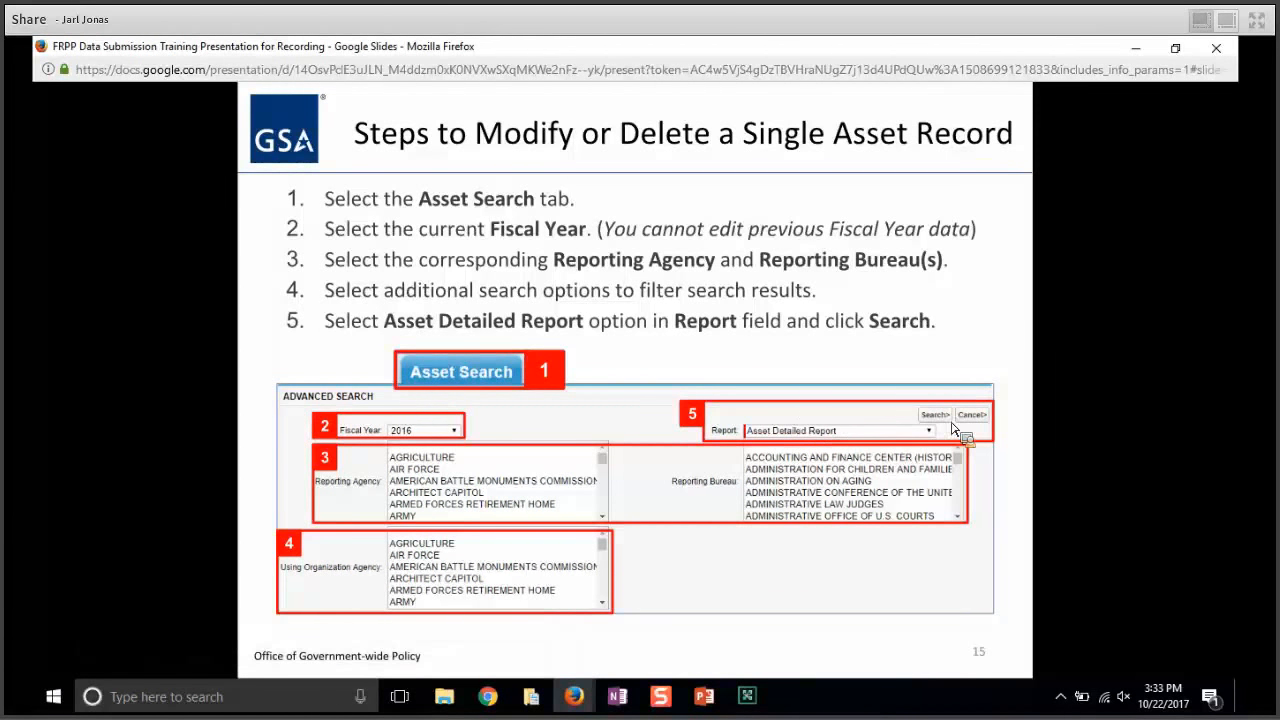
Step: Advance the training presentation to the Manual Data Submission & Modification Demo slide
{"action": "key", "text": "Right"}
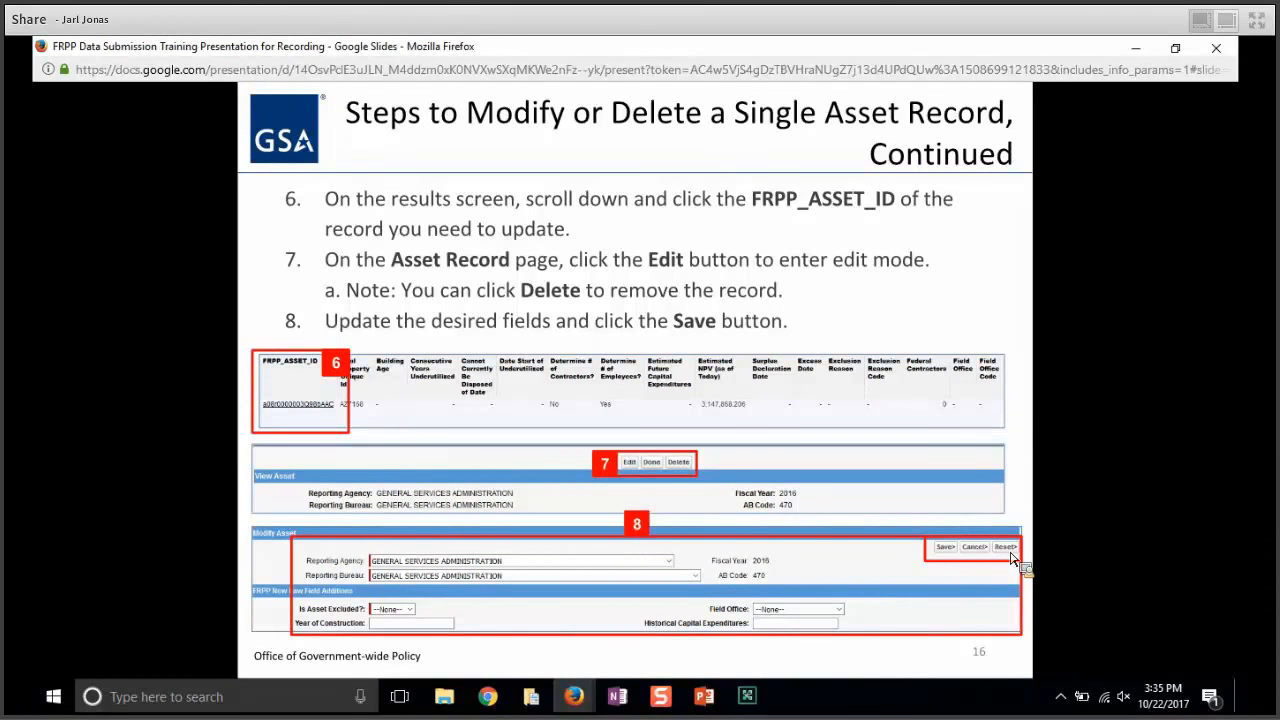
{"action": "key", "text": "Right"}
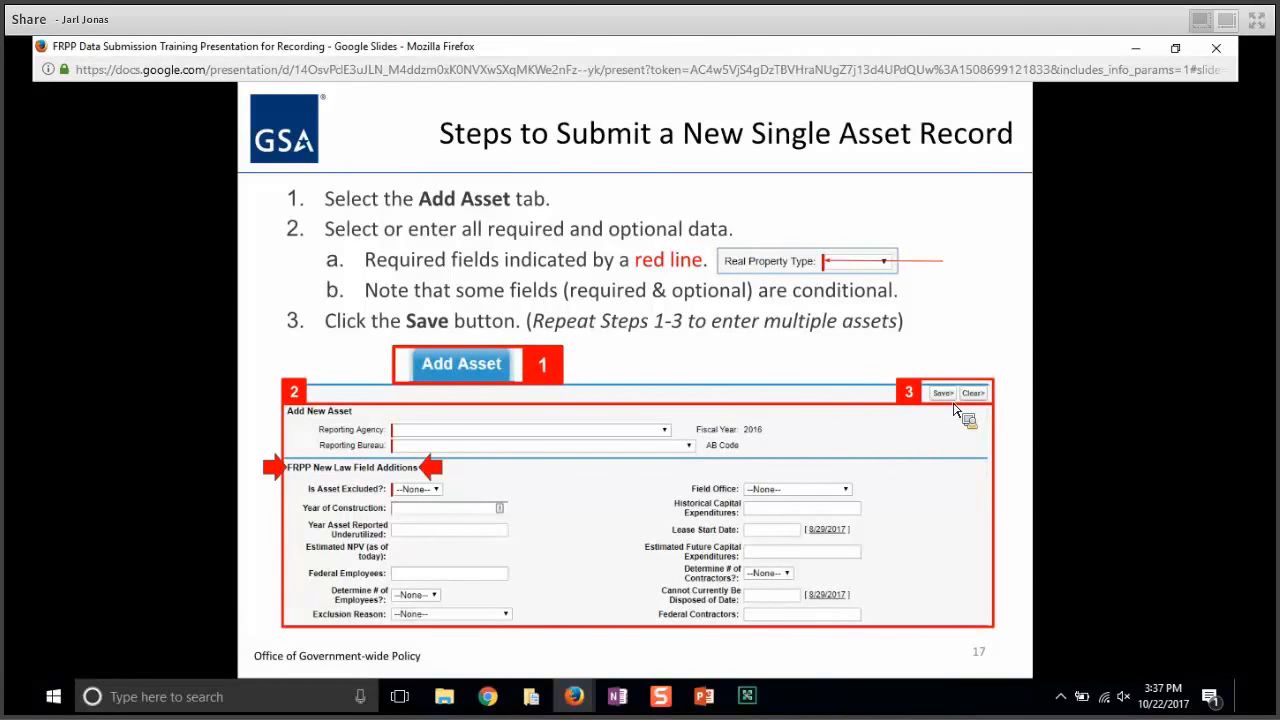
{"action": "key", "text": "Right"}
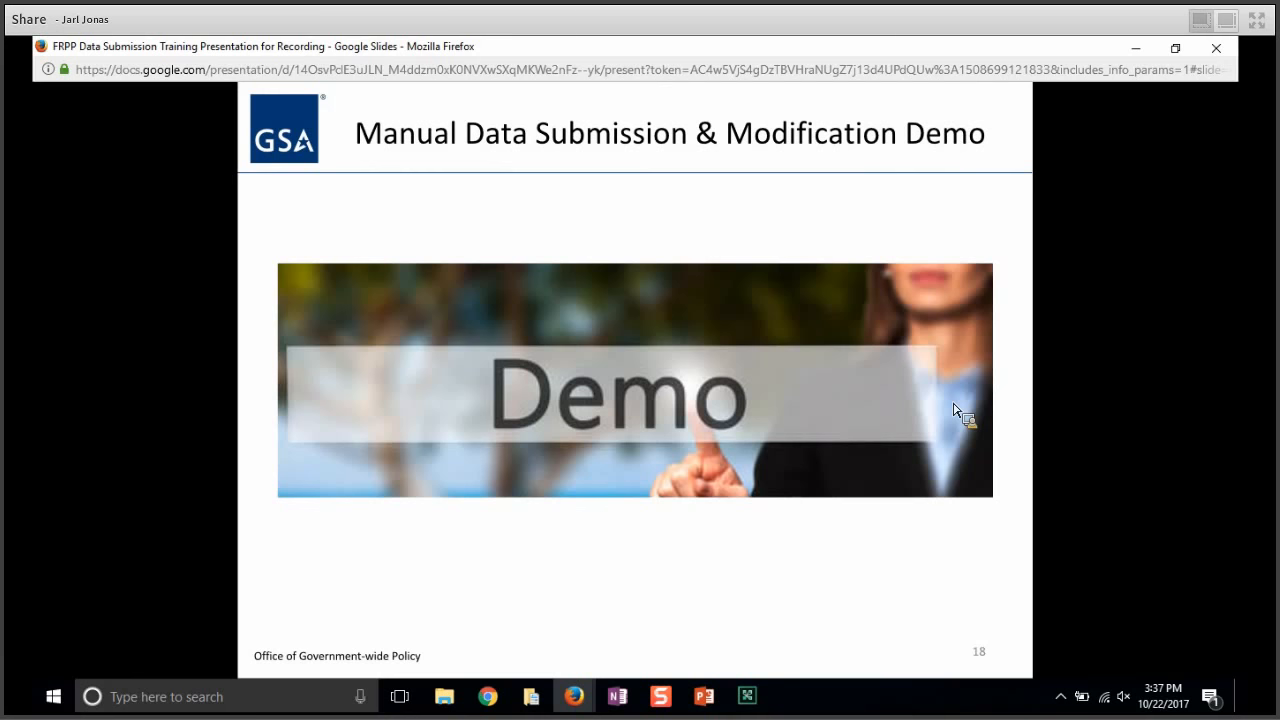
Step: Switch to the FRPPMS portal in Chrome and open the Asset Search page
{"action": "key", "text": "alt+Tab"}
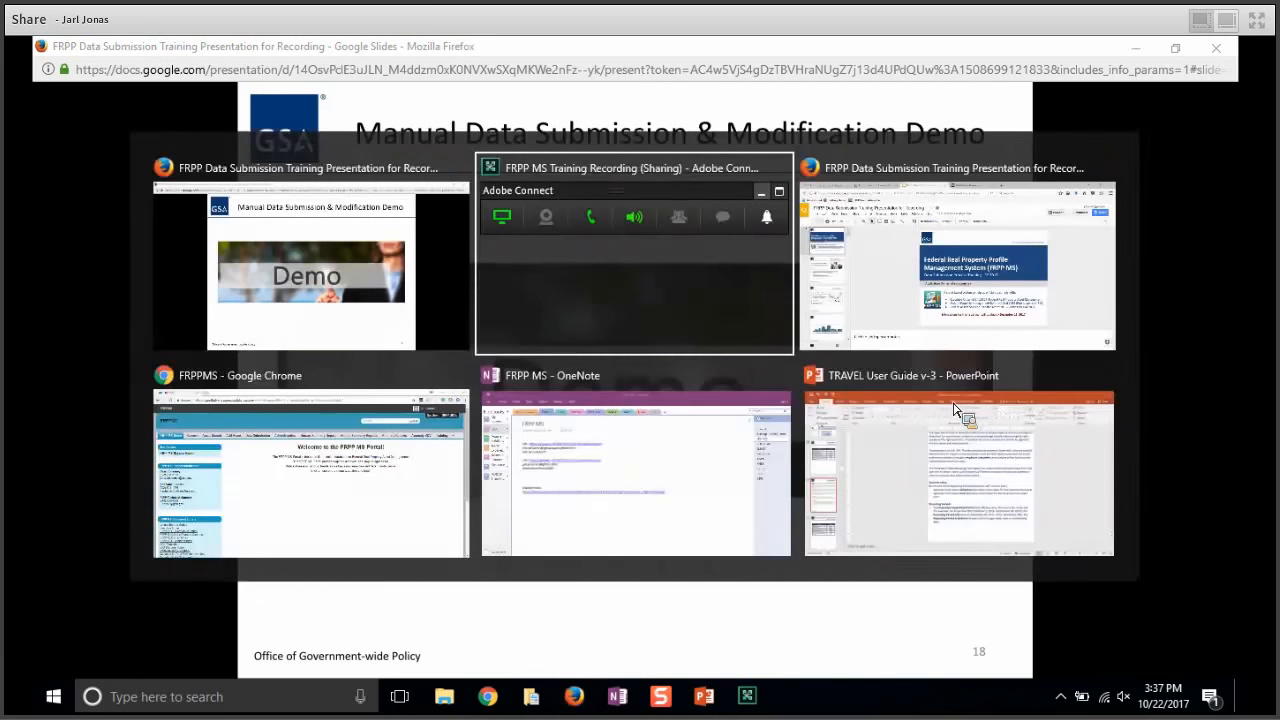
{"action": "key", "text": "alt+Tab"}
{"action": "key", "text": "alt+Tab"}
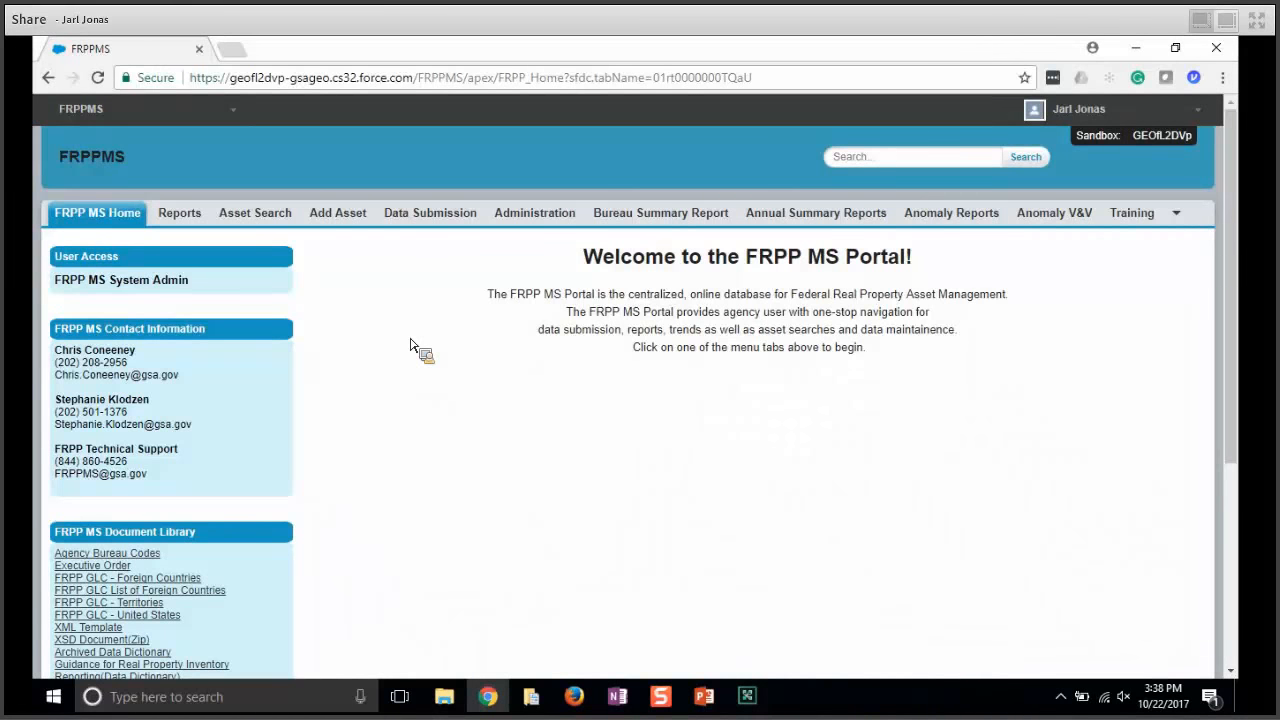
{"action": "left_click", "coordinate": [263, 222]}
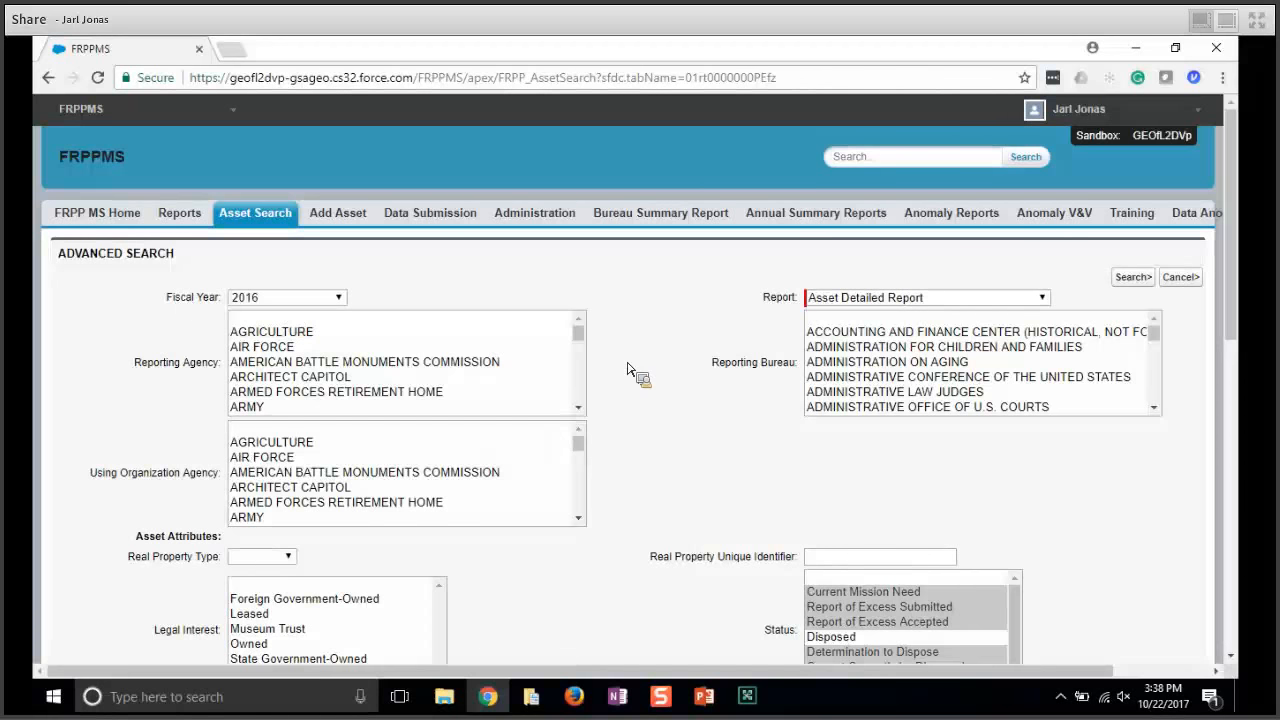
Step: Set both the Reporting Agency and the Reporting Bureau search filters to GENERAL SERVICES ADMINISTRATION
{"action": "scroll", "coordinate": [596, 376], "scroll_direction": "down", "scroll_amount": 1}
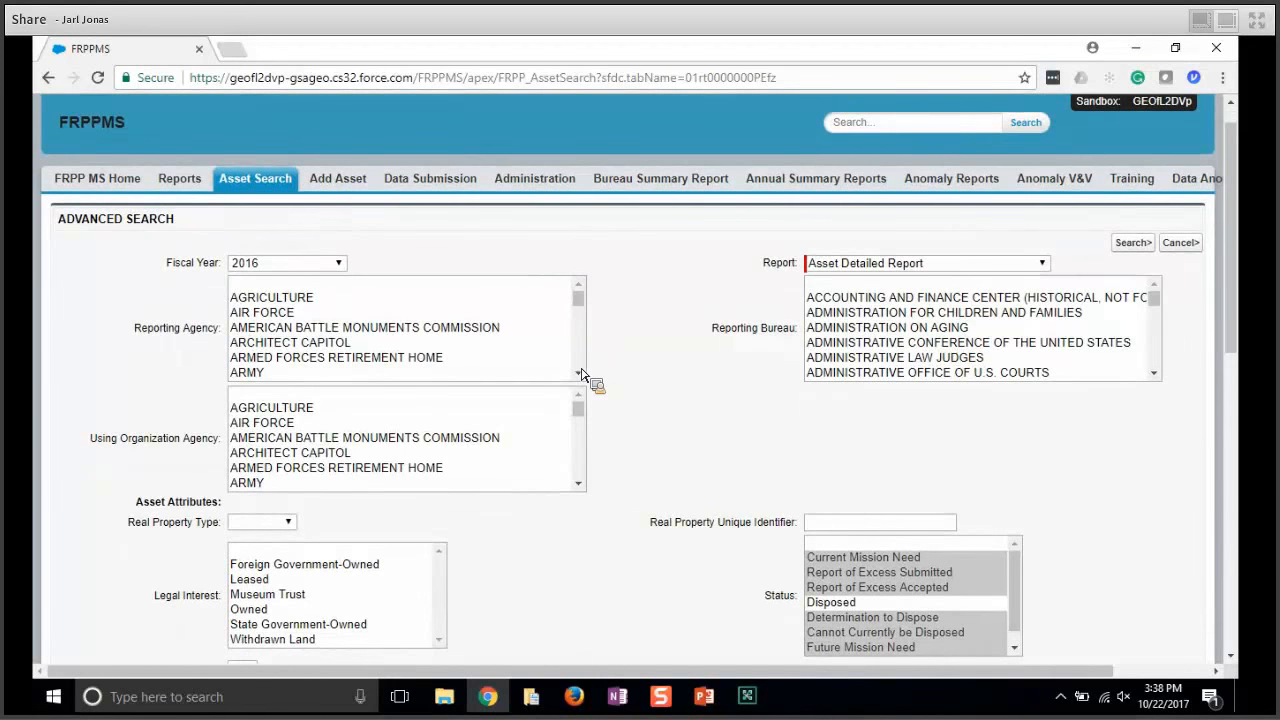
{"action": "left_click", "coordinate": [325, 330]}
{"action": "key", "text": "g"}
{"action": "key", "text": "Down"}
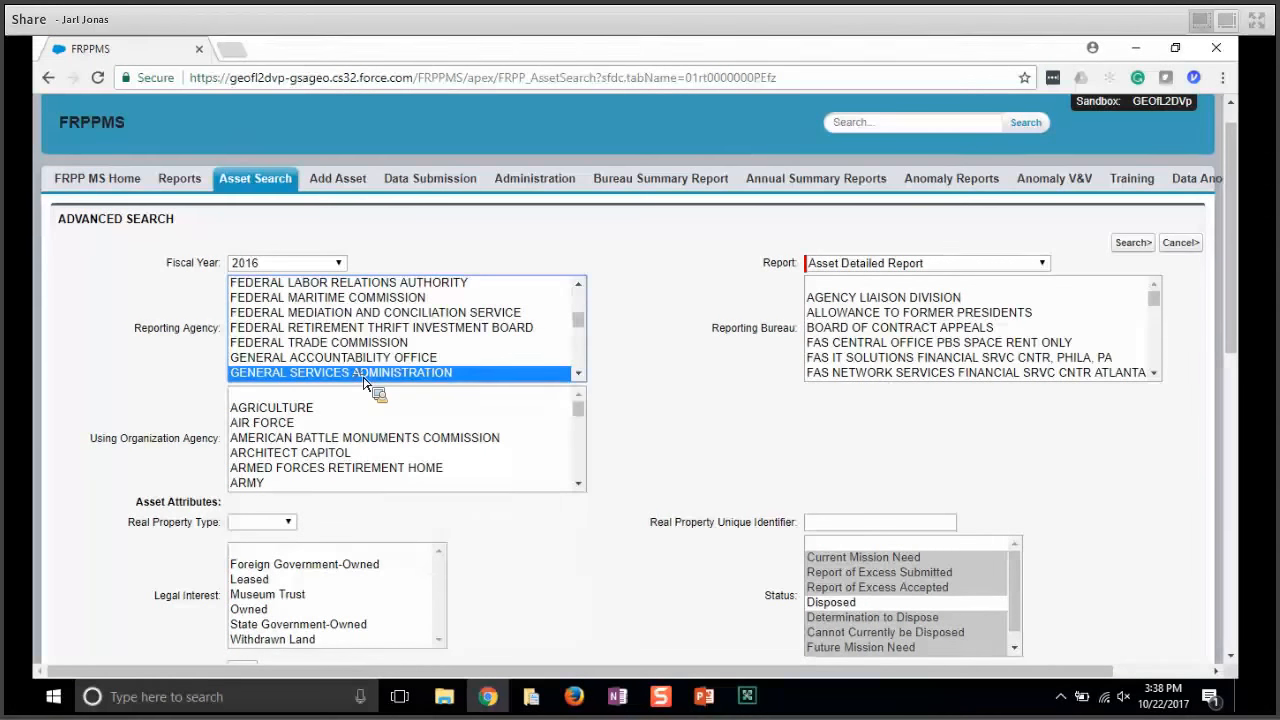
{"action": "left_click", "coordinate": [864, 331]}
{"action": "key", "text": "g"}
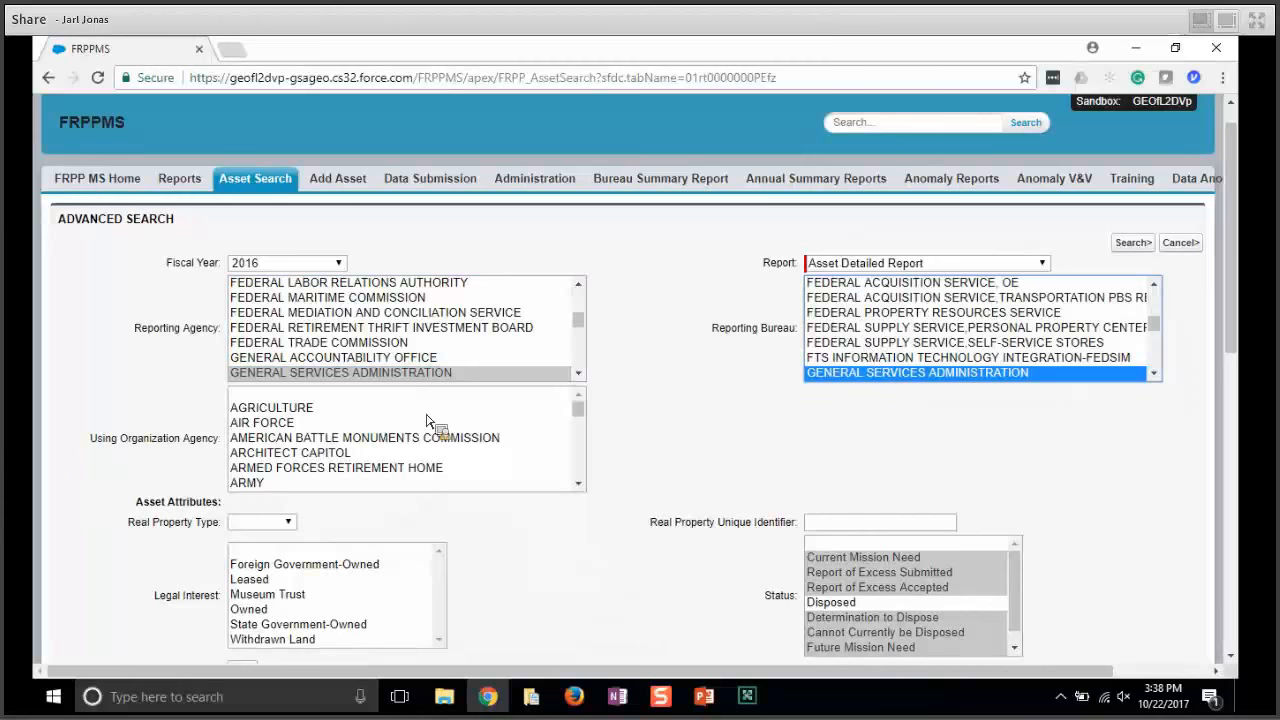
Step: Set the Using Organization Agency filter to GENERAL SERVICES ADMINISTRATION
{"action": "left_click", "coordinate": [287, 440]}
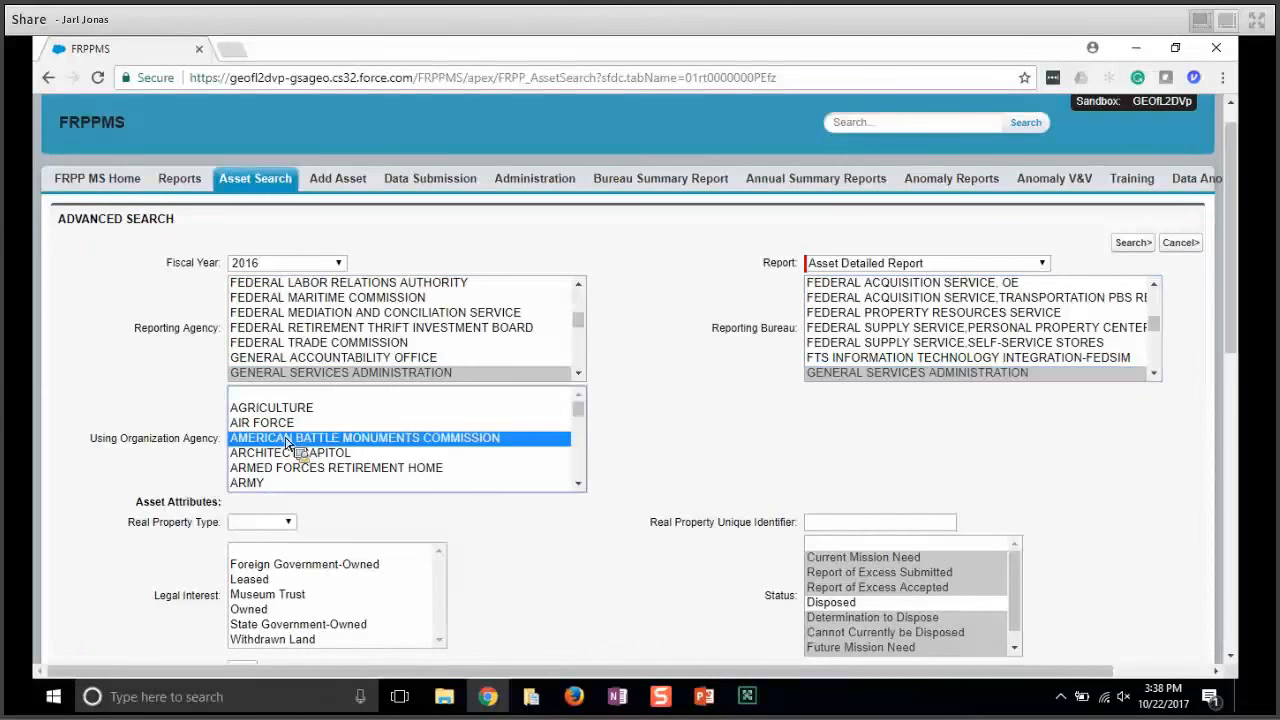
{"action": "key", "text": "g"}
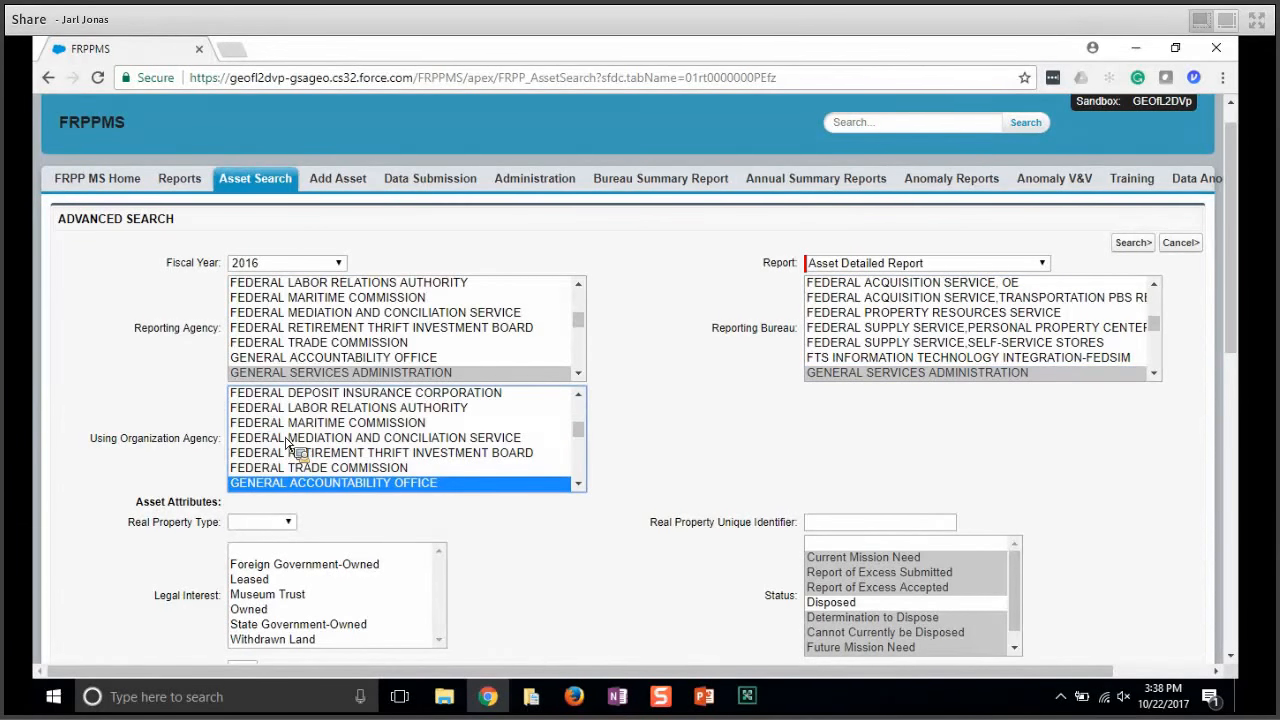
{"action": "key", "text": "Down"}
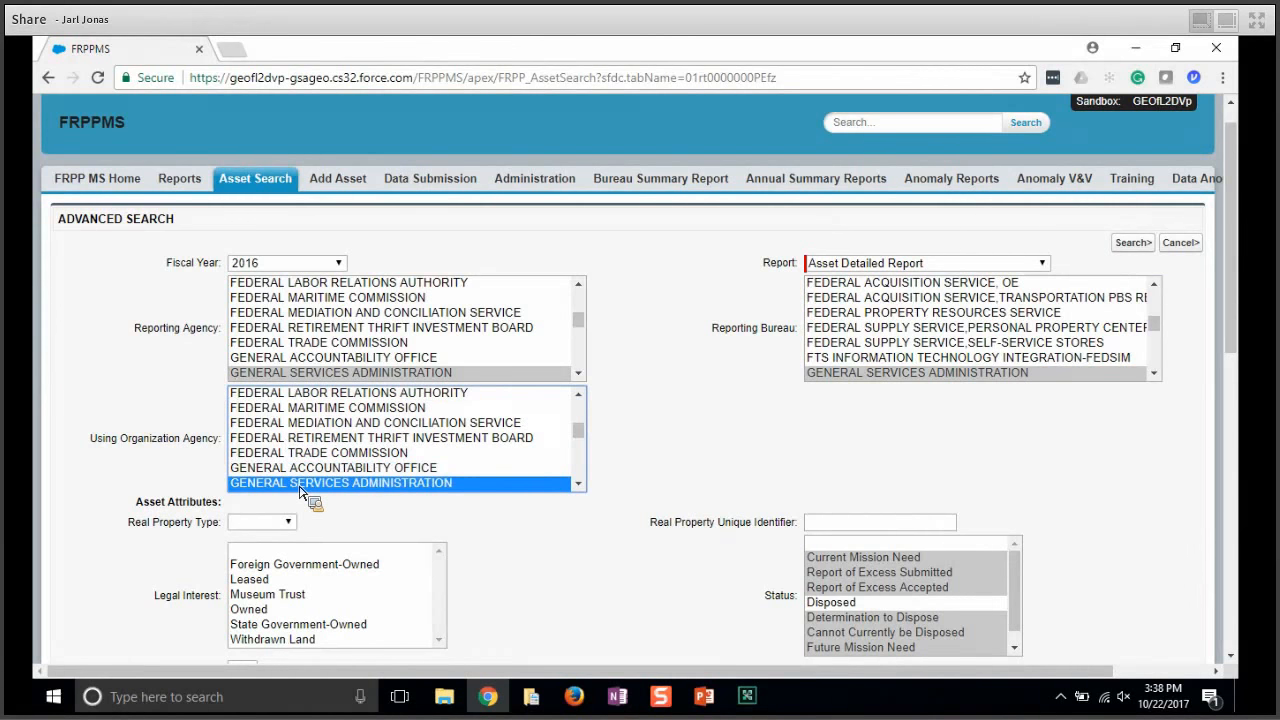
{"action": "scroll", "coordinate": [305, 488], "scroll_direction": "down", "scroll_amount": 2}
{"action": "scroll", "coordinate": [307, 493], "scroll_direction": "down", "scroll_amount": 1}
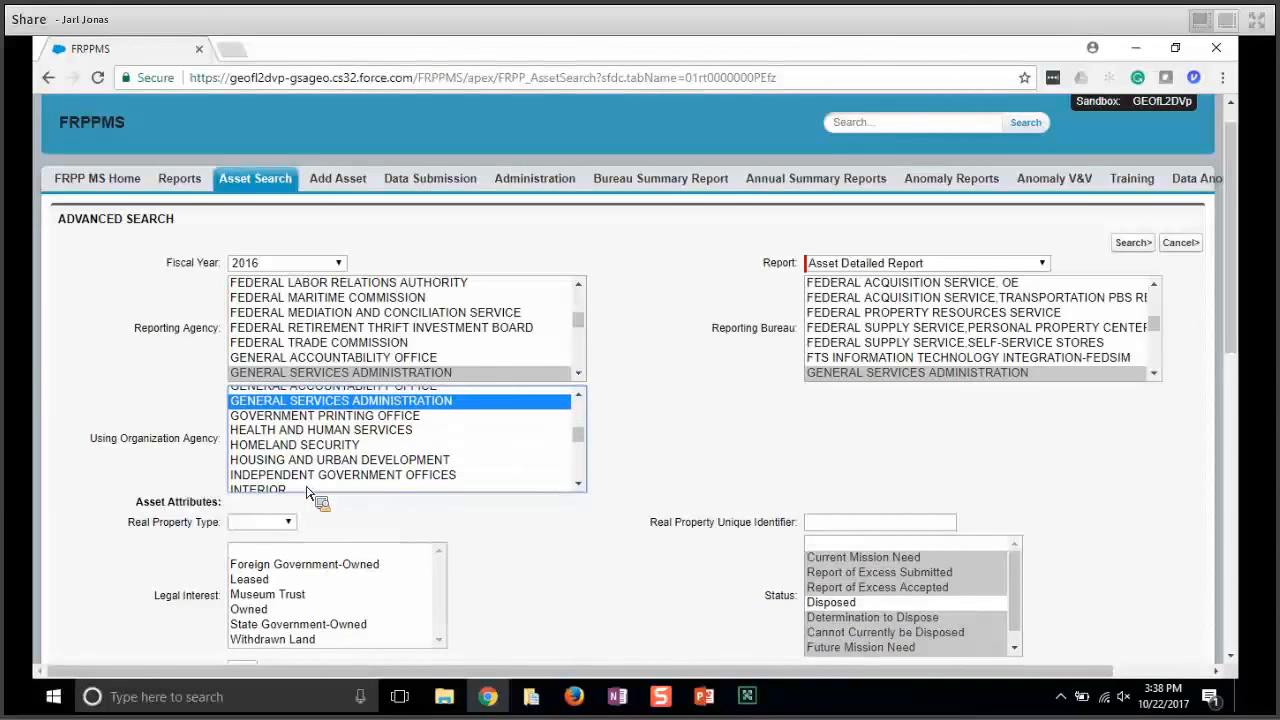
Step: Filter the asset attributes by Real Property Type Building, Legal Interest Owned and Real Property Unique Identifier CA0910
{"action": "left_click", "coordinate": [288, 522]}
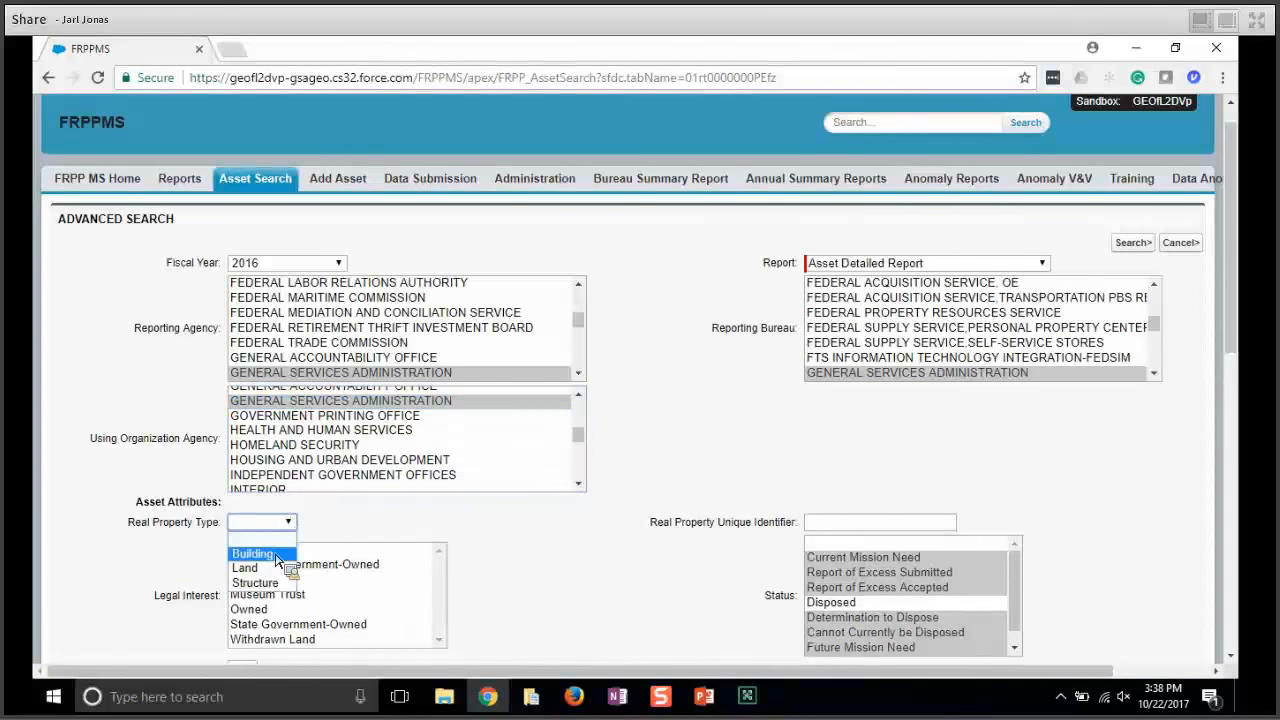
{"action": "left_click", "coordinate": [275, 554]}
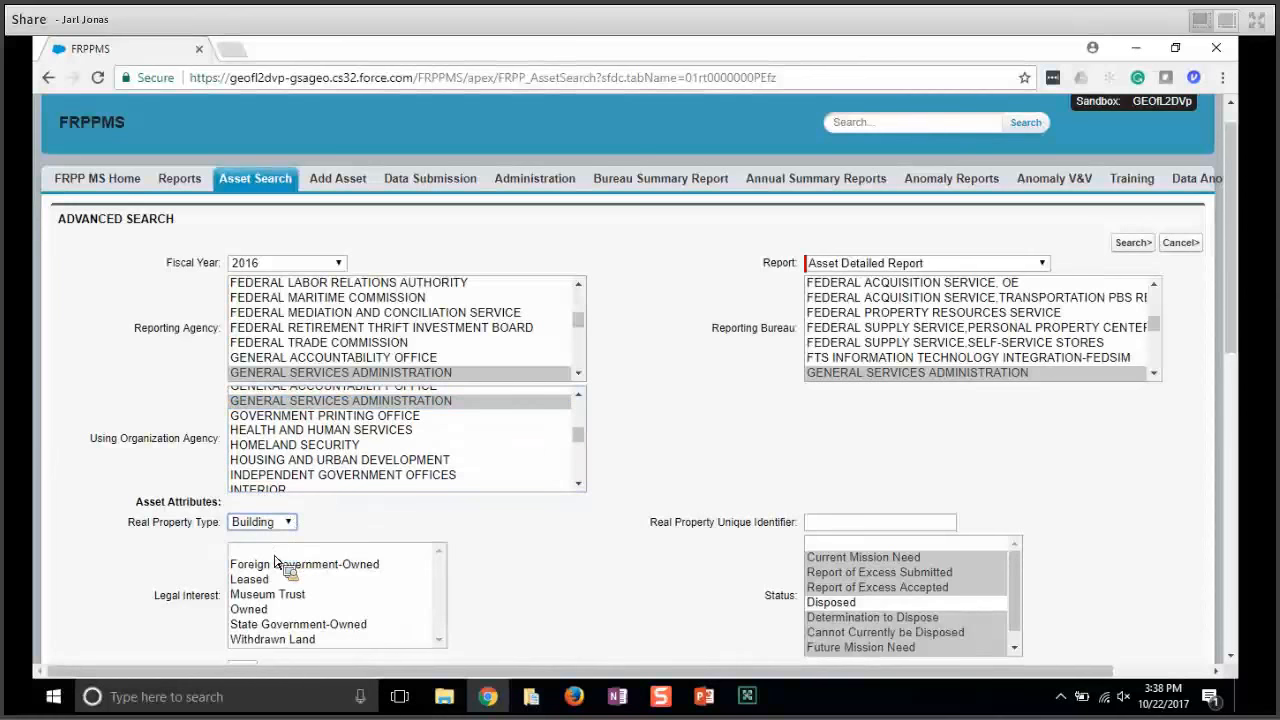
{"action": "left_click", "coordinate": [256, 610]}
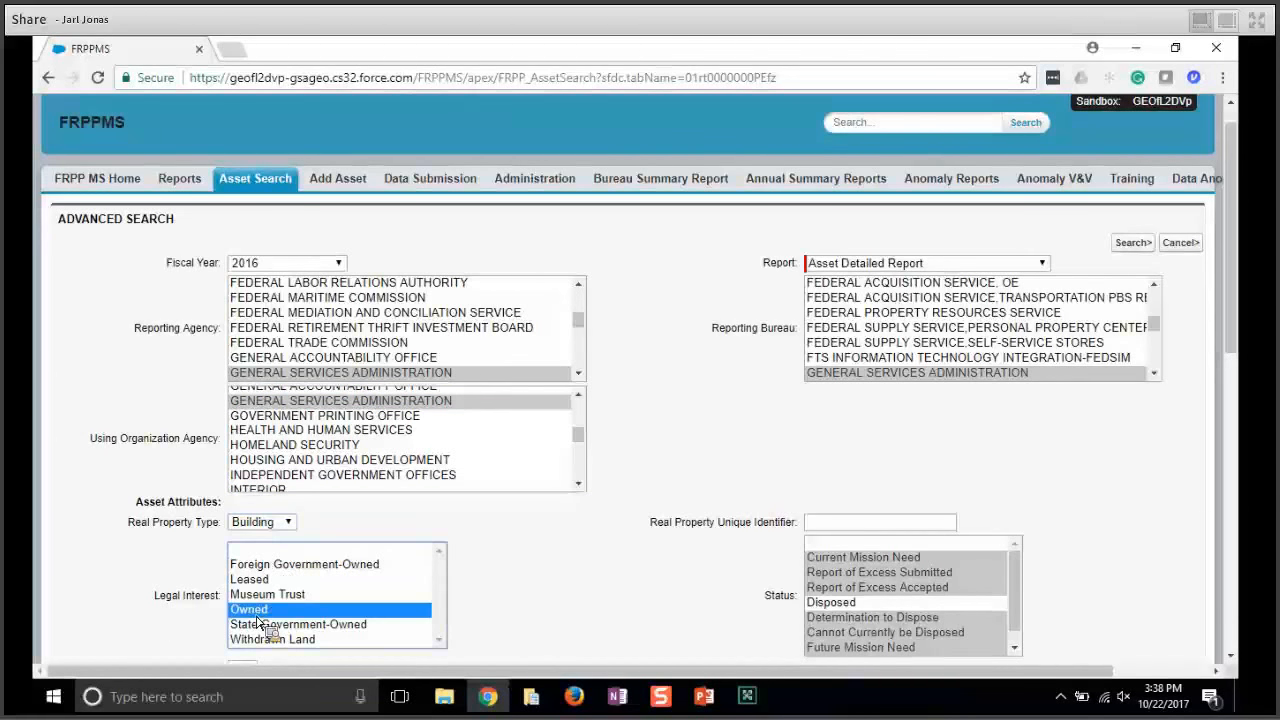
{"action": "left_click", "coordinate": [836, 528]}
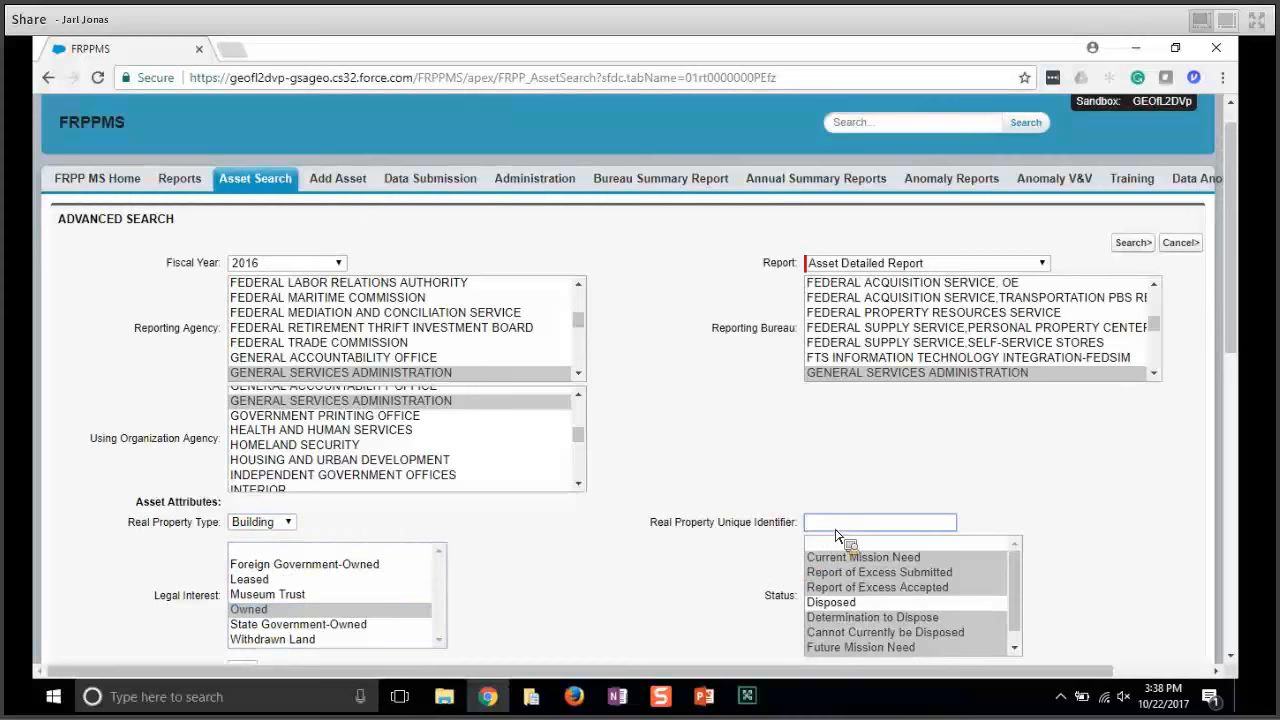
{"action": "type", "text": "CA0910"}
Step: Set the location filters to country UNITED STATES and state CALIFORNIA
{"action": "scroll", "coordinate": [595, 545], "scroll_direction": "down", "scroll_amount": 1}
{"action": "scroll", "coordinate": [595, 545], "scroll_direction": "down", "scroll_amount": 3}
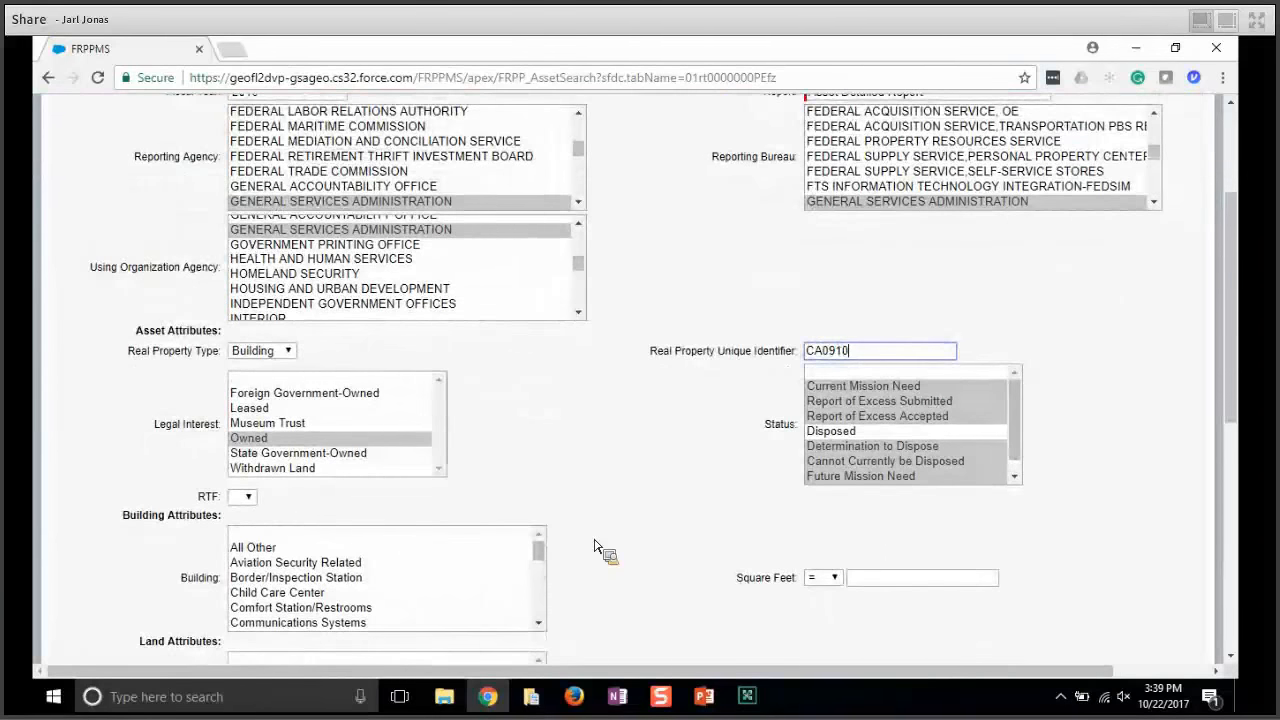
{"action": "scroll", "coordinate": [595, 545], "scroll_direction": "down", "scroll_amount": 4}
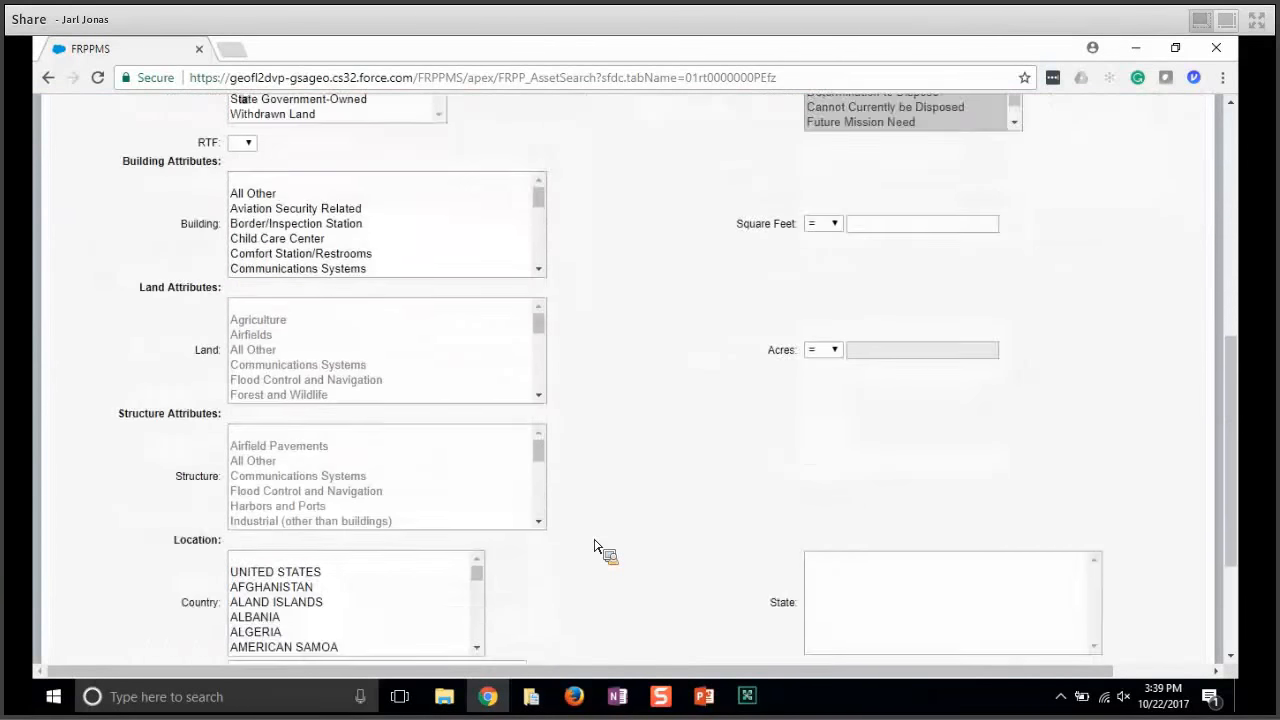
{"action": "scroll", "coordinate": [594, 546], "scroll_direction": "down", "scroll_amount": 2}
{"action": "left_click", "coordinate": [294, 410]}
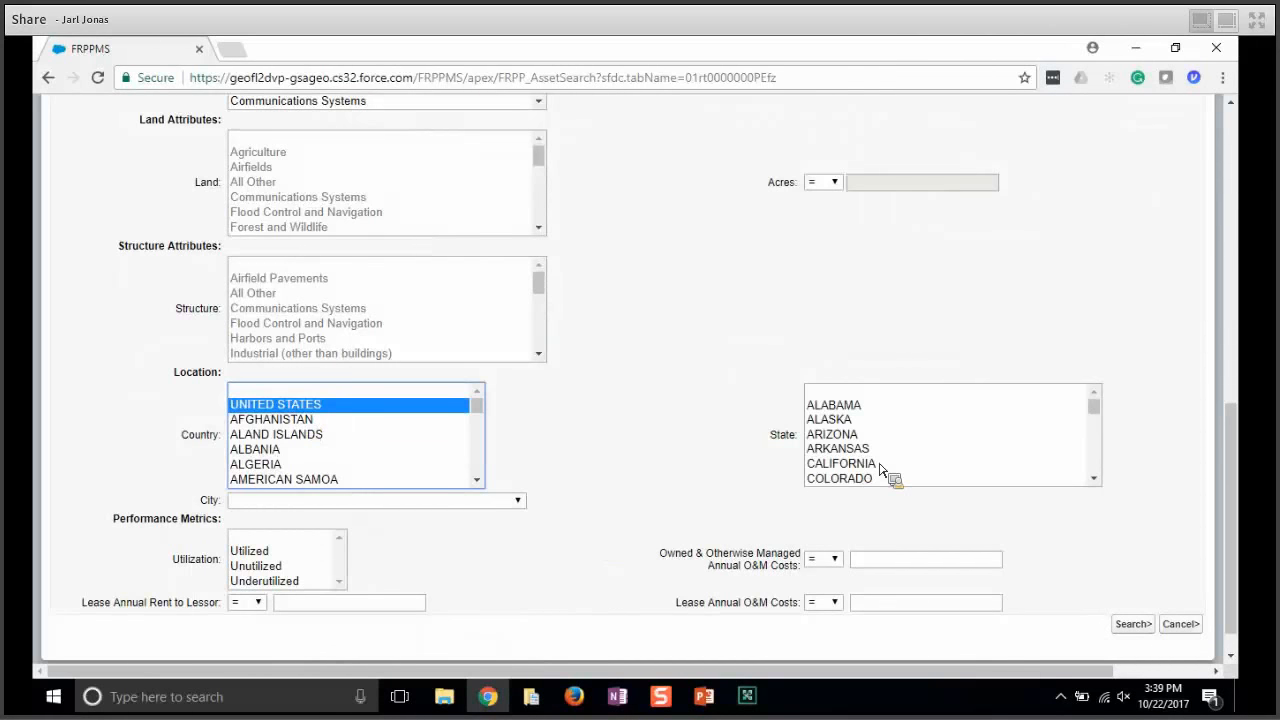
{"action": "left_click", "coordinate": [880, 464]}
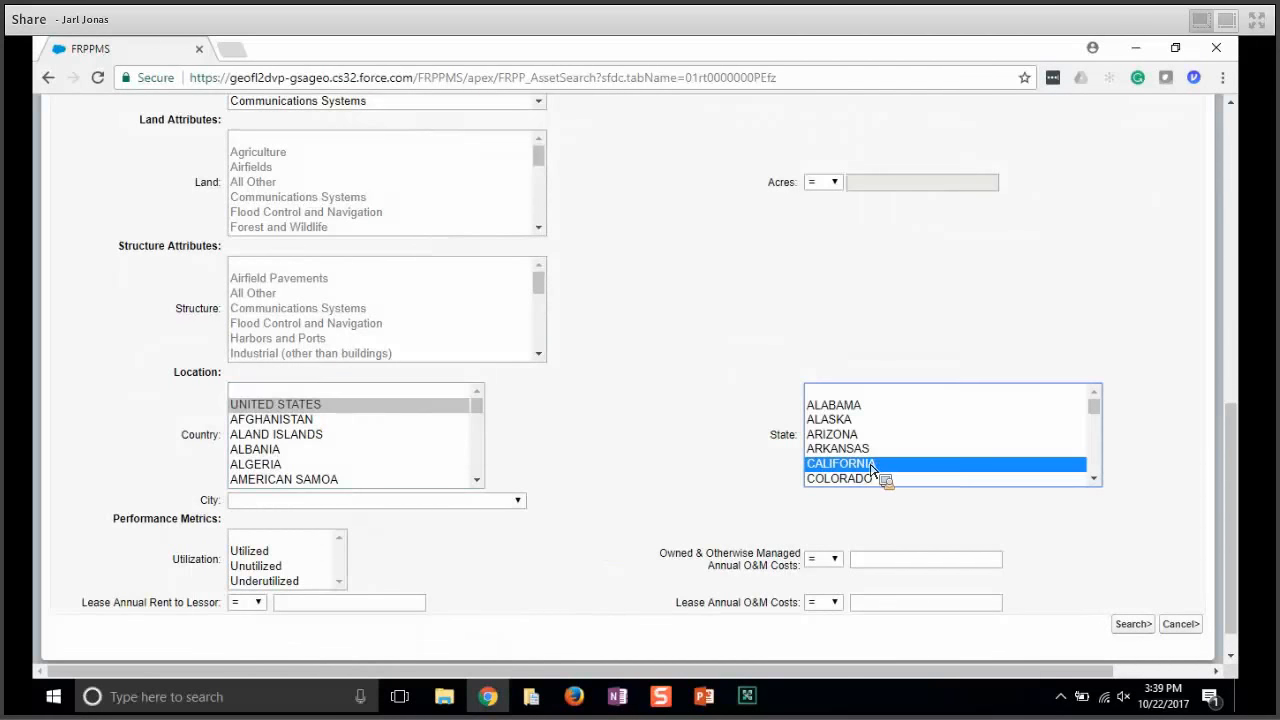
Step: Set the location's City filter to MENLO PARK
{"action": "left_click", "coordinate": [518, 501]}
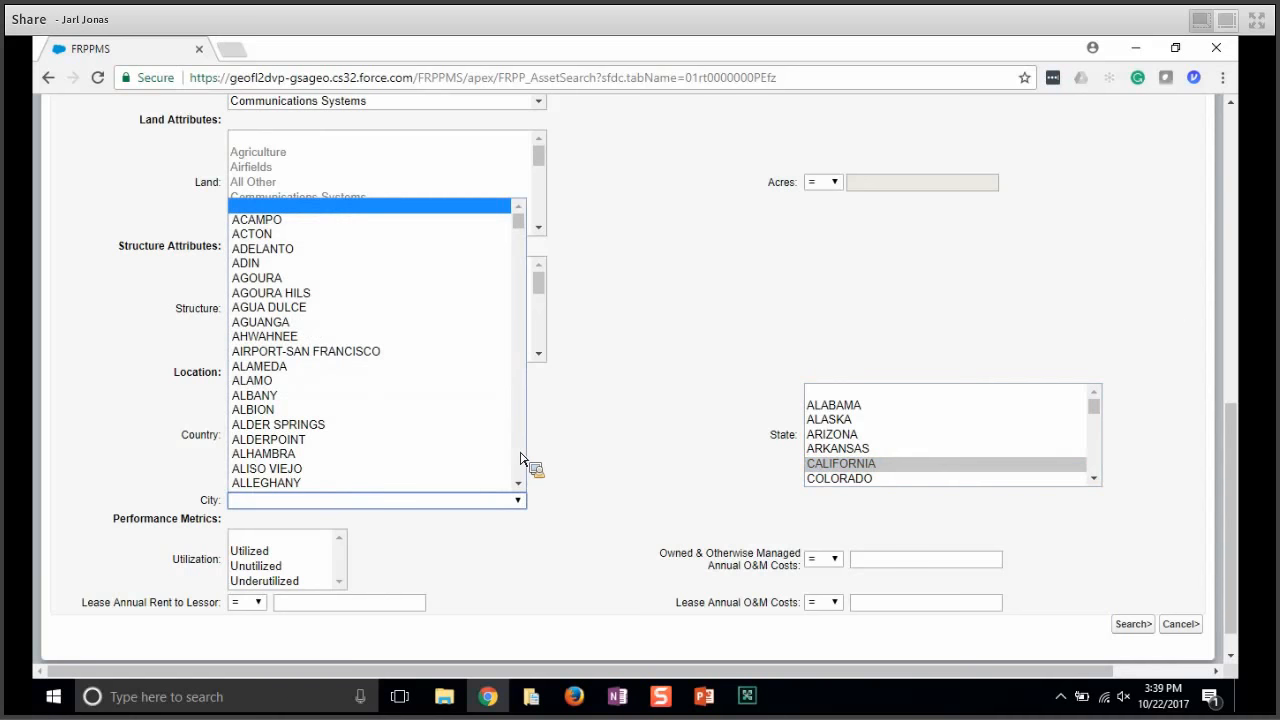
{"action": "scroll", "coordinate": [520, 459], "scroll_direction": "down", "scroll_amount": 5}
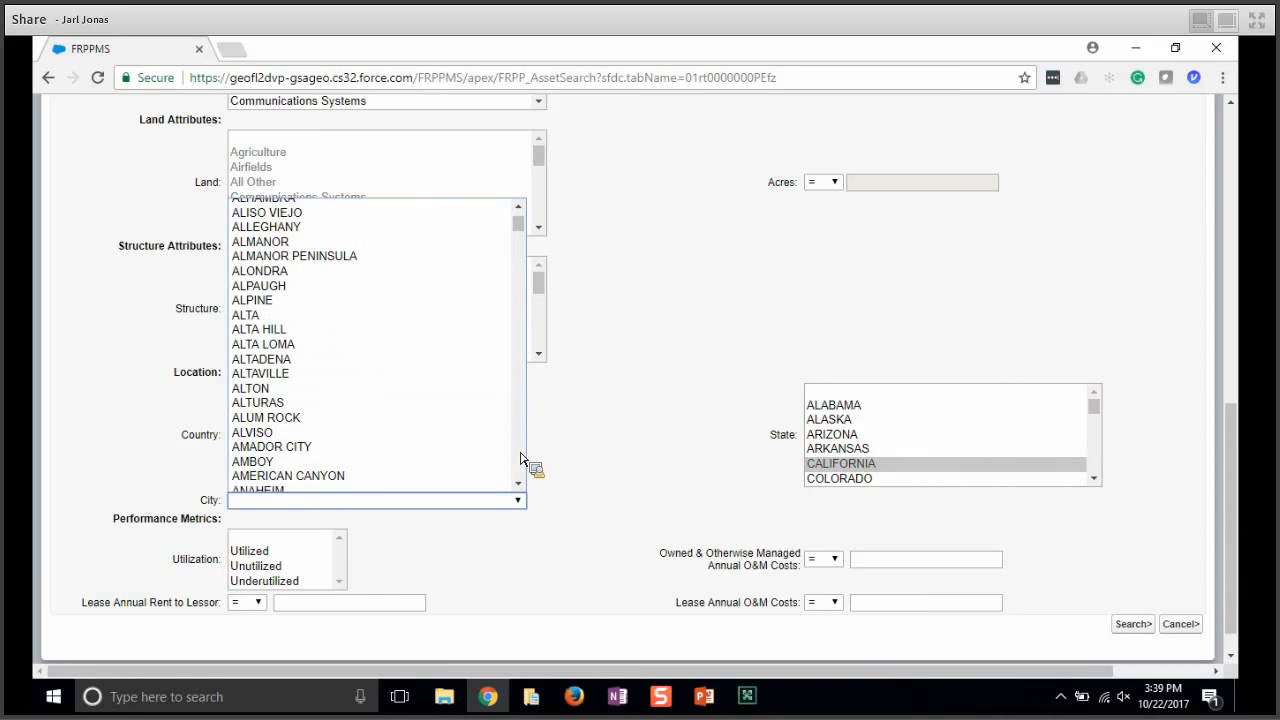
{"action": "scroll", "coordinate": [520, 459], "scroll_direction": "down", "scroll_amount": 5}
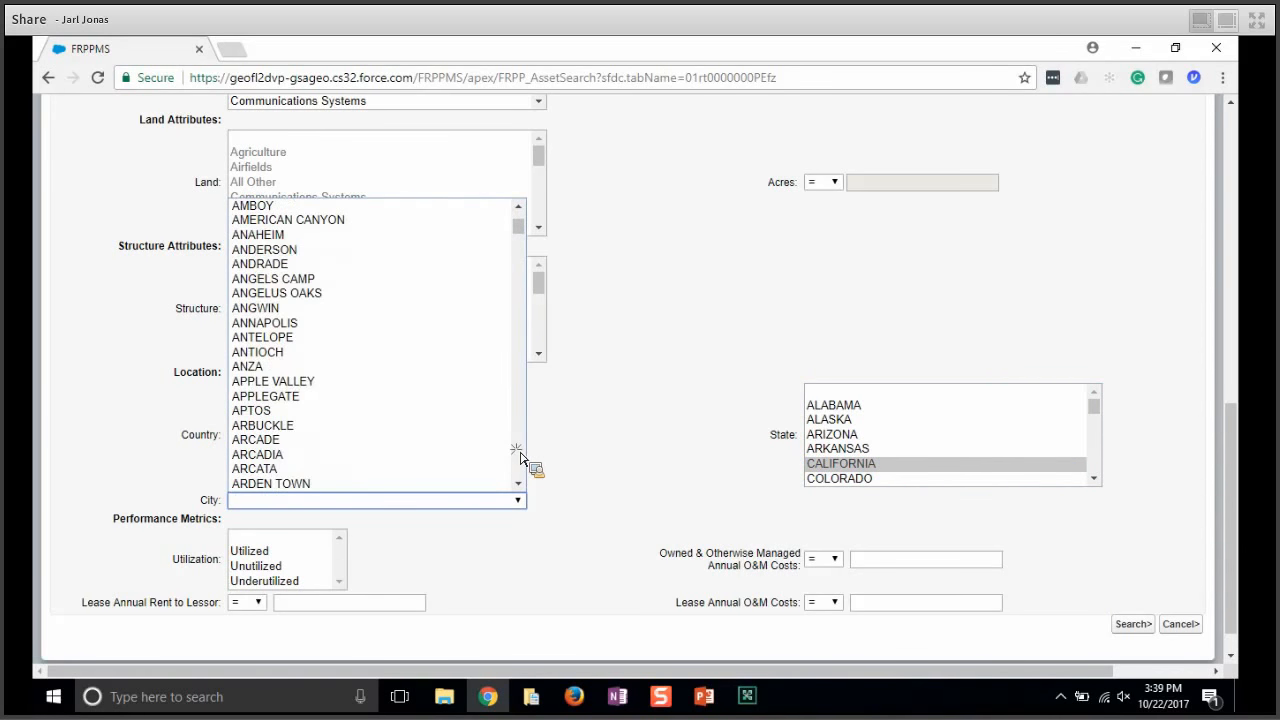
{"action": "left_click", "coordinate": [278, 364]}
{"action": "key", "text": "m"}
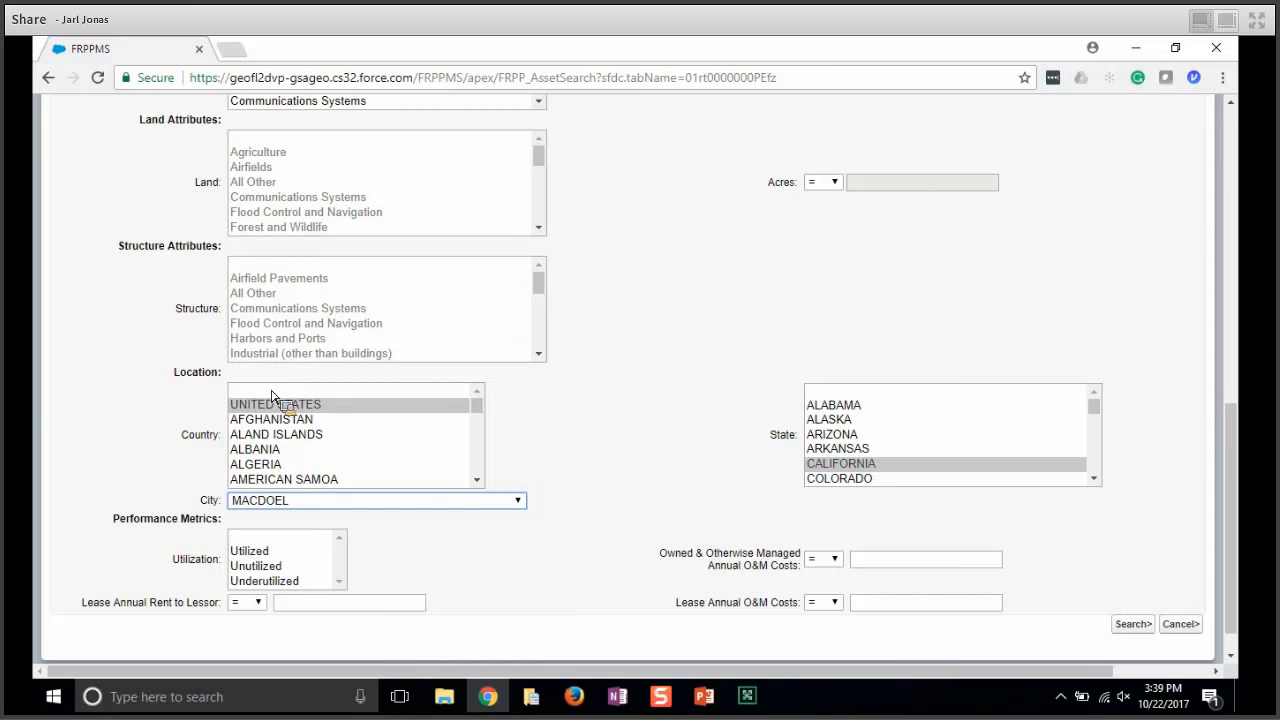
{"action": "left_click", "coordinate": [520, 505]}
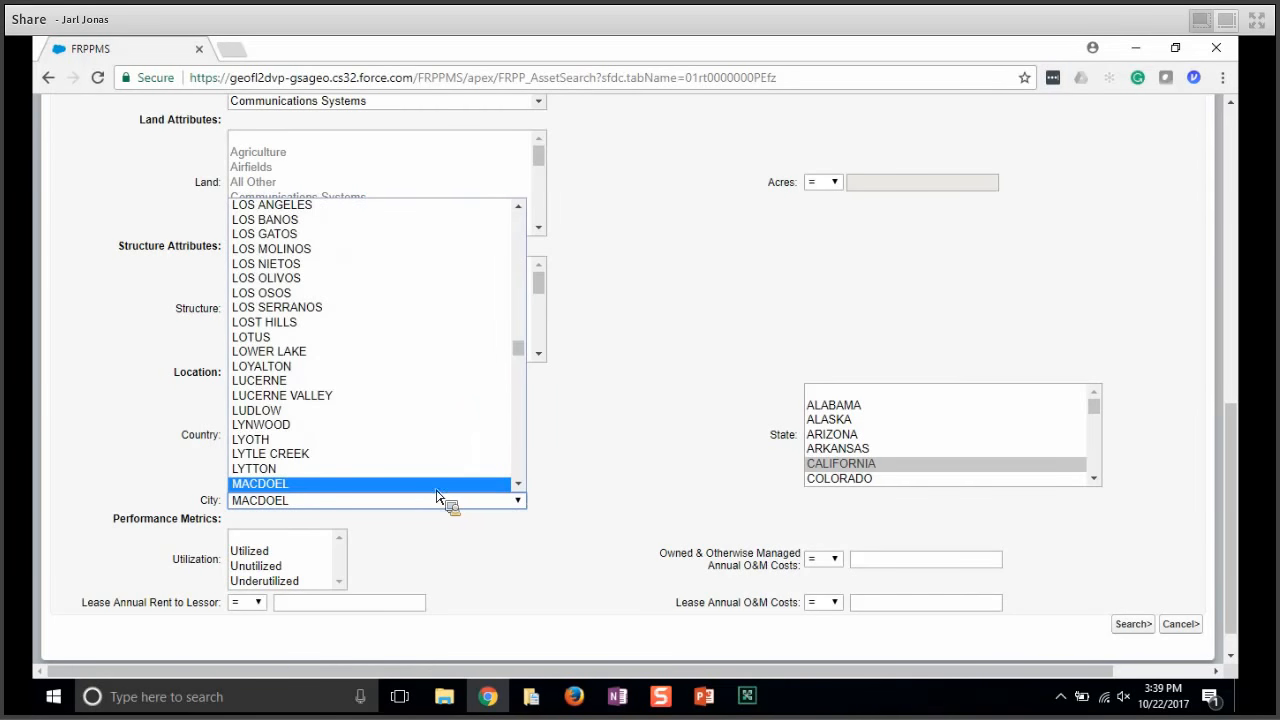
{"action": "key", "text": "Down"}
{"action": "key", "text": "Down"}
{"action": "key", "text": "Down"}
{"action": "key", "text": "Down"}
{"action": "key", "text": "Down"}
{"action": "key", "text": "Down"}
{"action": "key", "text": "Down"}
{"action": "key", "text": "Down"}
{"action": "key", "text": "Down"}
{"action": "key", "text": "Down"}
{"action": "key", "text": "Down"}
{"action": "key", "text": "Down"}
{"action": "key", "text": "Down"}
{"action": "key", "text": "Down"}
{"action": "key", "text": "Down"}
{"action": "key", "text": "Down"}
{"action": "key", "text": "Down"}
{"action": "key", "text": "Down"}
{"action": "key", "text": "Down"}
{"action": "key", "text": "Down"}
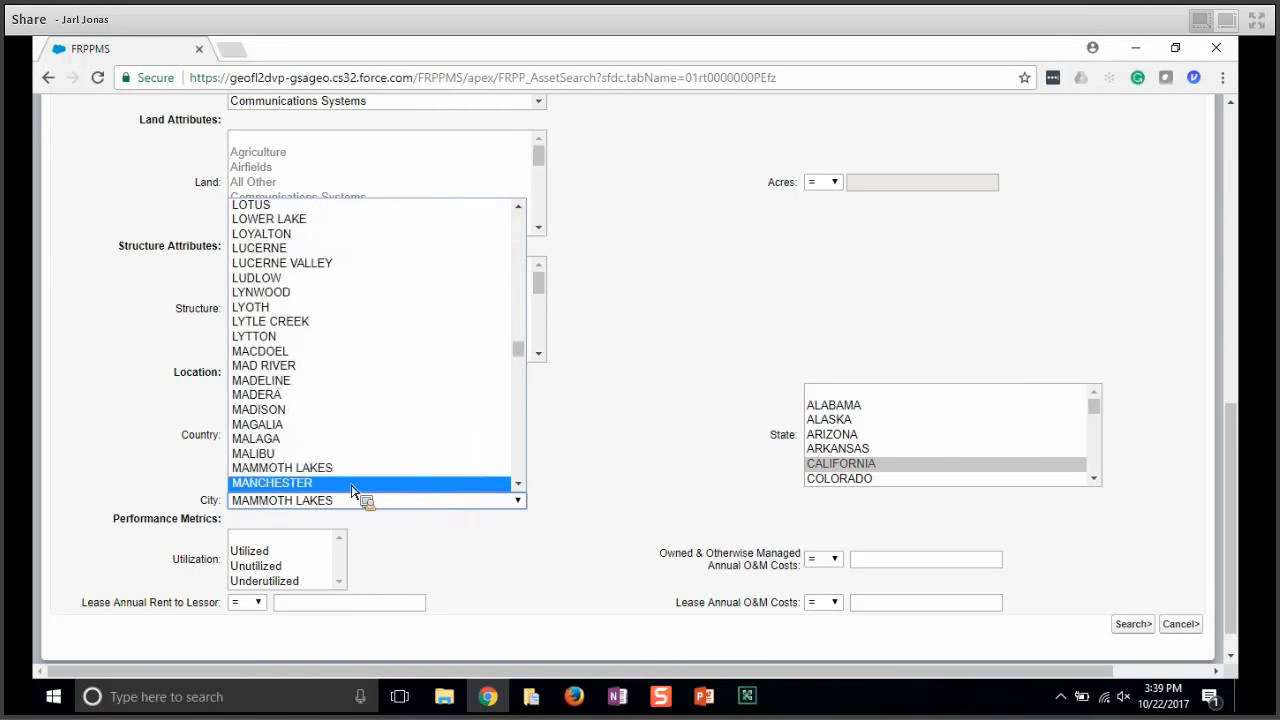
{"action": "key", "text": "Down"}
{"action": "key", "text": "Down"}
{"action": "key", "text": "Down"}
{"action": "key", "text": "Down"}
{"action": "key", "text": "Down"}
{"action": "key", "text": "Down"}
{"action": "key", "text": "Down"}
{"action": "key", "text": "Down"}
{"action": "key", "text": "Down"}
{"action": "key", "text": "Down"}
{"action": "key", "text": "Down"}
{"action": "key", "text": "Down"}
{"action": "key", "text": "Down"}
{"action": "key", "text": "Down"}
{"action": "key", "text": "Down"}
{"action": "key", "text": "Down"}
{"action": "key", "text": "Down"}
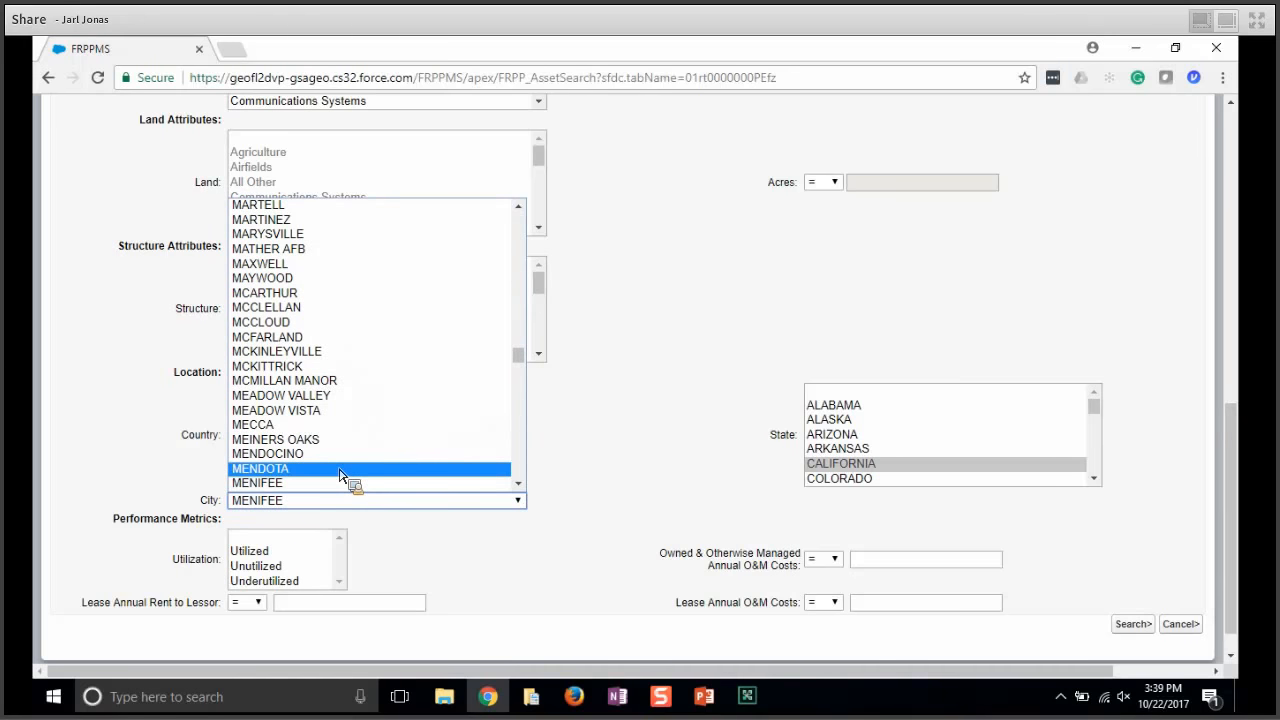
{"action": "left_click", "coordinate": [519, 362]}
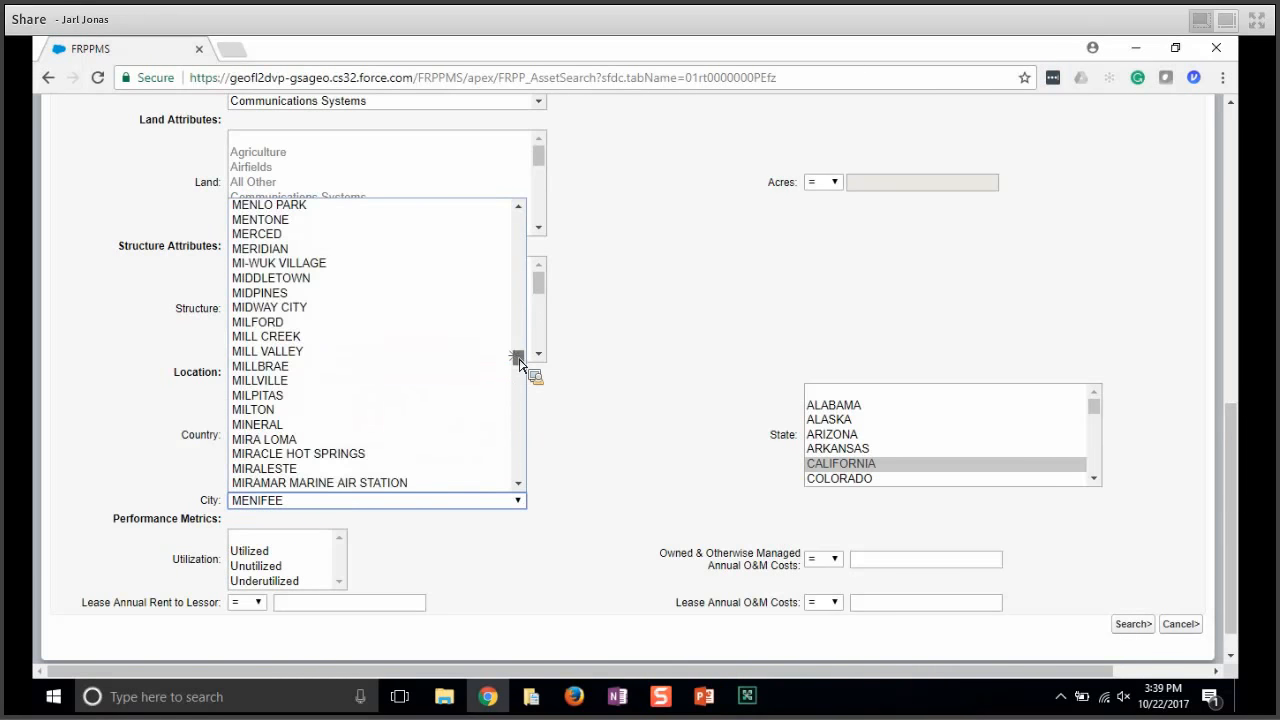
{"action": "scroll", "coordinate": [519, 362], "scroll_direction": "up", "scroll_amount": 6}
{"action": "scroll", "coordinate": [519, 362], "scroll_direction": "down", "scroll_amount": 2}
{"action": "left_click", "coordinate": [333, 374]}
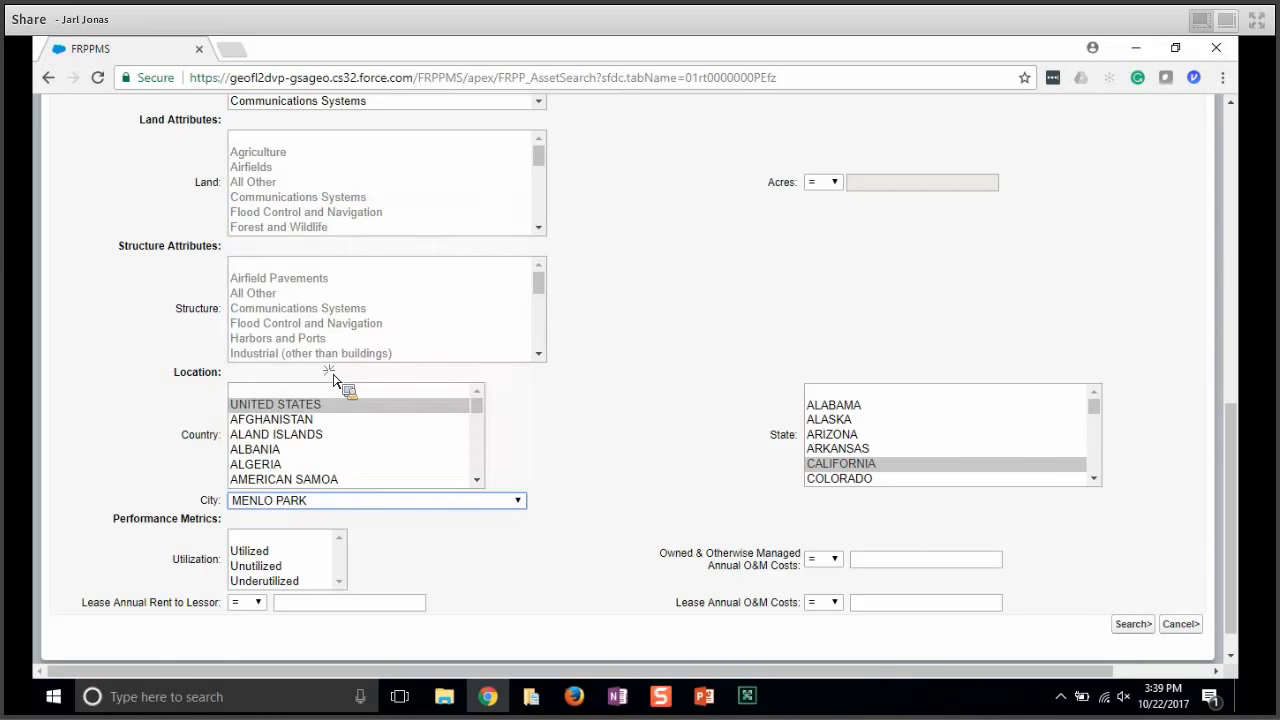
Step: Run the asset search and open the record for property CA0910 through its FRPP_ASSET_ID in the Asset Detailed Report
{"action": "scroll", "coordinate": [545, 568], "scroll_direction": "down", "scroll_amount": 1}
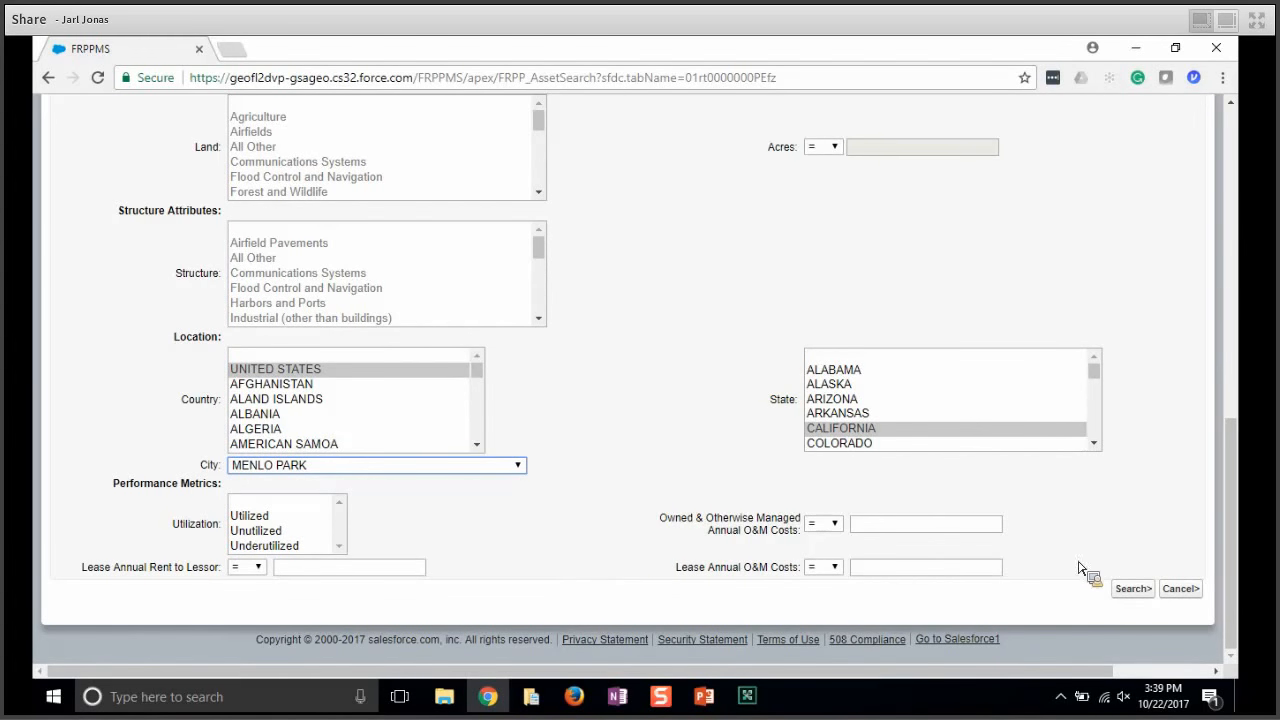
{"action": "left_click", "coordinate": [1133, 590]}
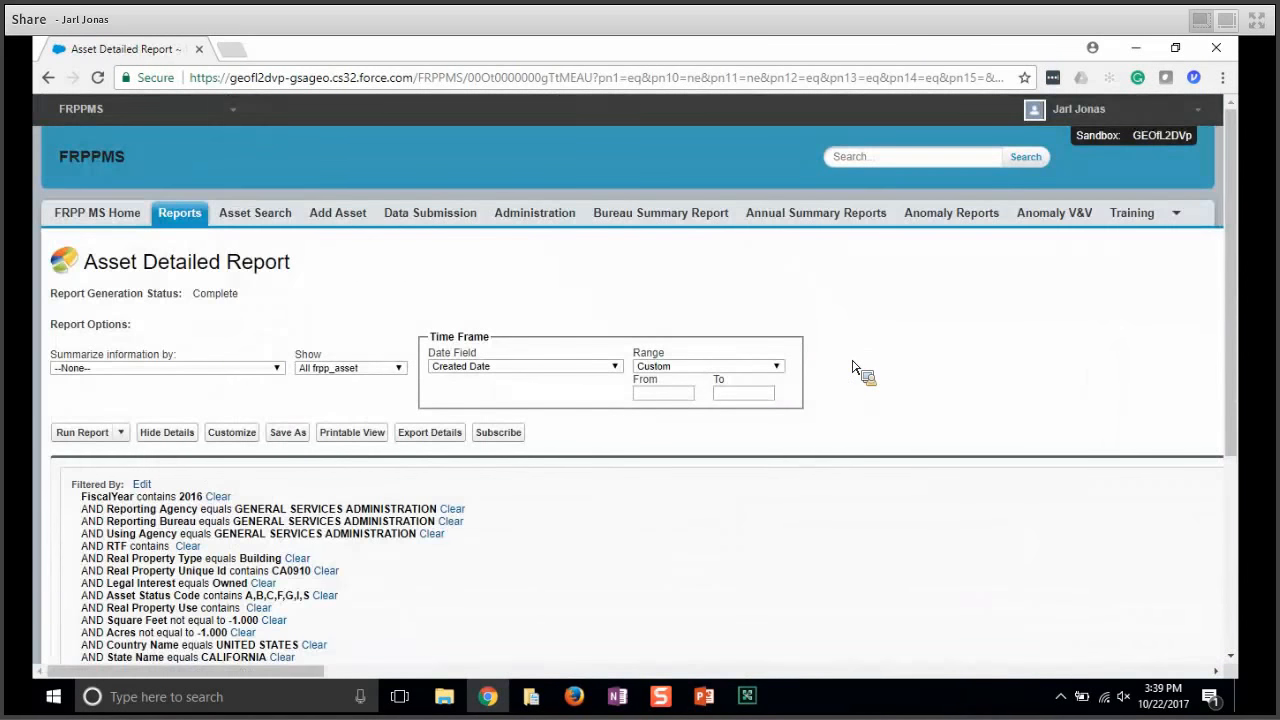
{"action": "scroll", "coordinate": [852, 367], "scroll_direction": "down", "scroll_amount": 3}
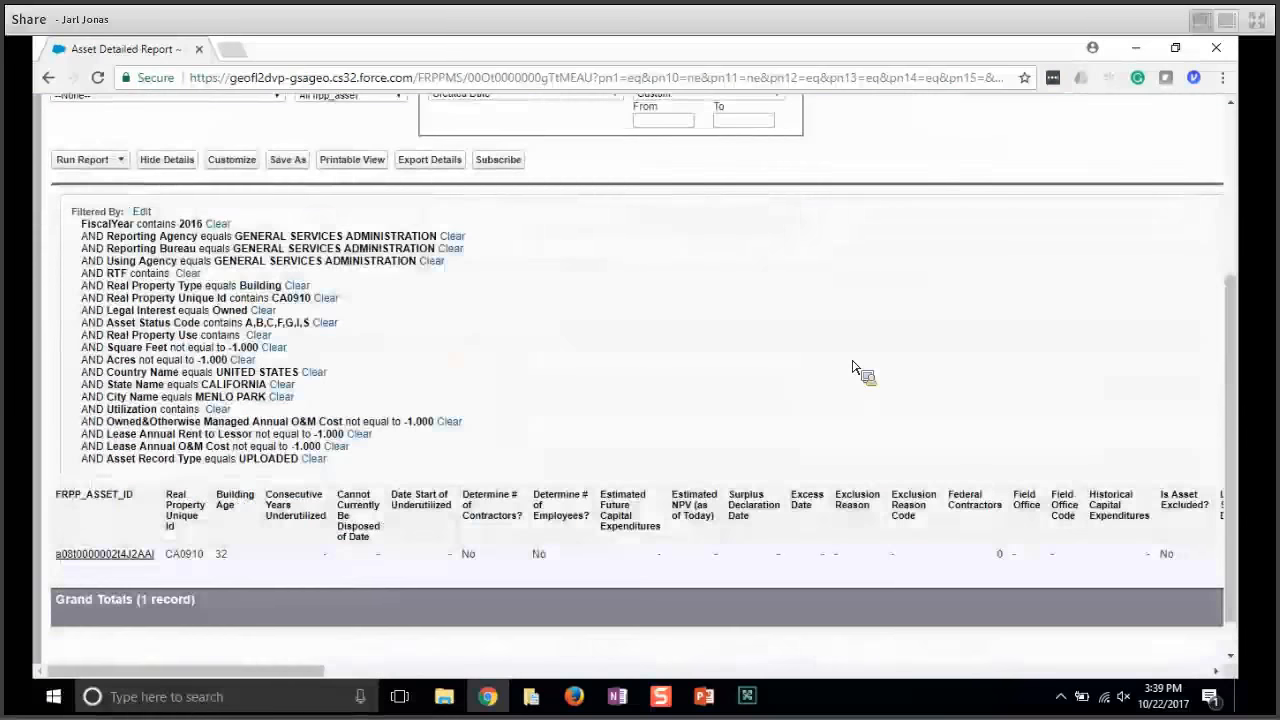
{"action": "scroll", "coordinate": [852, 367], "scroll_direction": "down", "scroll_amount": 1}
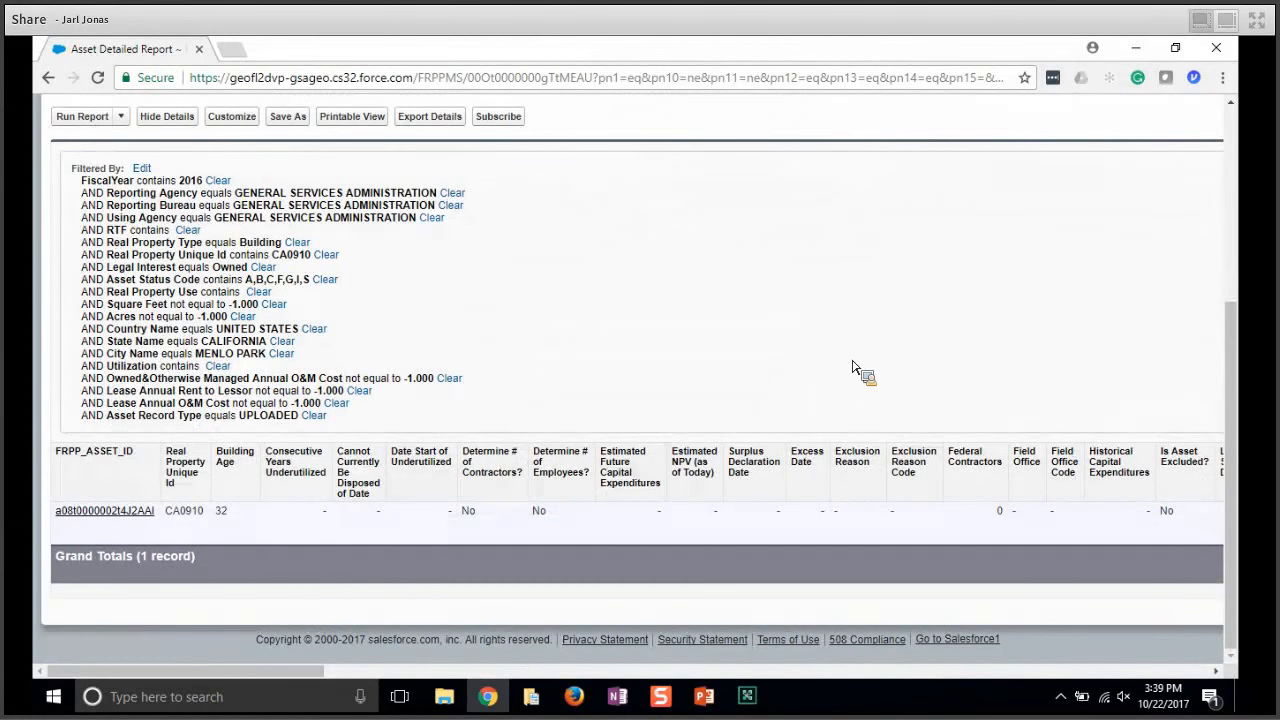
{"action": "left_click", "coordinate": [100, 511]}
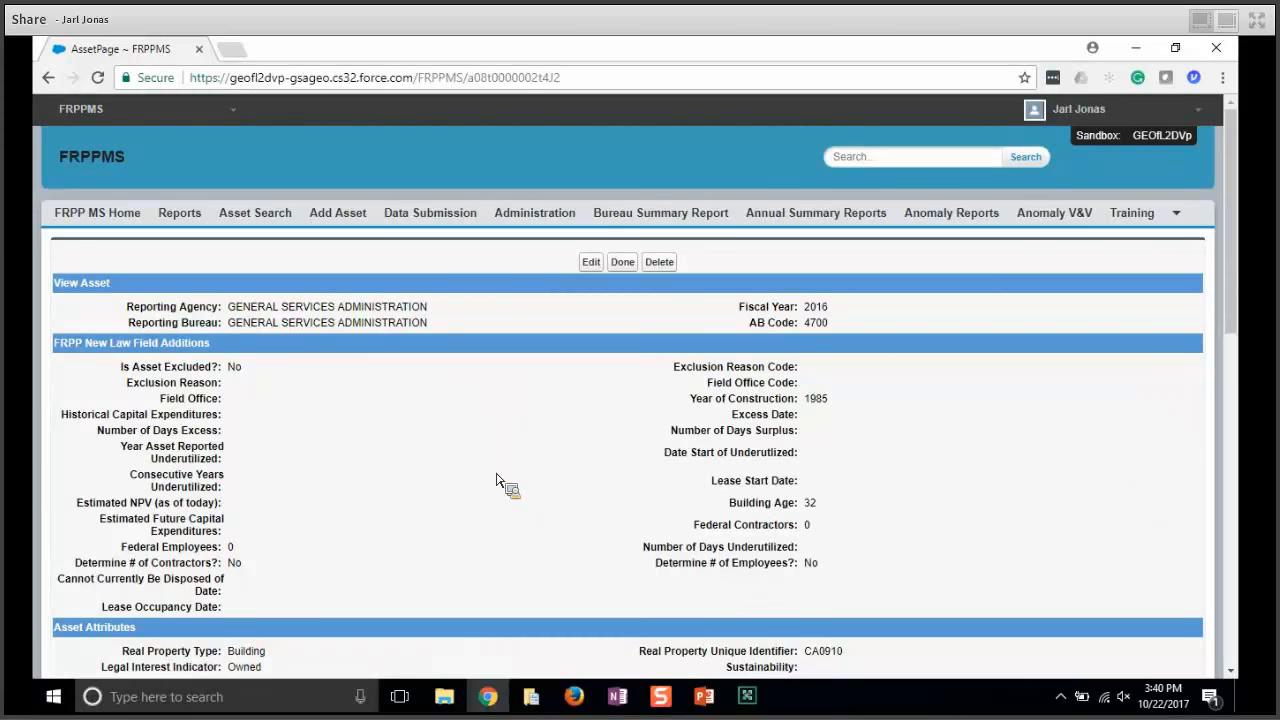
Step: Review the attributes, location, performance metrics and cost components of the CA0910 asset record, and open the record for editing
{"action": "scroll", "coordinate": [497, 480], "scroll_direction": "down", "scroll_amount": 3}
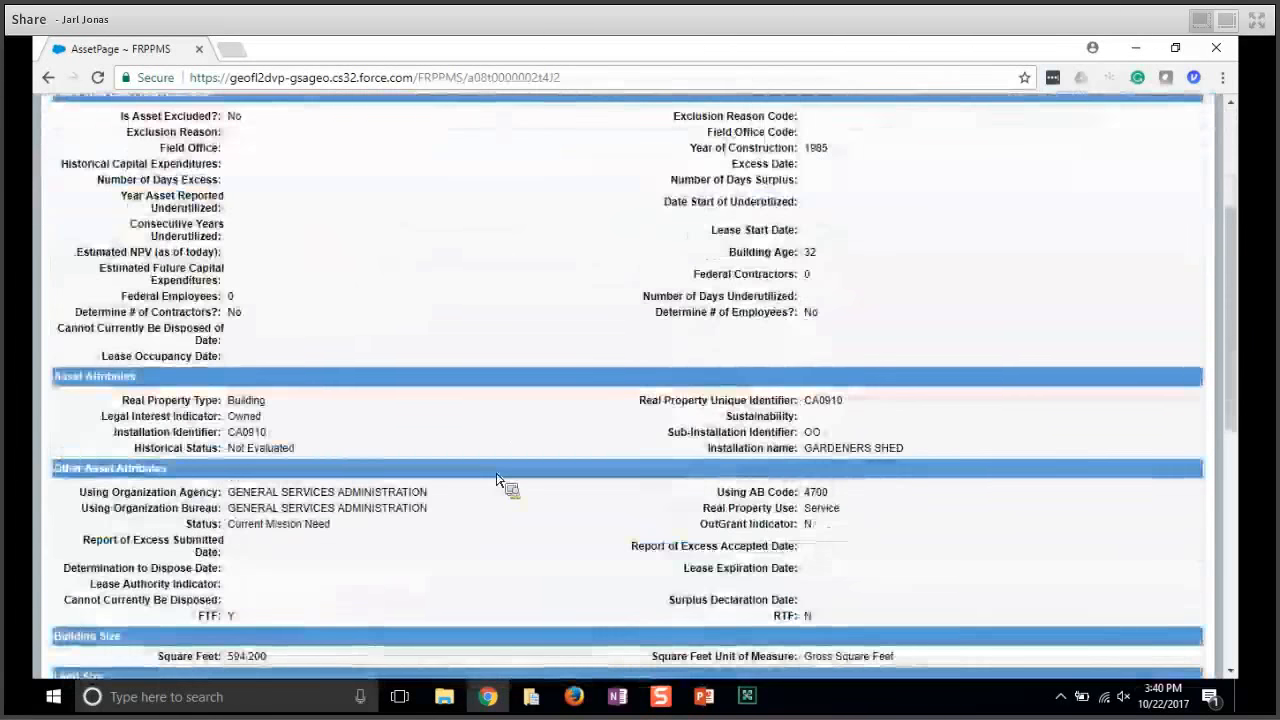
{"action": "scroll", "coordinate": [497, 480], "scroll_direction": "down", "scroll_amount": 6}
{"action": "scroll", "coordinate": [497, 480], "scroll_direction": "down", "scroll_amount": 2}
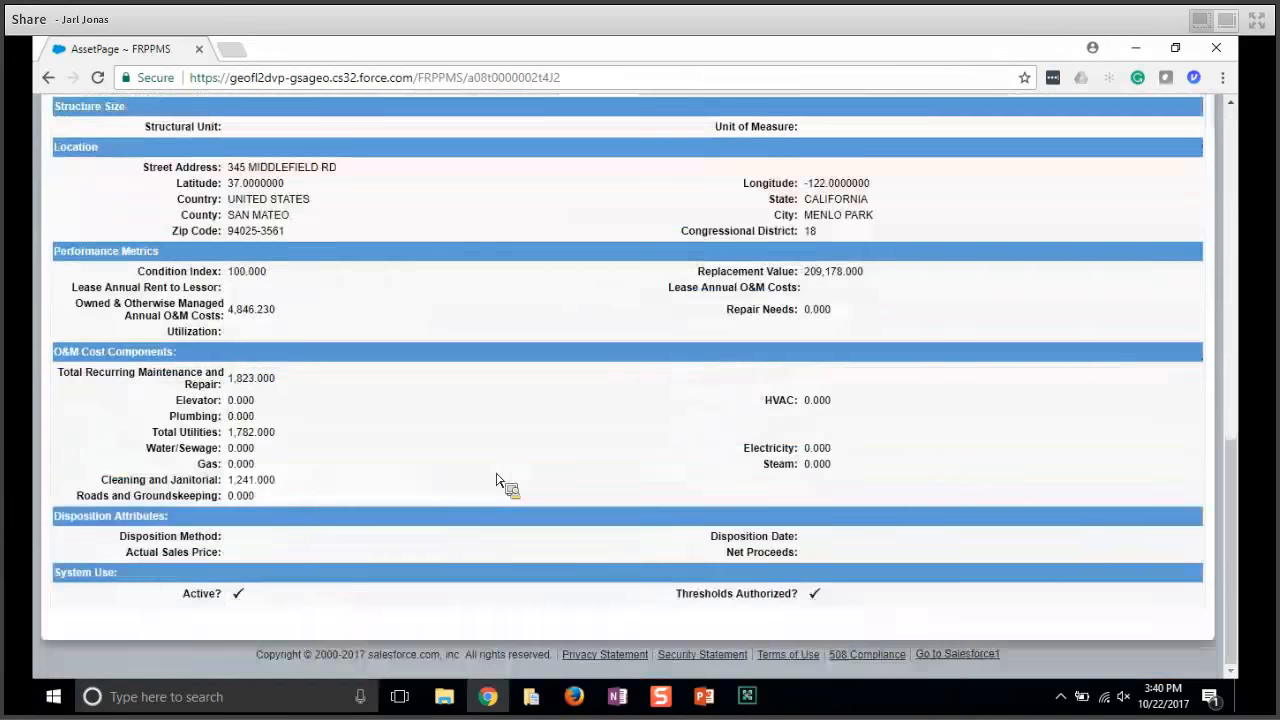
{"action": "scroll", "coordinate": [497, 480], "scroll_direction": "up", "scroll_amount": 3}
{"action": "scroll", "coordinate": [497, 480], "scroll_direction": "up", "scroll_amount": 10}
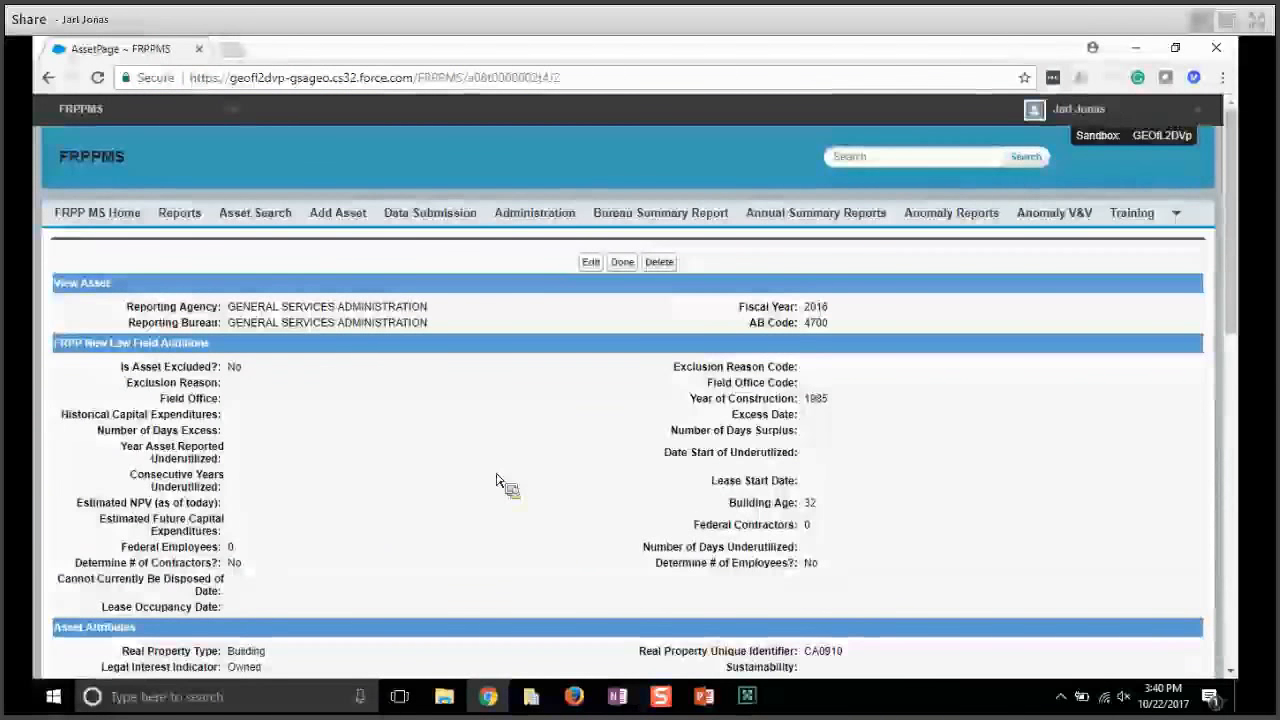
{"action": "left_click", "coordinate": [592, 263]}
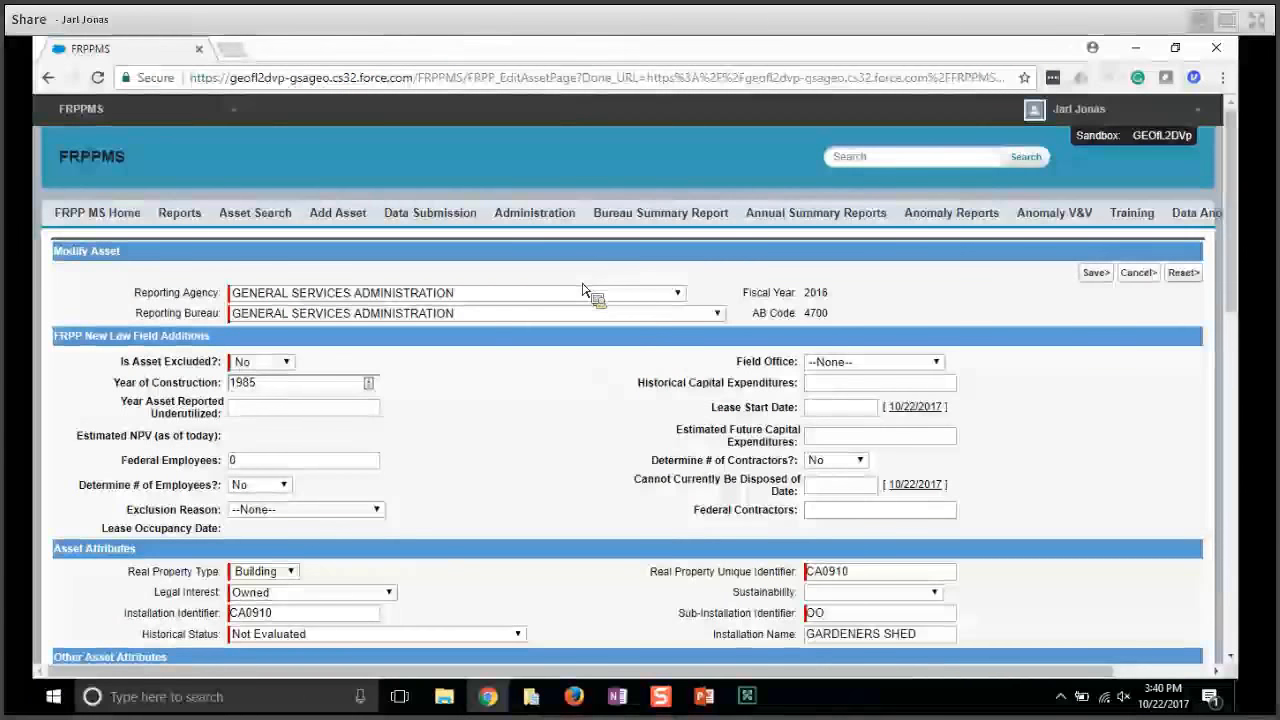
Step: Set the asset's Replacement Value to 209,178.500 and its Owned & Otherwise Managed Annual O&M Costs to 4,846.830
{"action": "scroll", "coordinate": [565, 466], "scroll_direction": "down", "scroll_amount": 1}
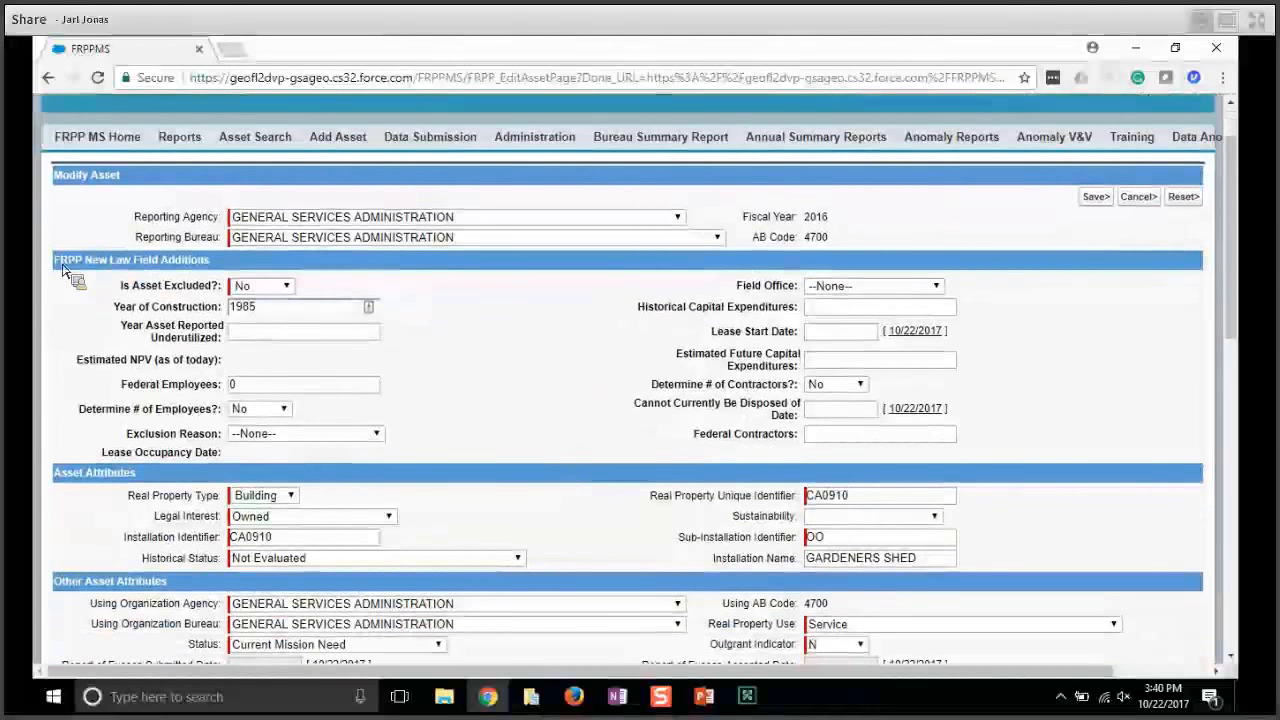
{"action": "left_click_drag", "start_coordinate": [115, 266], "coordinate": [247, 269]}
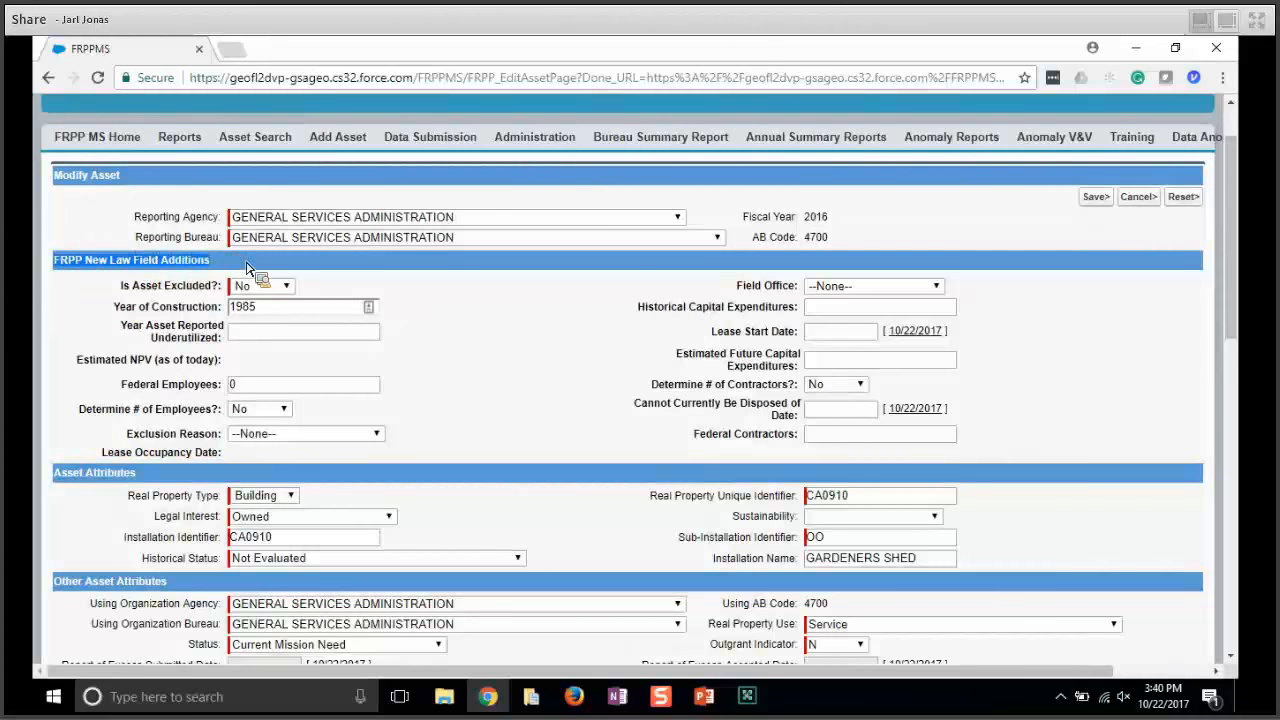
{"action": "left_click_drag", "start_coordinate": [247, 269], "coordinate": [524, 465]}
{"action": "scroll", "coordinate": [524, 465], "scroll_direction": "down", "scroll_amount": 5}
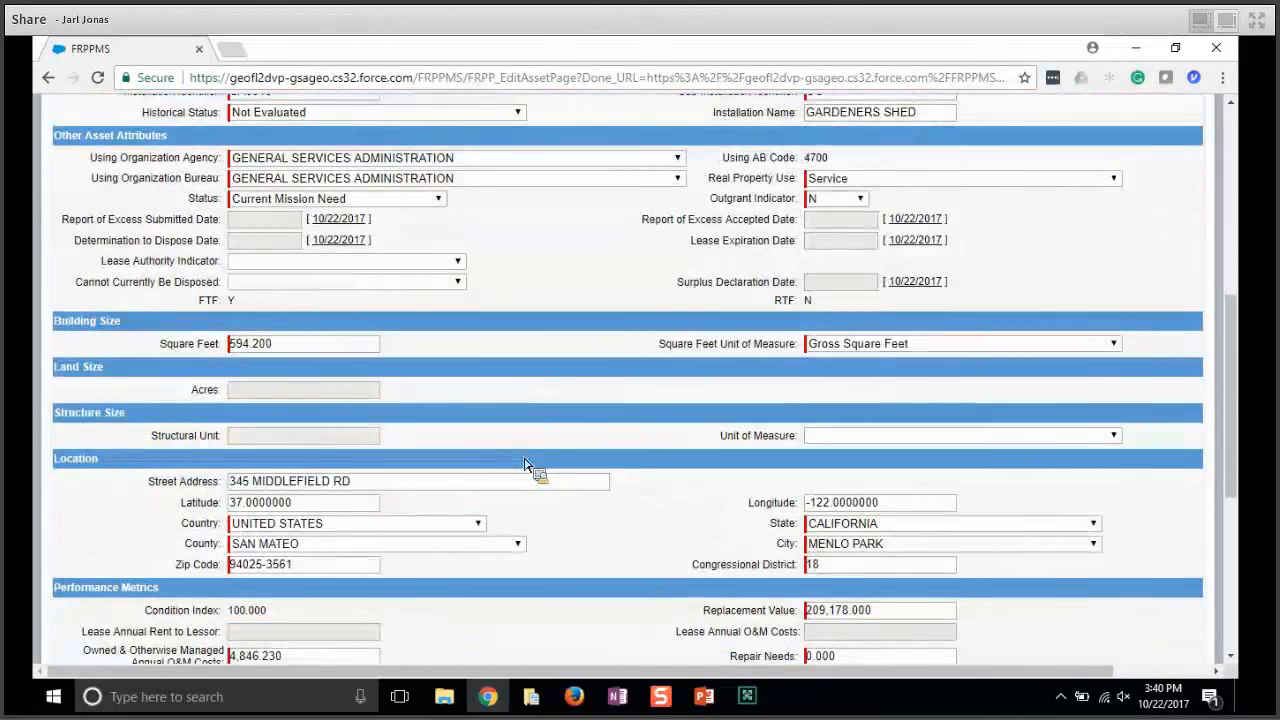
{"action": "scroll", "coordinate": [524, 465], "scroll_direction": "down", "scroll_amount": 2}
{"action": "scroll", "coordinate": [524, 465], "scroll_direction": "down", "scroll_amount": 2}
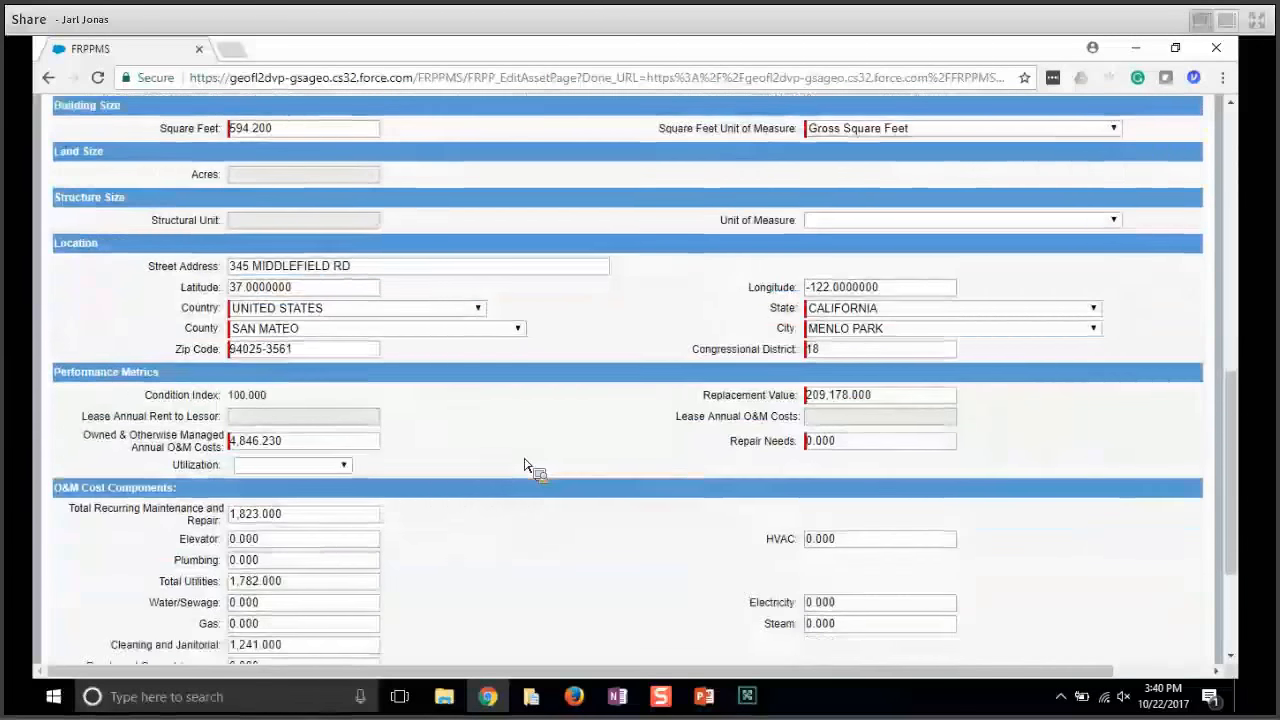
{"action": "left_click_drag", "start_coordinate": [524, 465], "coordinate": [391, 432]}
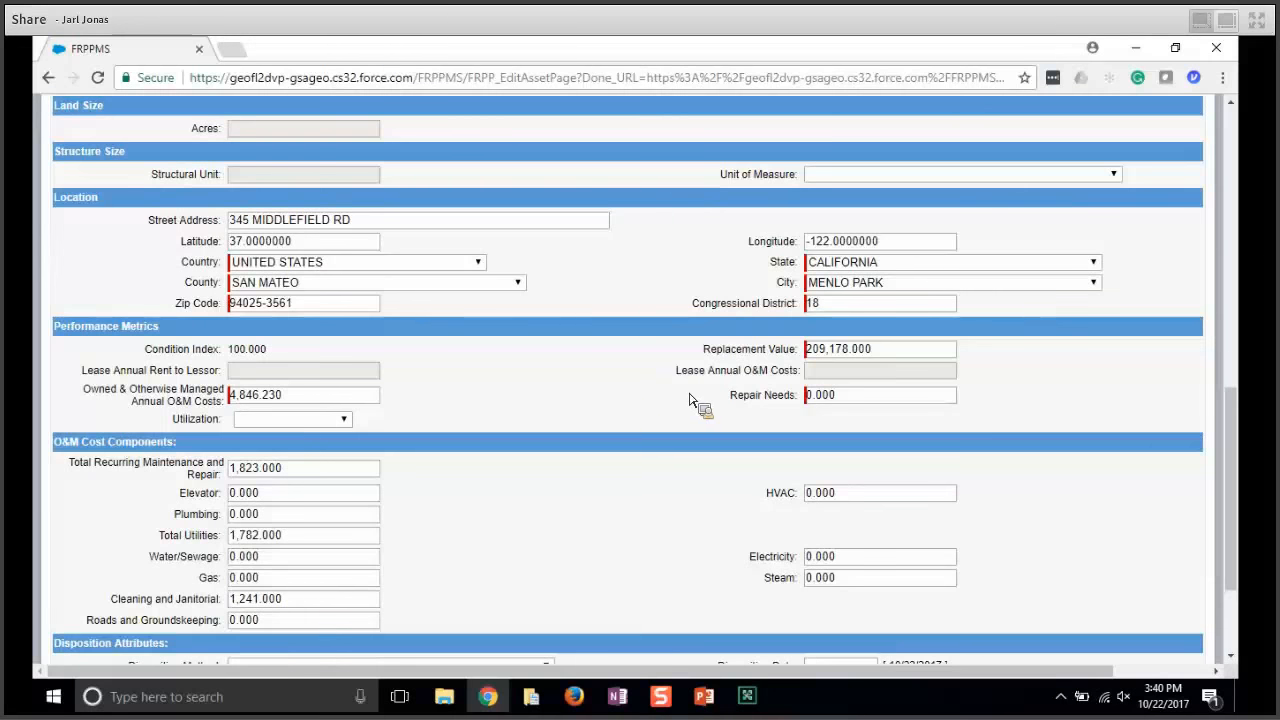
{"action": "left_click_drag", "start_coordinate": [865, 363], "coordinate": [268, 400]}
{"action": "left_click", "coordinate": [267, 400]}
{"action": "scroll", "coordinate": [498, 465], "scroll_direction": "down", "scroll_amount": 1}
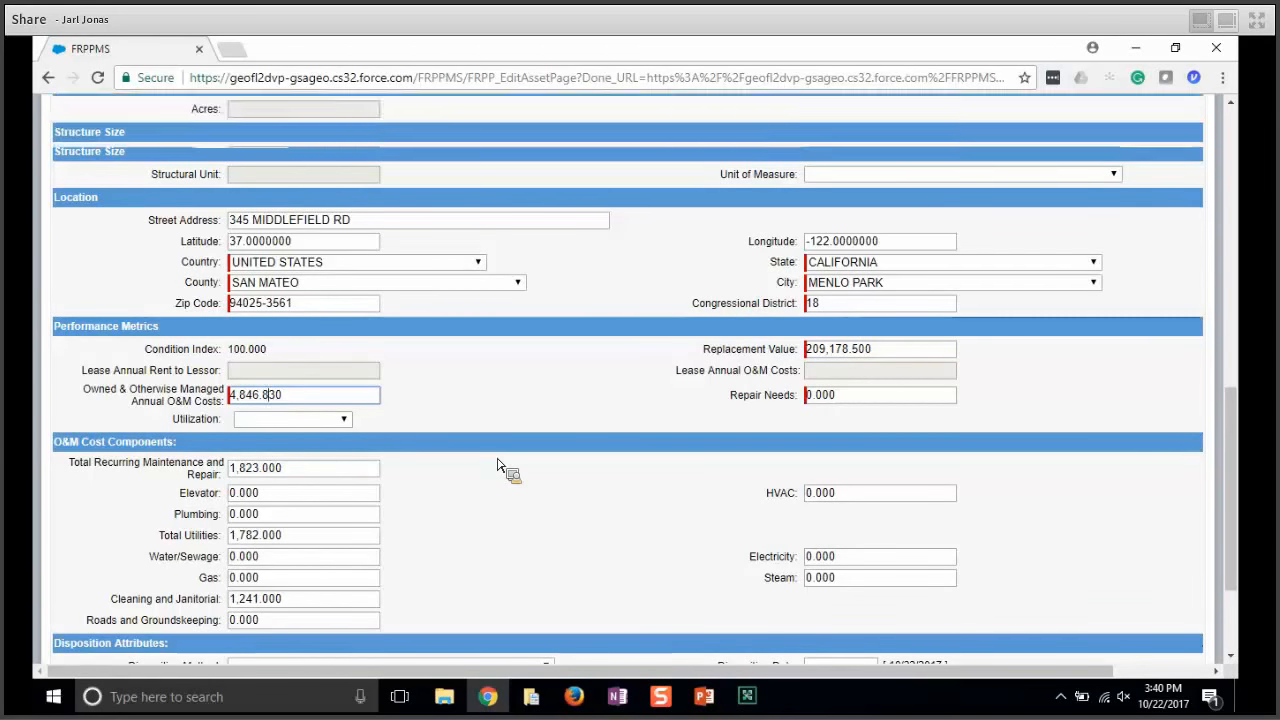
{"action": "scroll", "coordinate": [498, 465], "scroll_direction": "down", "scroll_amount": 1}
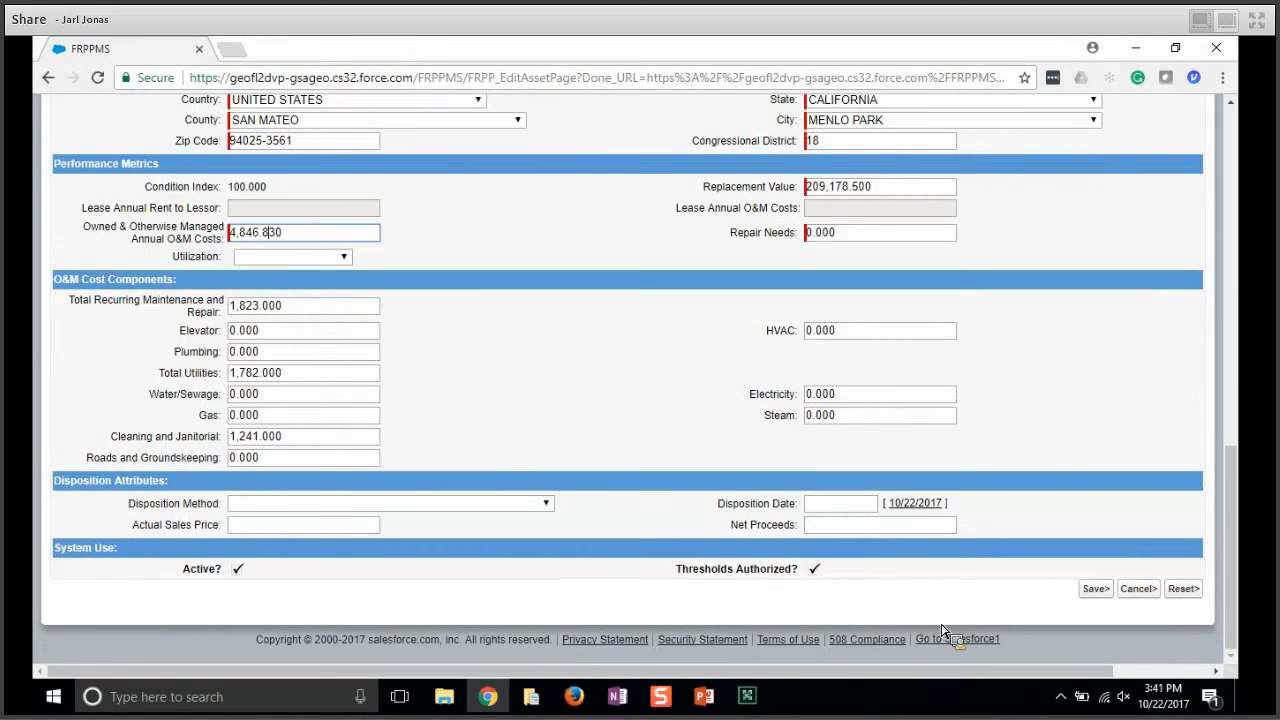
Step: Try to save the modified CA0910 asset record, and cancel the edit to return to the asset view
{"action": "left_click", "coordinate": [1094, 591]}
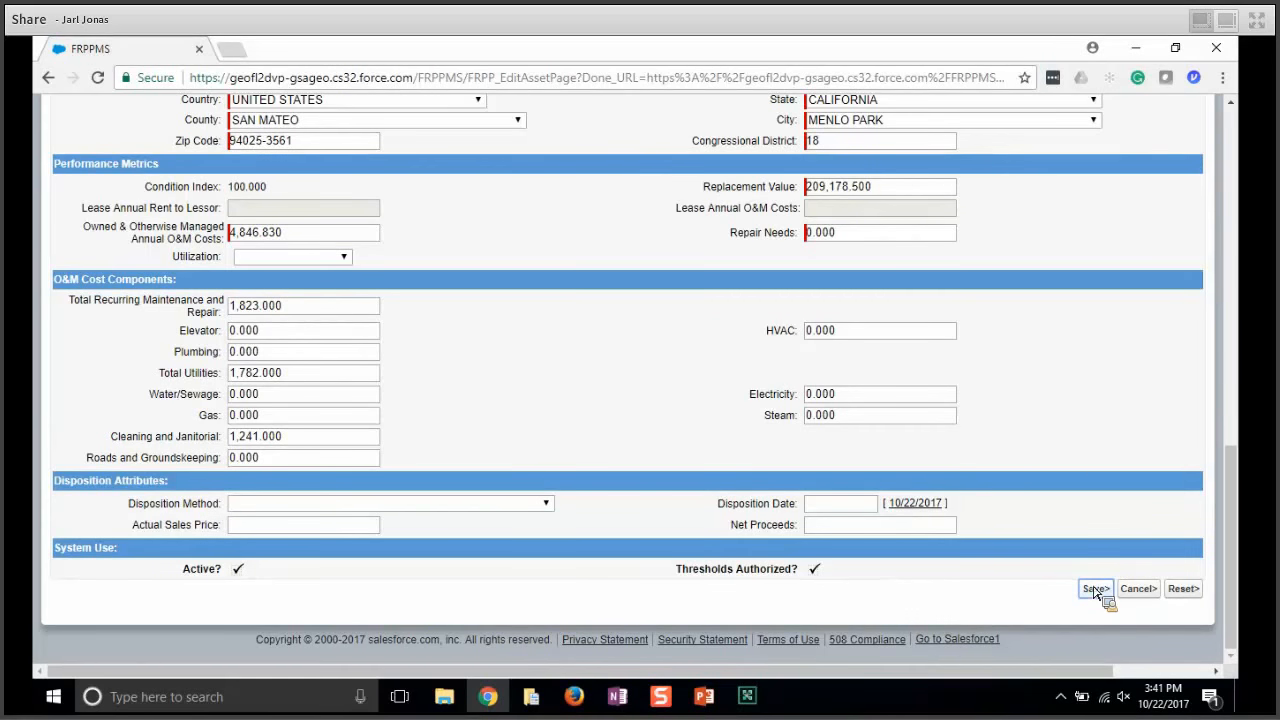
{"action": "scroll", "coordinate": [1097, 540], "scroll_direction": "up", "scroll_amount": 5}
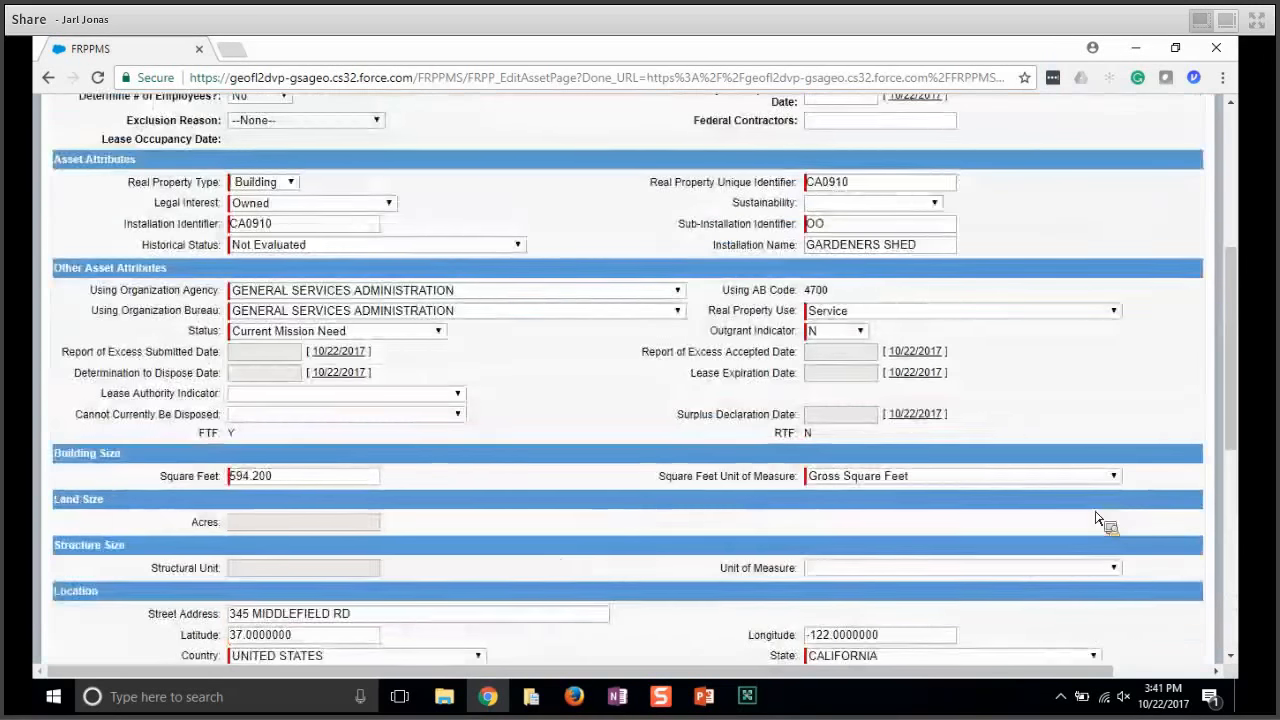
{"action": "scroll", "coordinate": [1097, 518], "scroll_direction": "up", "scroll_amount": 1}
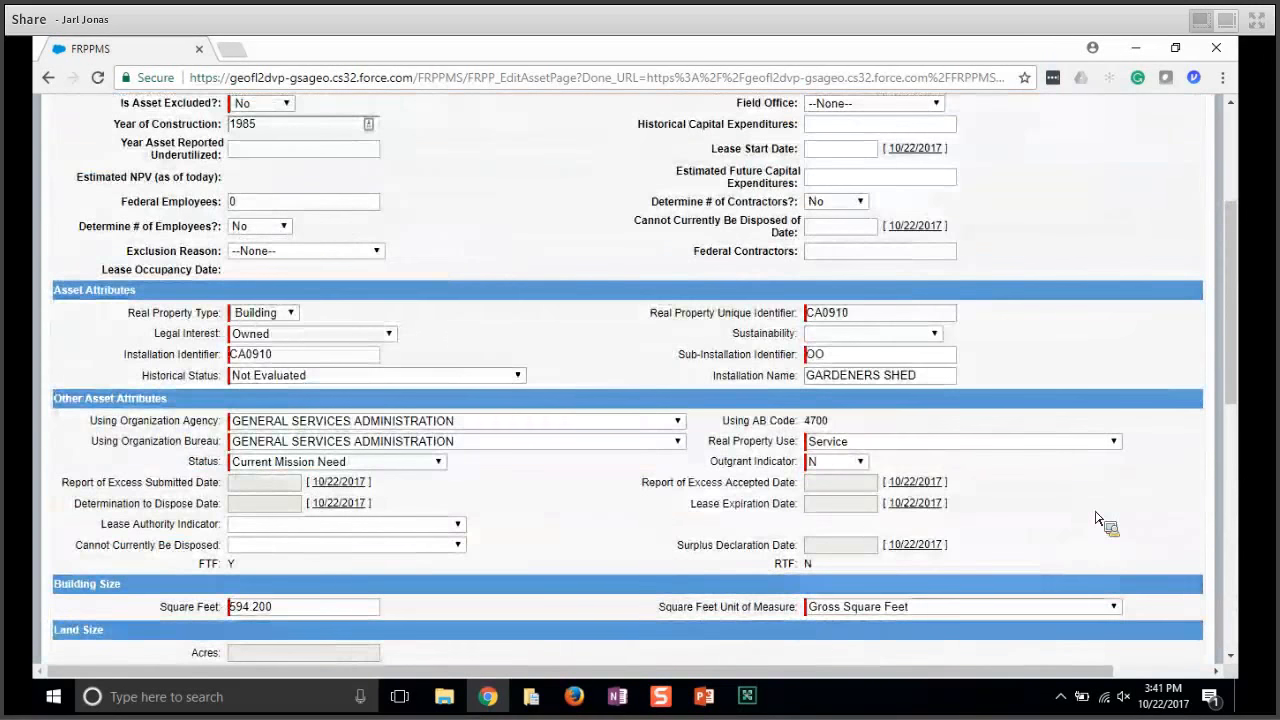
{"action": "scroll", "coordinate": [1080, 425], "scroll_direction": "up", "scroll_amount": 1}
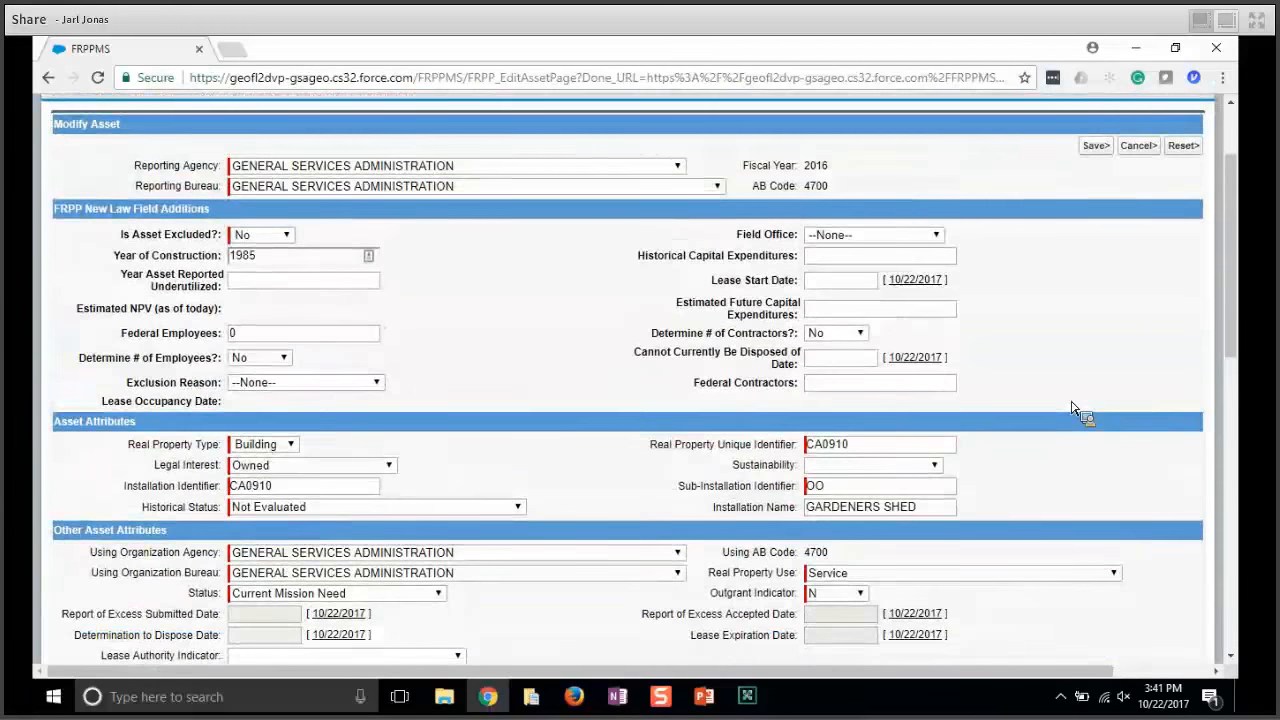
{"action": "scroll", "coordinate": [1071, 408], "scroll_direction": "up", "scroll_amount": 1}
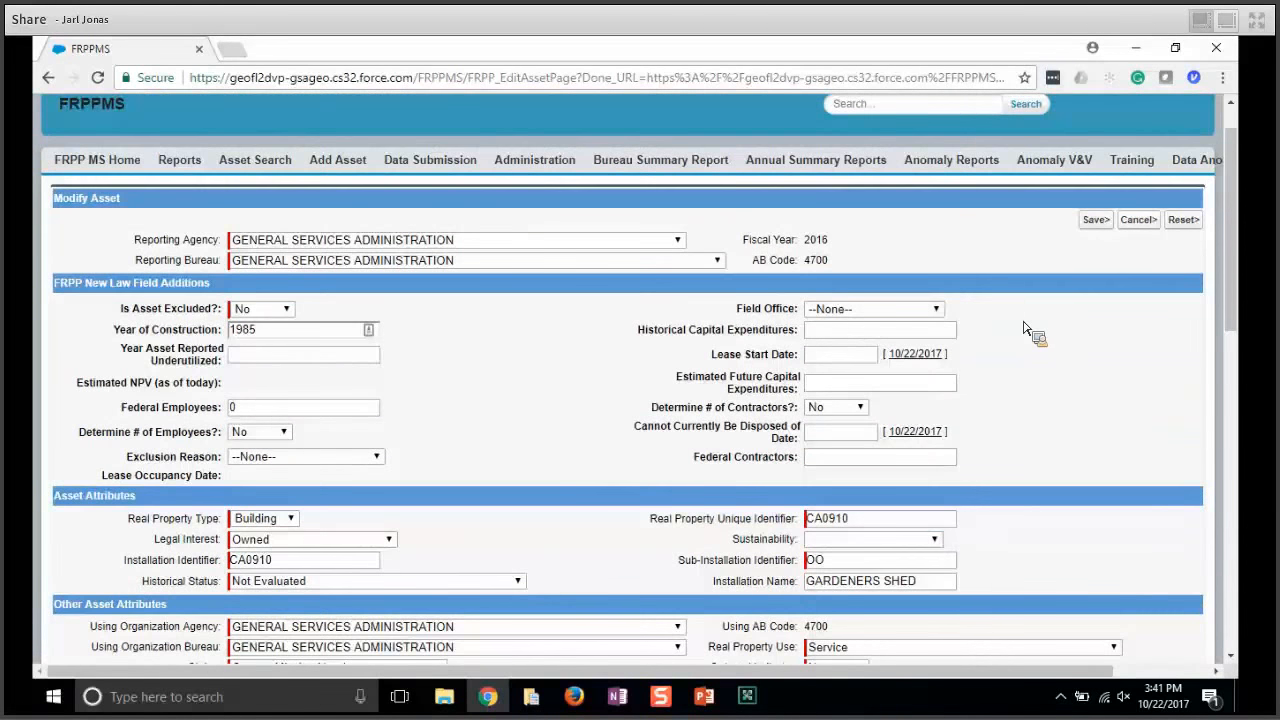
{"action": "left_click", "coordinate": [1094, 221]}
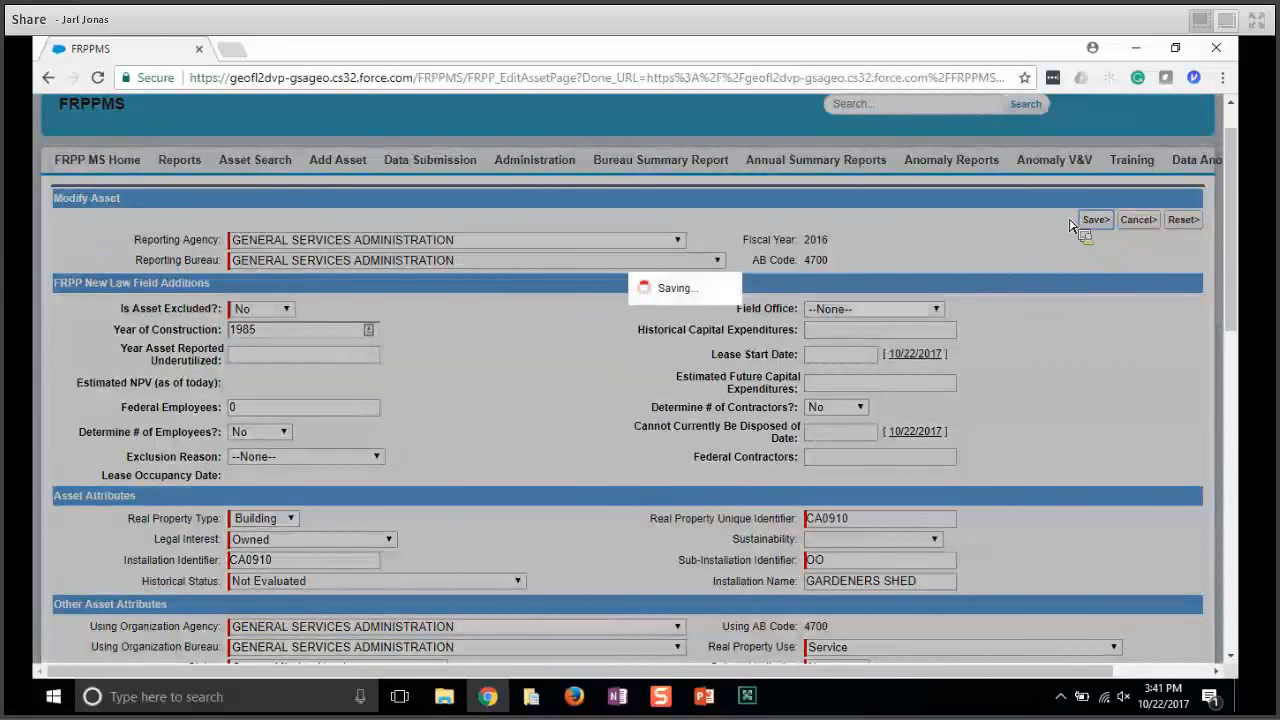
{"action": "scroll", "coordinate": [910, 250], "scroll_direction": "up", "scroll_amount": 1}
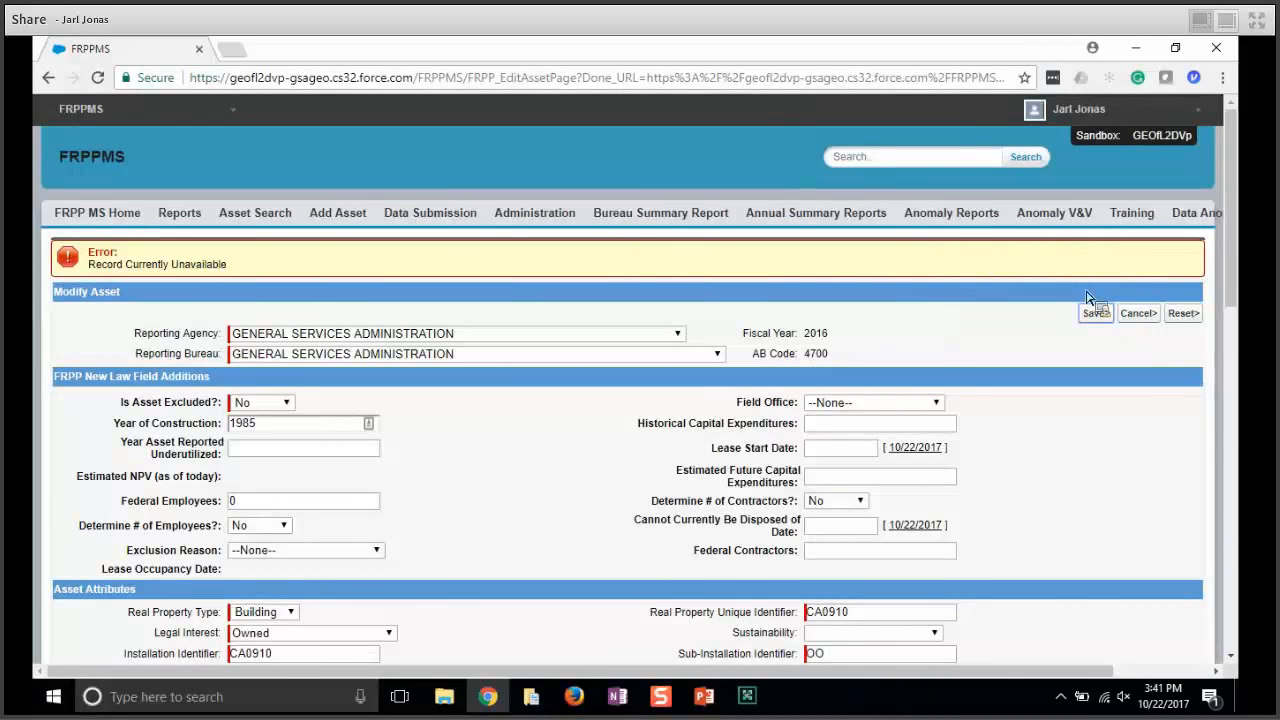
{"action": "left_click", "coordinate": [1140, 316]}
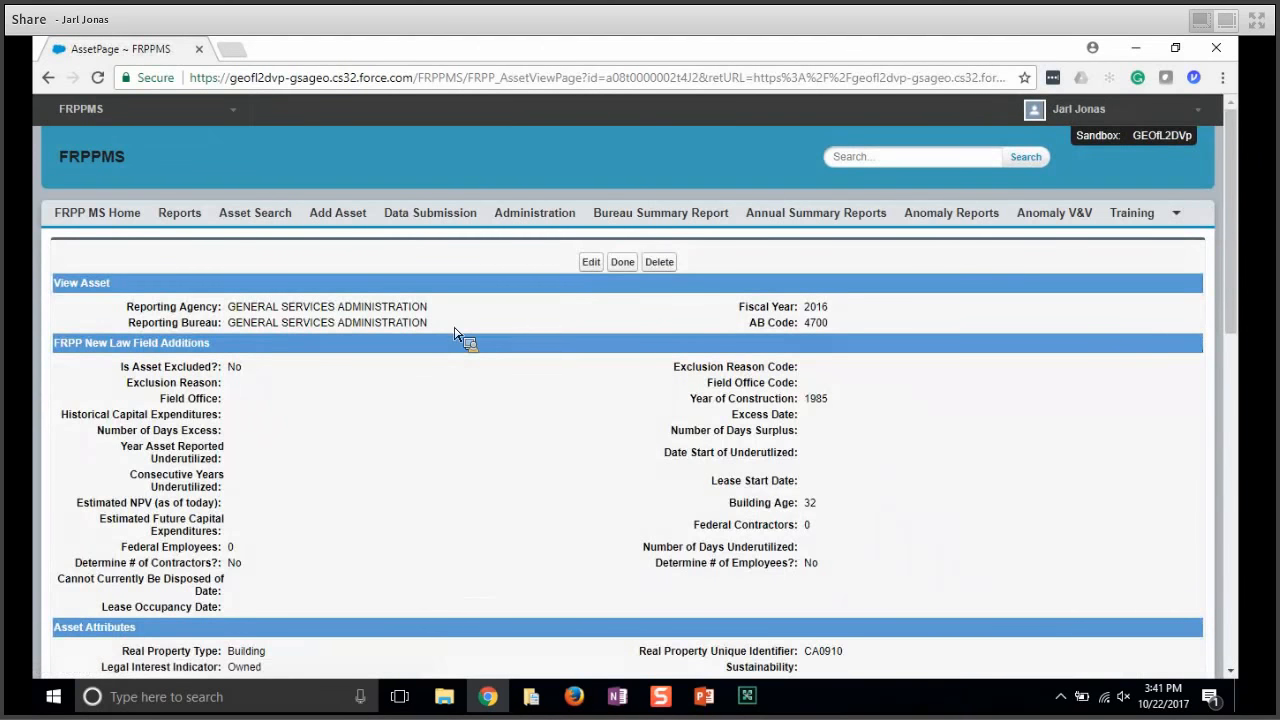
Step: Start a new asset record and set its Reporting Agency to GENERAL SERVICES ADMINISTRATION
{"action": "scroll", "coordinate": [455, 333], "scroll_direction": "down", "scroll_amount": 1}
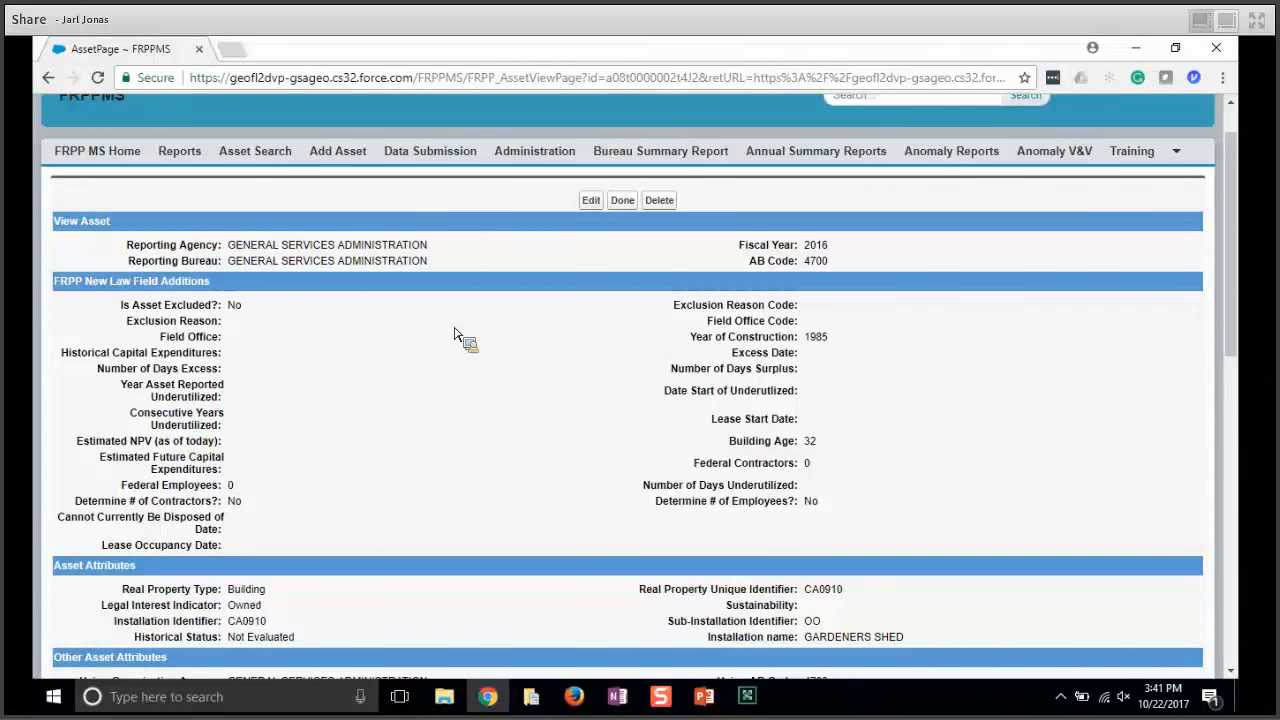
{"action": "scroll", "coordinate": [454, 334], "scroll_direction": "up", "scroll_amount": 1}
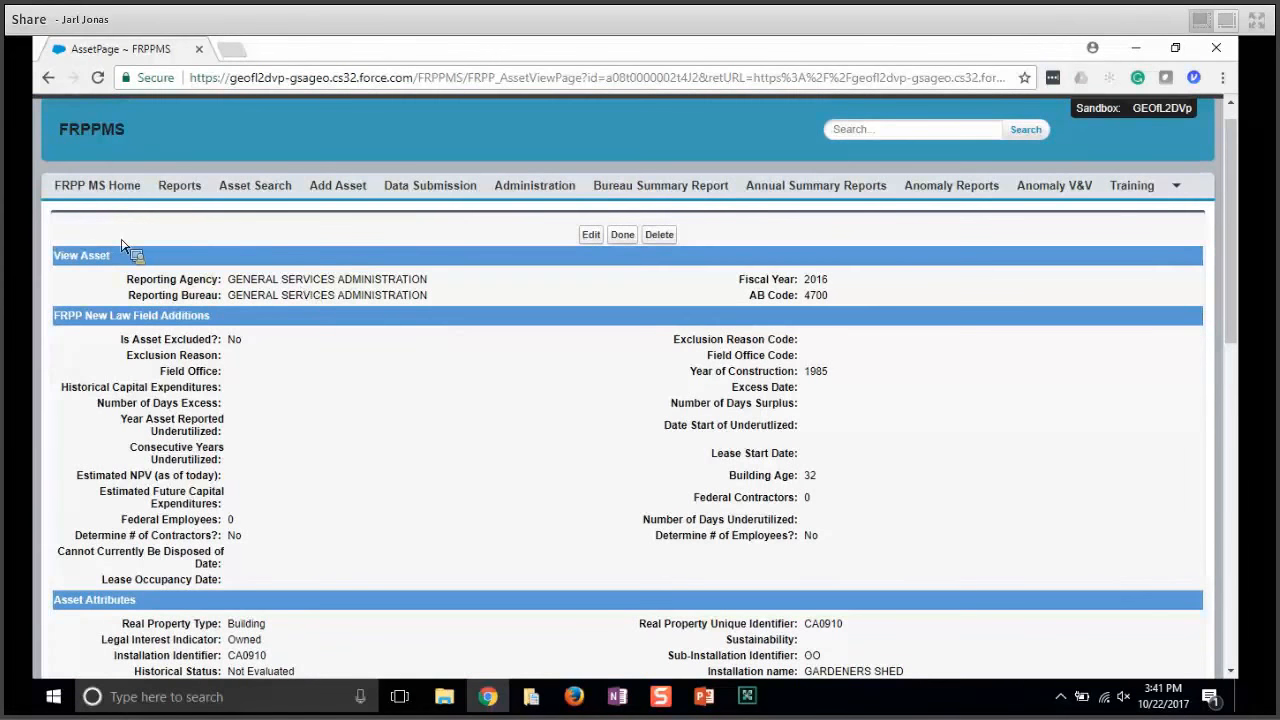
{"action": "left_click", "coordinate": [326, 196]}
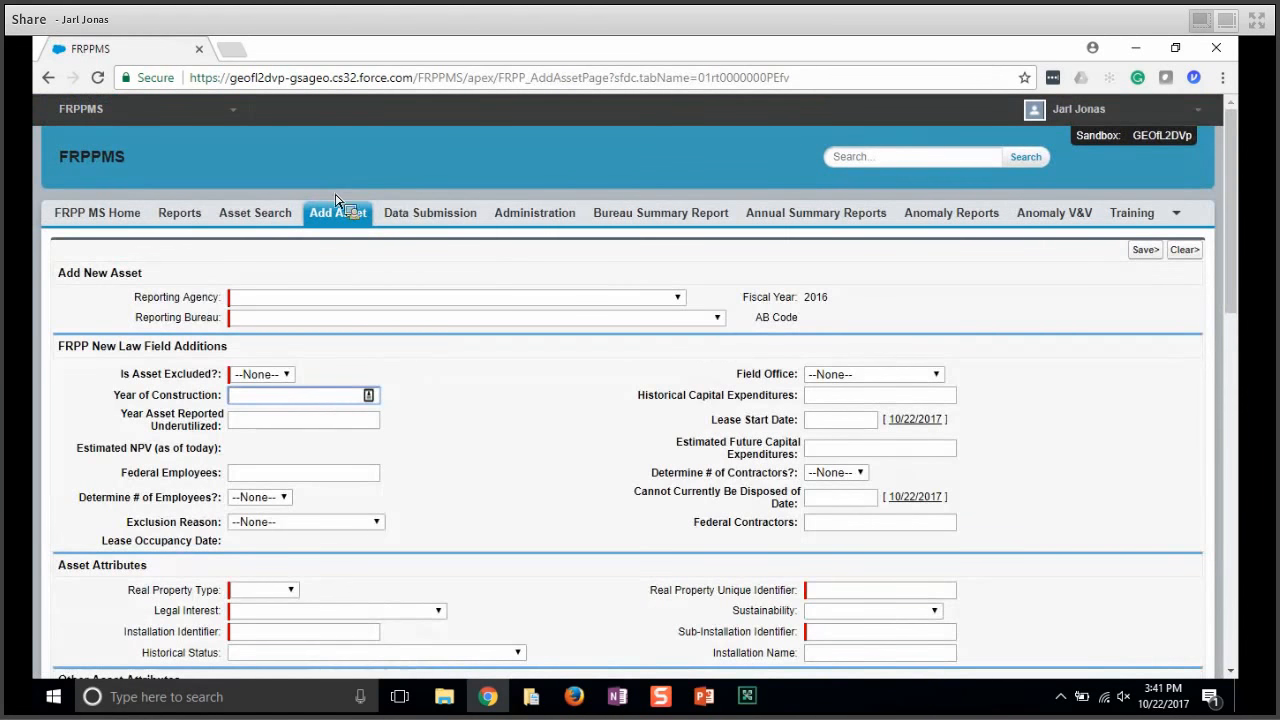
{"action": "left_click", "coordinate": [678, 297]}
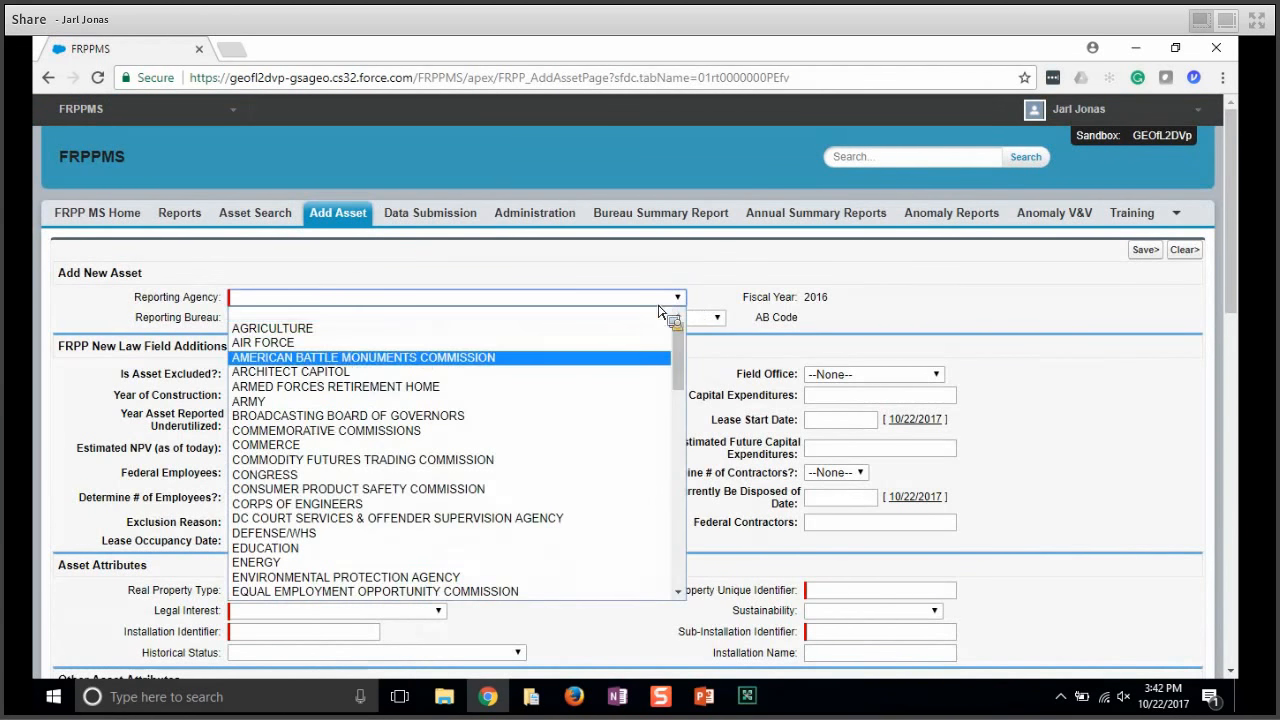
{"action": "left_click", "coordinate": [345, 357]}
{"action": "key", "text": "g"}
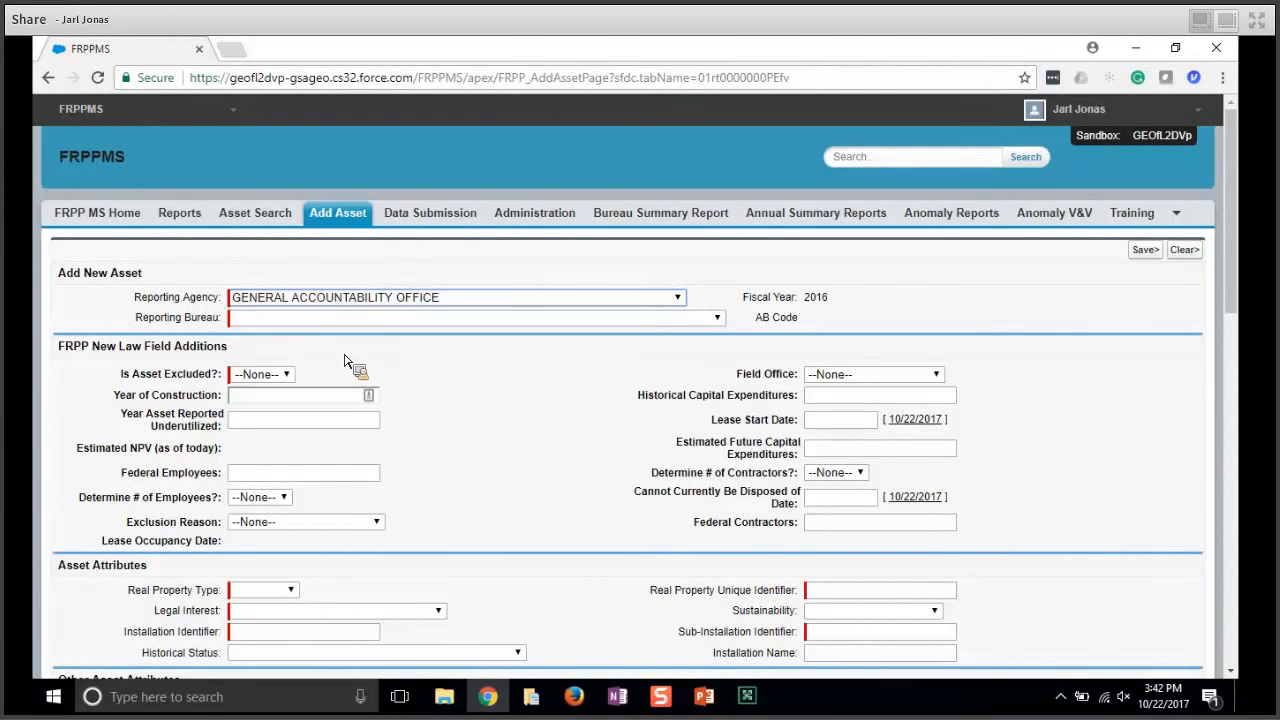
{"action": "key", "text": "g"}
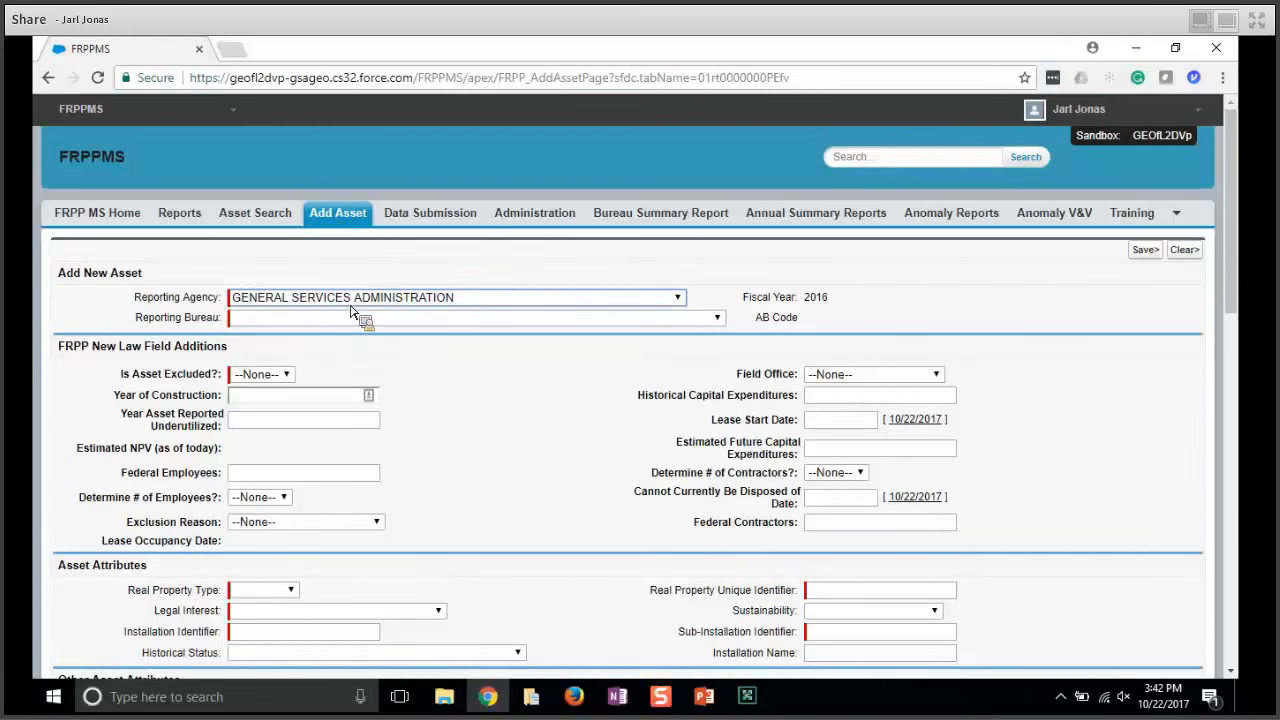
{"action": "left_click", "coordinate": [355, 300]}
{"action": "left_click", "coordinate": [325, 591]}
Step: Set the new asset's Reporting Bureau to GENERAL SERVICES ADMINISTRATION and Is Asset Excluded? to No
{"action": "left_click", "coordinate": [286, 318]}
{"action": "key", "text": "g"}
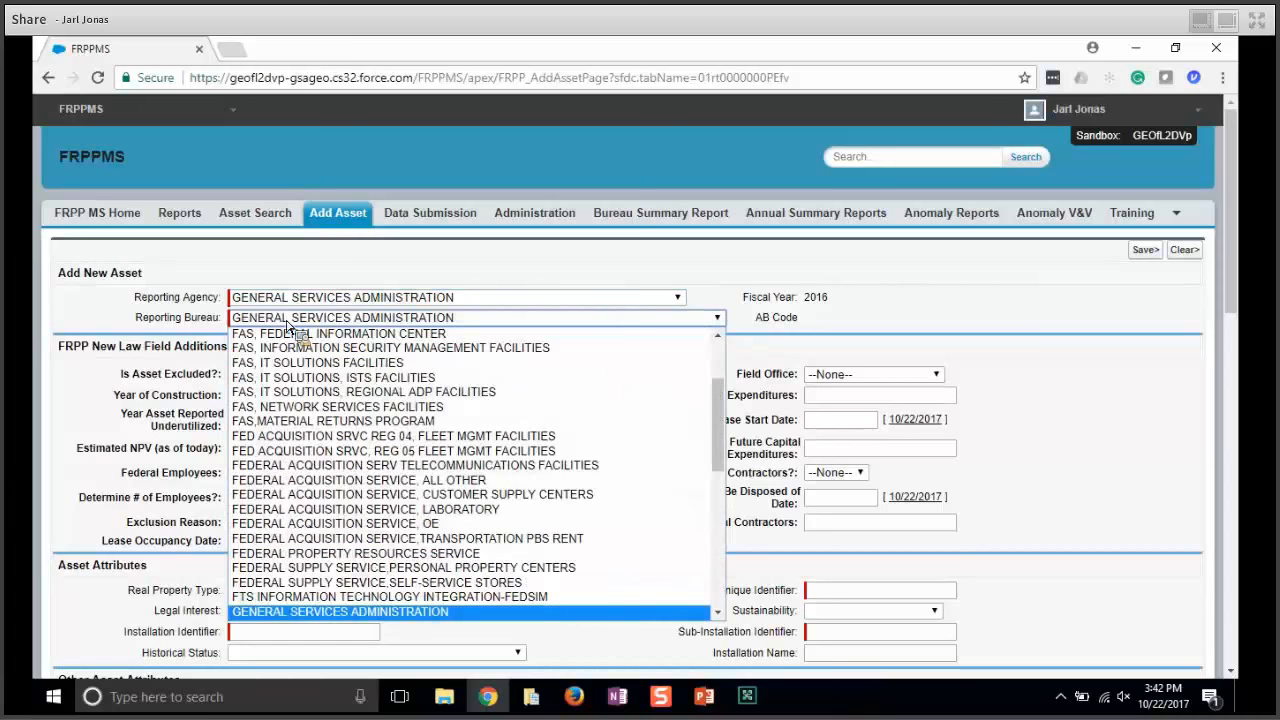
{"action": "left_click", "coordinate": [357, 612]}
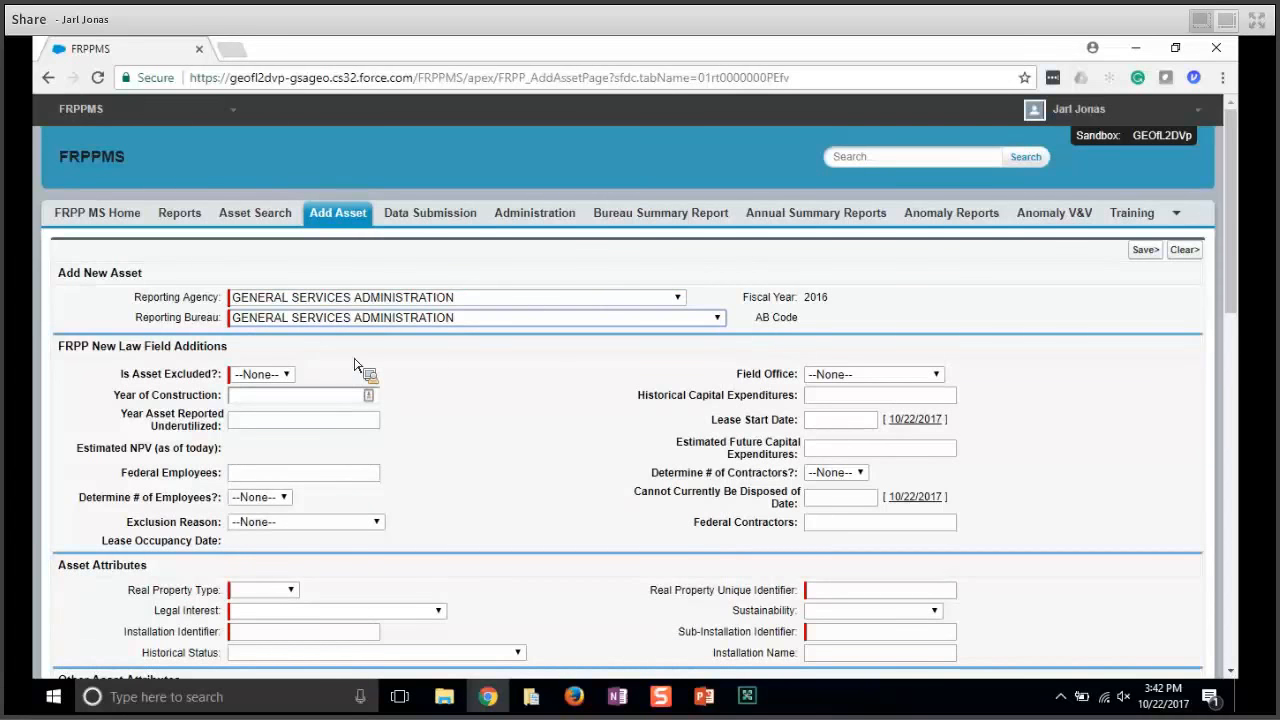
{"action": "left_click", "coordinate": [286, 374]}
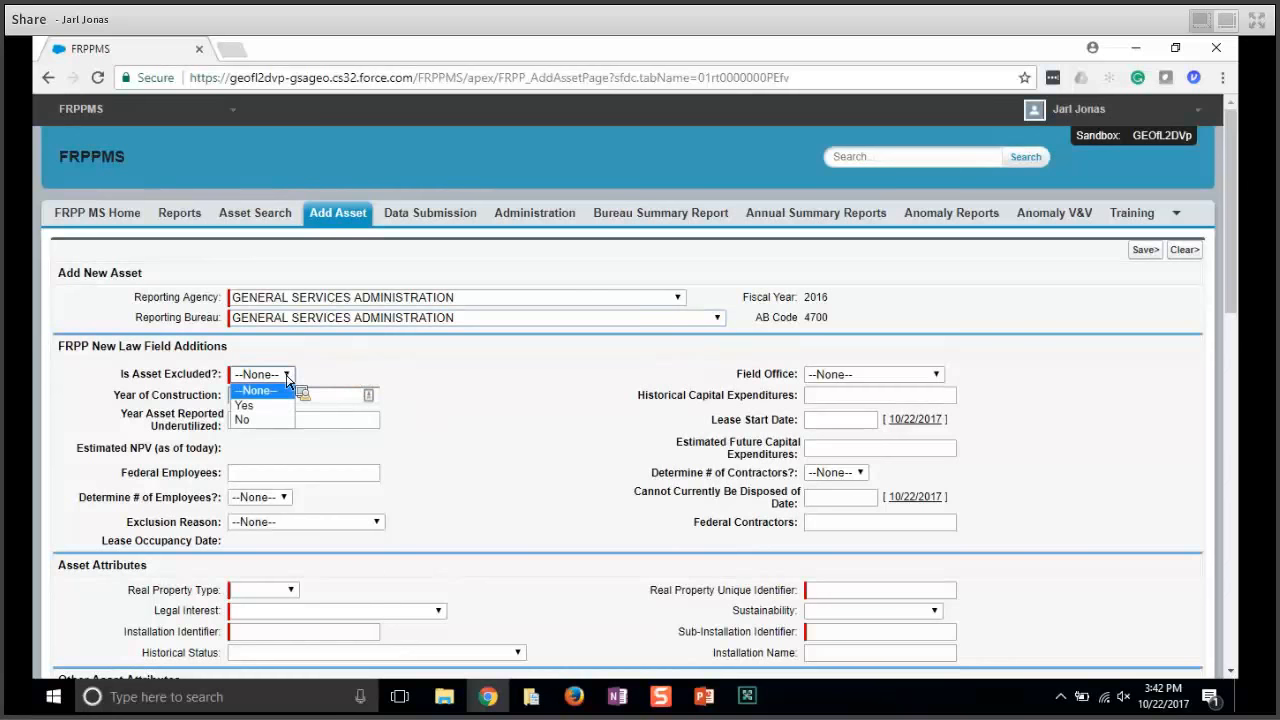
{"action": "left_click", "coordinate": [274, 421]}
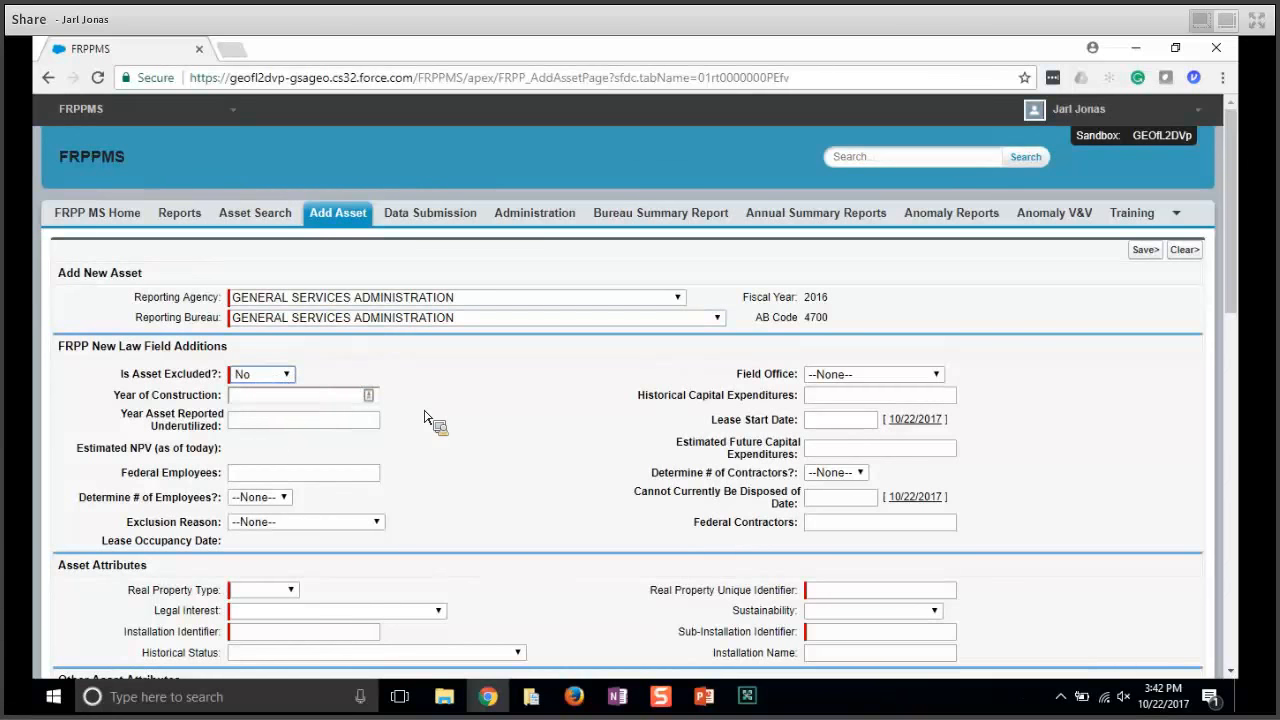
Step: Set the new asset's Real Property Type to Building and its Legal Interest to Leased
{"action": "scroll", "coordinate": [424, 418], "scroll_direction": "down", "scroll_amount": 3}
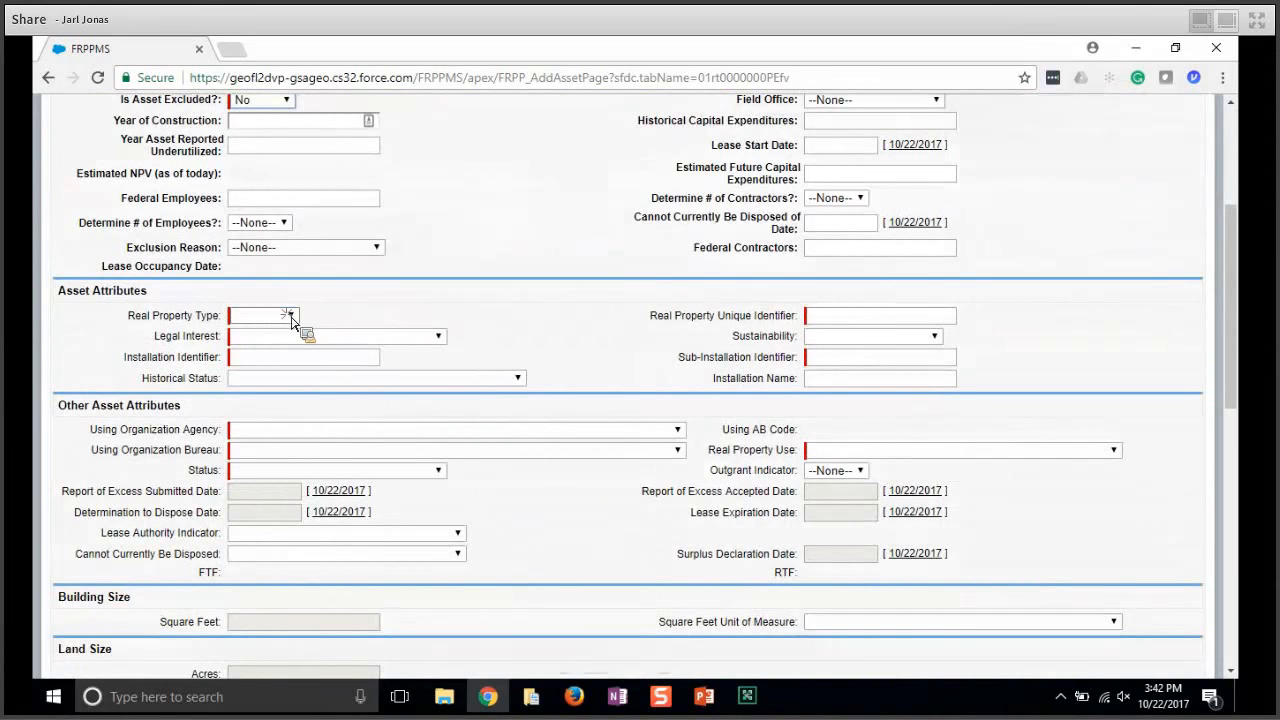
{"action": "left_click", "coordinate": [290, 317]}
{"action": "left_click", "coordinate": [288, 346]}
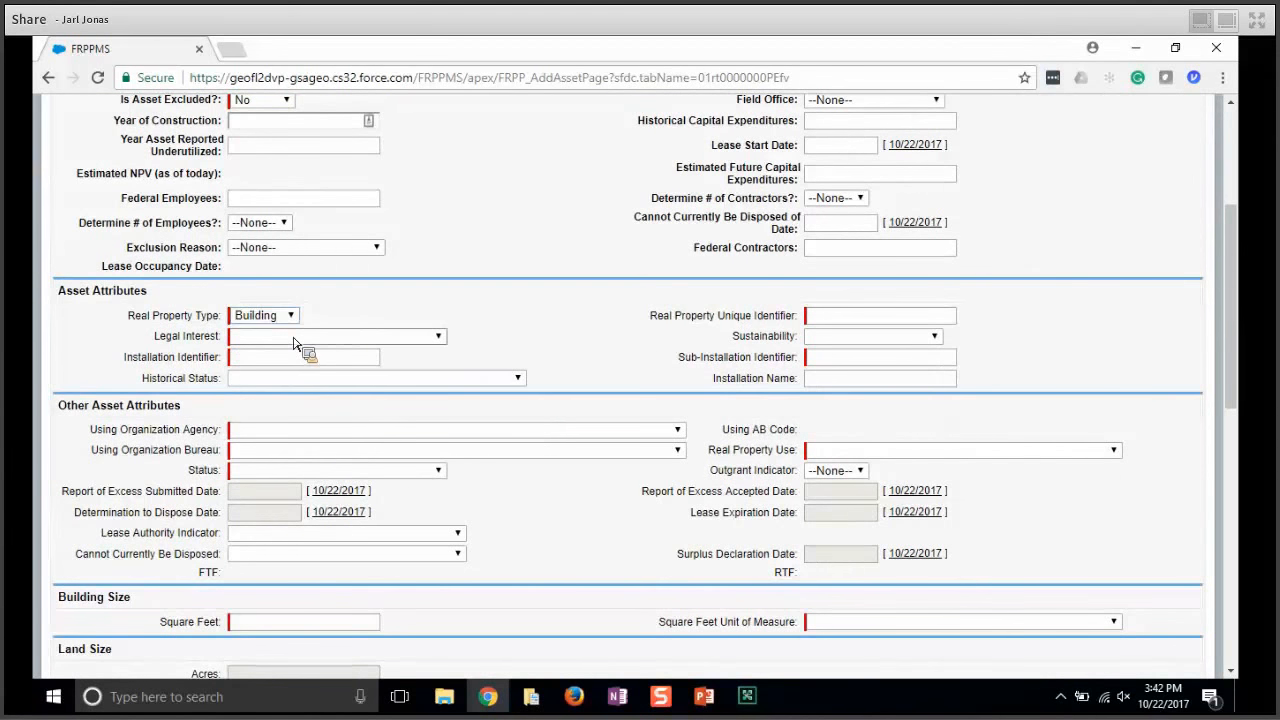
{"action": "left_click", "coordinate": [302, 340]}
{"action": "left_click", "coordinate": [298, 381]}
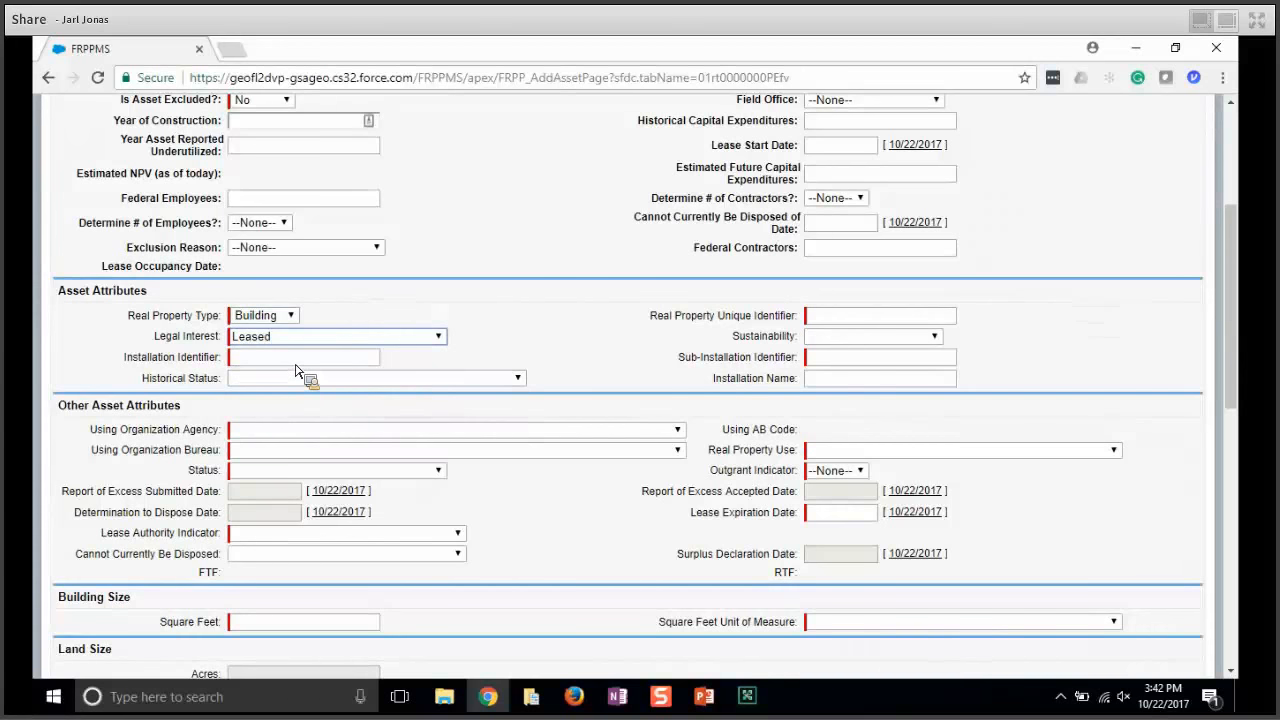
Step: Enter KY2358 as both Installation Identifier and Real Property Unique Identifier, and 2 as Sub-Installation Identifier
{"action": "left_click", "coordinate": [296, 364]}
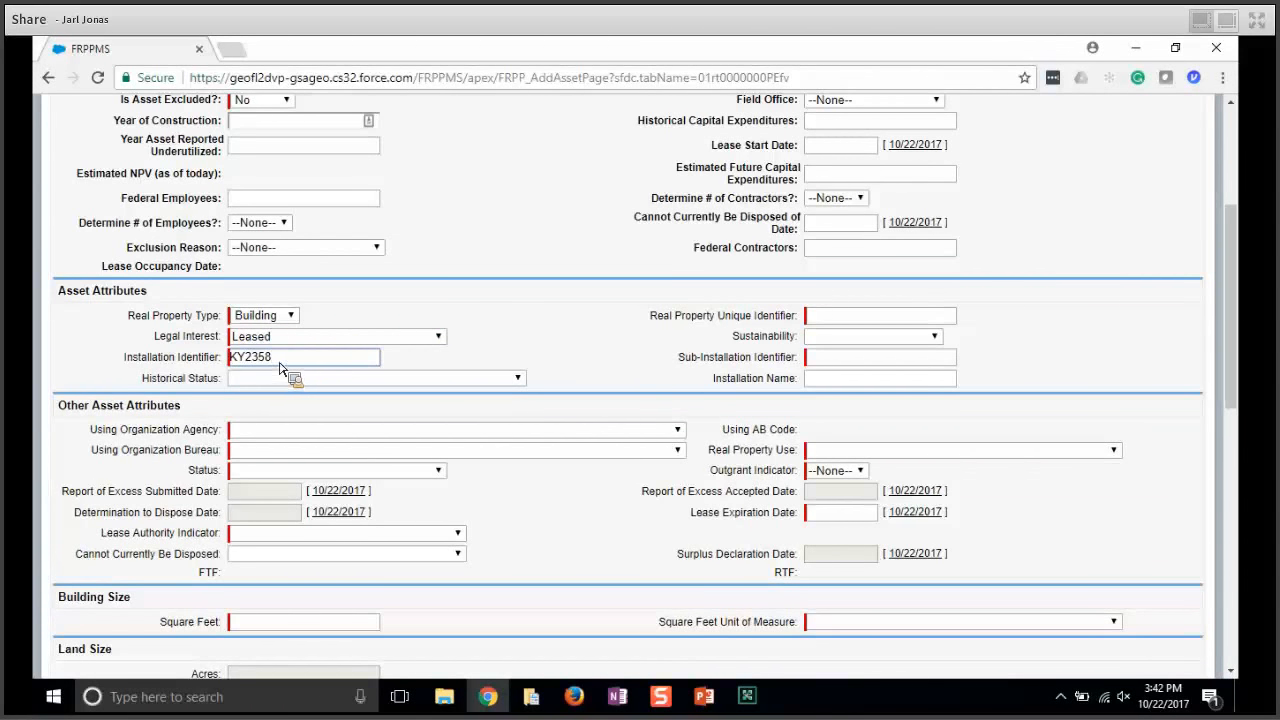
{"action": "left_click_drag", "start_coordinate": [300, 363], "coordinate": [213, 358]}
{"action": "key", "text": "ctrl+c"}
{"action": "left_click", "coordinate": [841, 318]}
{"action": "key", "text": "ctrl+v"}
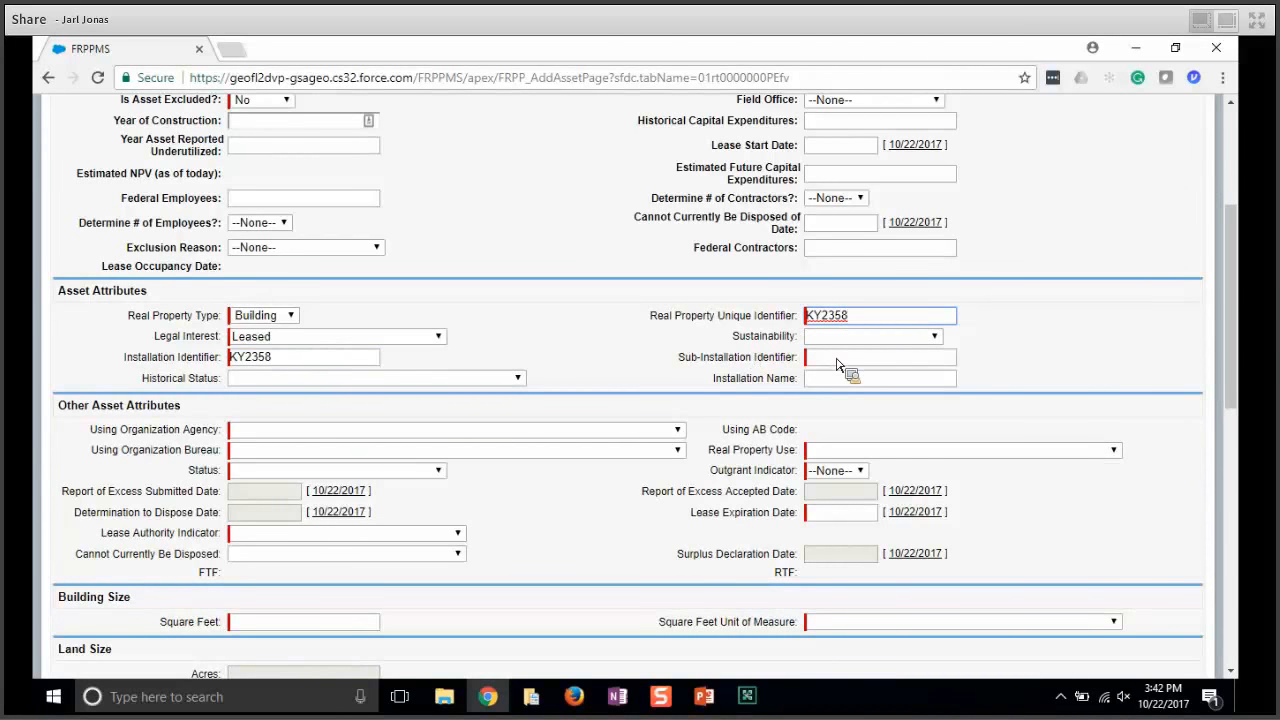
{"action": "left_click", "coordinate": [838, 360]}
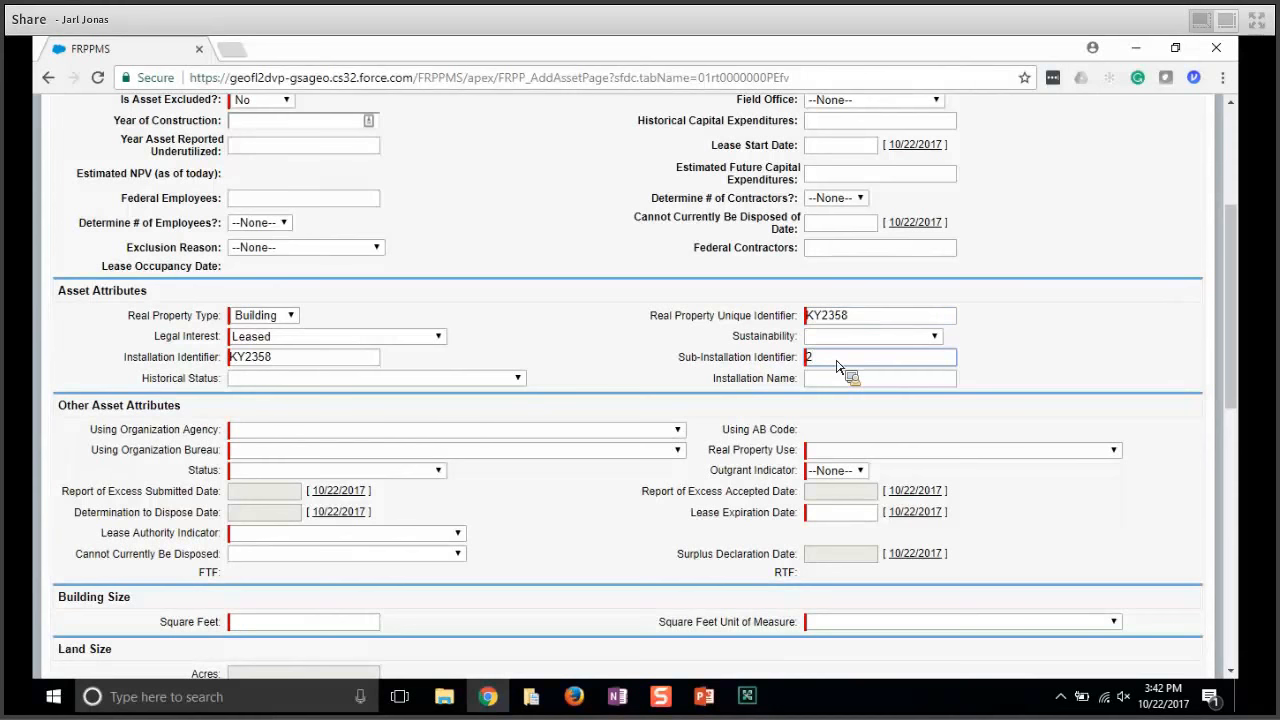
Step: Set the Using Organization Agency to COMMERCE and the Using Organization Bureau to ECONOMIC AFFAIRS
{"action": "scroll", "coordinate": [1000, 370], "scroll_direction": "down", "scroll_amount": 1}
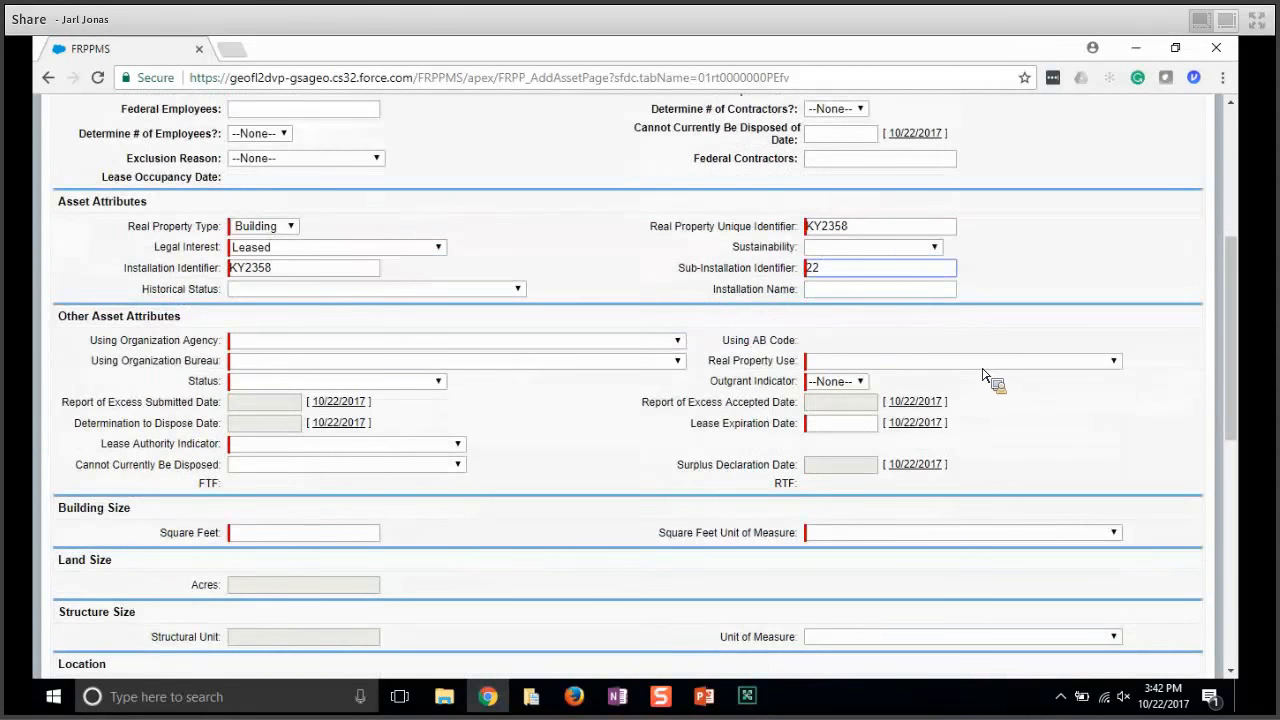
{"action": "left_click", "coordinate": [273, 342]}
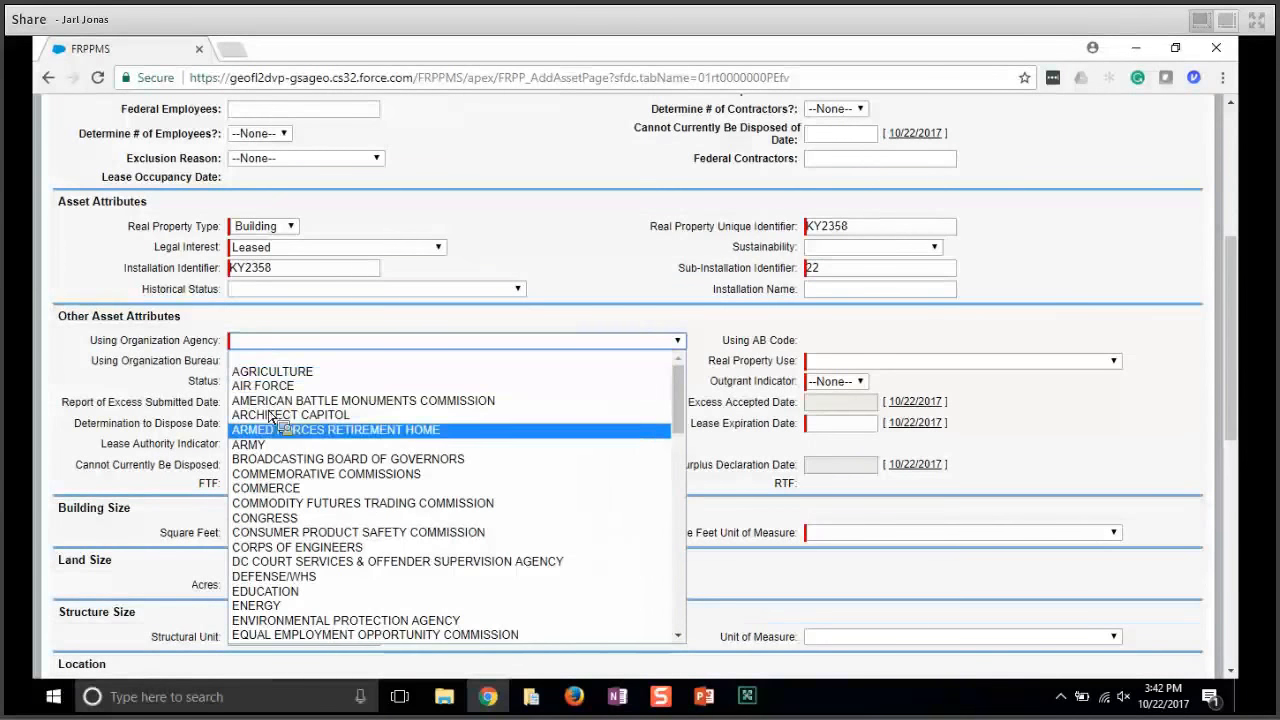
{"action": "left_click", "coordinate": [287, 490]}
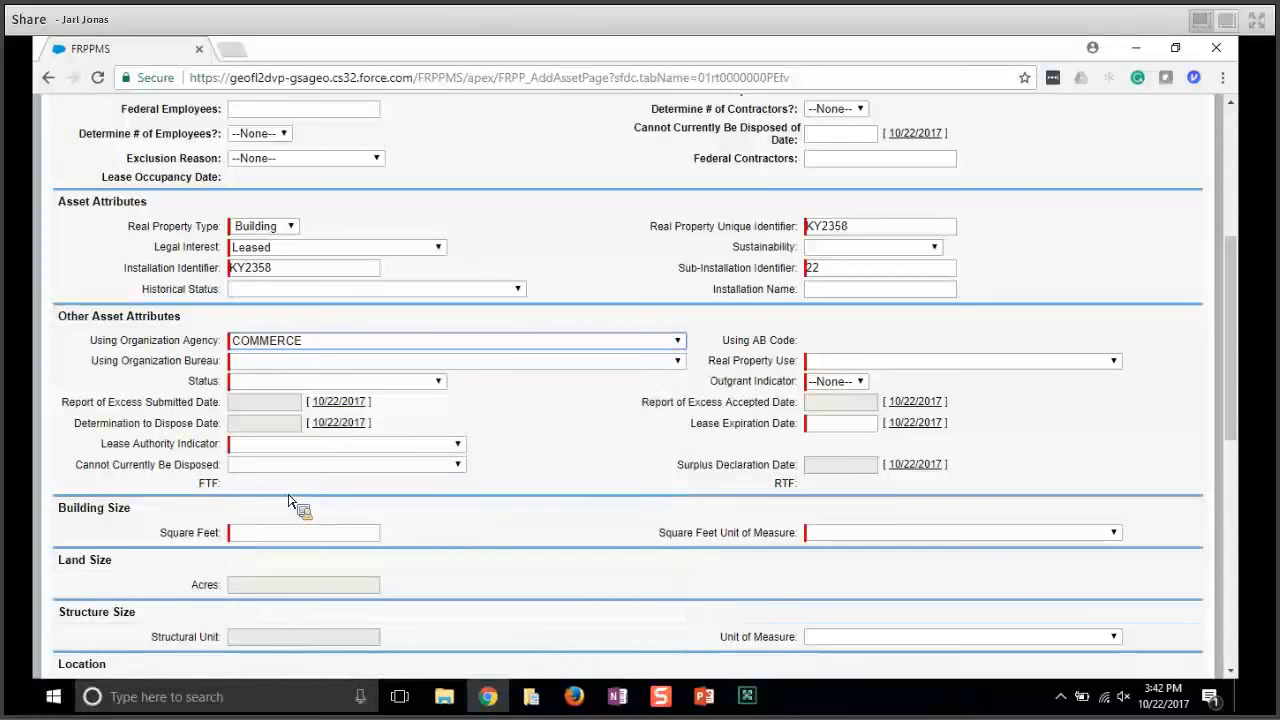
{"action": "left_click", "coordinate": [278, 362]}
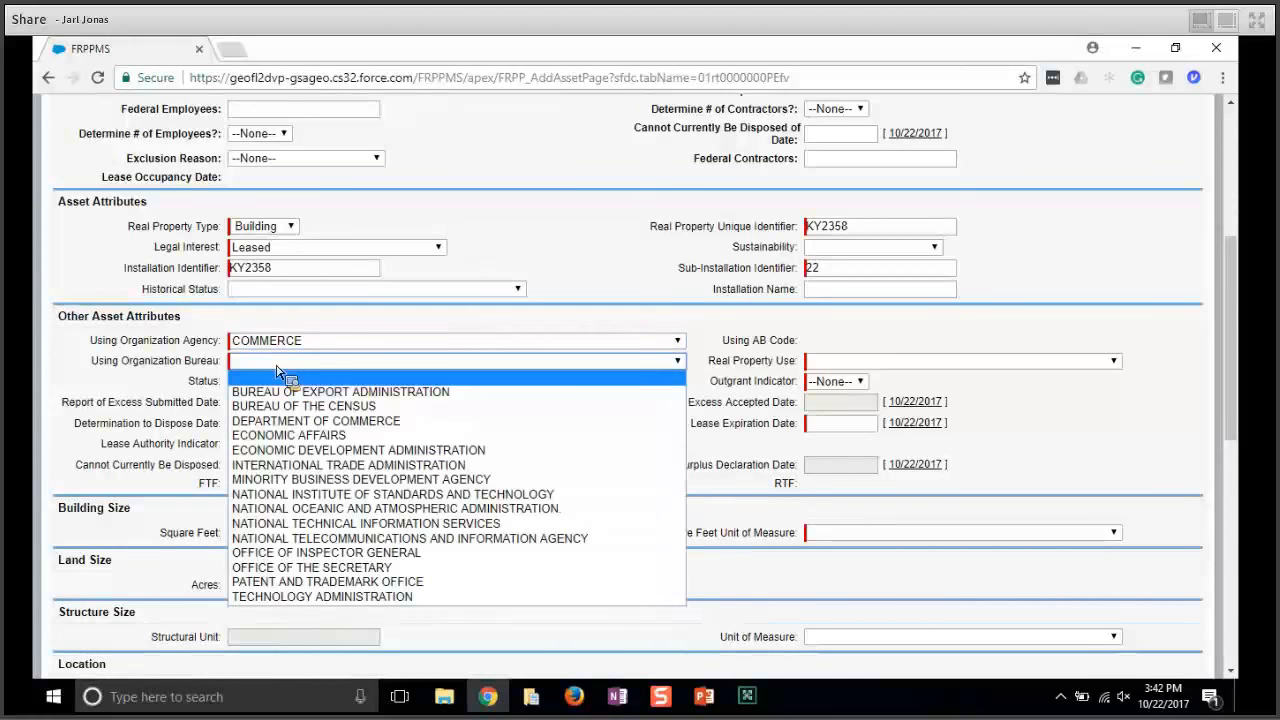
{"action": "left_click", "coordinate": [280, 441]}
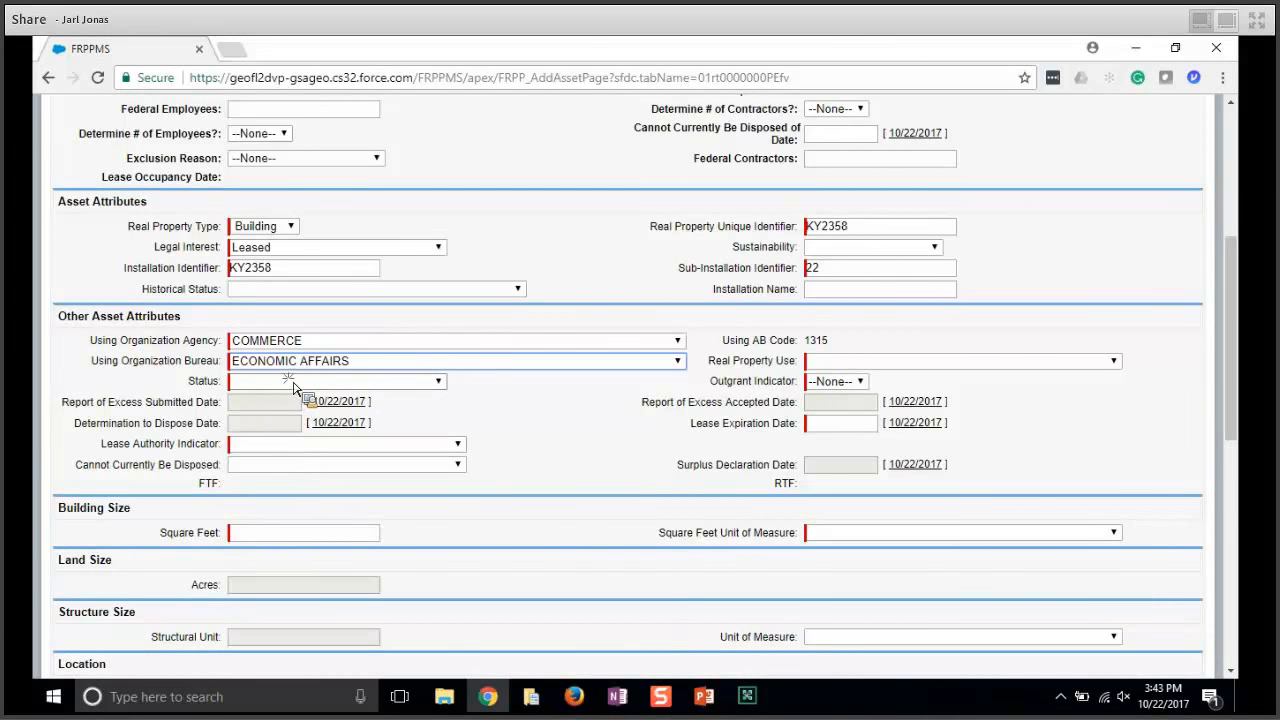
Step: Set the asset's Status to Future Mission Need and its Lease Authority Indicator to Special Purpose Space
{"action": "left_click", "coordinate": [293, 384]}
{"action": "left_click", "coordinate": [285, 441]}
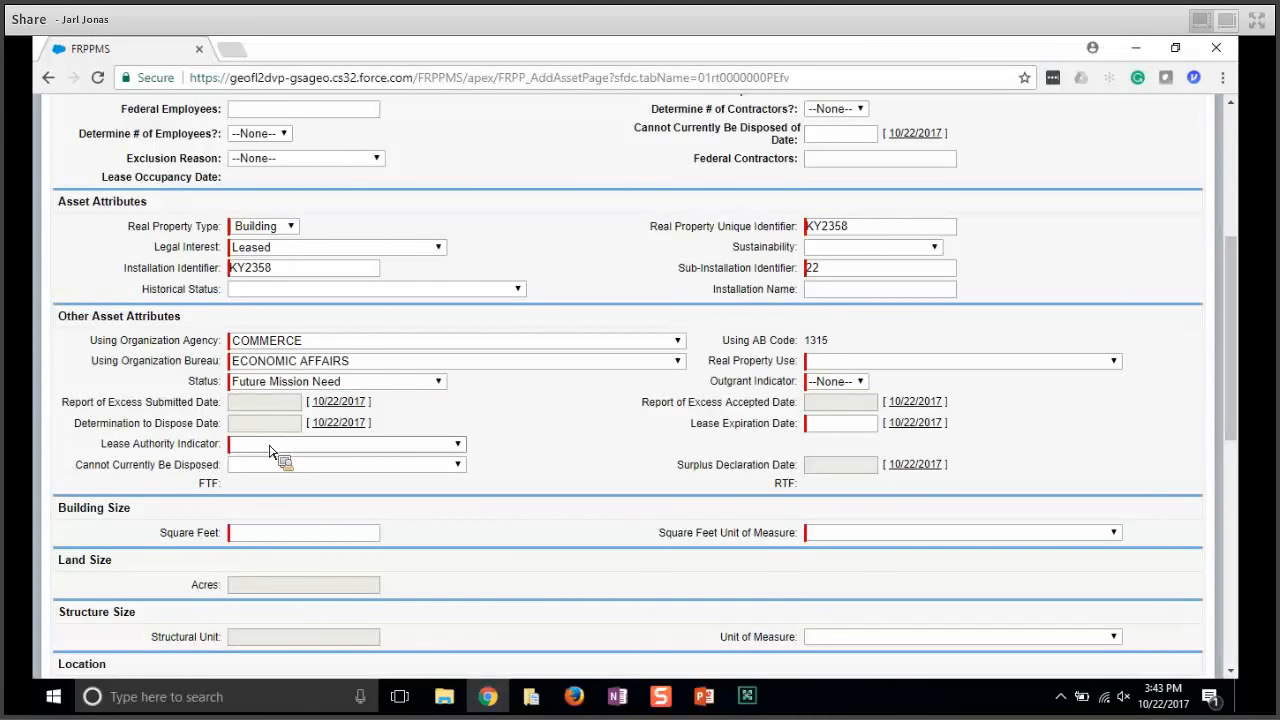
{"action": "left_click", "coordinate": [271, 451]}
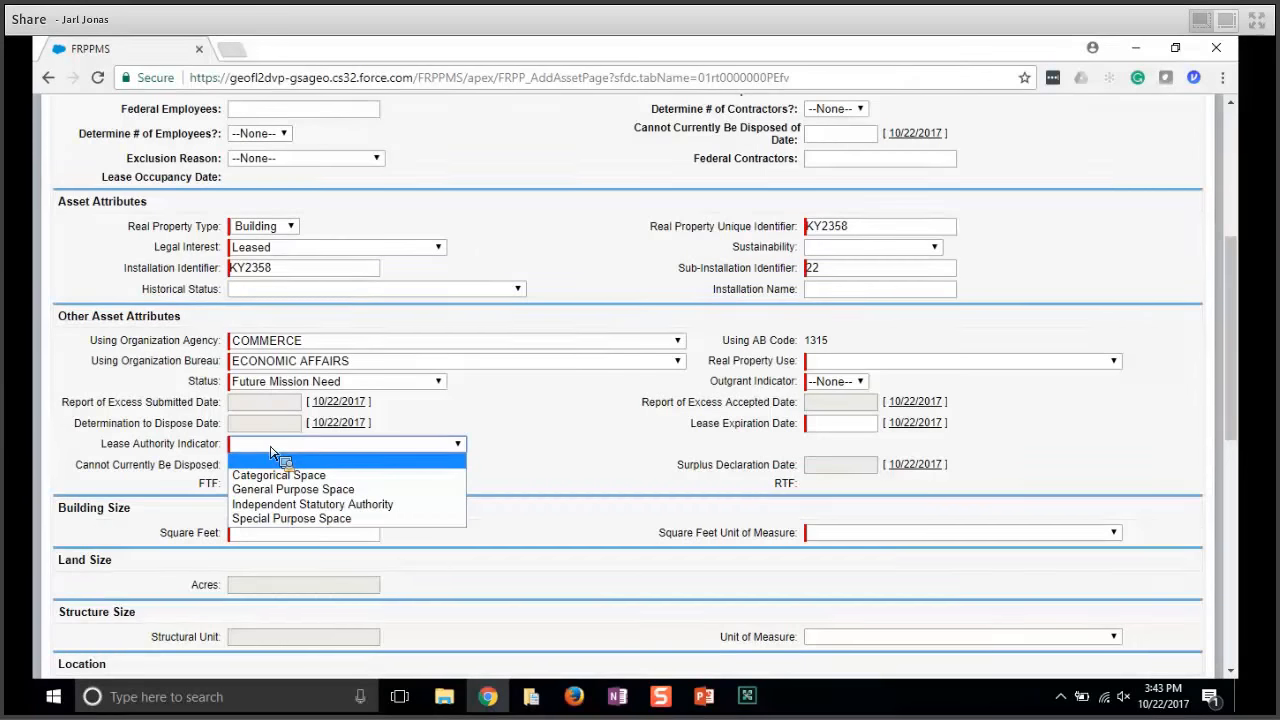
{"action": "left_click", "coordinate": [280, 518]}
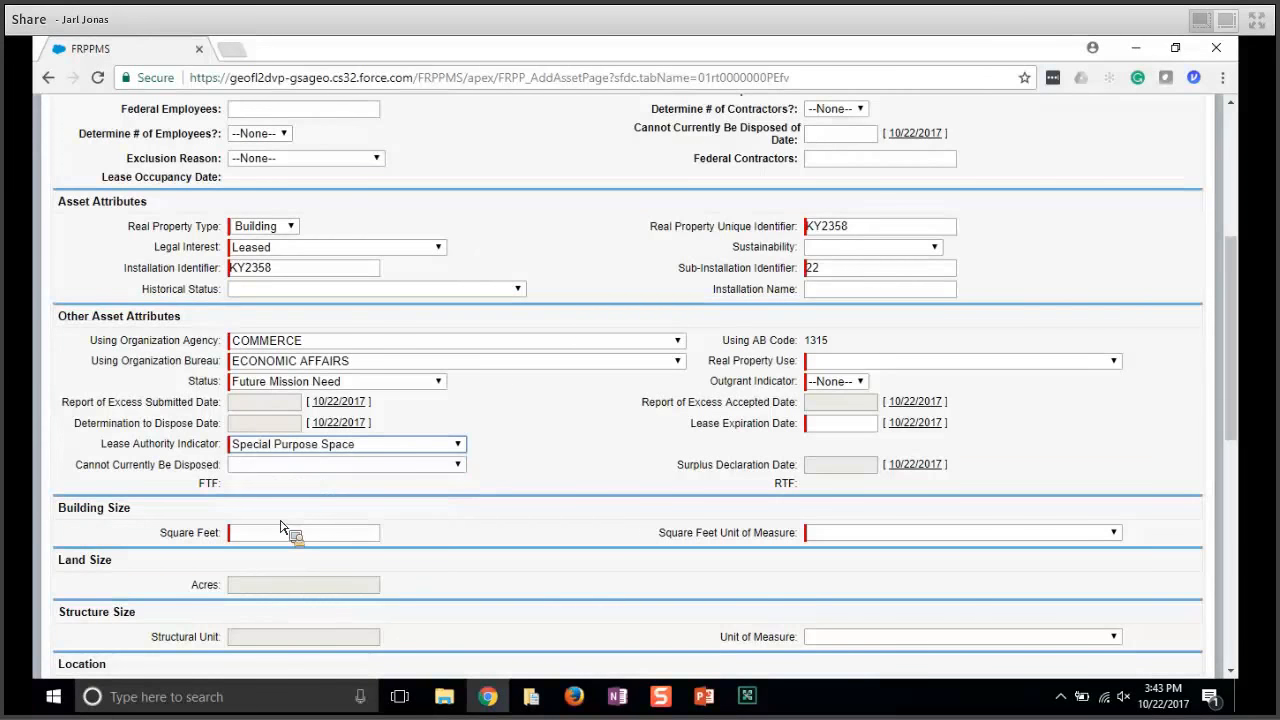
Step: Set the Real Property Use to Comfort Station/Restrooms and the Outgrant Indicator to N
{"action": "left_click", "coordinate": [876, 364]}
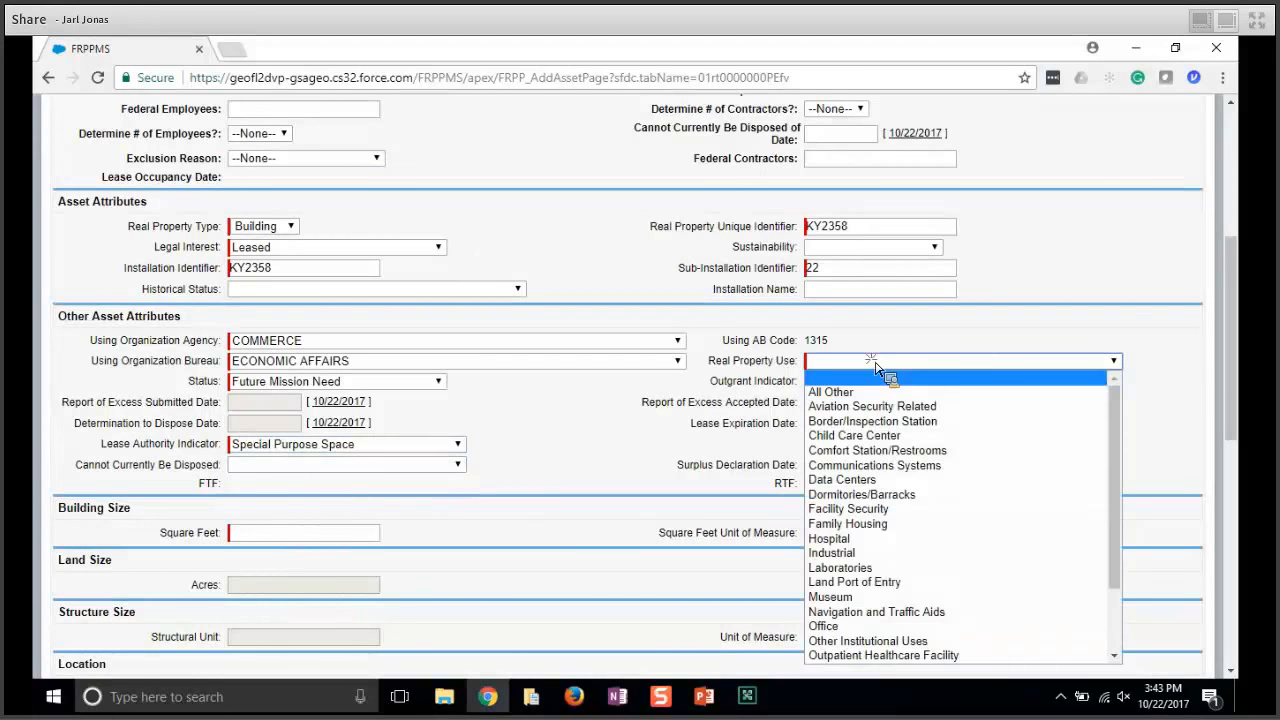
{"action": "left_click", "coordinate": [895, 451]}
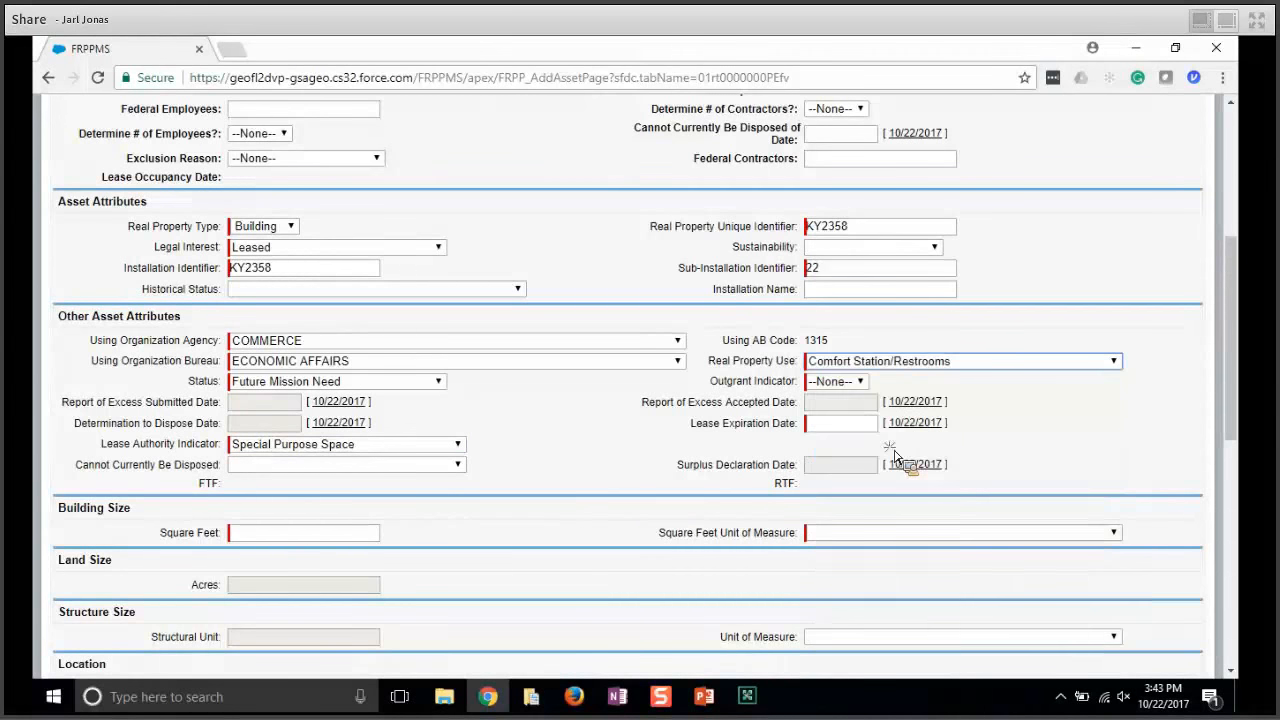
{"action": "left_click", "coordinate": [865, 386]}
{"action": "left_click", "coordinate": [836, 421]}
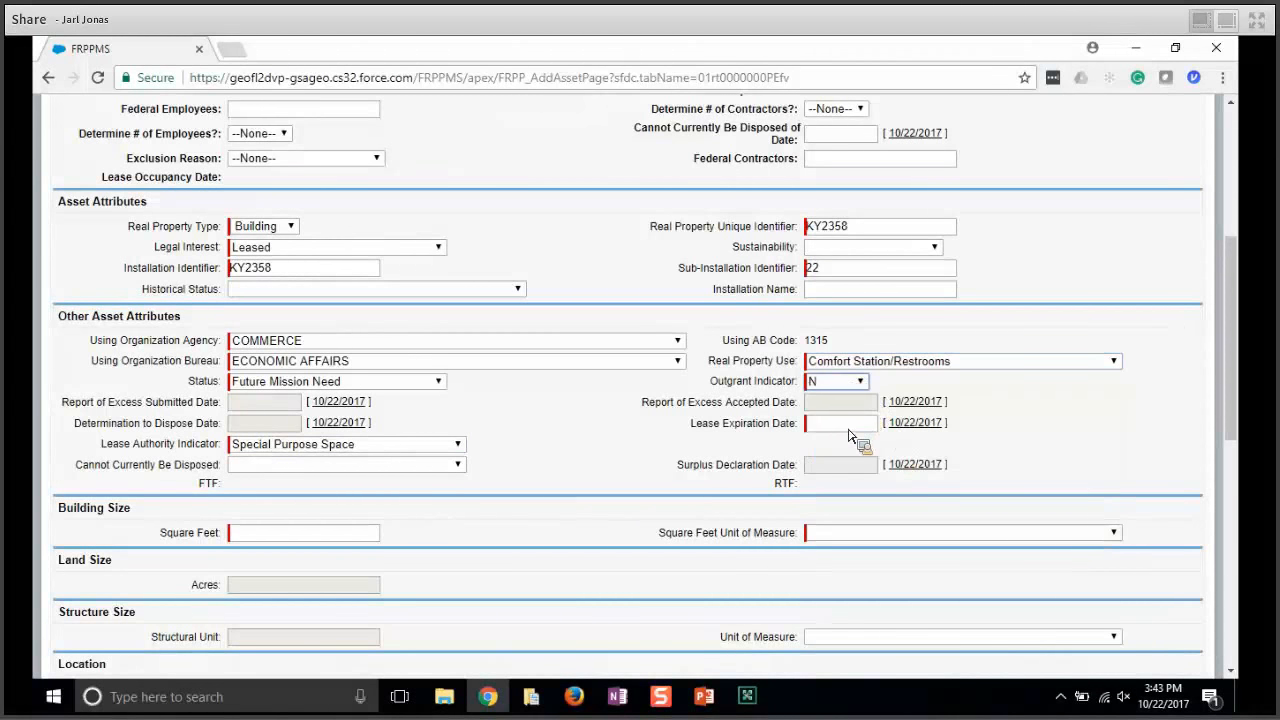
Step: Set the asset's Lease Expiration Date to 10/31/2018
{"action": "left_click", "coordinate": [833, 428]}
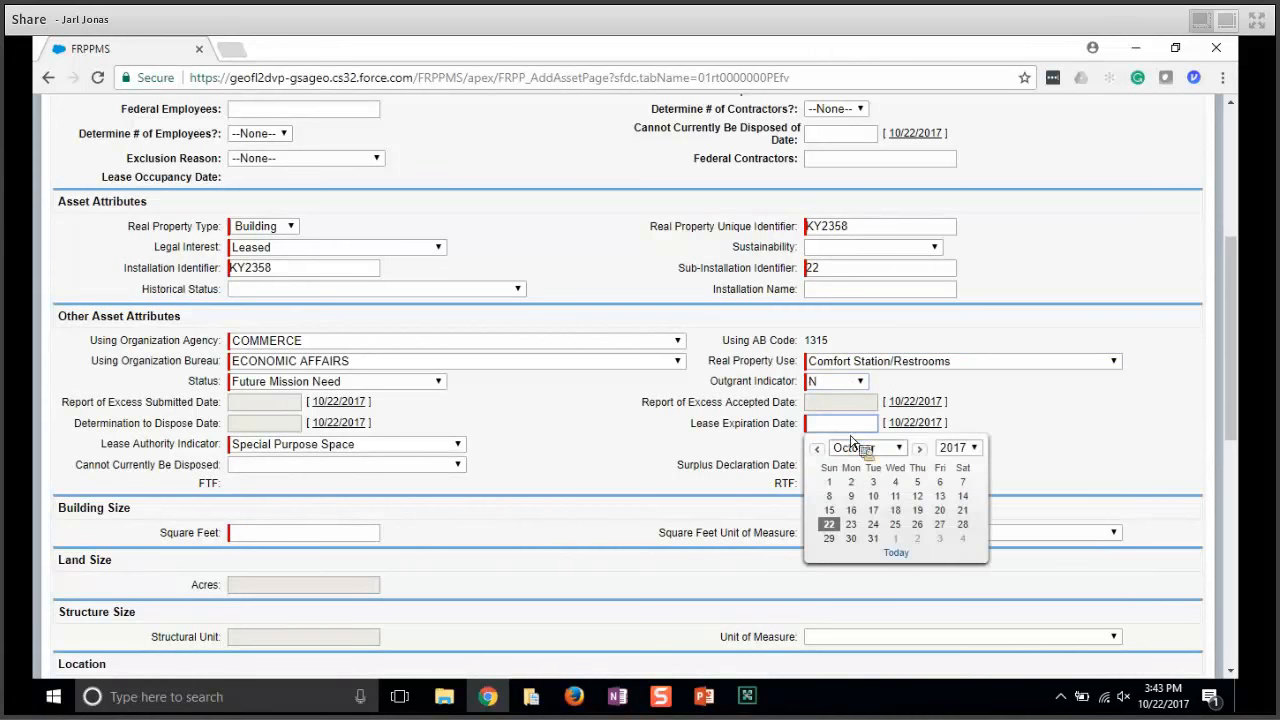
{"action": "left_click", "coordinate": [960, 447]}
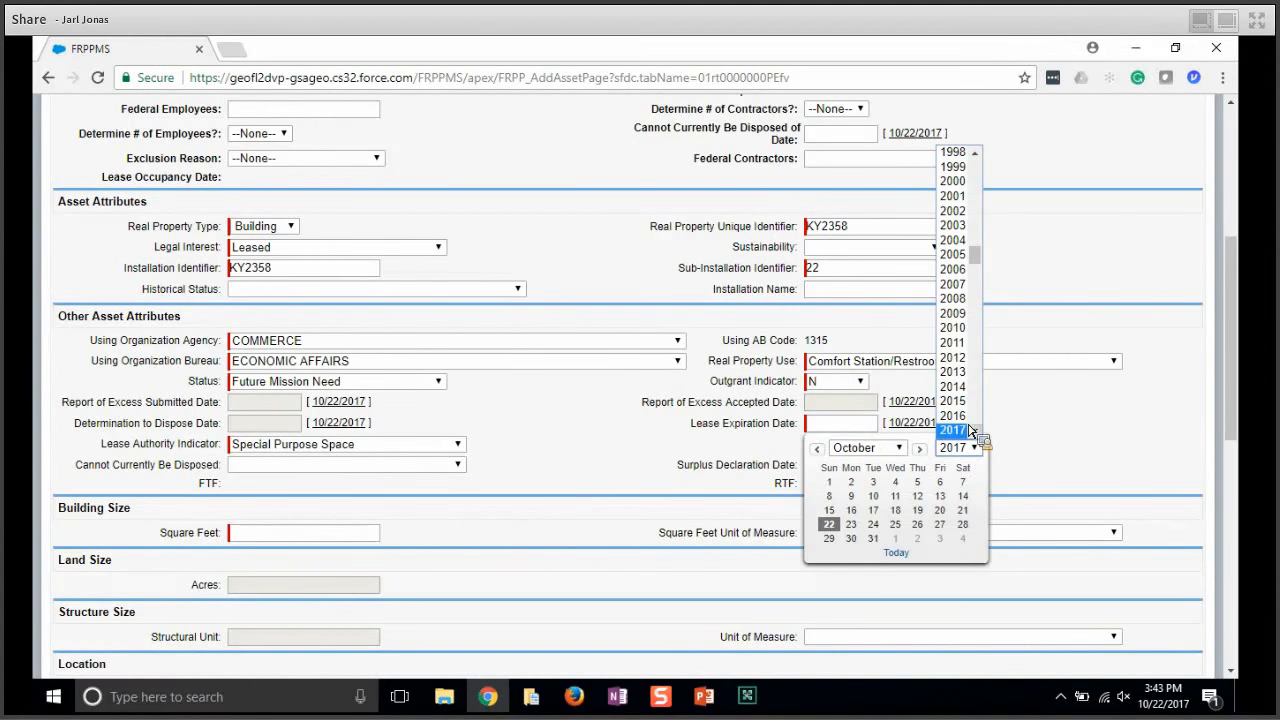
{"action": "scroll", "coordinate": [970, 430], "scroll_direction": "down", "scroll_amount": 1}
{"action": "left_click", "coordinate": [970, 430]}
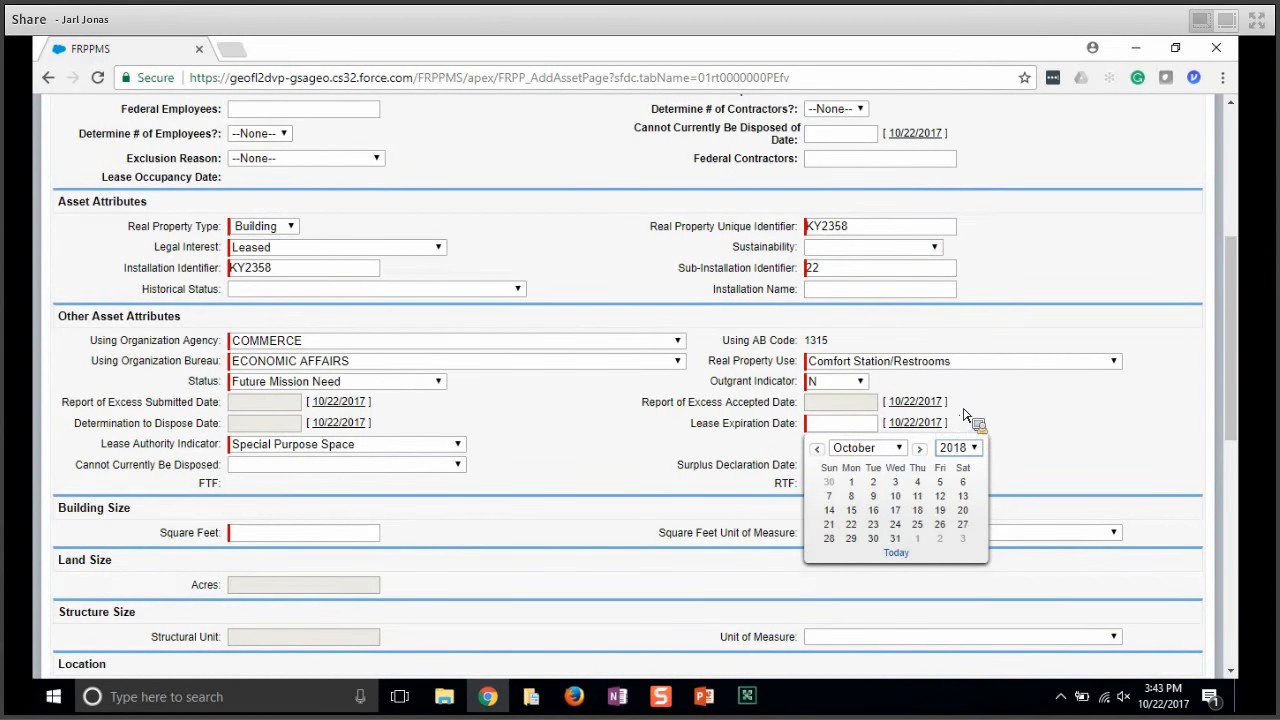
{"action": "left_click", "coordinate": [896, 539]}
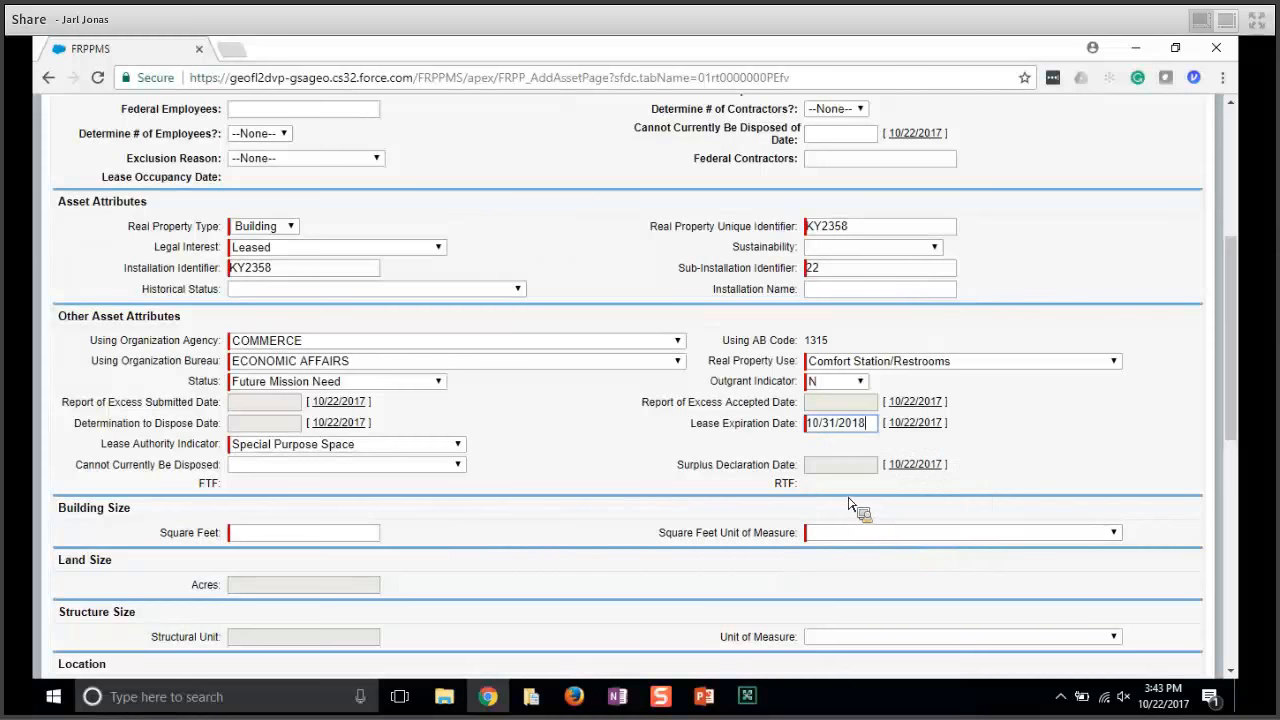
Step: Enter a building size of 750 square feet with Rentable Square Feet as its unit of measure
{"action": "left_click", "coordinate": [346, 541]}
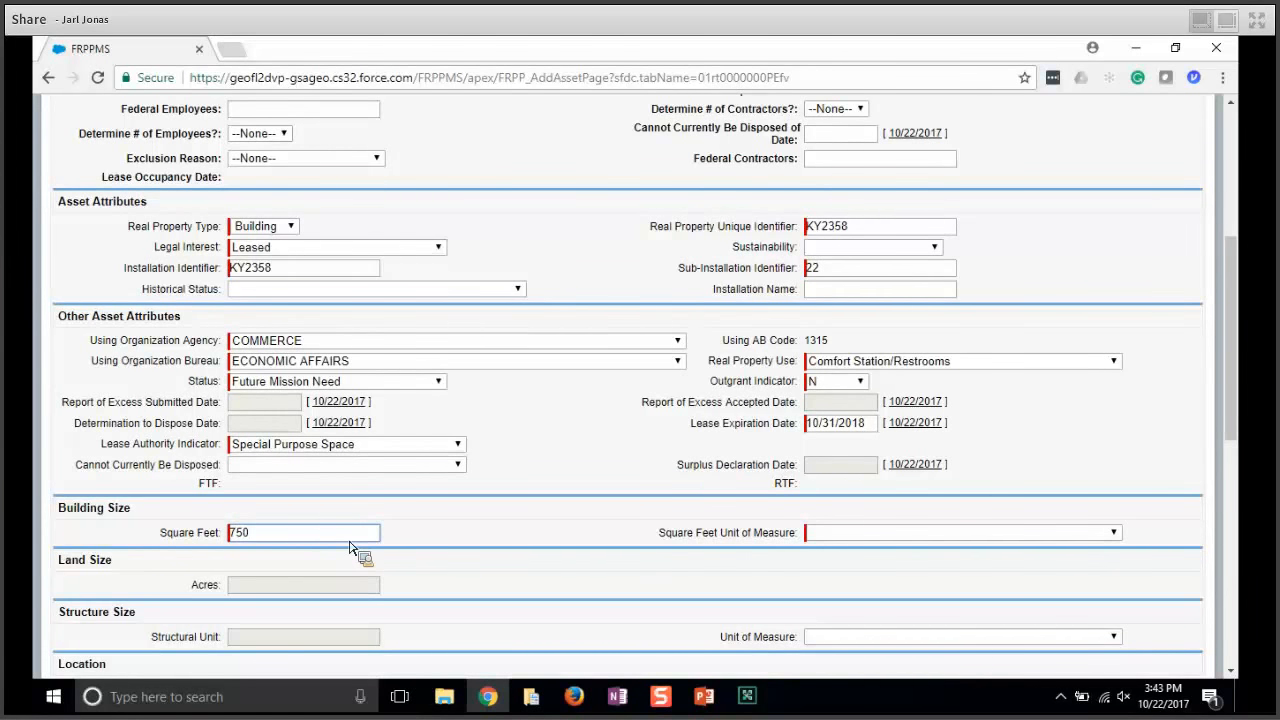
{"action": "left_click", "coordinate": [946, 540]}
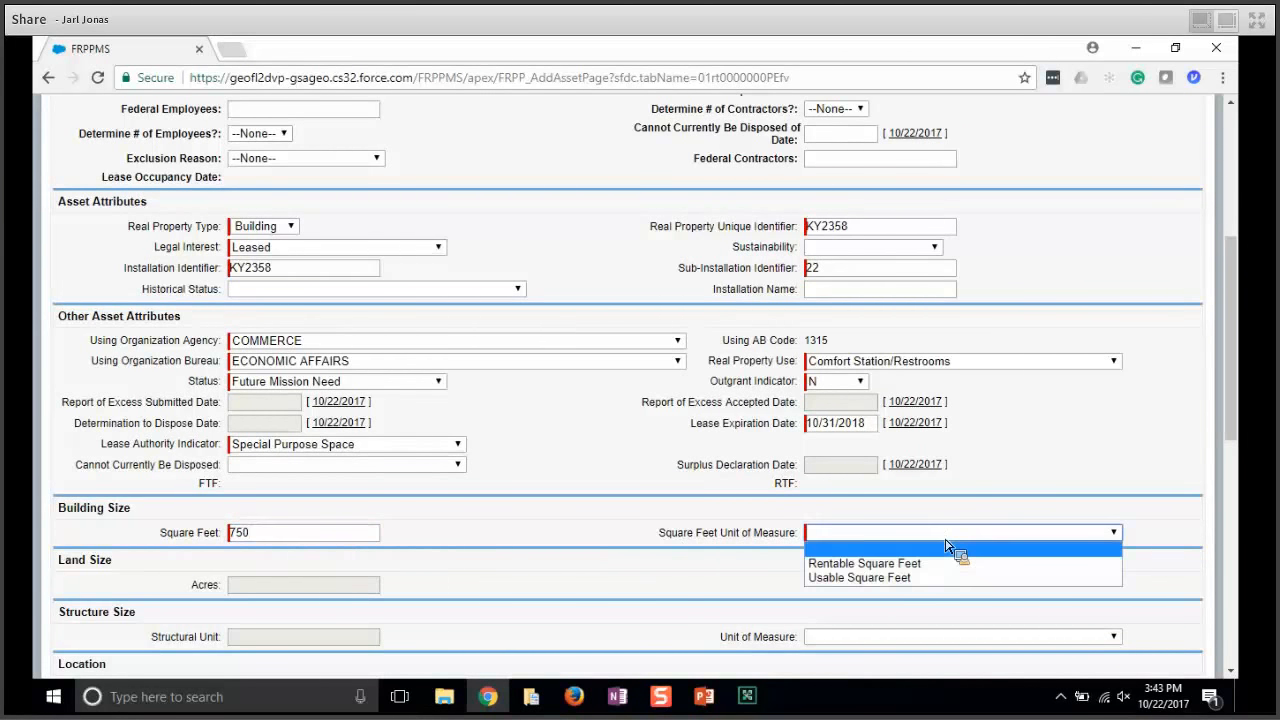
{"action": "left_click", "coordinate": [876, 564]}
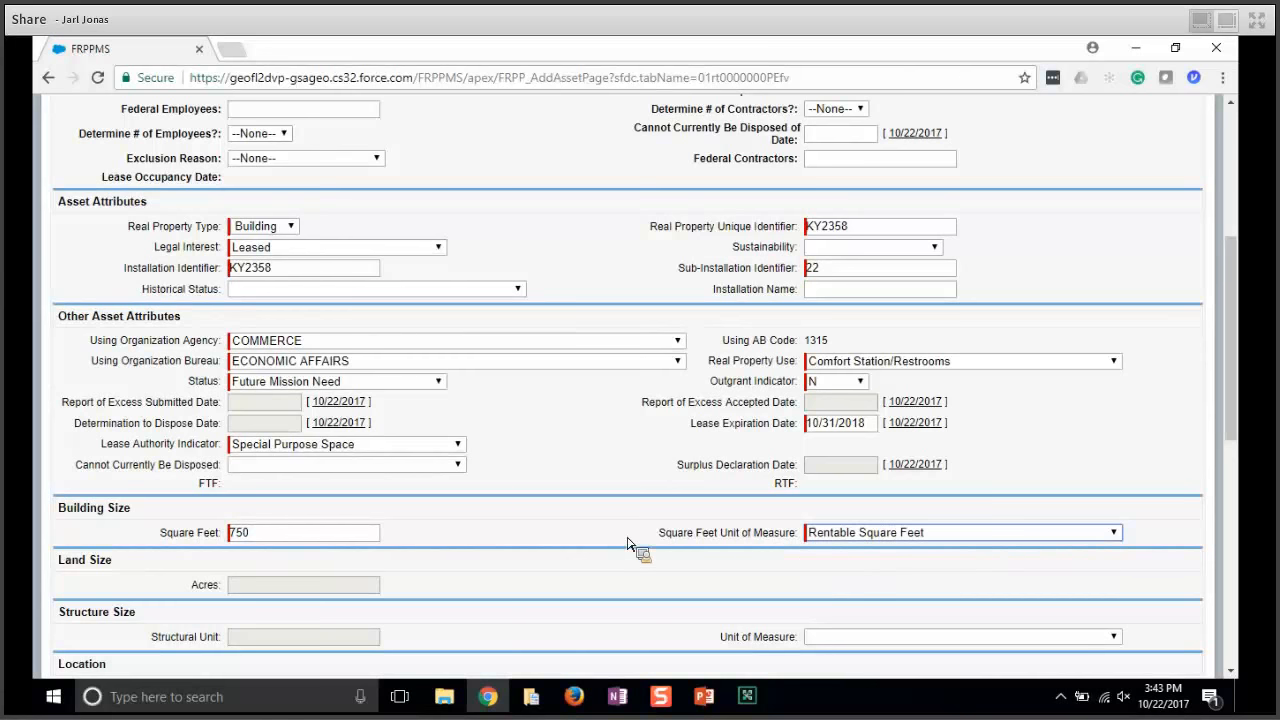
Step: Enter the asset's street address in the Location section and set the Country to UNITED STATES
{"action": "scroll", "coordinate": [630, 548], "scroll_direction": "down", "scroll_amount": 2}
{"action": "scroll", "coordinate": [630, 545], "scroll_direction": "down", "scroll_amount": 3}
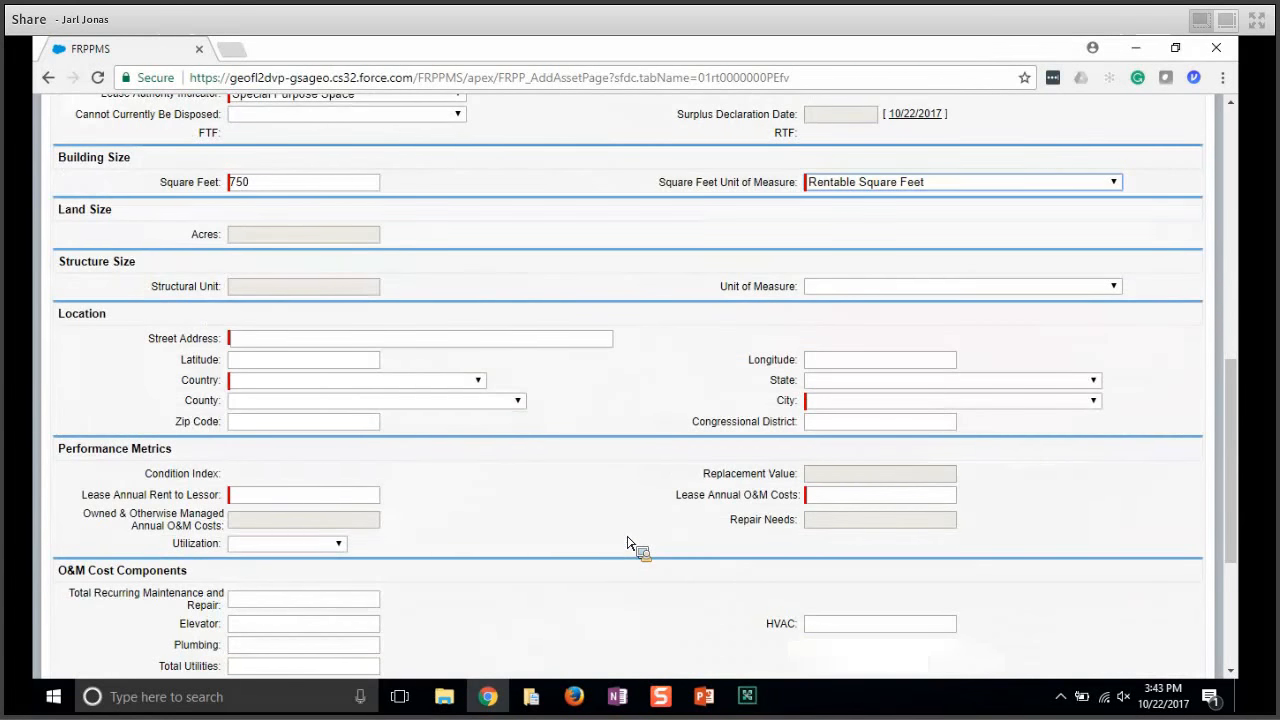
{"action": "left_click", "coordinate": [333, 341]}
{"action": "type", "text": "100 Anywhere Lane"}
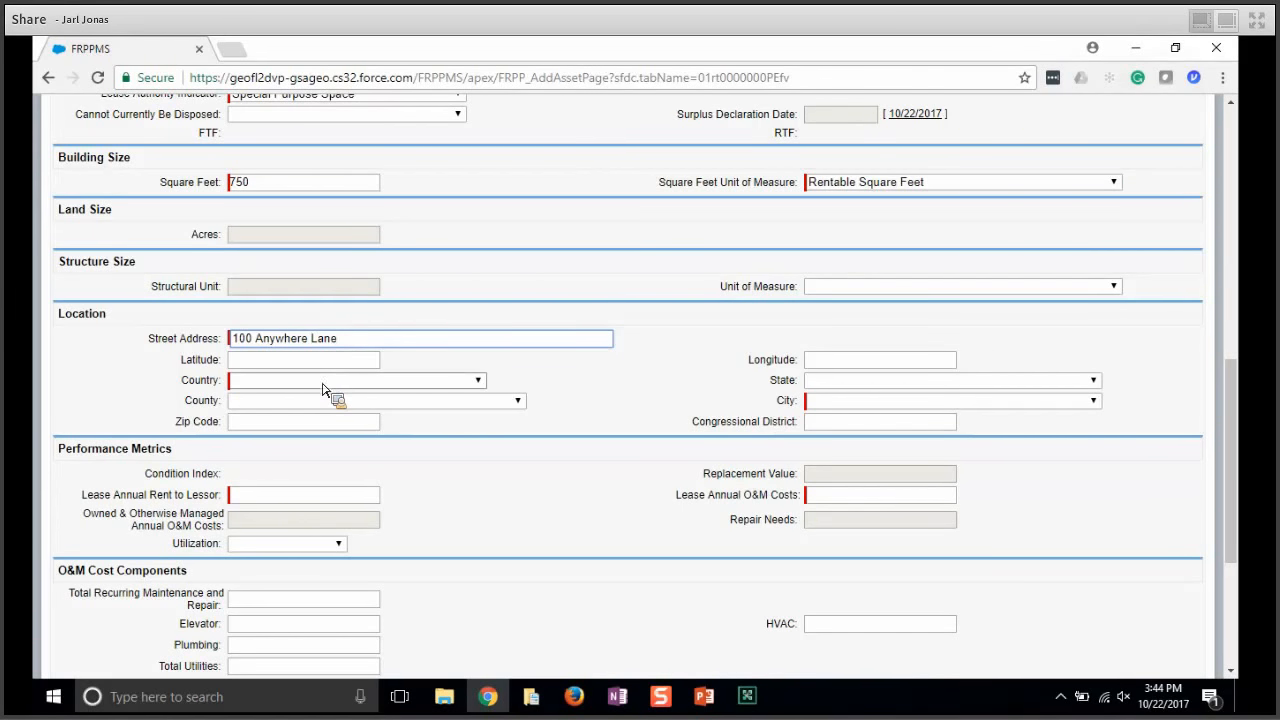
{"action": "left_click", "coordinate": [322, 387]}
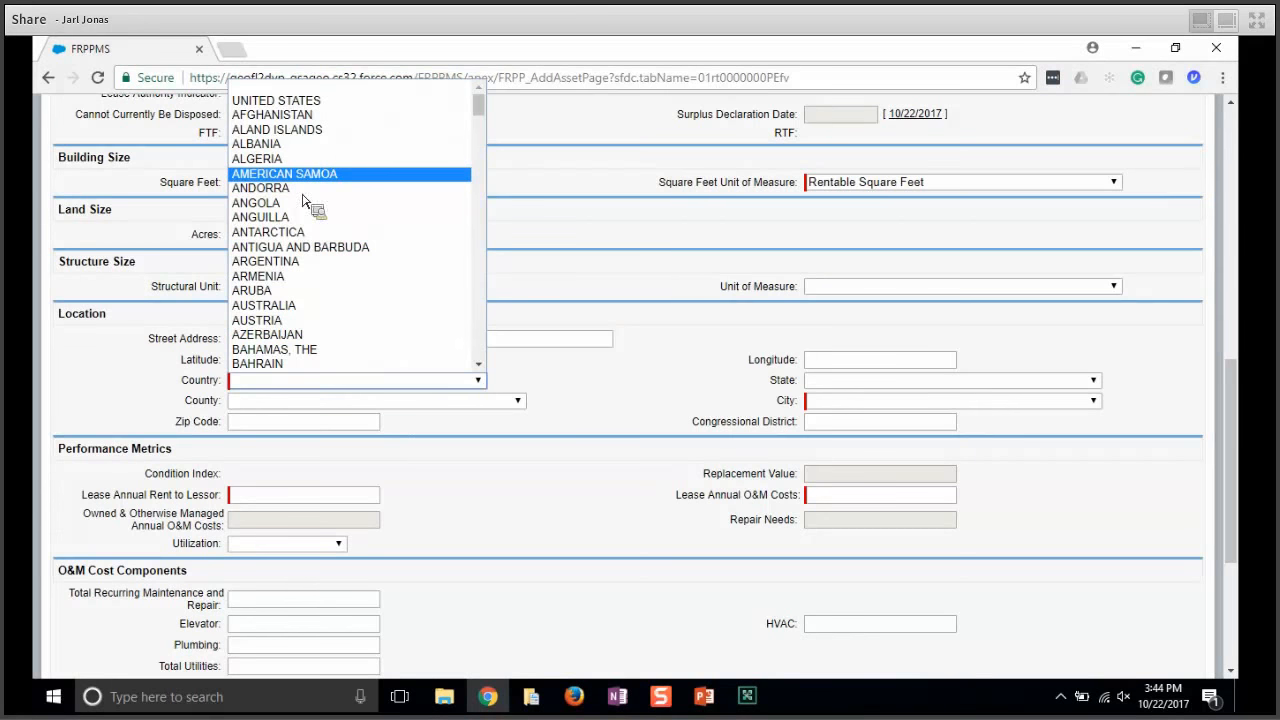
{"action": "left_click", "coordinate": [292, 101]}
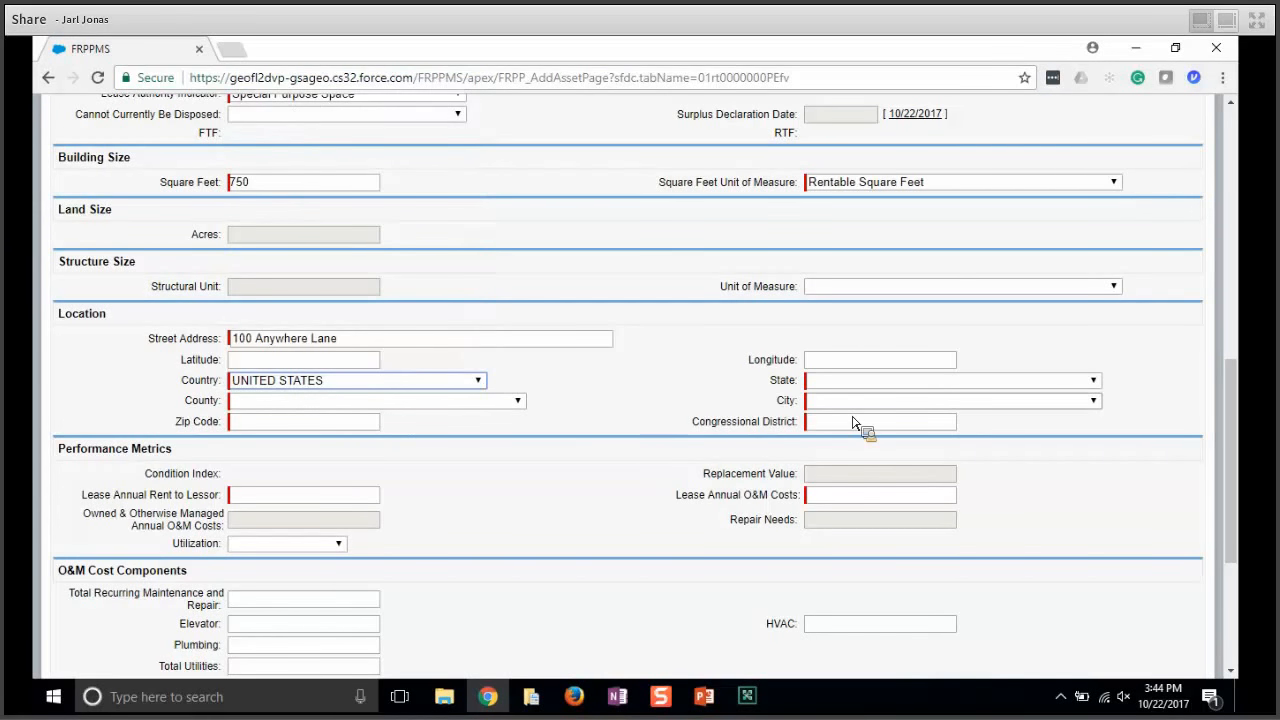
Step: Set the State of the asset's location to VIRGINIA
{"action": "left_click", "coordinate": [849, 384]}
{"action": "left_click", "coordinate": [847, 358]}
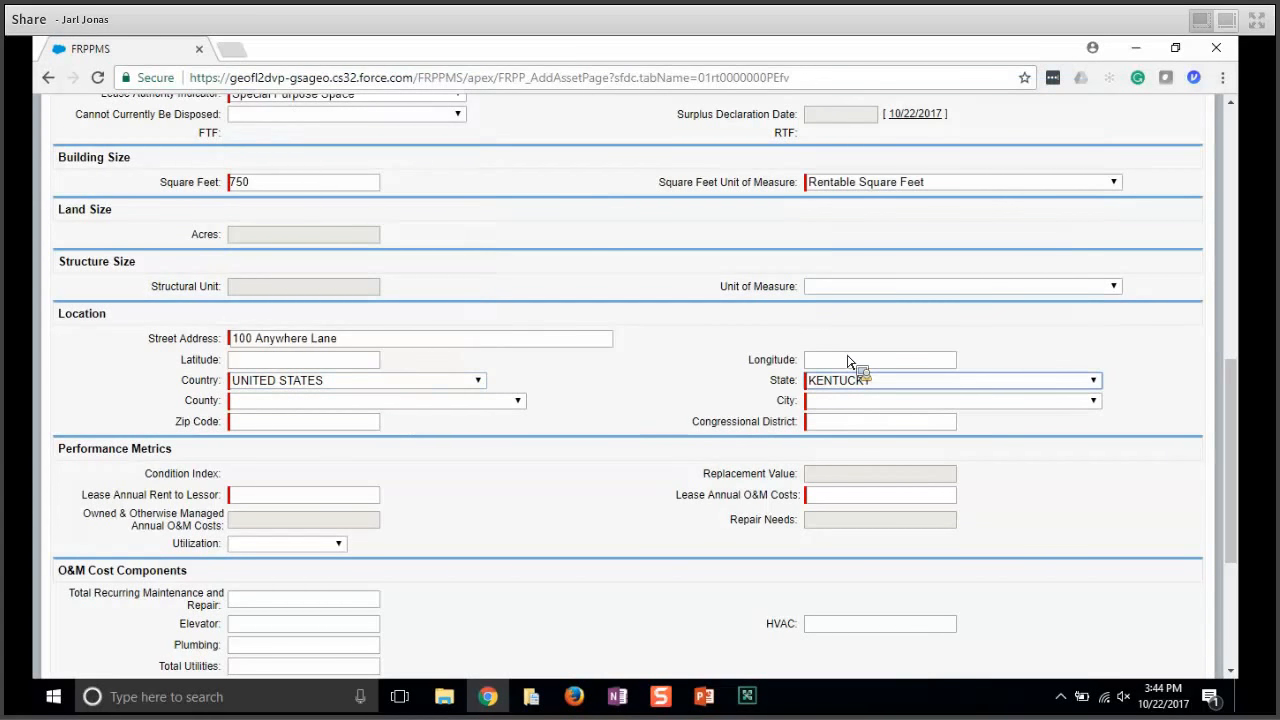
{"action": "left_click", "coordinate": [846, 384]}
{"action": "key", "text": "v"}
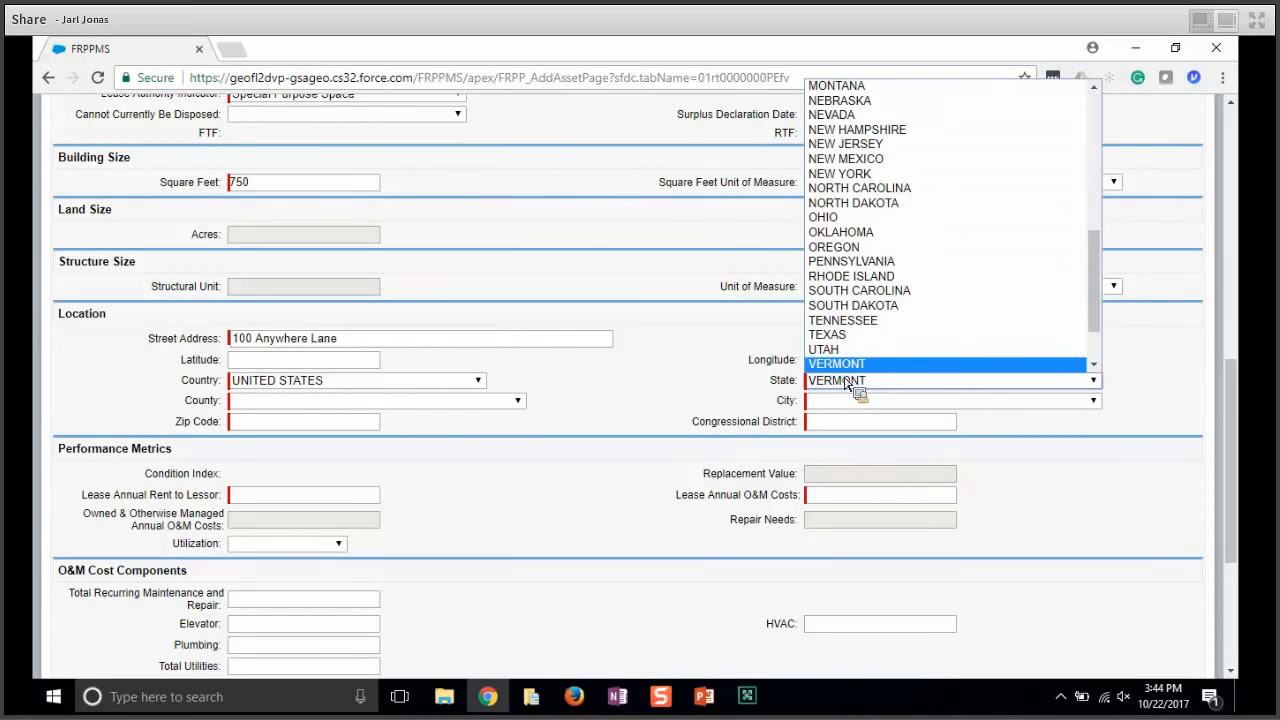
{"action": "scroll", "coordinate": [847, 375], "scroll_direction": "down", "scroll_amount": 2}
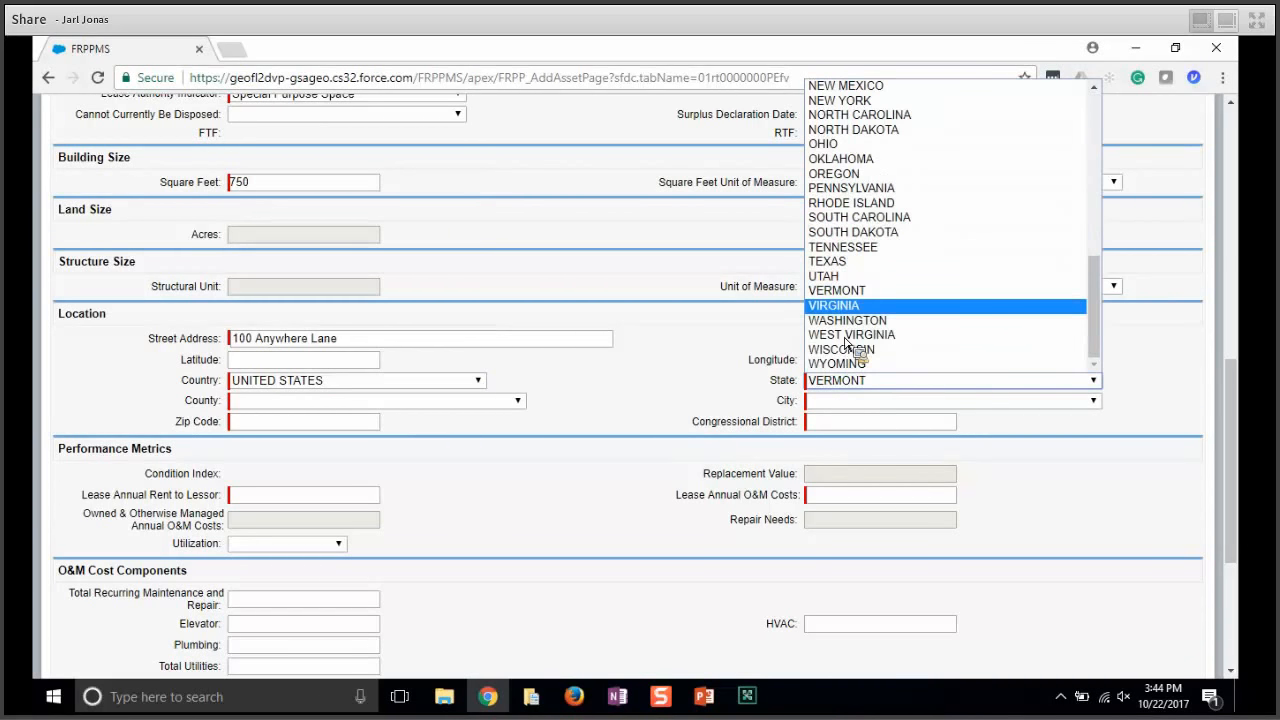
{"action": "left_click", "coordinate": [846, 306]}
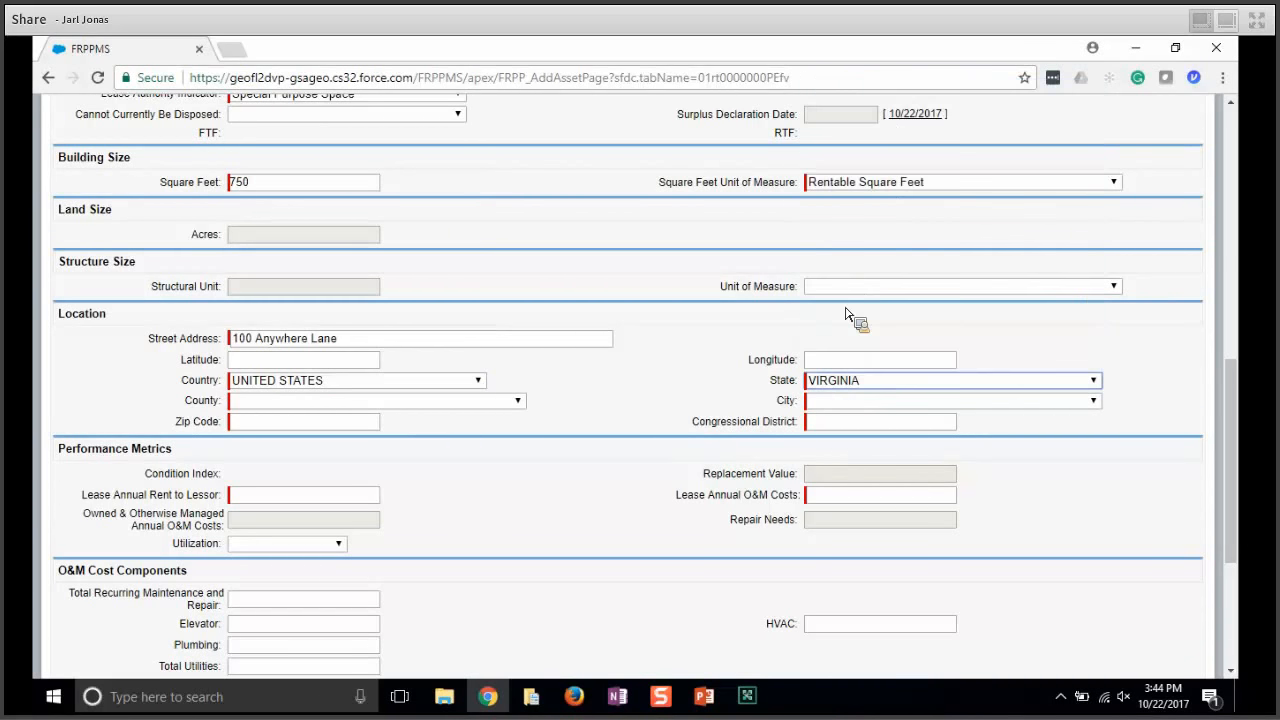
Step: Complete the asset's location with County FAIRFAX, City BELLE VIEW, the zip code and Congressional District 8
{"action": "left_click", "coordinate": [268, 402]}
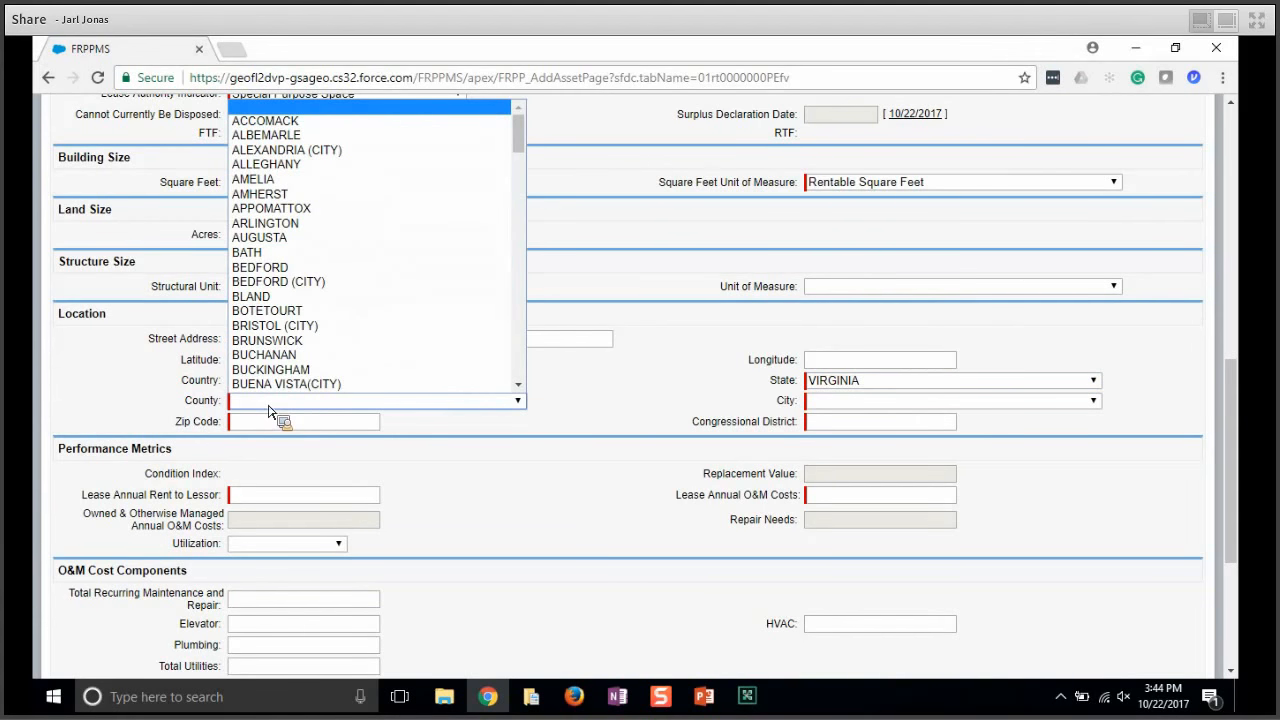
{"action": "key", "text": "f"}
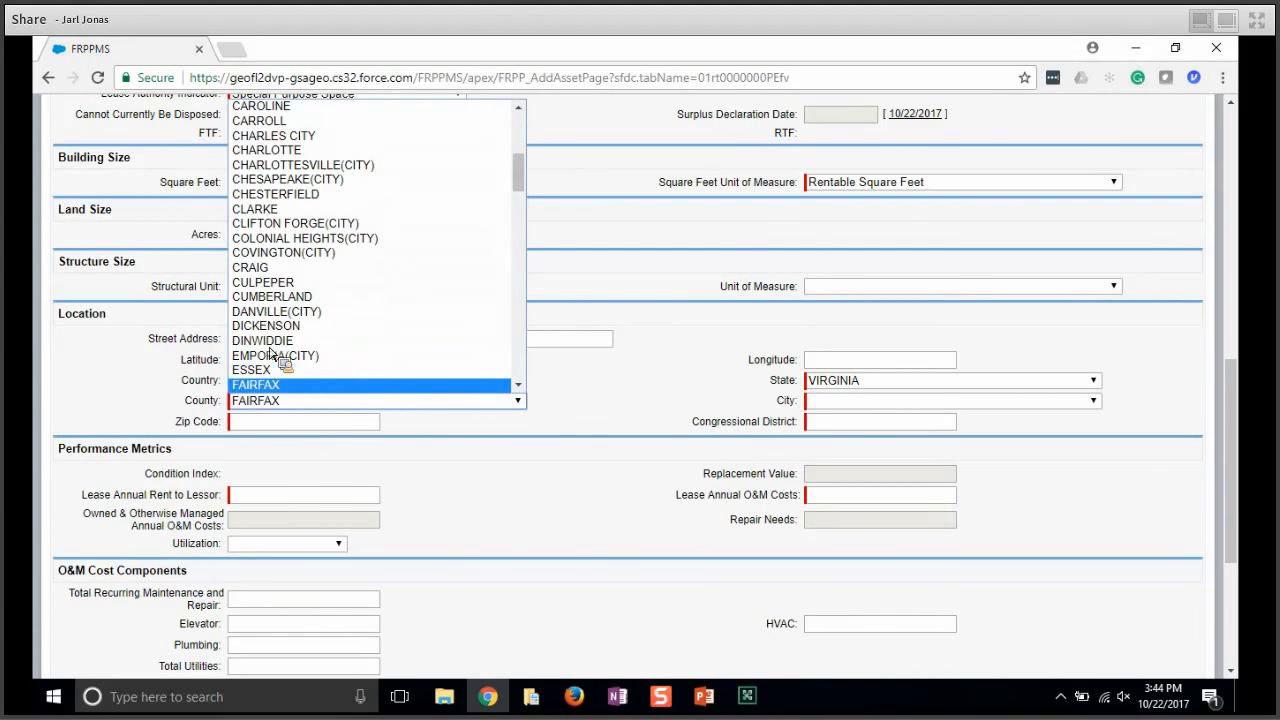
{"action": "left_click", "coordinate": [262, 385]}
{"action": "left_click", "coordinate": [845, 402]}
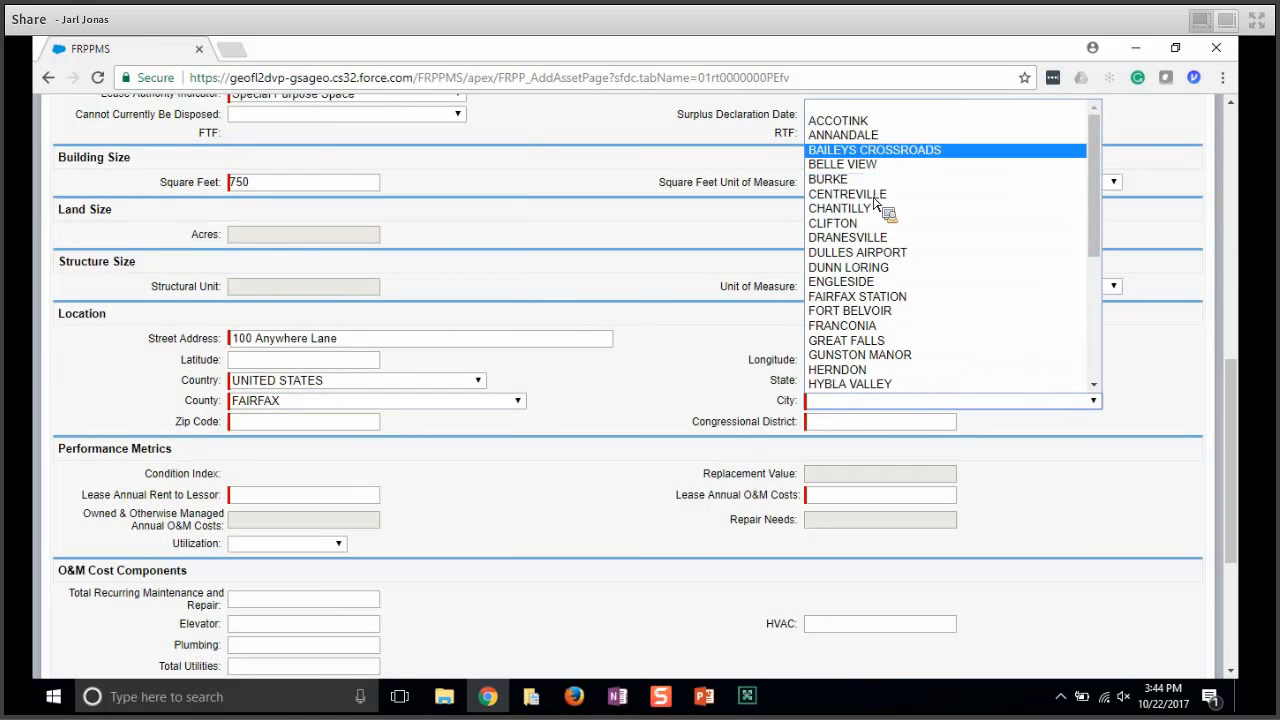
{"action": "left_click", "coordinate": [860, 164]}
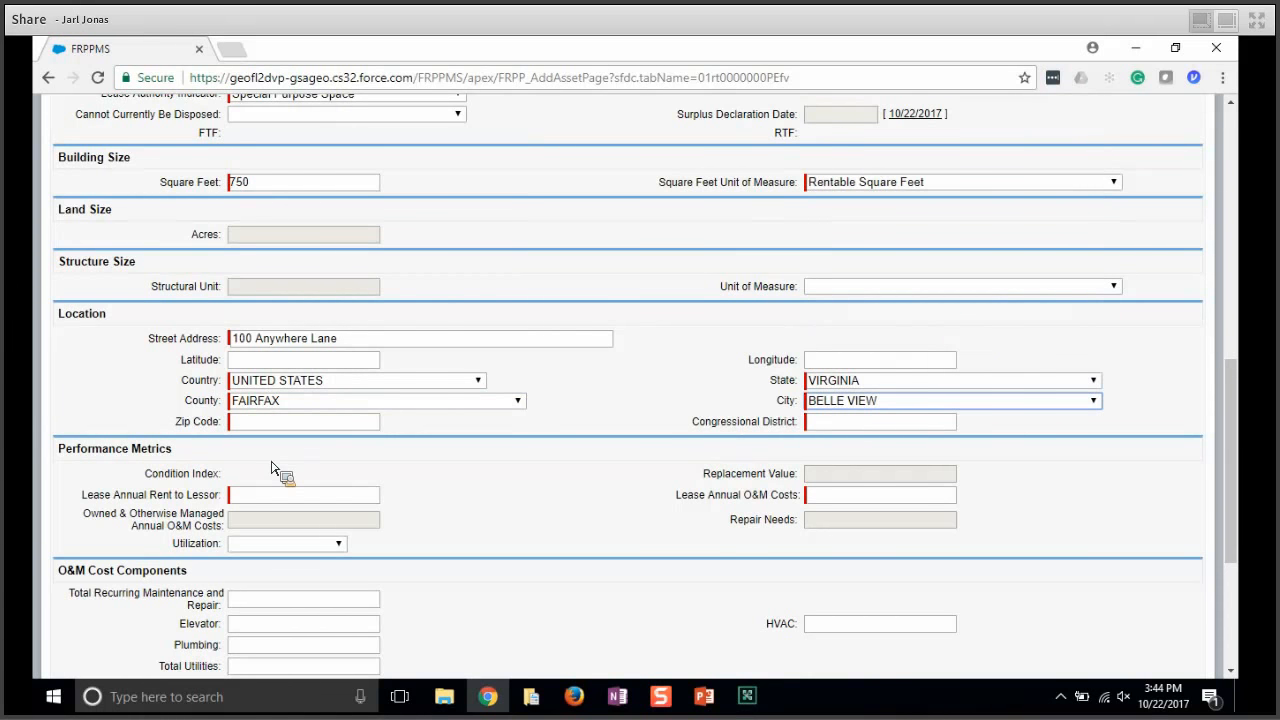
{"action": "left_click", "coordinate": [295, 428]}
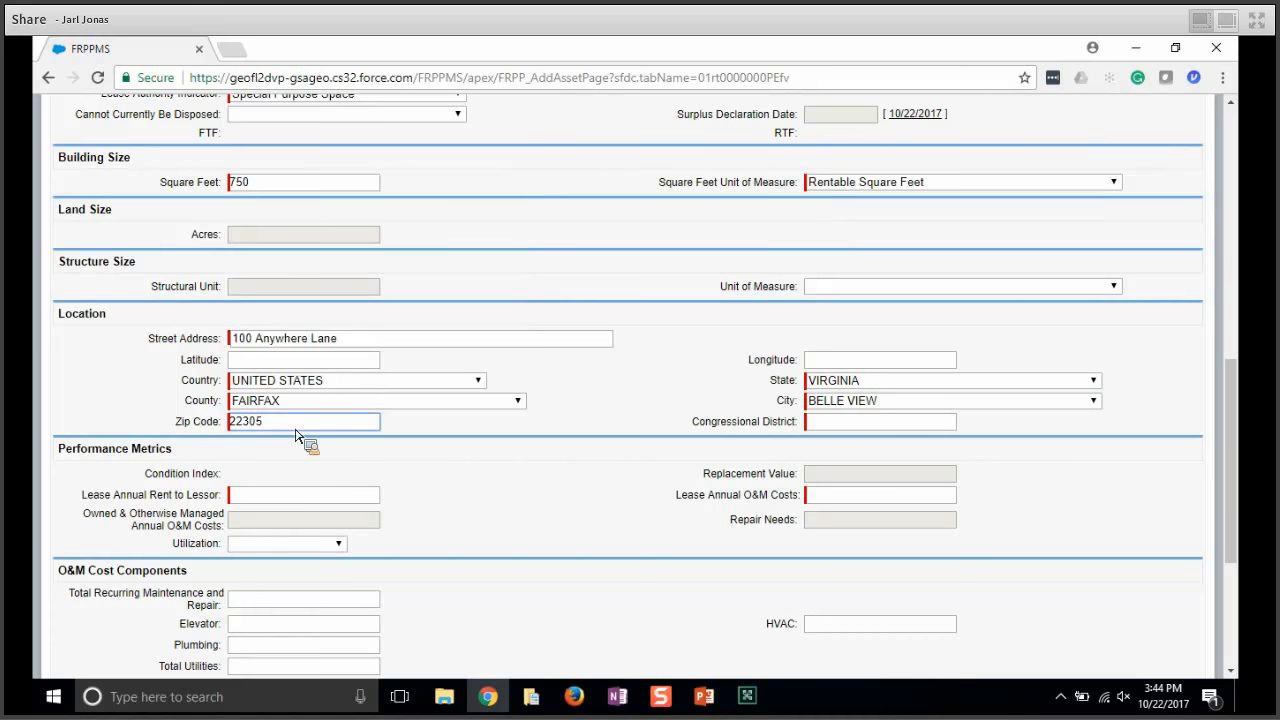
{"action": "left_click", "coordinate": [836, 428]}
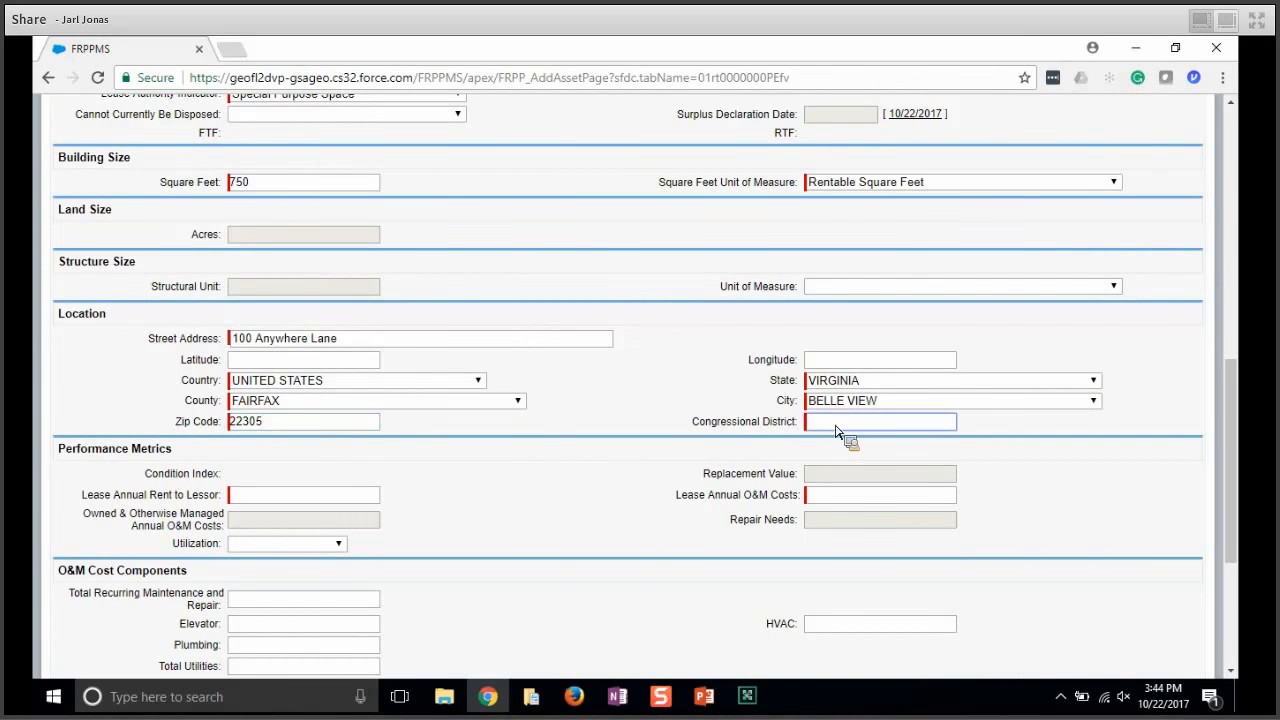
Step: Enter 1600 as the Lease Annual Rent to Lessor and 19200 as the Lease Annual O&M Costs
{"action": "scroll", "coordinate": [457, 406], "scroll_direction": "down", "scroll_amount": 2}
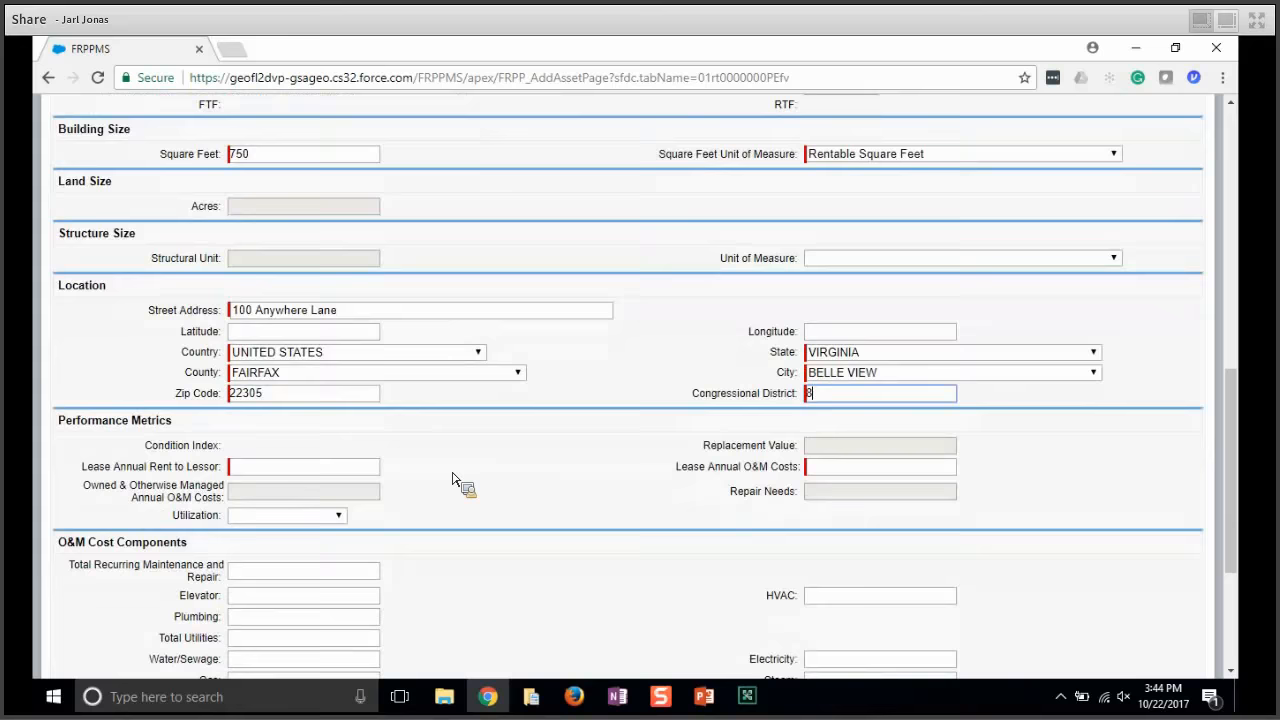
{"action": "scroll", "coordinate": [453, 480], "scroll_direction": "down", "scroll_amount": 1}
{"action": "left_click", "coordinate": [312, 380]}
{"action": "left_click", "coordinate": [264, 401]}
{"action": "left_click", "coordinate": [300, 353]}
{"action": "type", "text": "1600"}
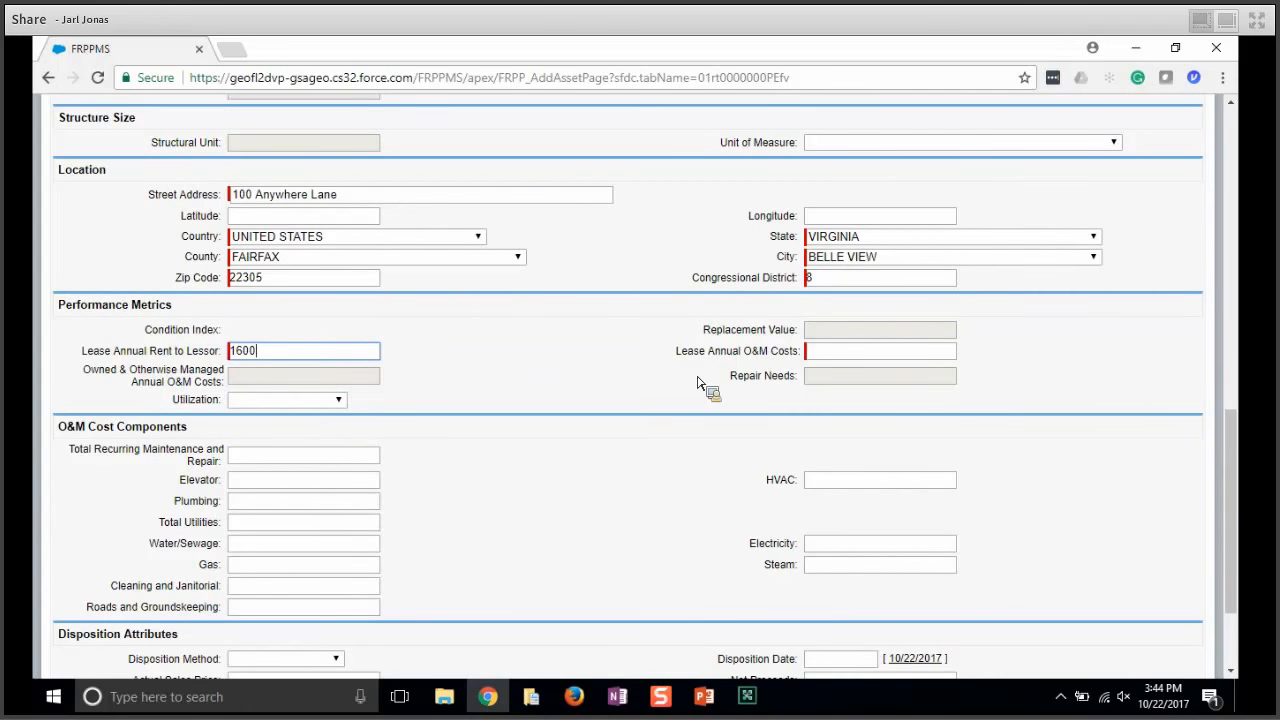
{"action": "left_click", "coordinate": [850, 358]}
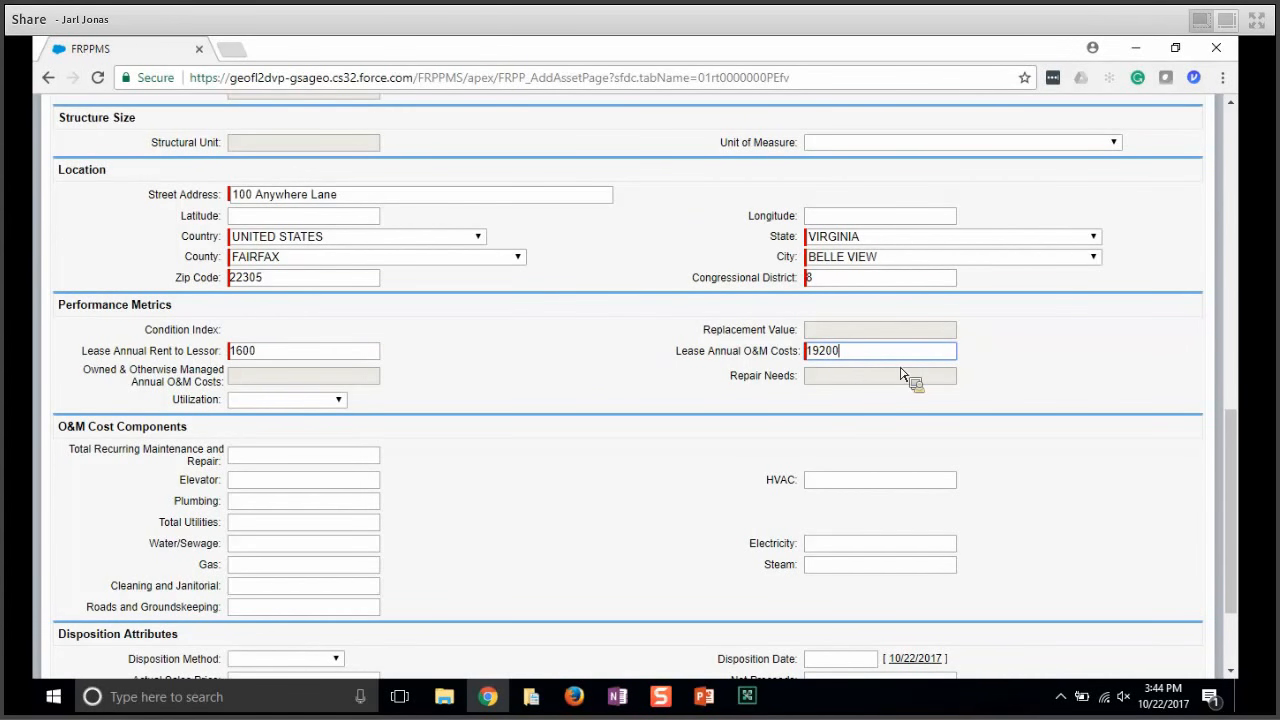
Step: Try to save the new leased building asset and read the resulting validation message
{"action": "scroll", "coordinate": [1108, 434], "scroll_direction": "down", "scroll_amount": 3}
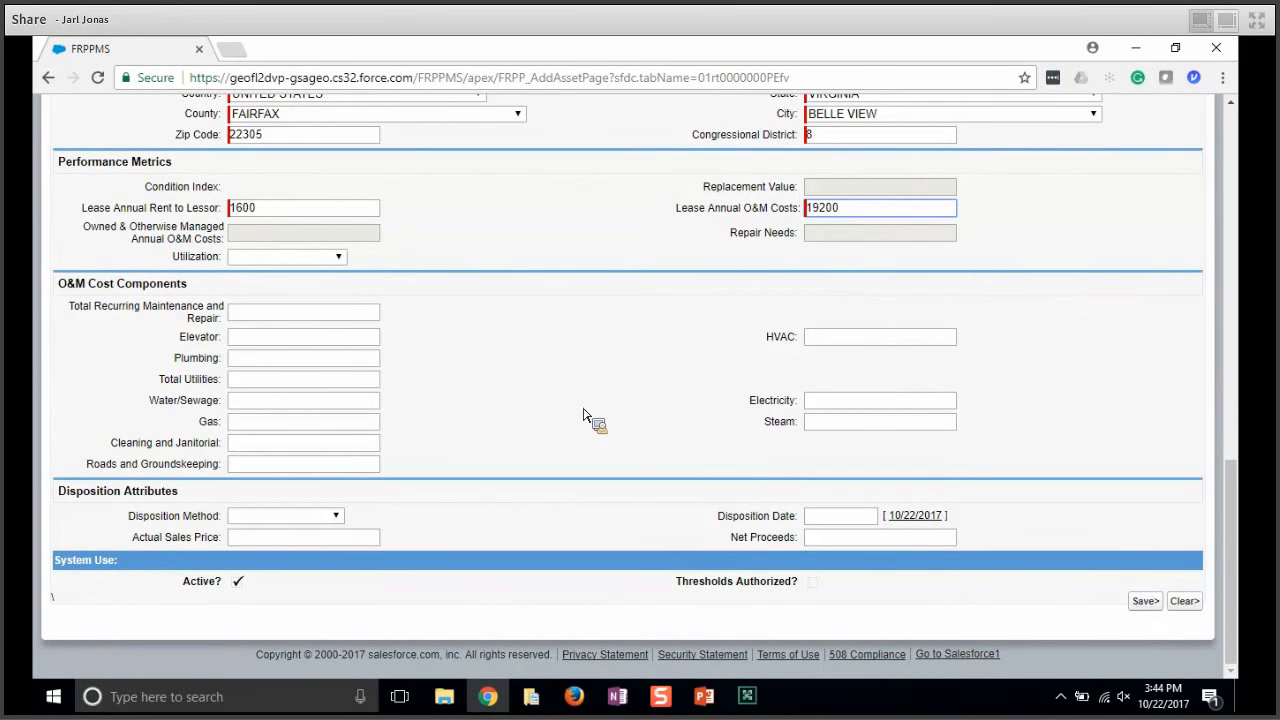
{"action": "left_click", "coordinate": [1146, 603]}
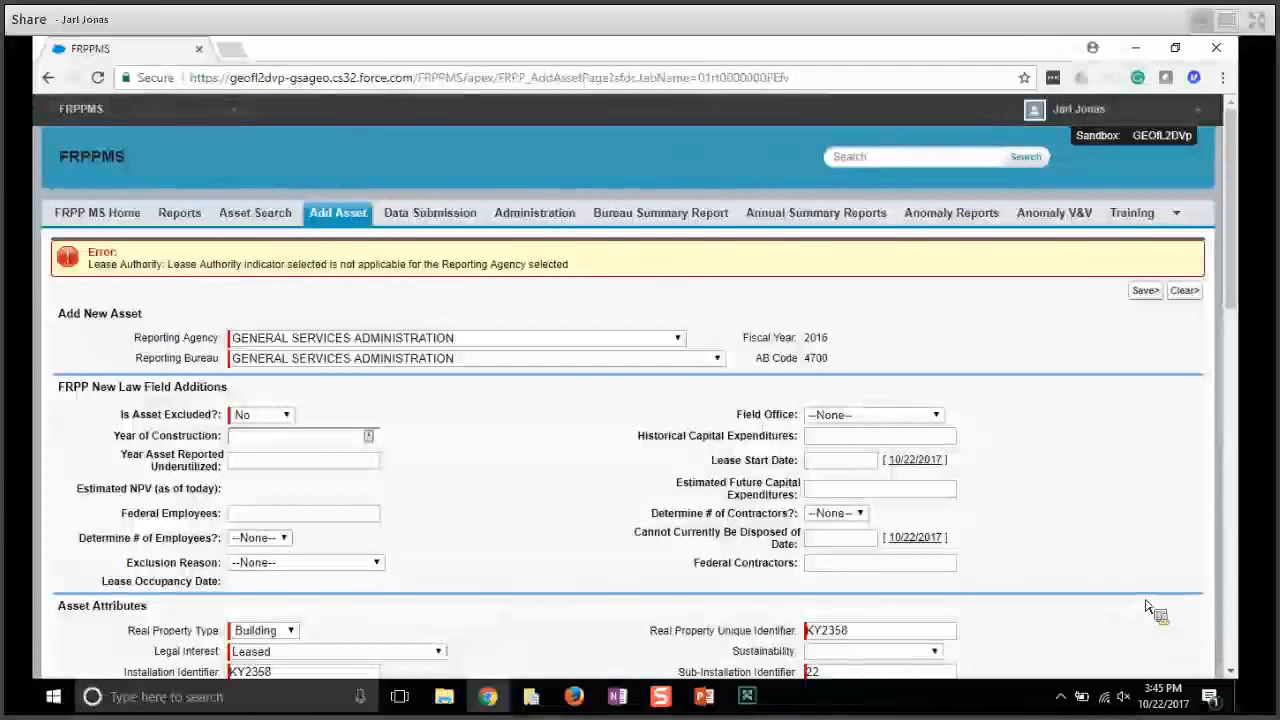
{"action": "left_click_drag", "start_coordinate": [86, 250], "coordinate": [290, 270]}
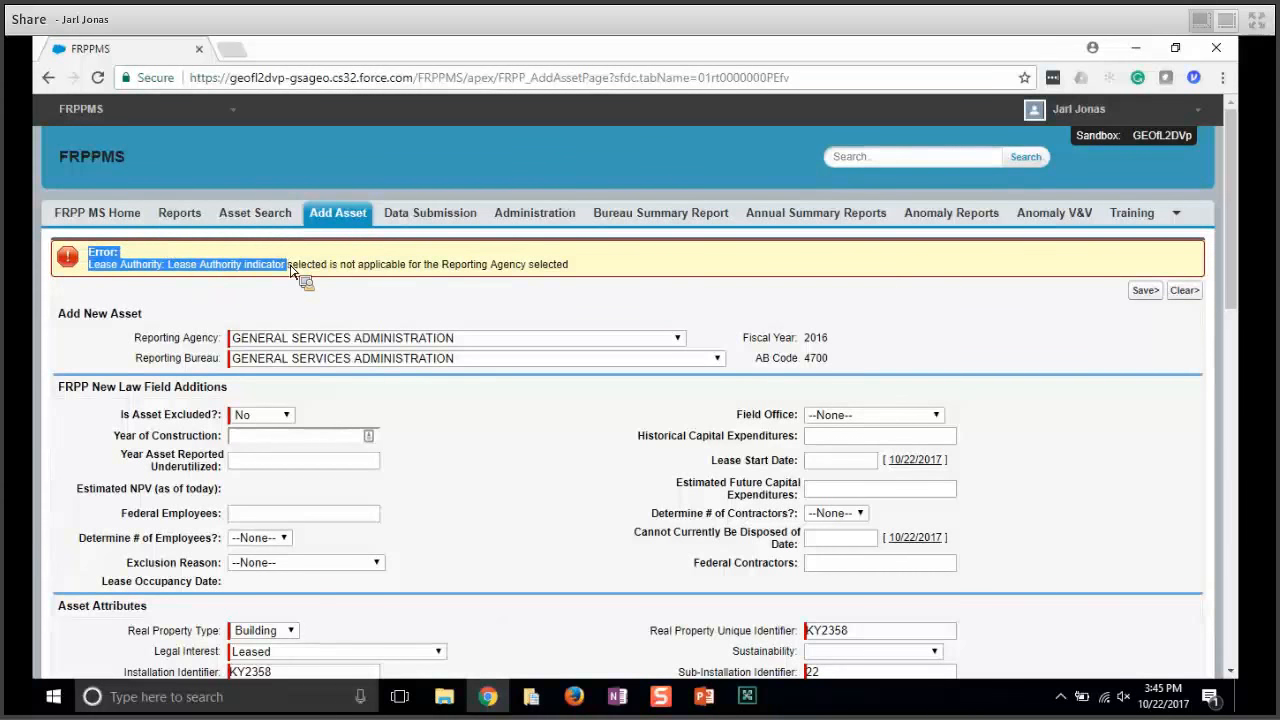
Step: Set the Lease Authority Indicator to Categorical Space and save the new asset
{"action": "scroll", "coordinate": [317, 273], "scroll_direction": "down", "scroll_amount": 3}
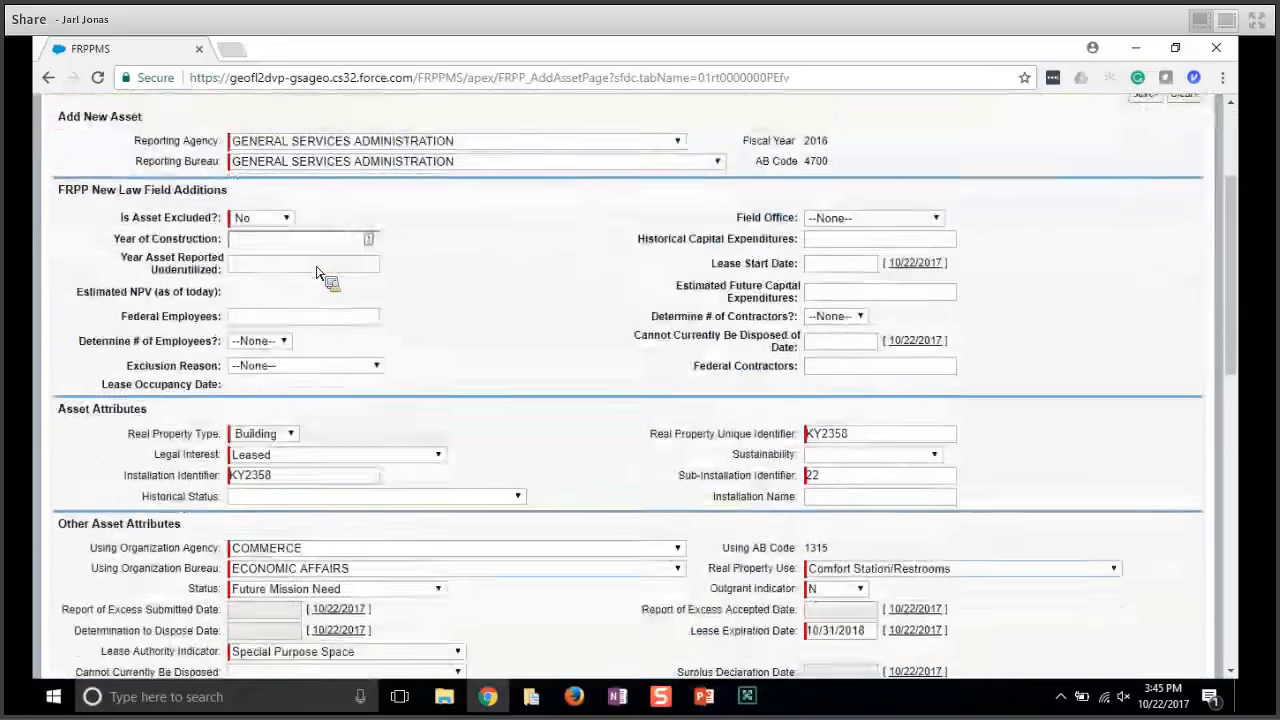
{"action": "scroll", "coordinate": [317, 273], "scroll_direction": "down", "scroll_amount": 3}
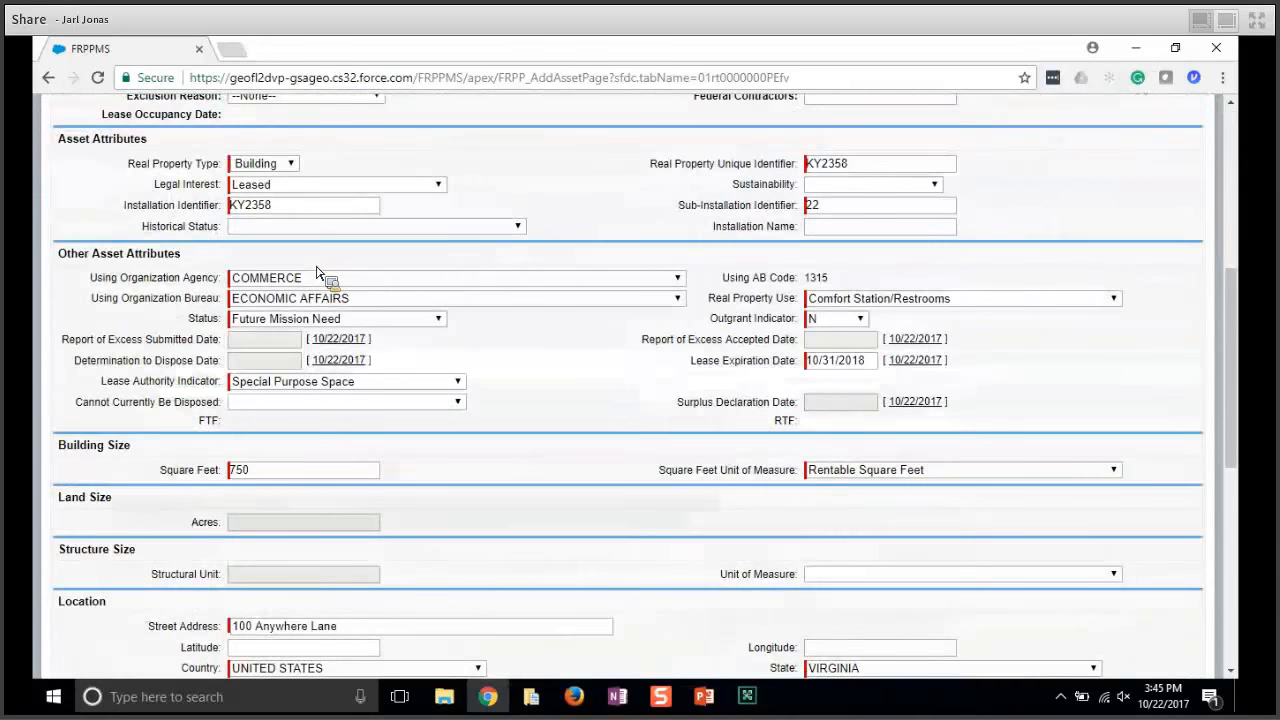
{"action": "scroll", "coordinate": [317, 273], "scroll_direction": "down", "scroll_amount": 1}
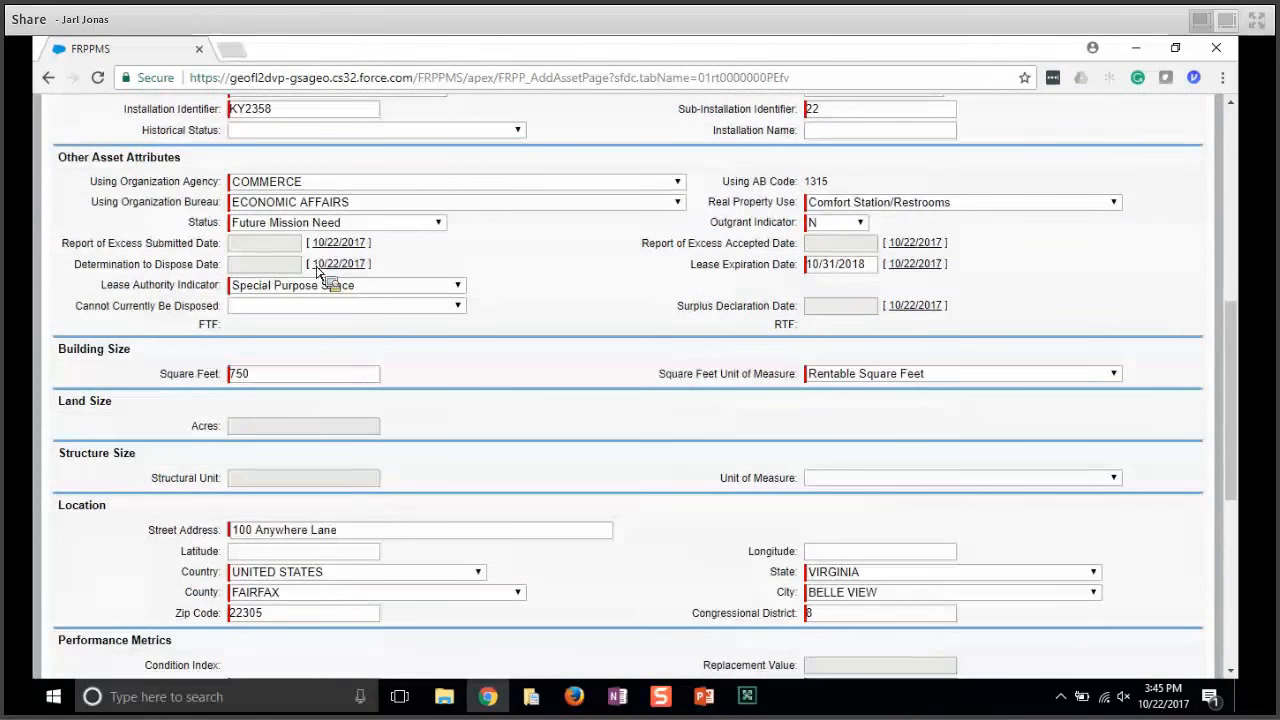
{"action": "scroll", "coordinate": [317, 273], "scroll_direction": "down", "scroll_amount": 1}
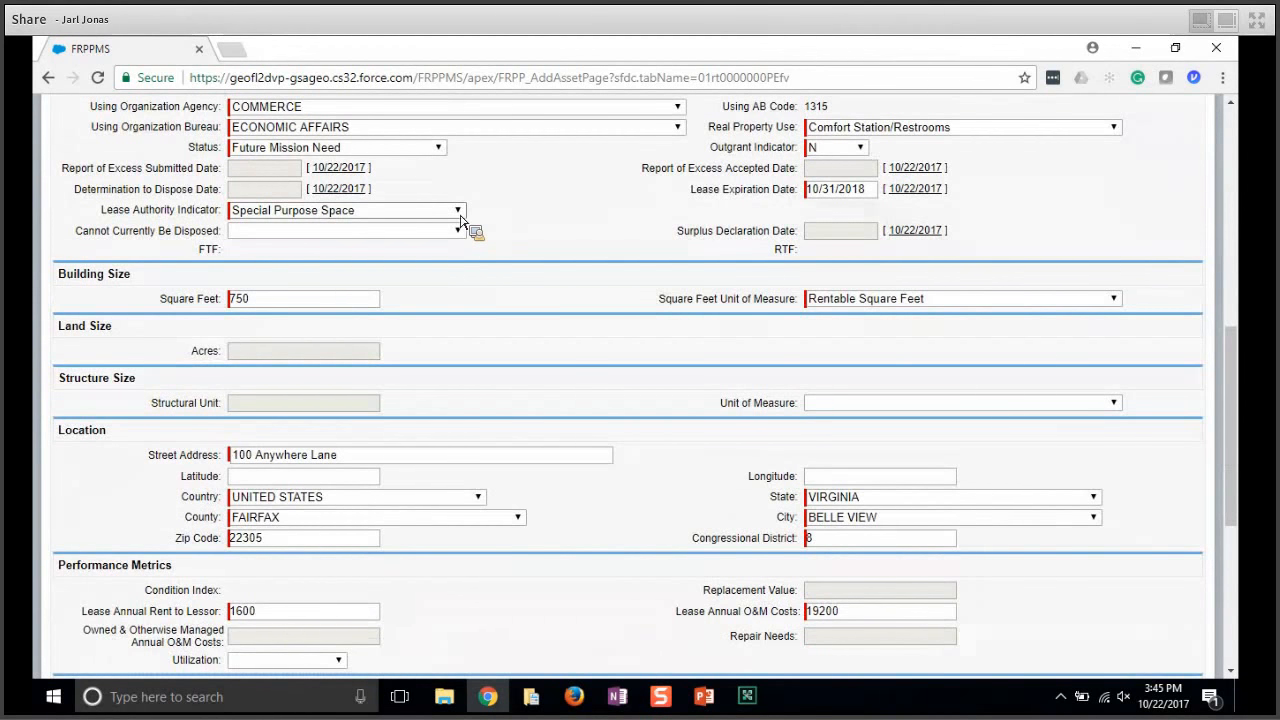
{"action": "left_click", "coordinate": [460, 215]}
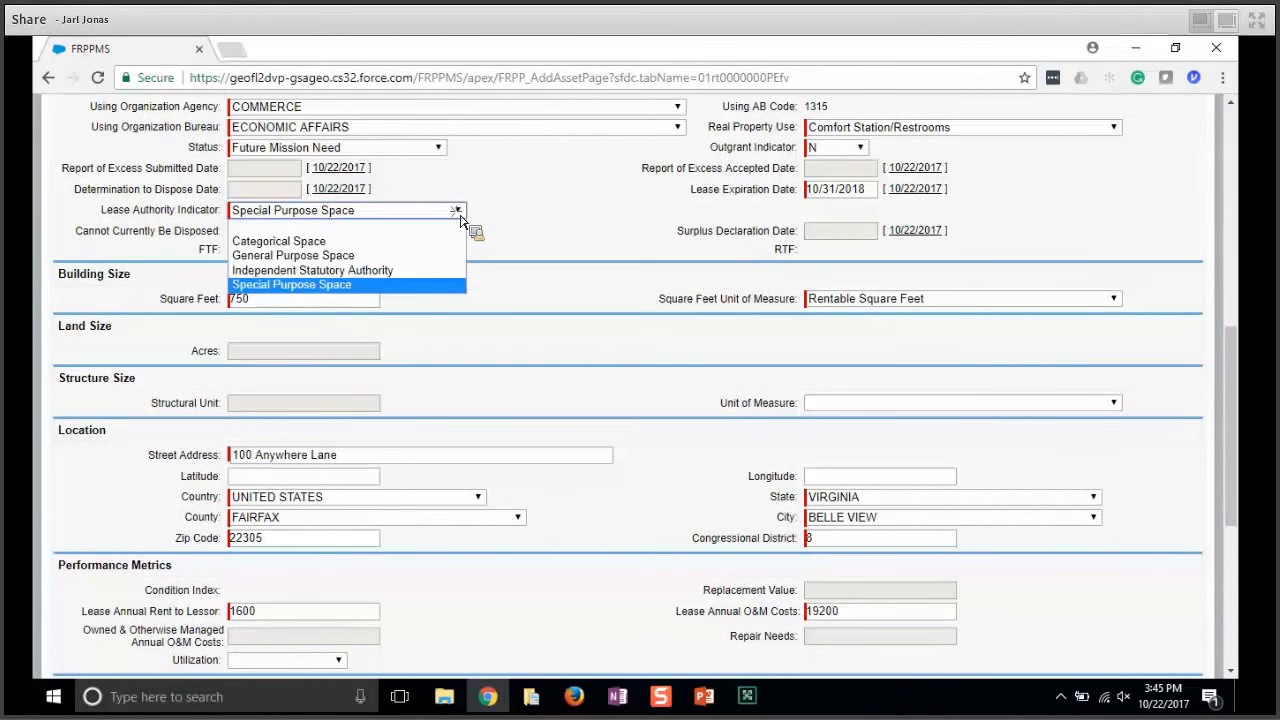
{"action": "left_click", "coordinate": [360, 246]}
{"action": "scroll", "coordinate": [530, 278], "scroll_direction": "up", "scroll_amount": 4}
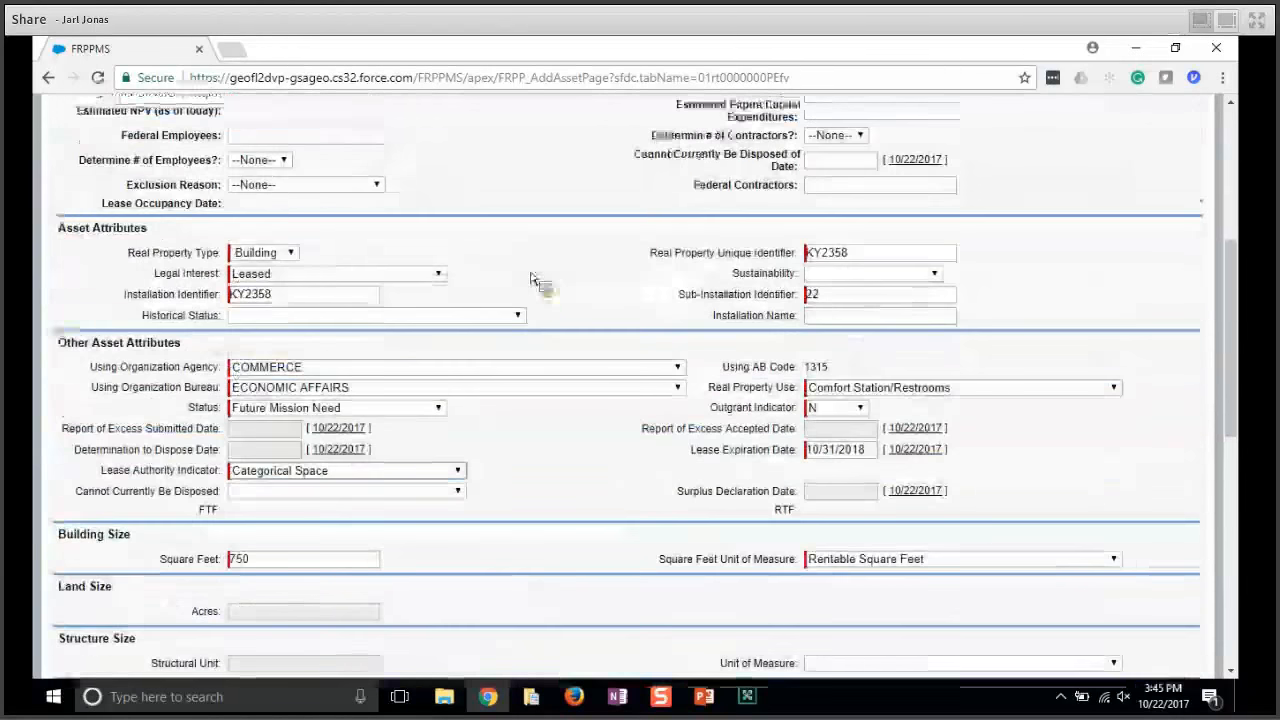
{"action": "scroll", "coordinate": [531, 273], "scroll_direction": "up", "scroll_amount": 6}
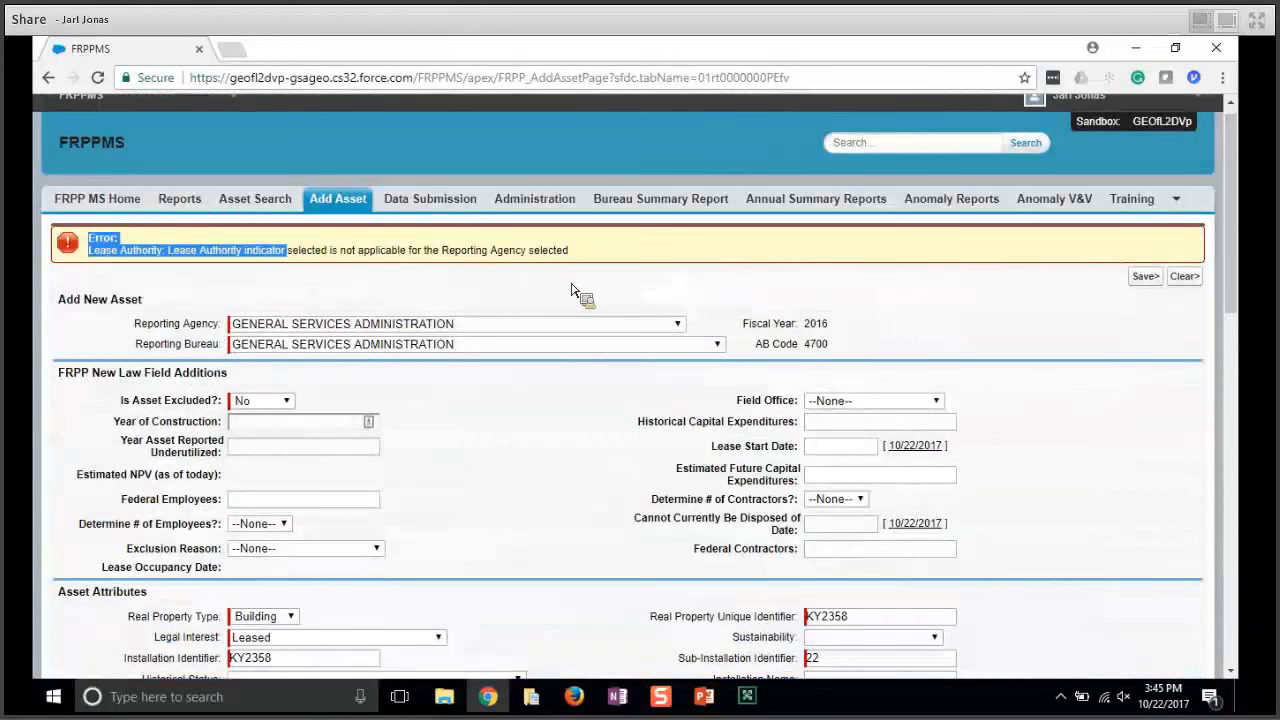
{"action": "left_click", "coordinate": [1142, 281]}
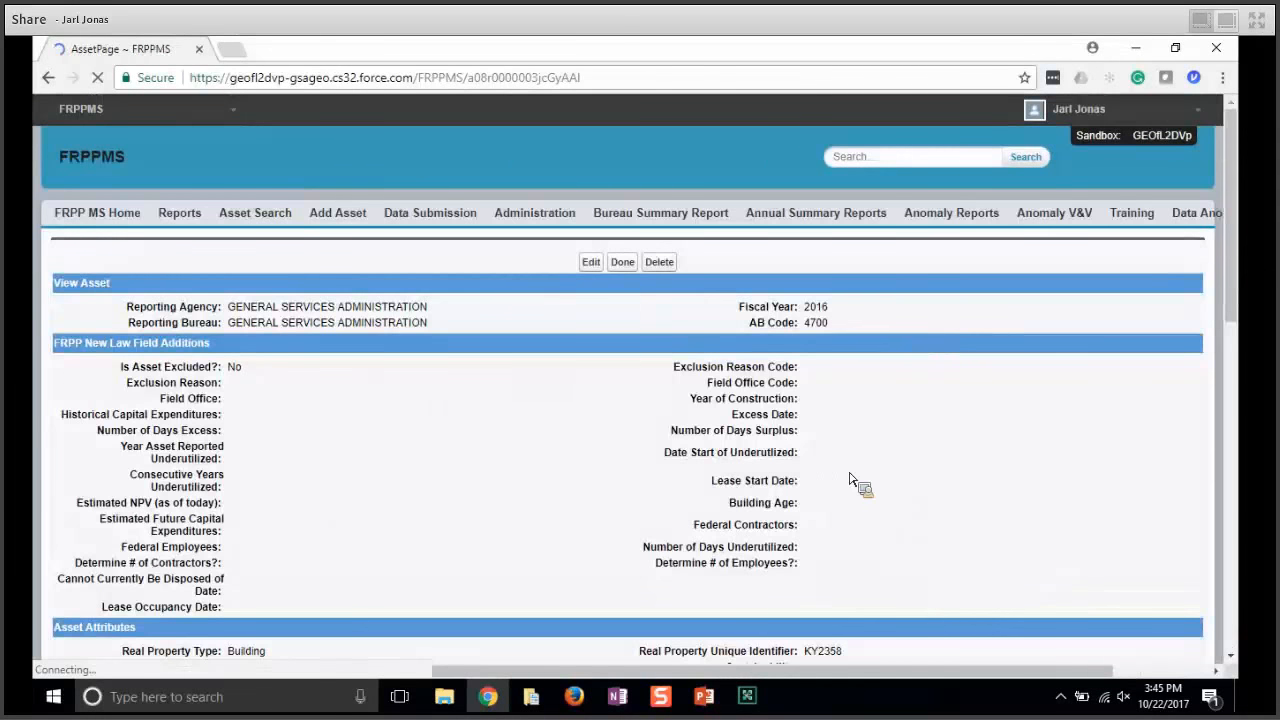
Step: Review the saved asset record, checking its Real Property Unique Identifier, location and performance metrics
{"action": "scroll", "coordinate": [884, 478], "scroll_direction": "down", "scroll_amount": 2}
{"action": "double_click", "coordinate": [818, 434]}
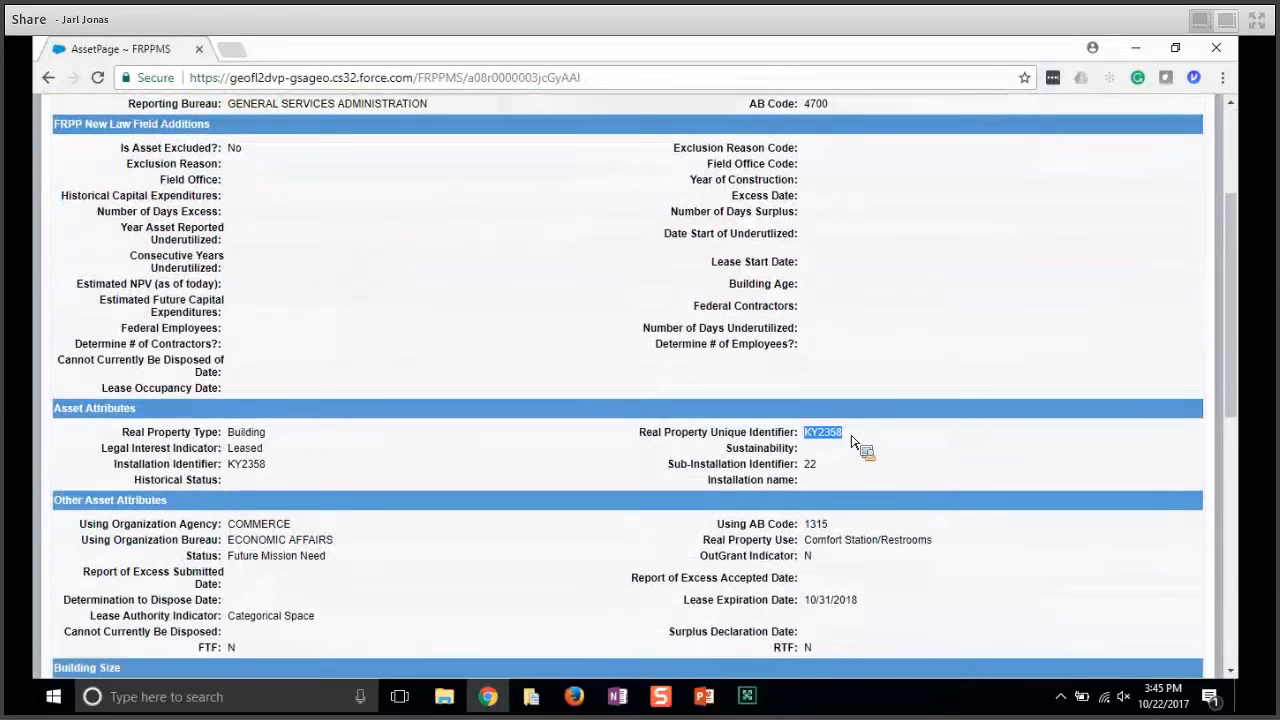
{"action": "scroll", "coordinate": [888, 352], "scroll_direction": "down", "scroll_amount": 8}
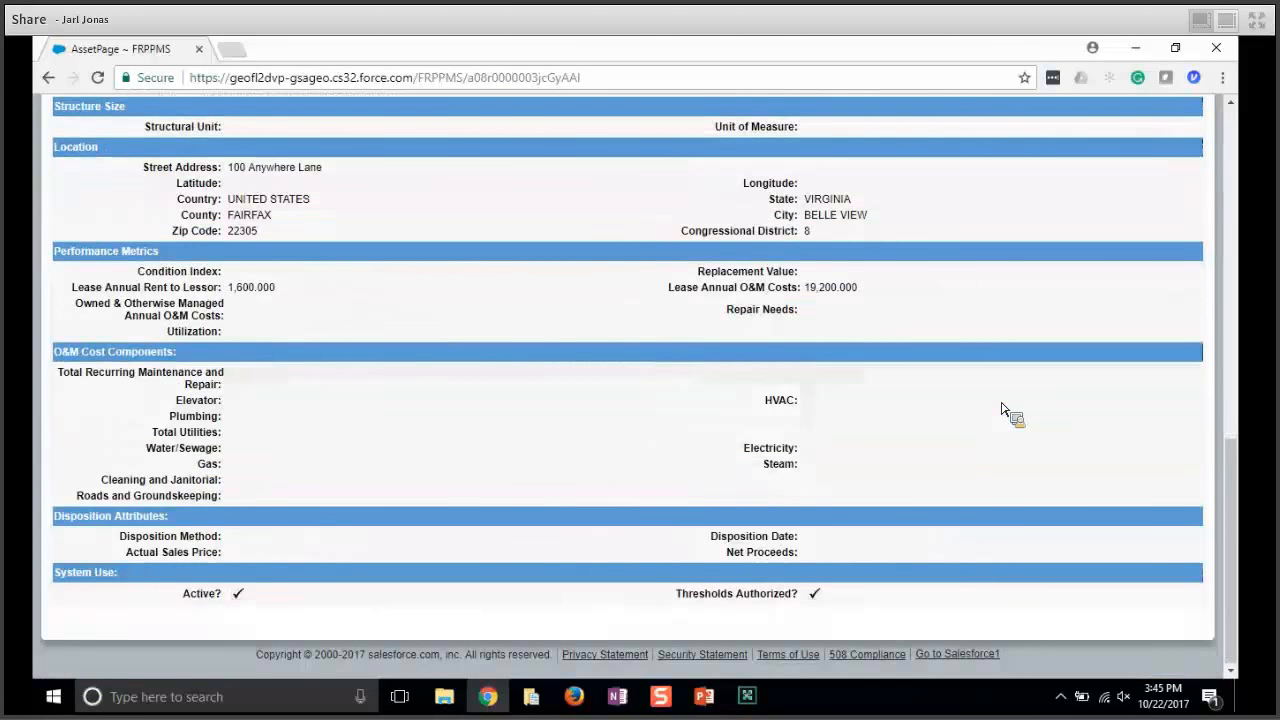
{"action": "scroll", "coordinate": [1005, 410], "scroll_direction": "up", "scroll_amount": 5}
{"action": "scroll", "coordinate": [1005, 410], "scroll_direction": "up", "scroll_amount": 3}
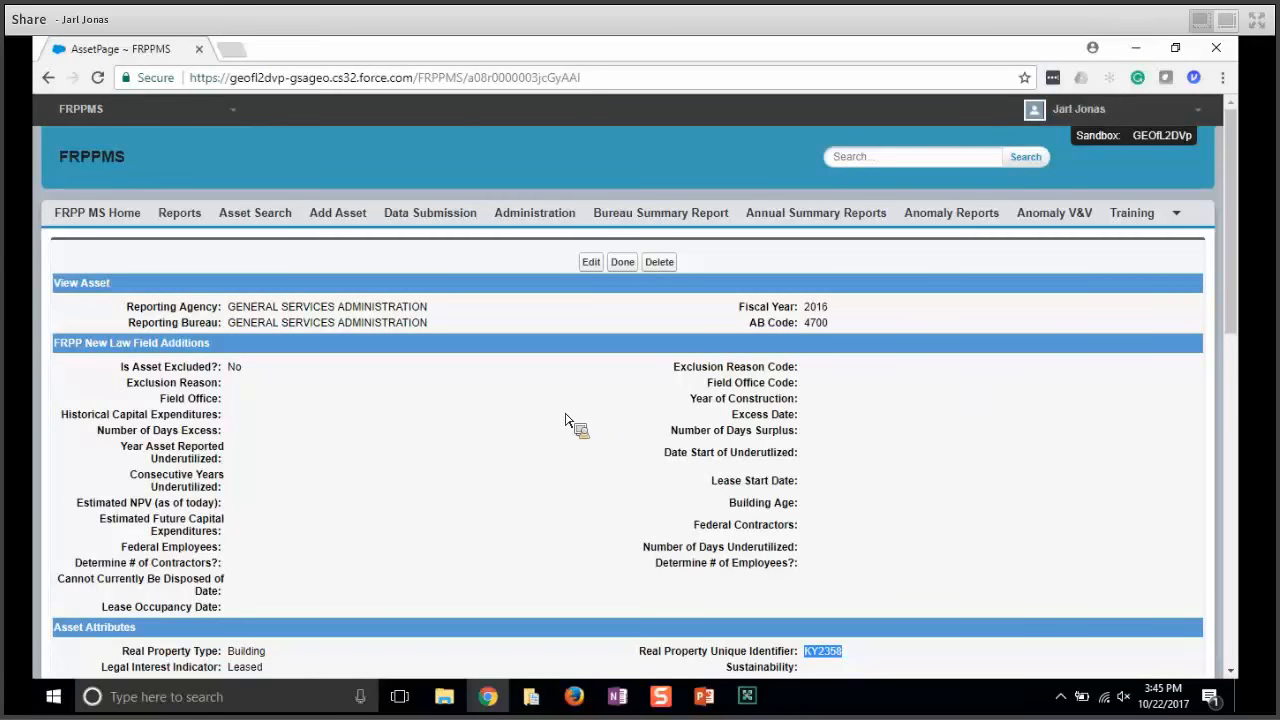
{"action": "scroll", "coordinate": [565, 419], "scroll_direction": "down", "scroll_amount": 1}
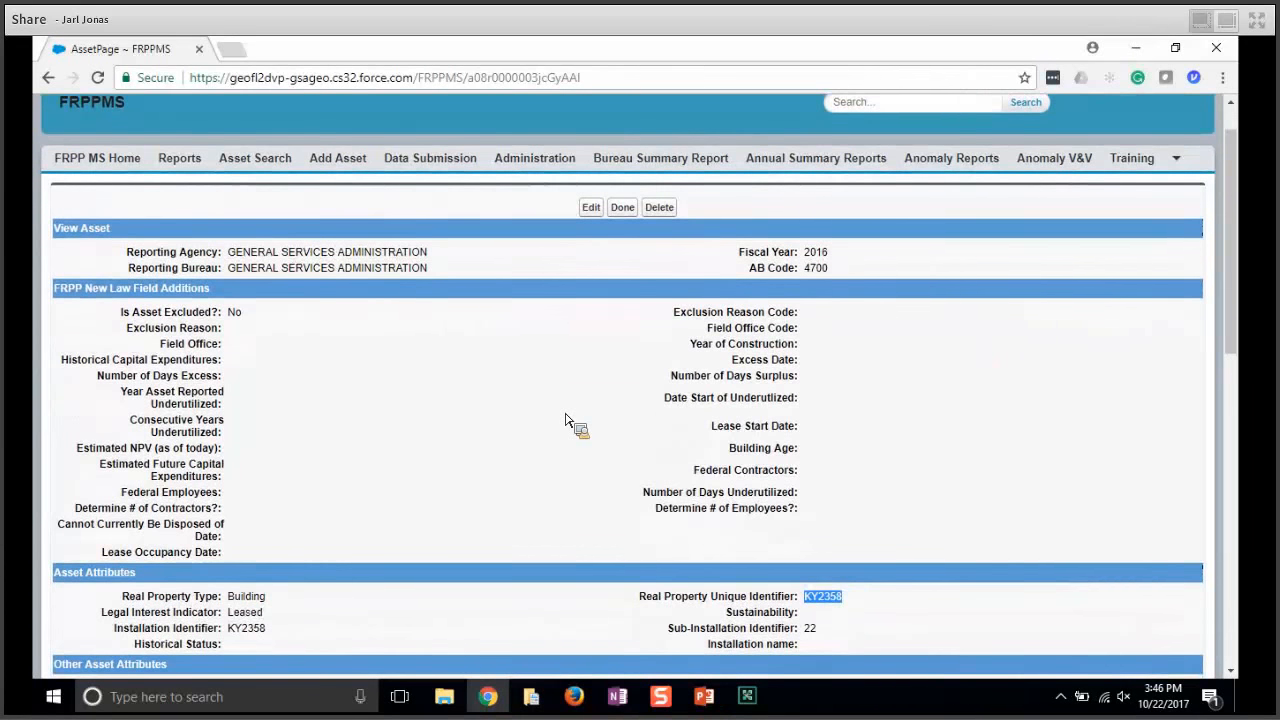
Step: Start an advanced asset search with GENERAL SERVICES ADMINISTRATION as both the Reporting Agency and the Reporting Bureau
{"action": "left_click", "coordinate": [254, 167]}
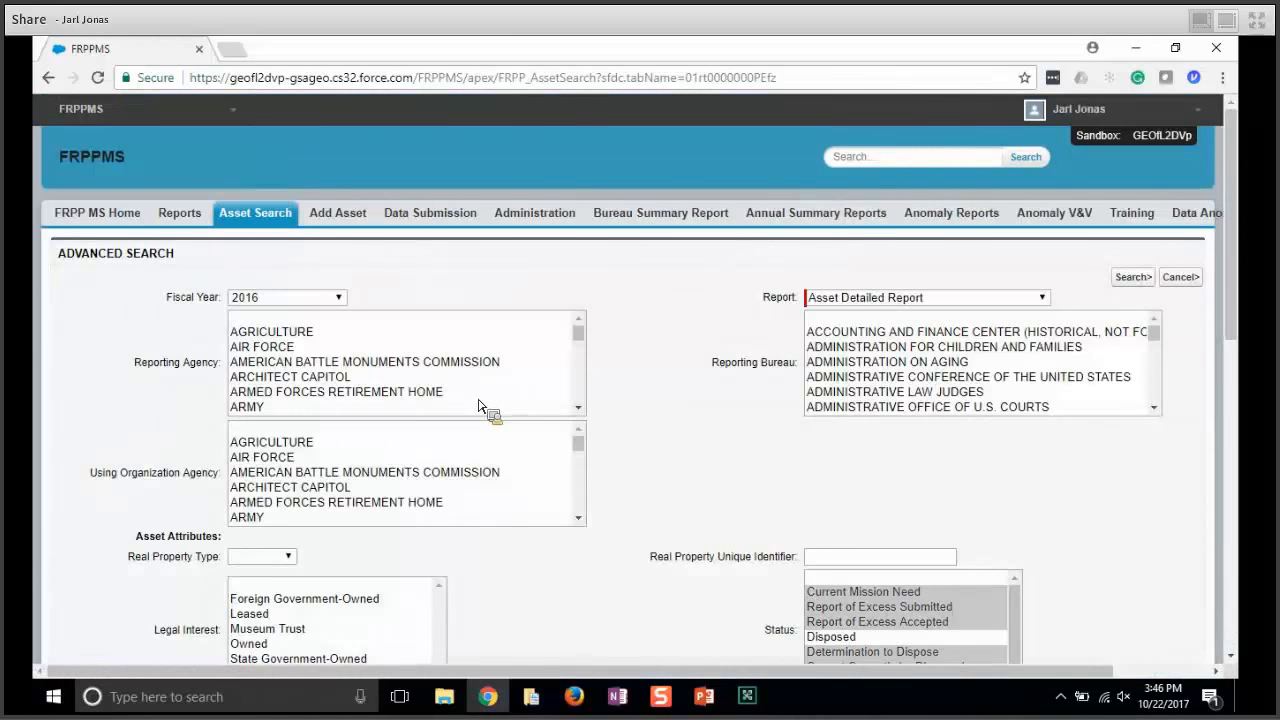
{"action": "left_click", "coordinate": [385, 362]}
{"action": "key", "text": "g"}
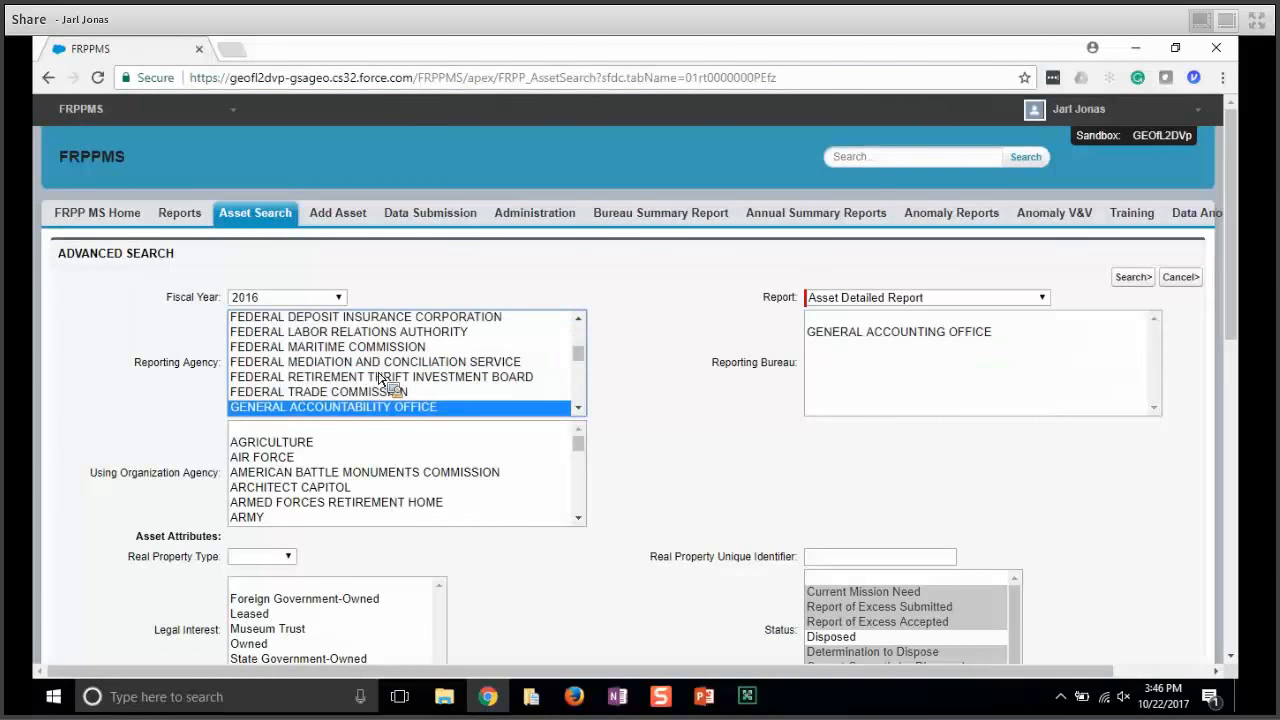
{"action": "key", "text": "Down"}
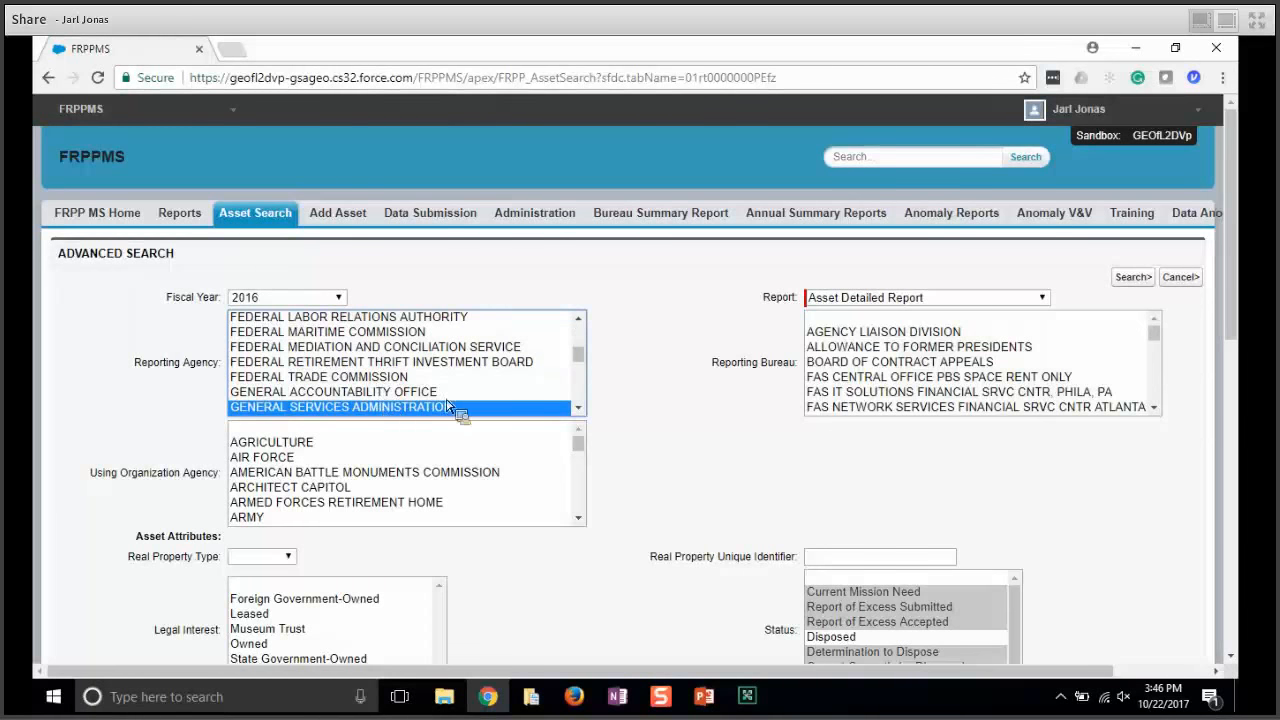
{"action": "left_click", "coordinate": [908, 347]}
{"action": "key", "text": "Down"}
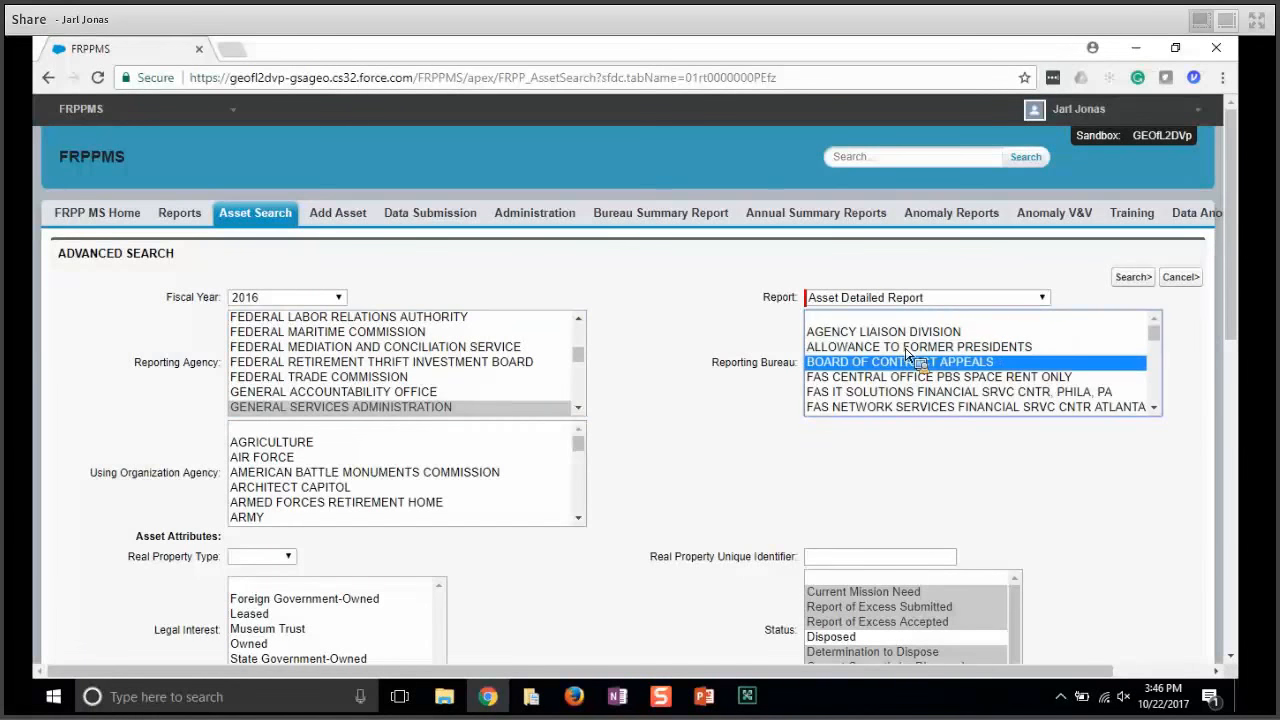
{"action": "key", "text": "g"}
{"action": "key", "text": "Down"}
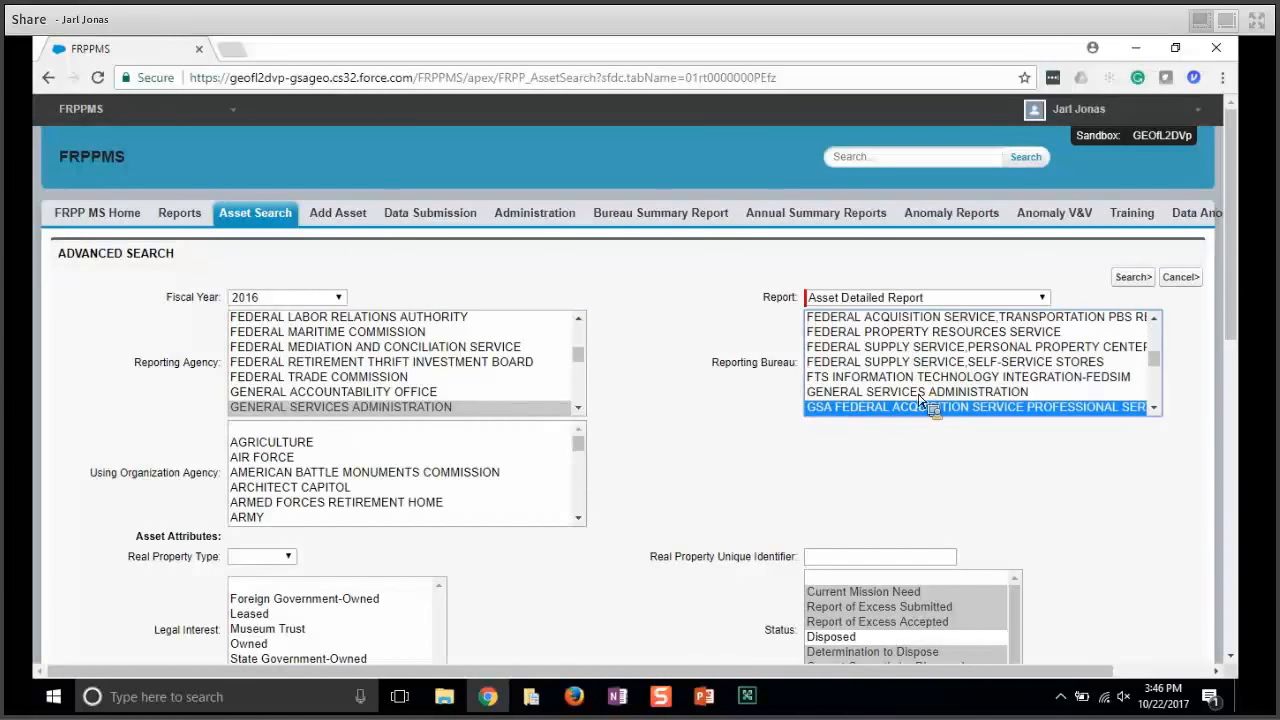
{"action": "left_click", "coordinate": [918, 393]}
Step: Choose COMMERCE as the Using Organization Agency for the asset search
{"action": "left_click", "coordinate": [279, 474]}
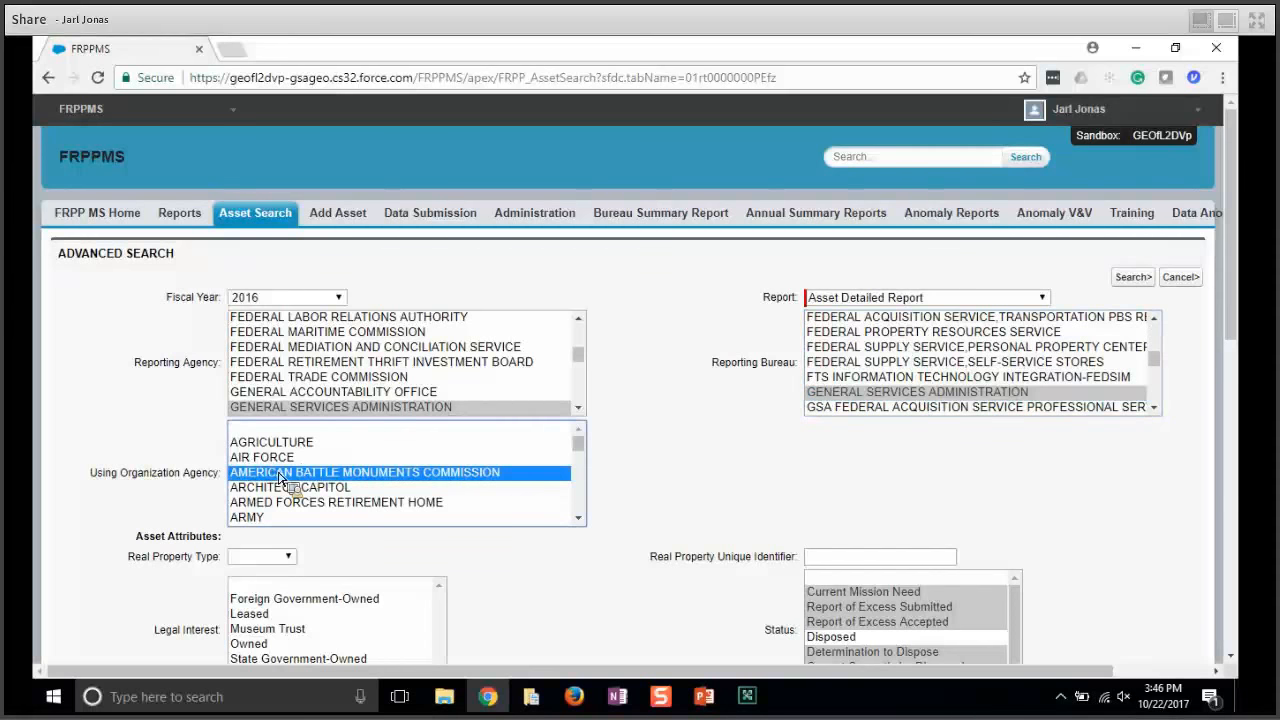
{"action": "scroll", "coordinate": [281, 475], "scroll_direction": "down", "scroll_amount": 3}
{"action": "left_click", "coordinate": [281, 463]}
{"action": "scroll", "coordinate": [281, 465], "scroll_direction": "down", "scroll_amount": 2}
{"action": "scroll", "coordinate": [281, 465], "scroll_direction": "up", "scroll_amount": 2}
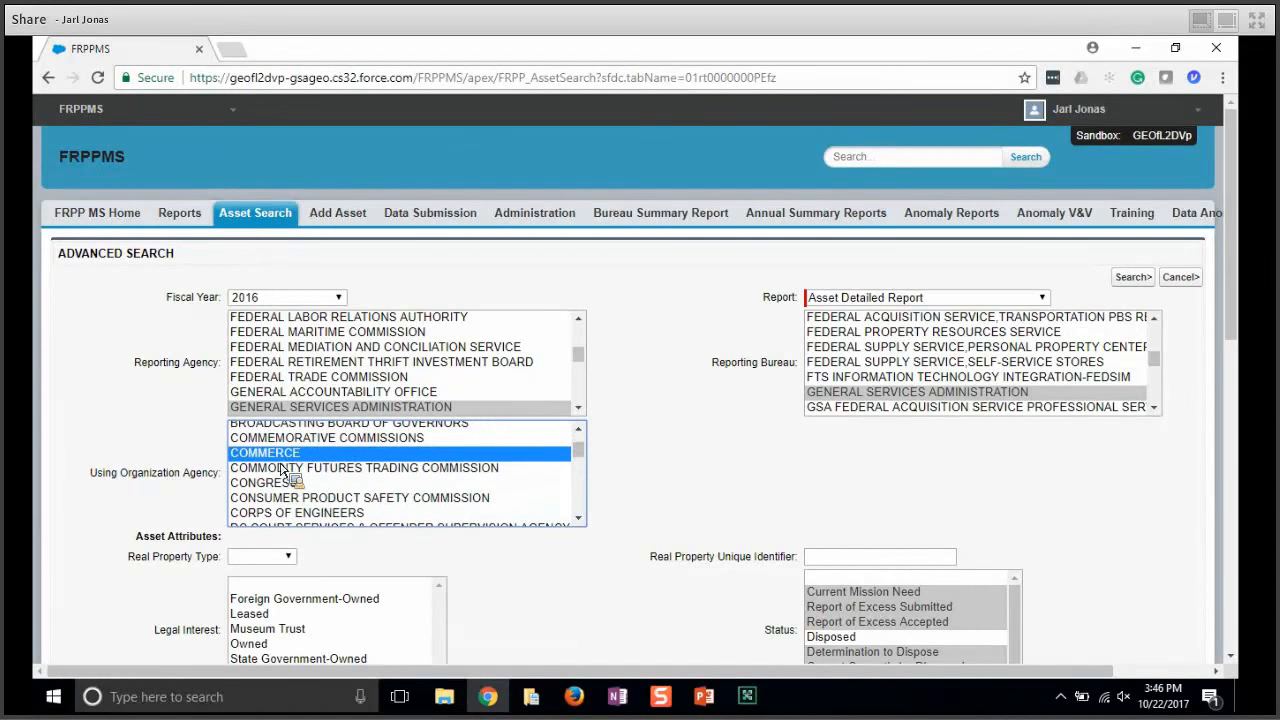
Step: Limit the asset search to Real Property Type Building and Real Property Unique Identifier KY2358
{"action": "scroll", "coordinate": [672, 472], "scroll_direction": "down", "scroll_amount": 2}
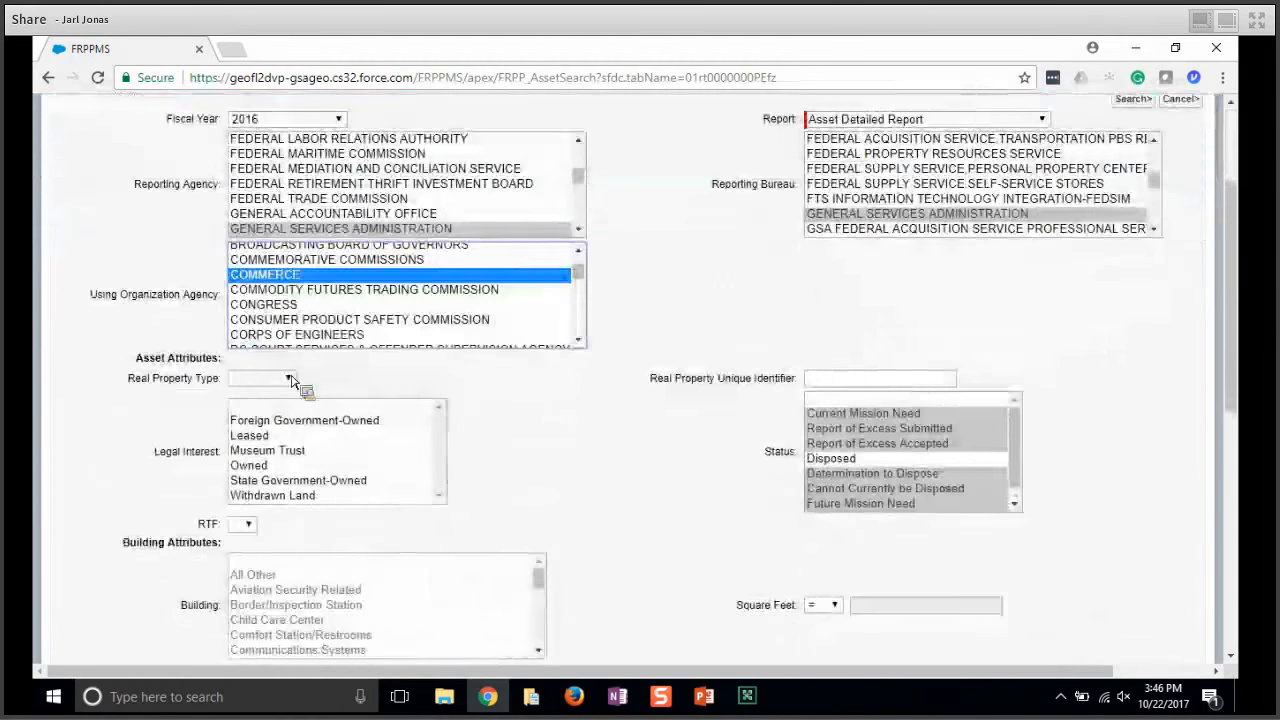
{"action": "left_click", "coordinate": [868, 380]}
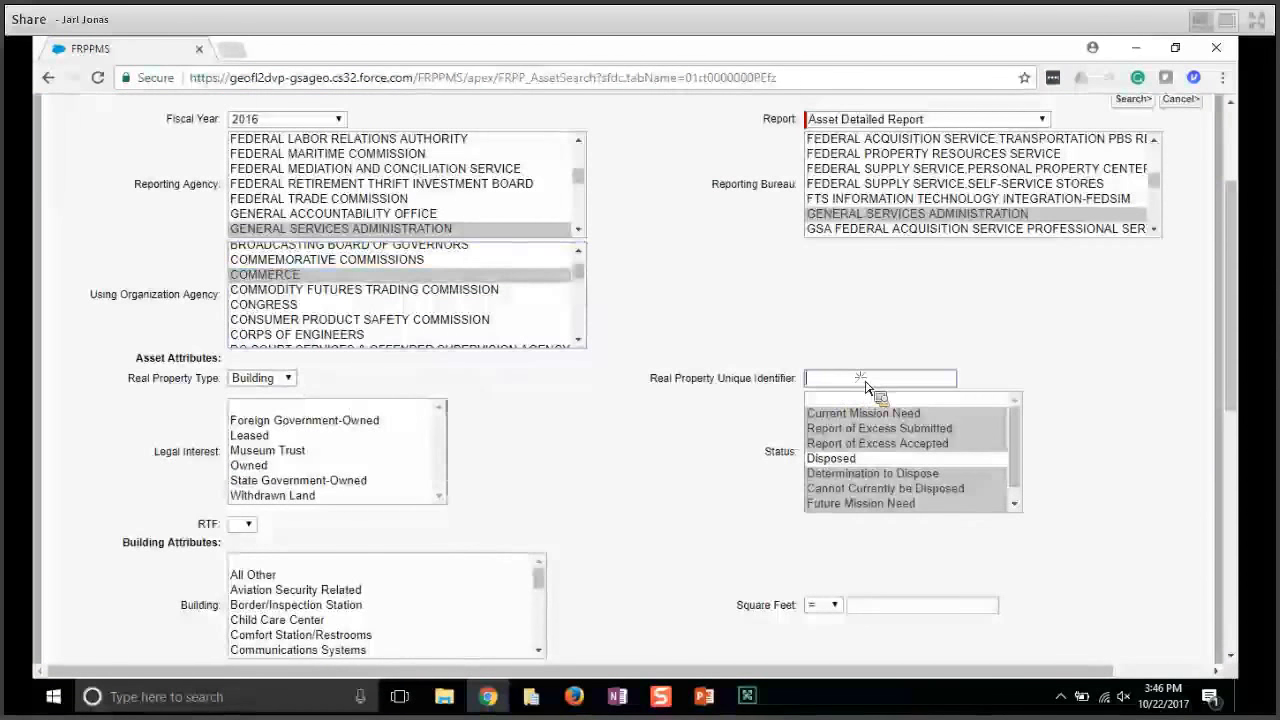
{"action": "type", "text": "KY2358"}
Step: Set the search's location criteria to Country UNITED STATES and State VIRGINIA
{"action": "scroll", "coordinate": [620, 480], "scroll_direction": "down", "scroll_amount": 1}
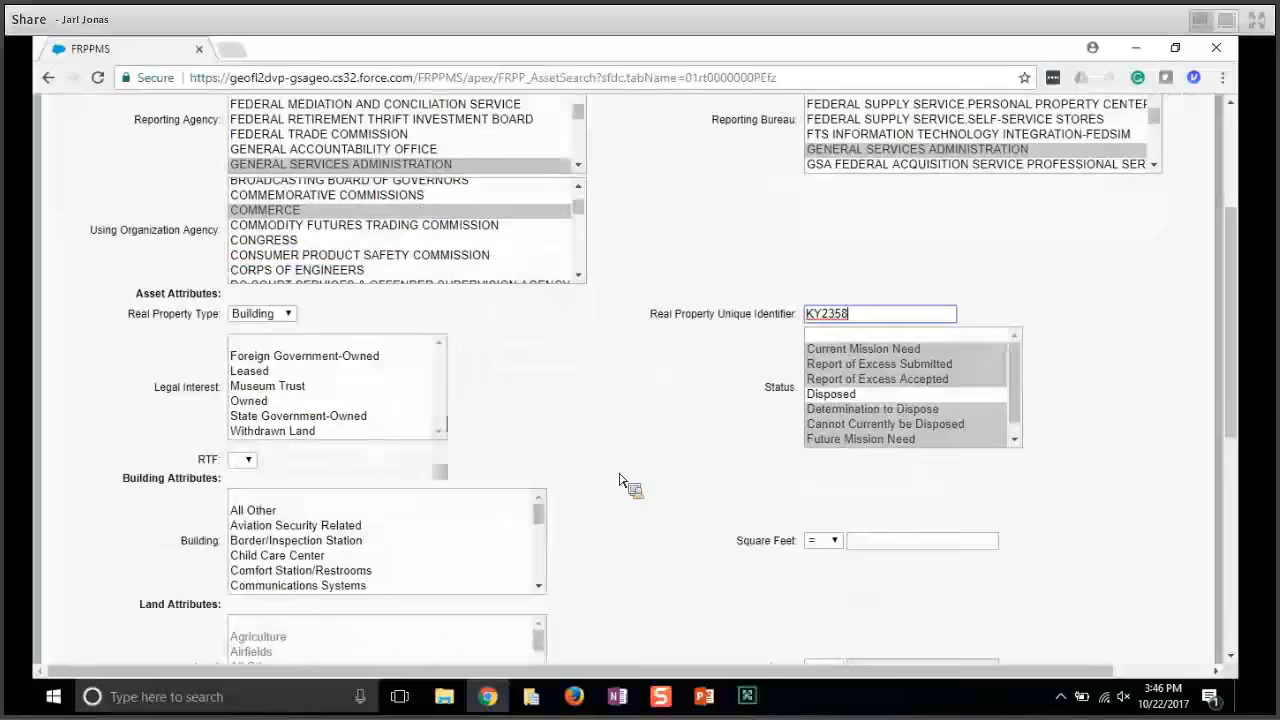
{"action": "scroll", "coordinate": [621, 480], "scroll_direction": "down", "scroll_amount": 2}
{"action": "scroll", "coordinate": [623, 480], "scroll_direction": "down", "scroll_amount": 4}
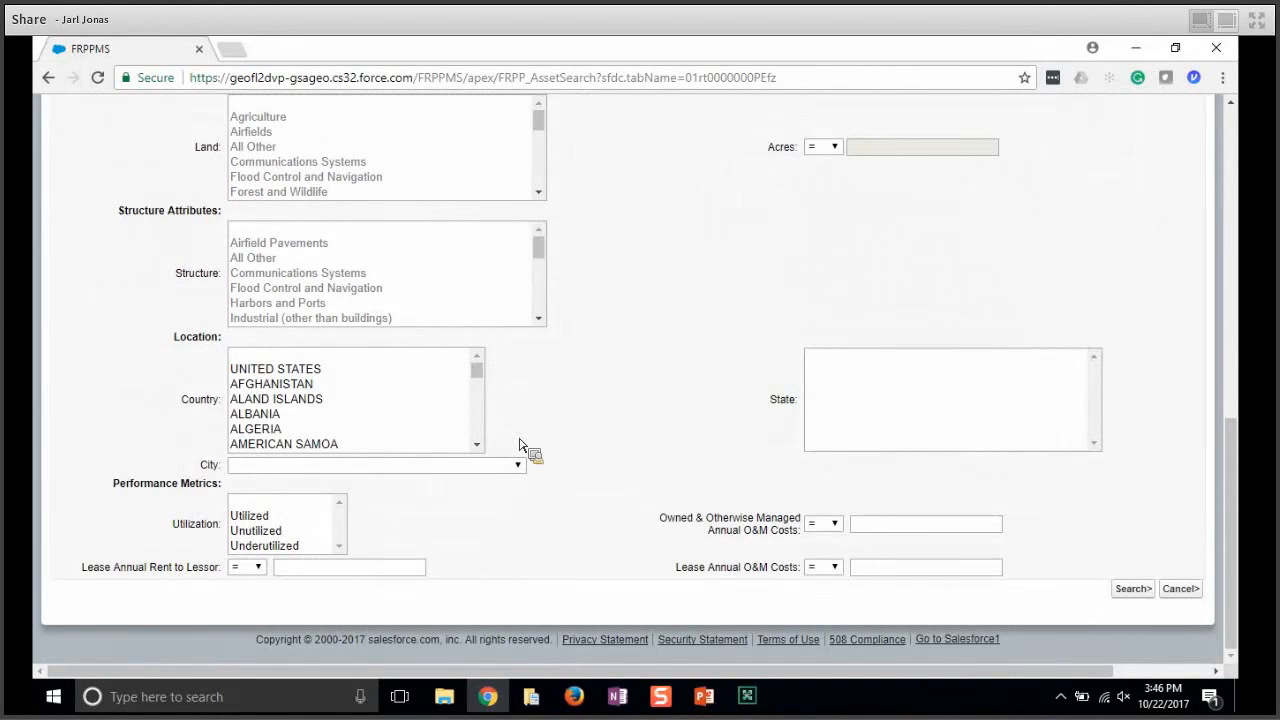
{"action": "left_click", "coordinate": [312, 372]}
{"action": "left_click", "coordinate": [872, 431]}
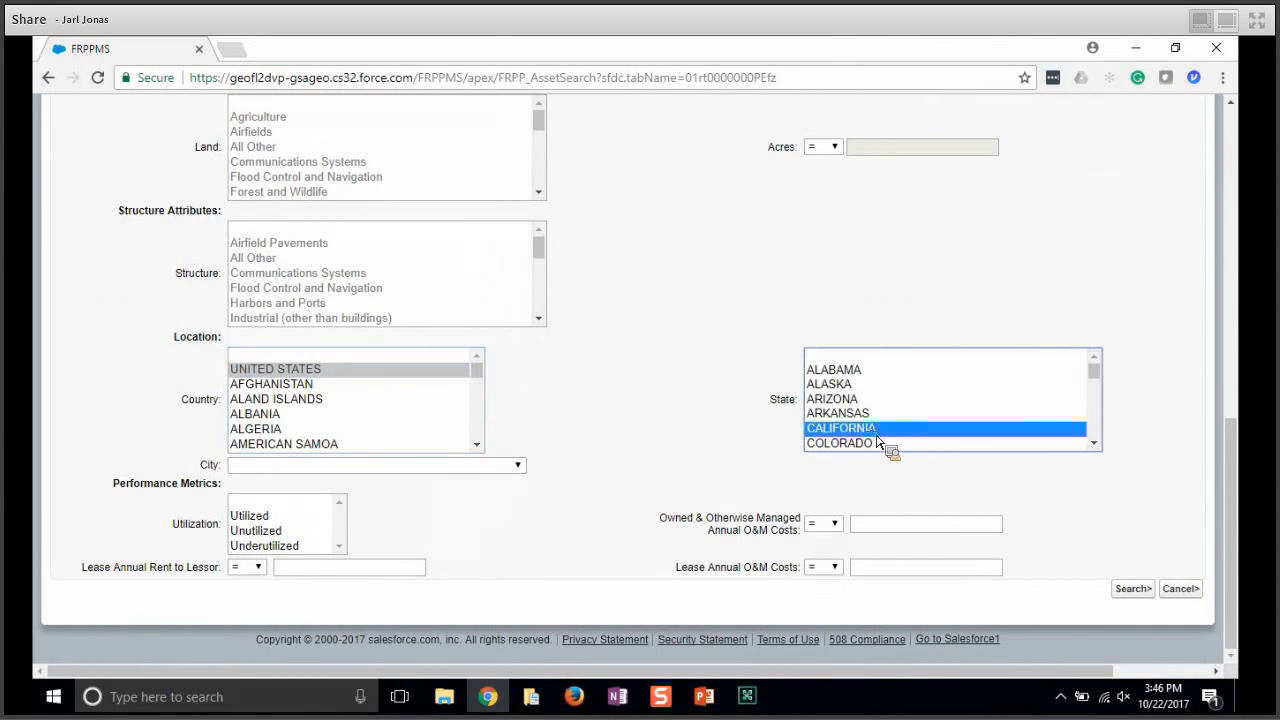
{"action": "key", "text": "v"}
{"action": "key", "text": "Down"}
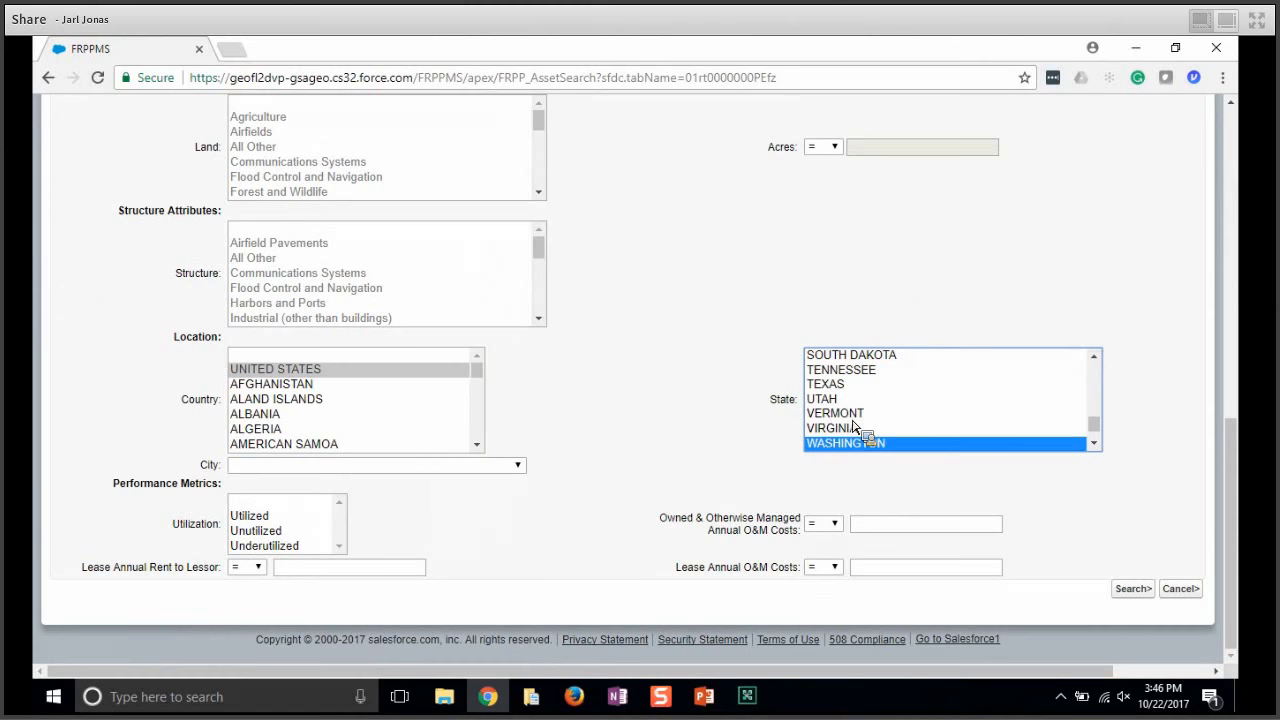
Step: Set the City in the search's location criteria to BELLE VIEW
{"action": "left_click", "coordinate": [330, 466]}
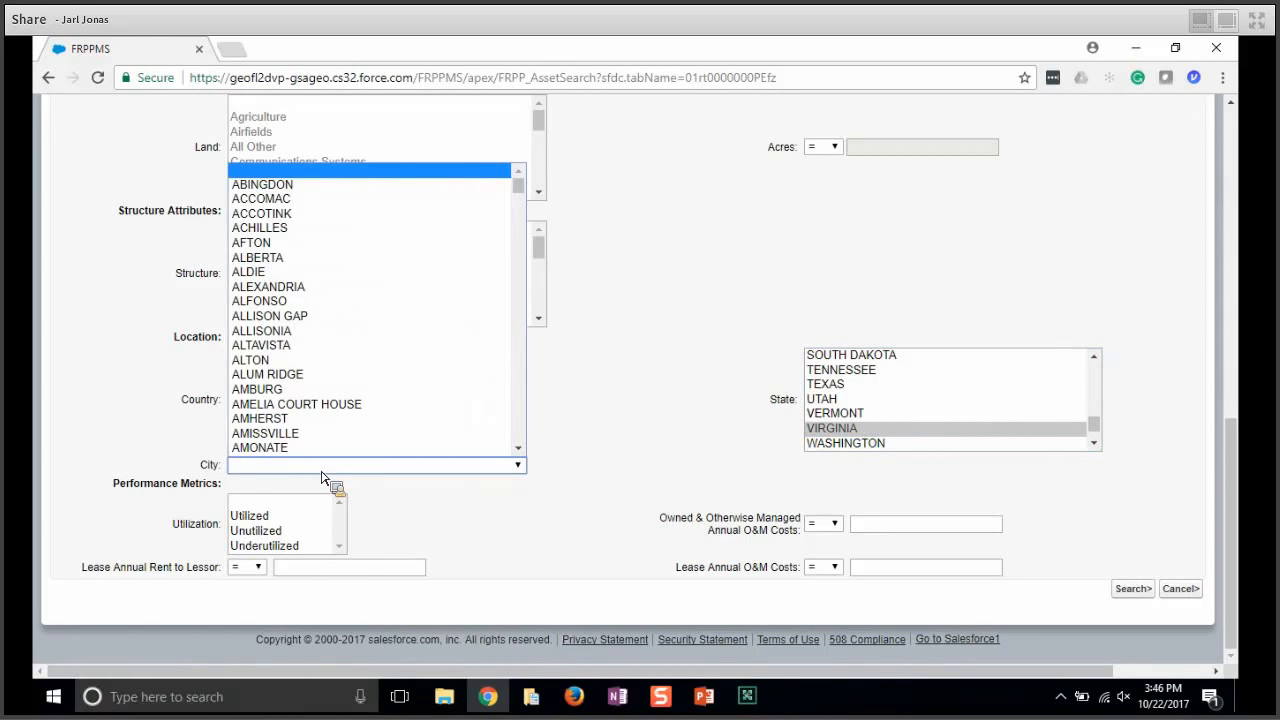
{"action": "scroll", "coordinate": [284, 398], "scroll_direction": "down", "scroll_amount": 4}
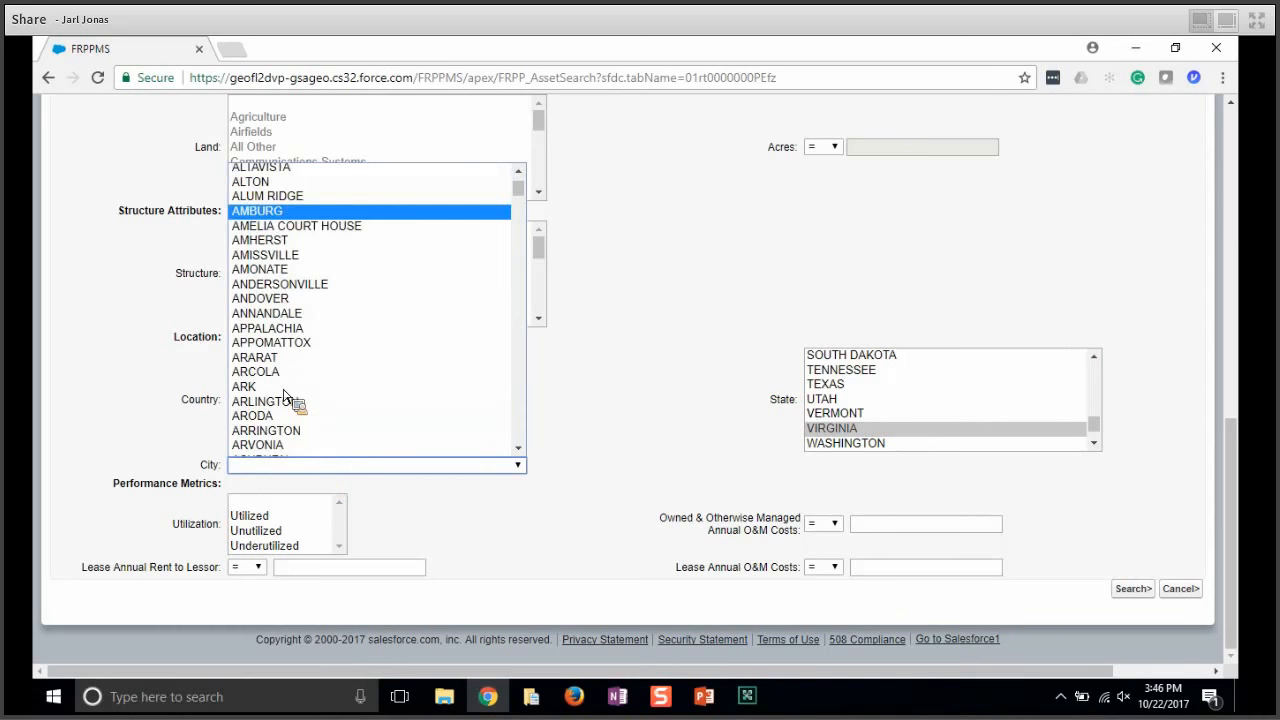
{"action": "scroll", "coordinate": [284, 398], "scroll_direction": "down", "scroll_amount": 9}
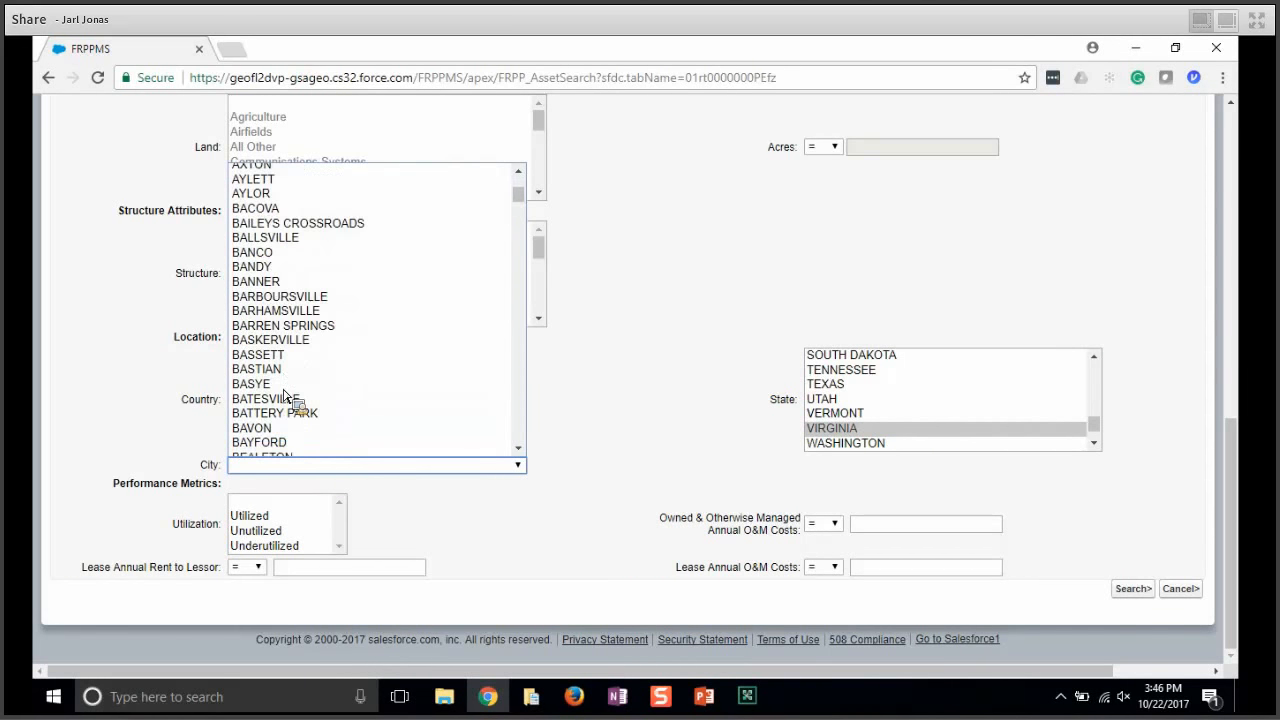
{"action": "scroll", "coordinate": [284, 398], "scroll_direction": "down", "scroll_amount": 8}
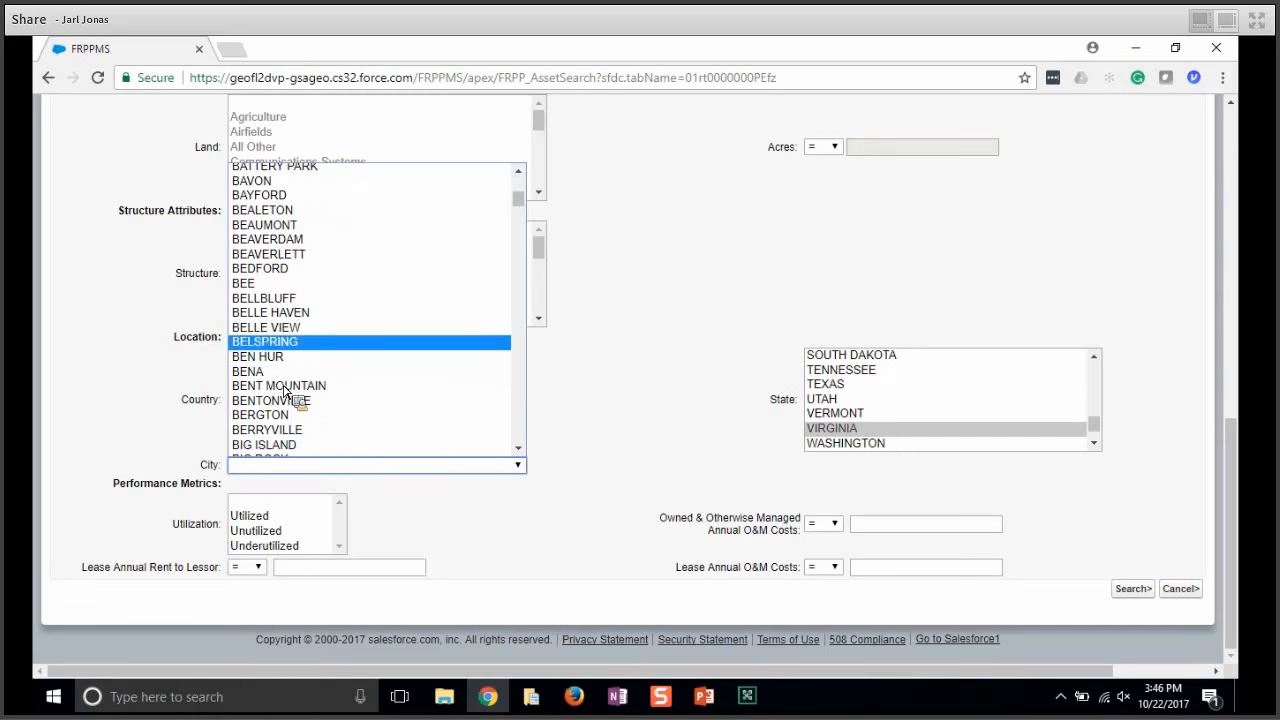
{"action": "left_click", "coordinate": [284, 329]}
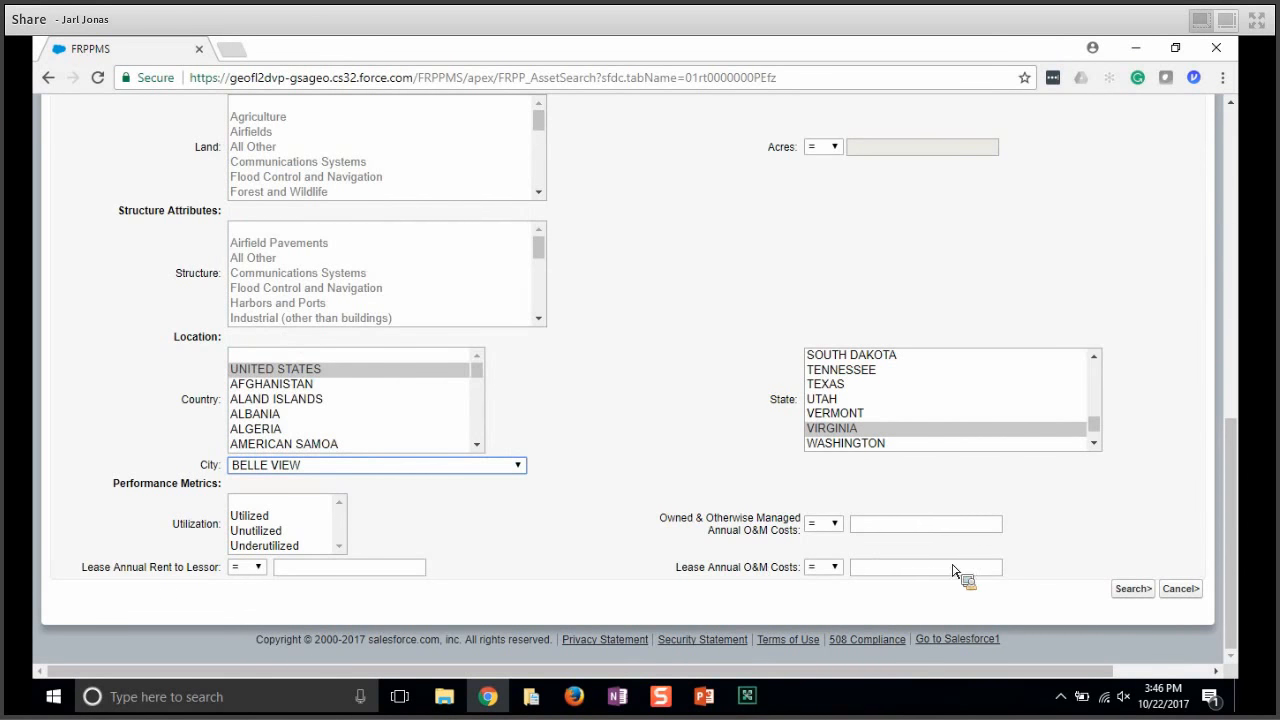
Step: Run the asset search and view the matching records in the Asset Detailed Report
{"action": "left_click", "coordinate": [1133, 590]}
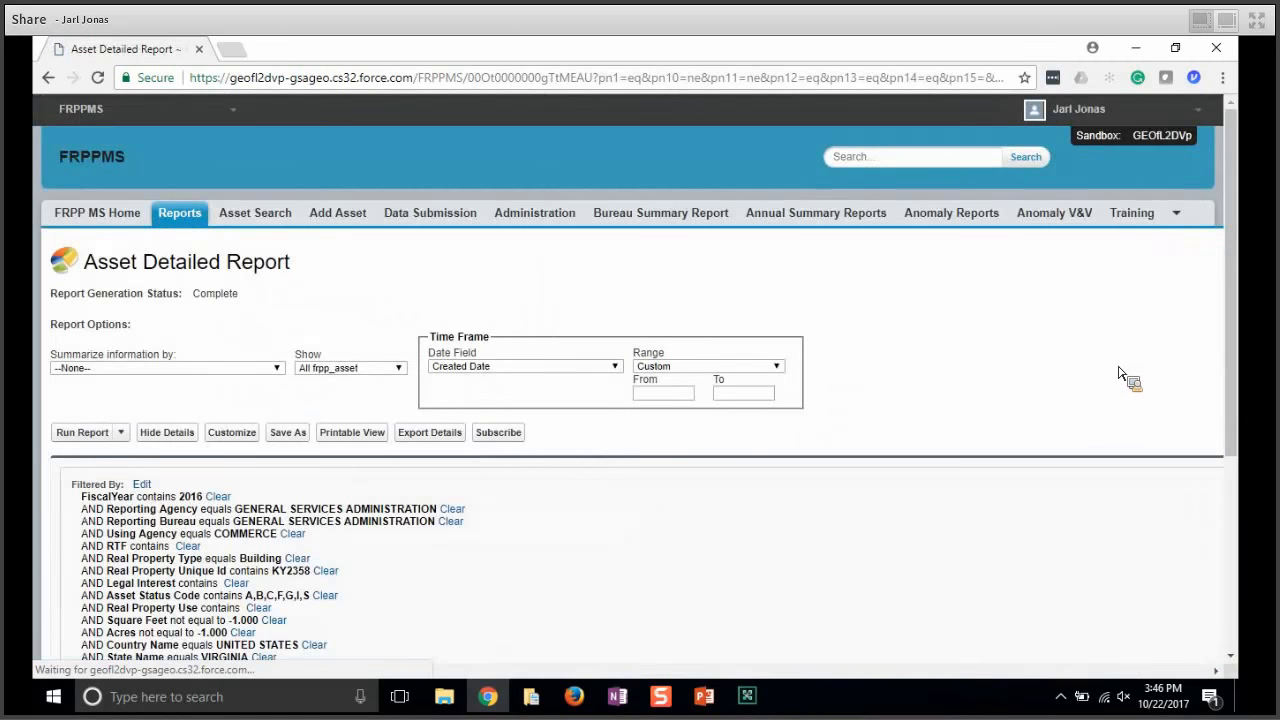
{"action": "scroll", "coordinate": [757, 470], "scroll_direction": "down", "scroll_amount": 3}
{"action": "scroll", "coordinate": [757, 470], "scroll_direction": "down", "scroll_amount": 1}
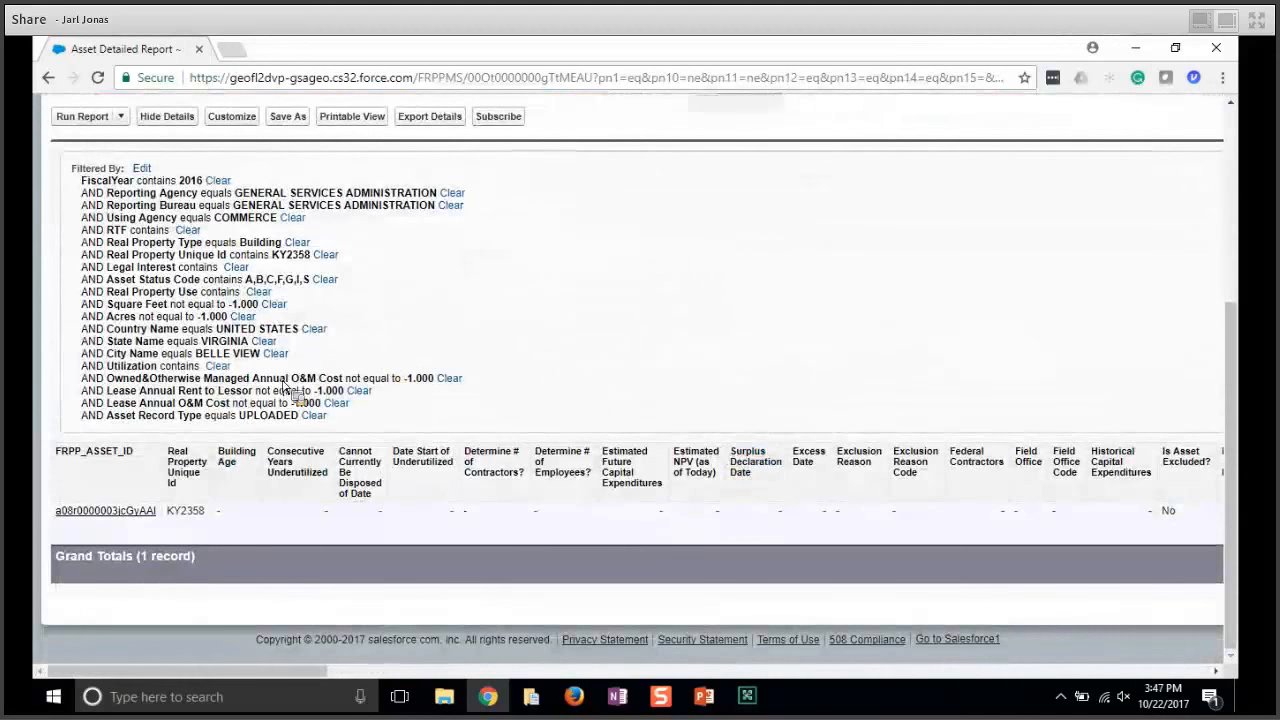
Step: Open the asset record for building KY2358 from the Asset Detailed Report and delete the asset
{"action": "left_click", "coordinate": [115, 511]}
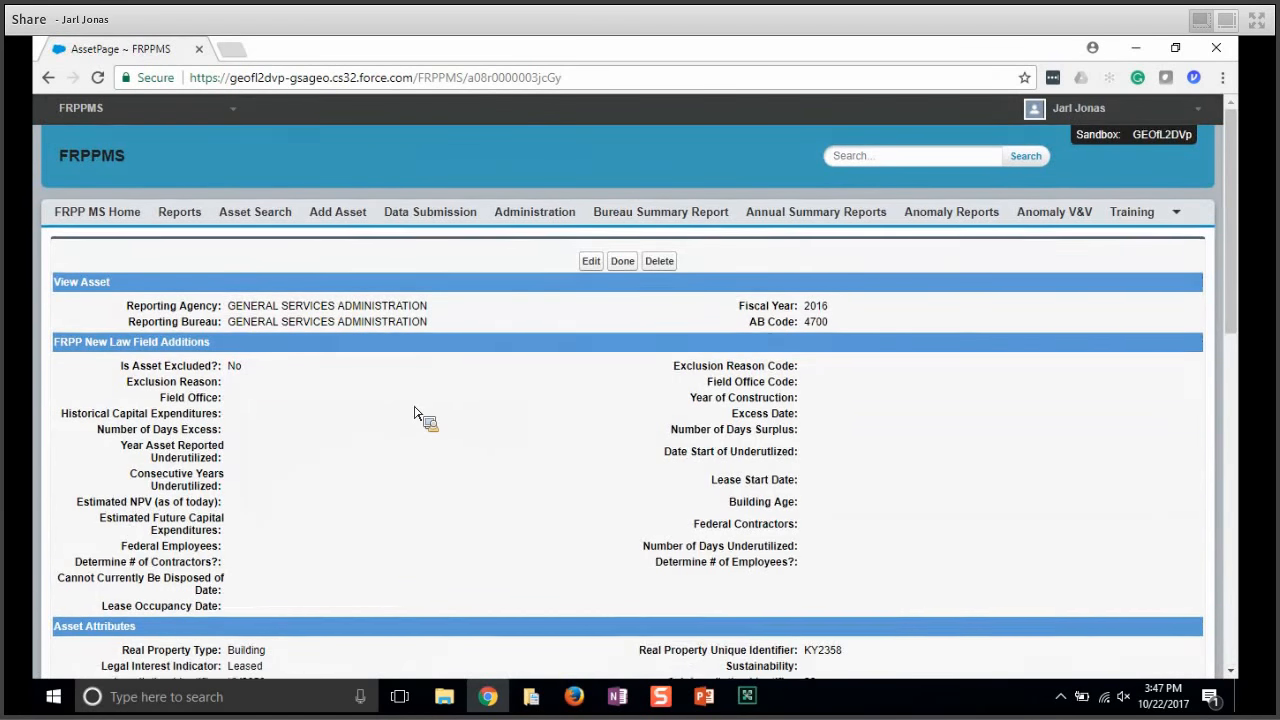
{"action": "scroll", "coordinate": [415, 412], "scroll_direction": "down", "scroll_amount": 1}
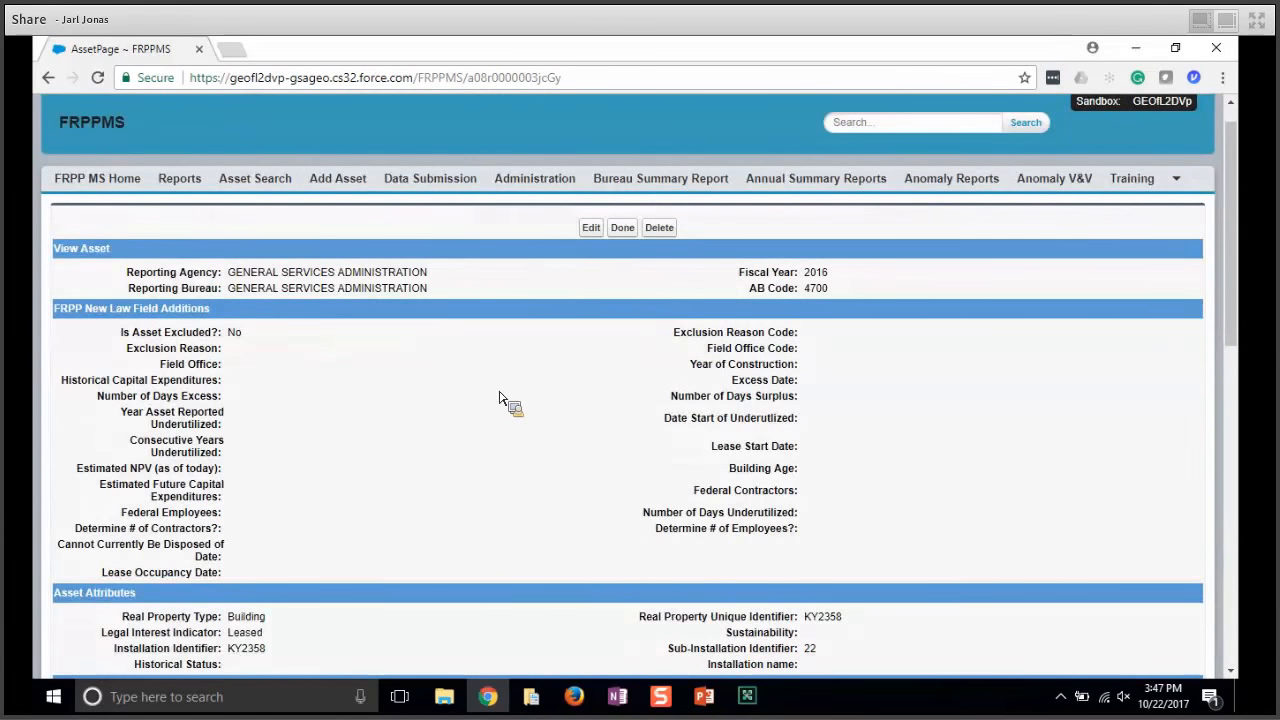
{"action": "left_click", "coordinate": [663, 232]}
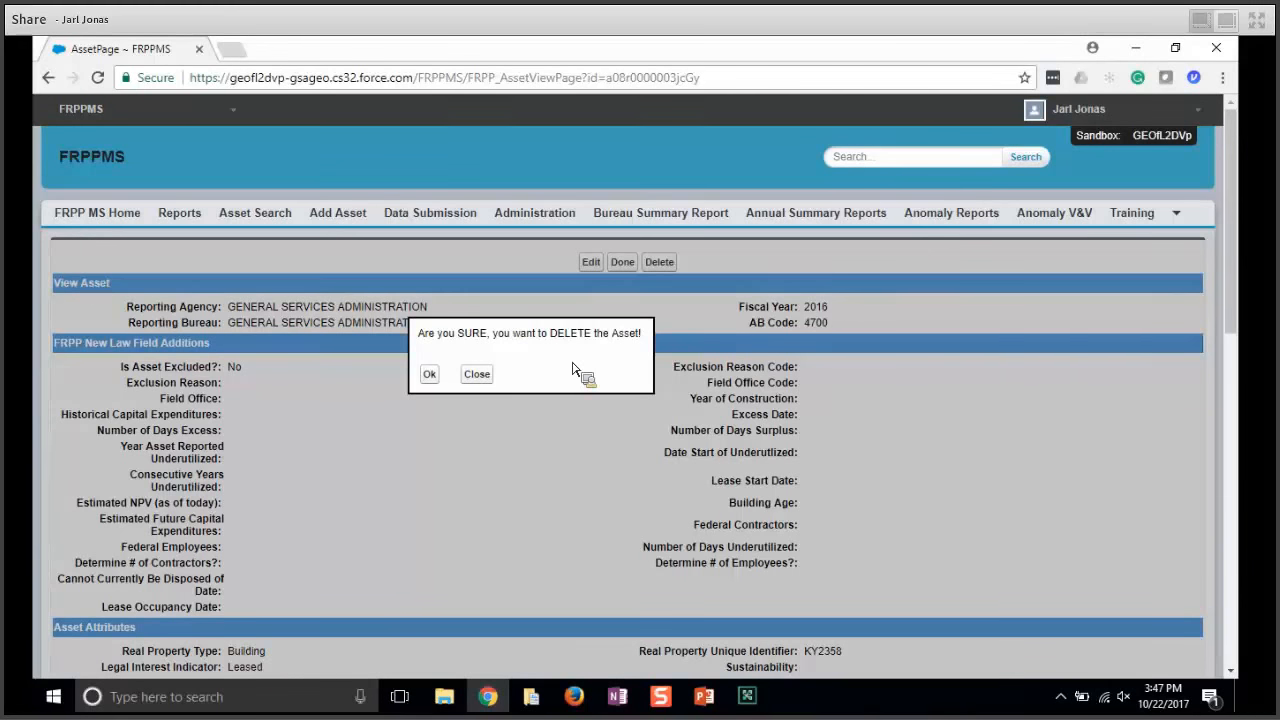
{"action": "left_click", "coordinate": [433, 380]}
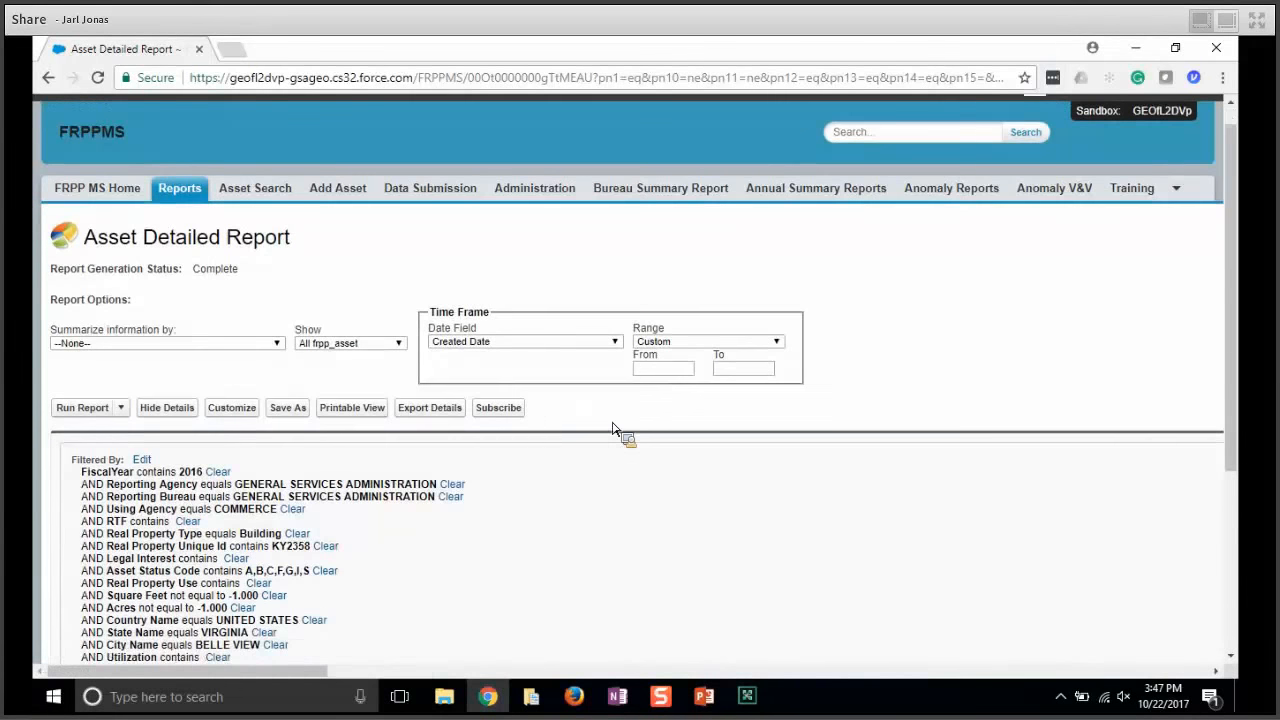
{"action": "scroll", "coordinate": [614, 429], "scroll_direction": "down", "scroll_amount": 3}
{"action": "scroll", "coordinate": [614, 429], "scroll_direction": "up", "scroll_amount": 3}
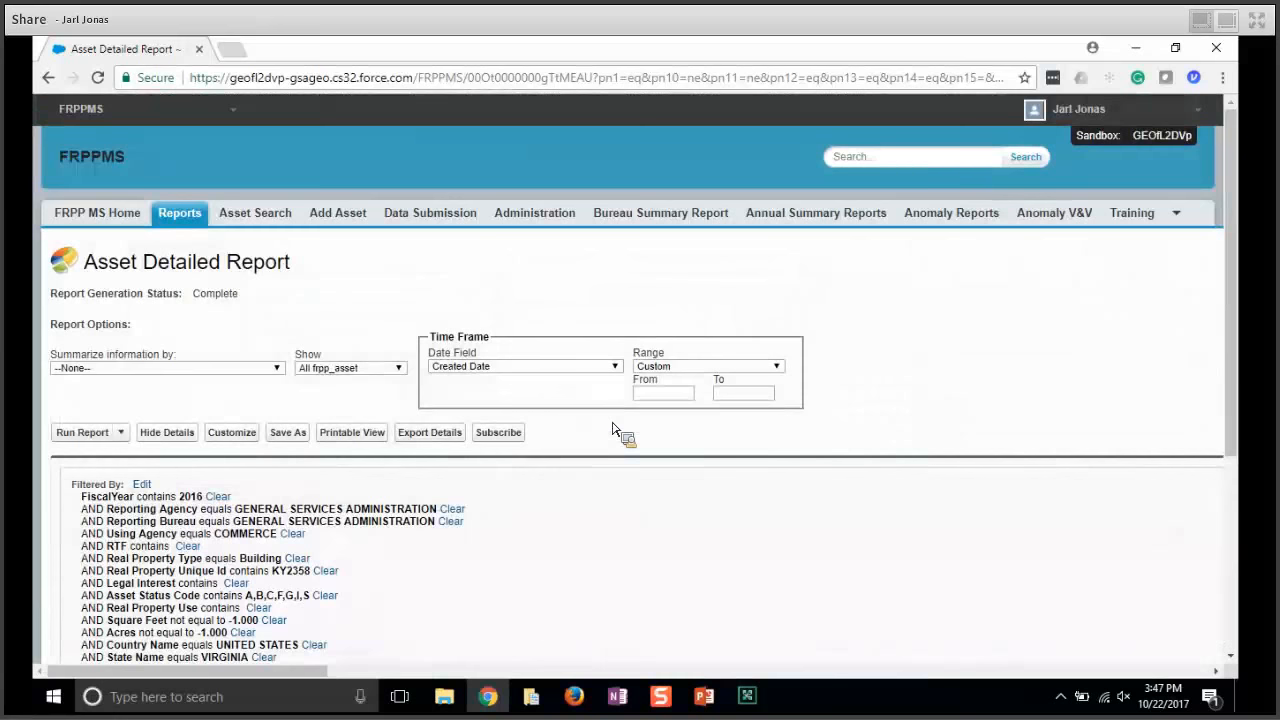
Step: Go back to the FRPP MS home page, and switch to the Google Slides presentation's section on submitting multiple assets via XML
{"action": "left_click", "coordinate": [241, 220]}
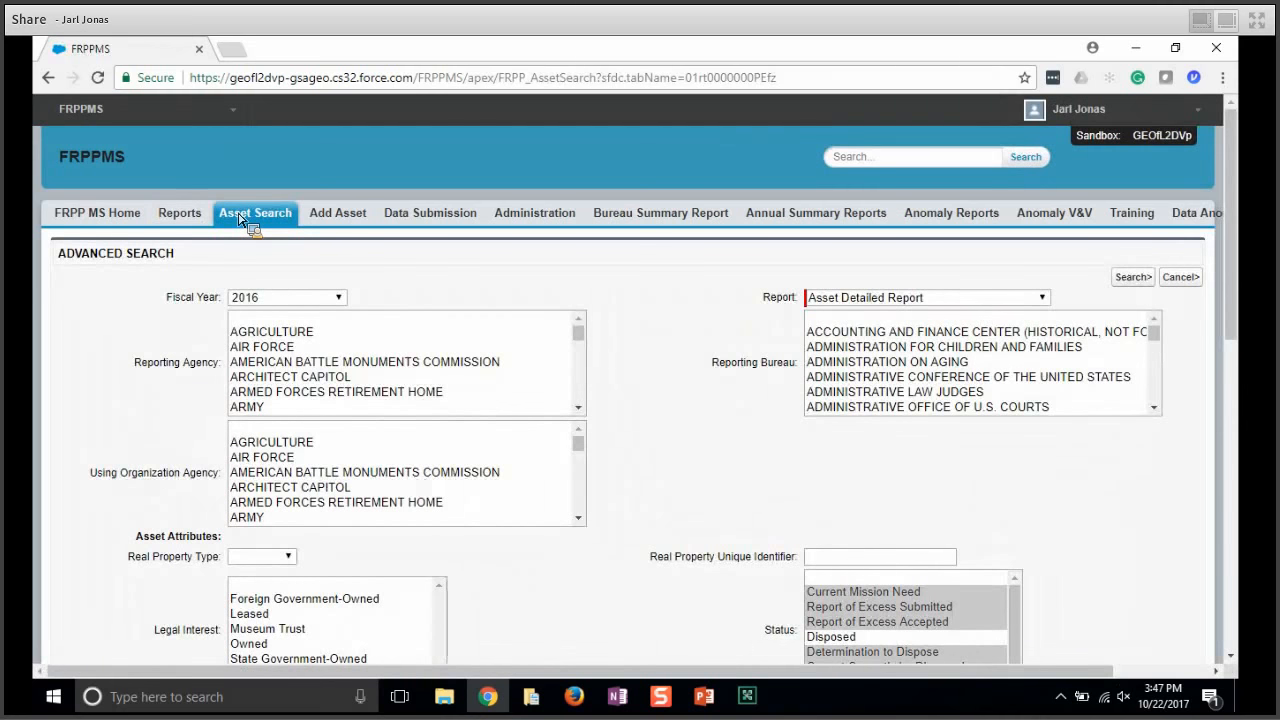
{"action": "left_click", "coordinate": [87, 222]}
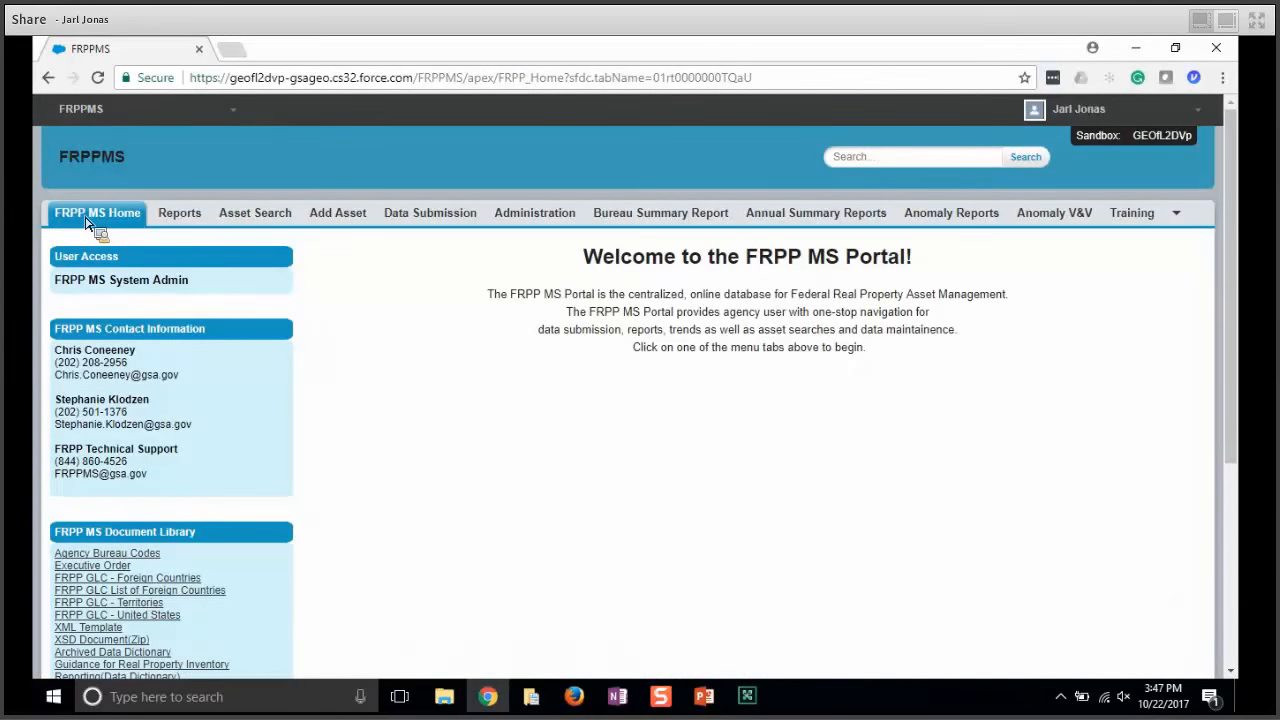
{"action": "key", "text": "alt+Tab"}
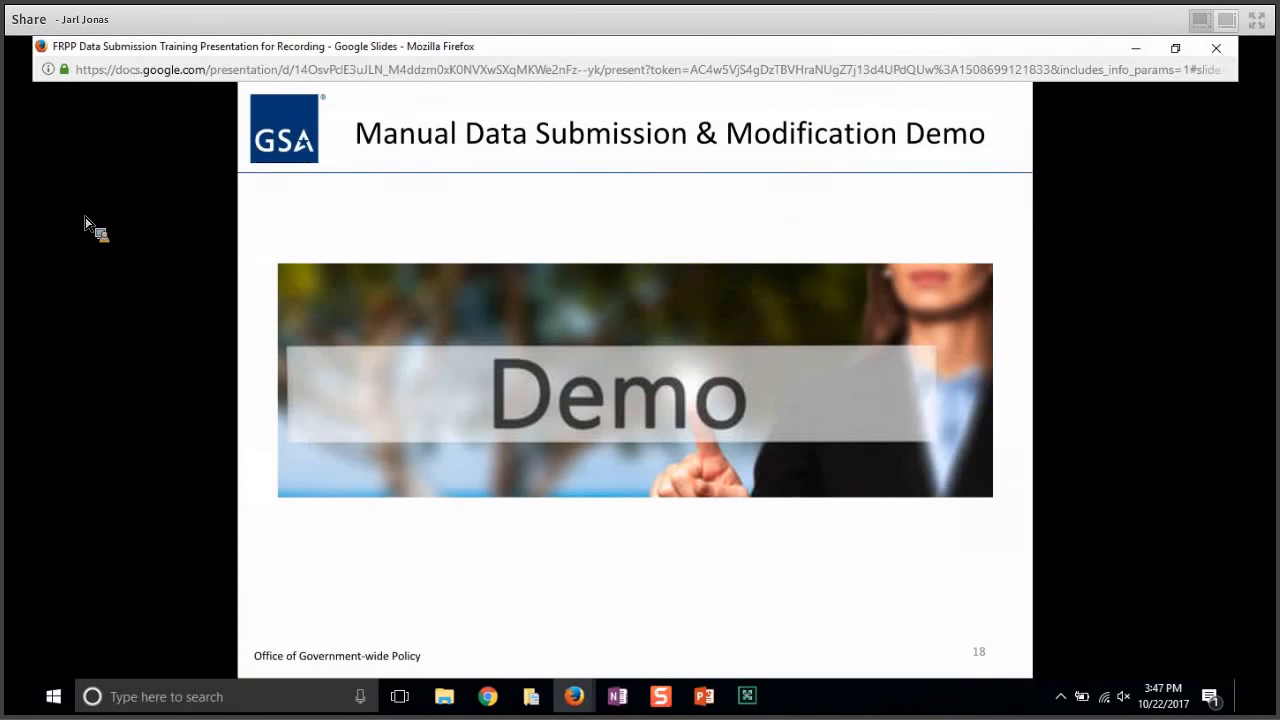
{"action": "key", "text": "Right"}
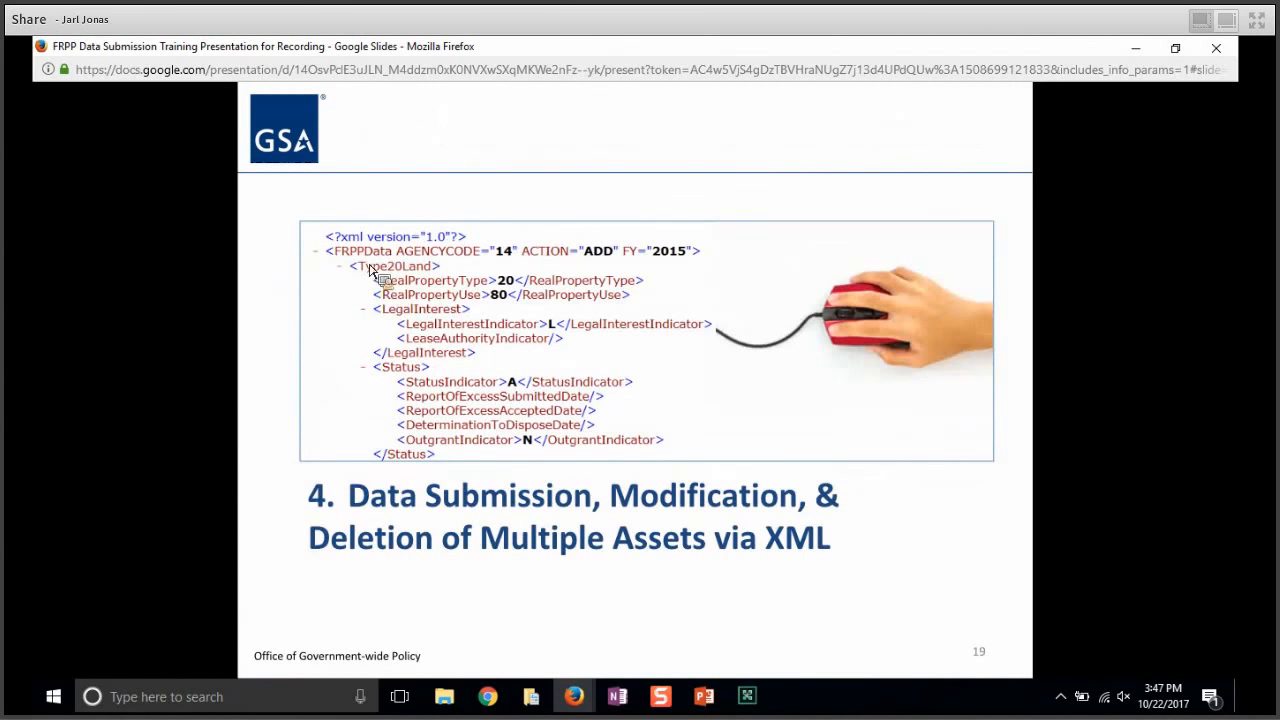
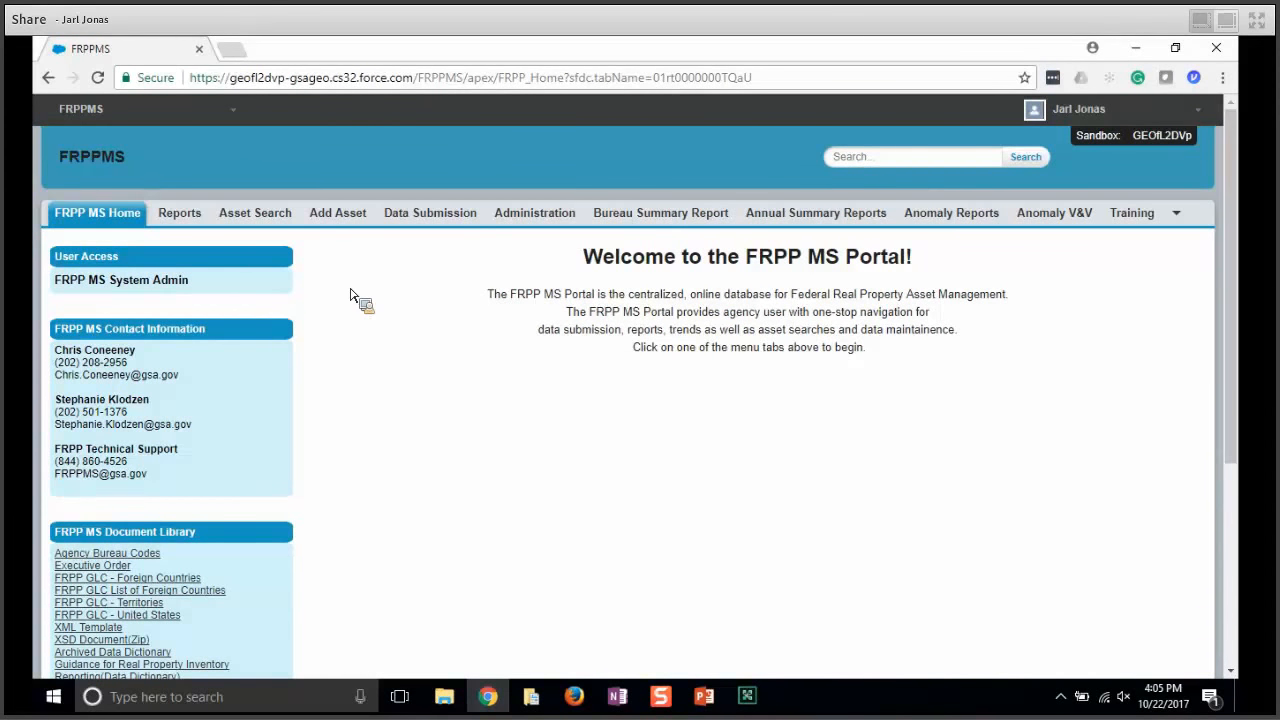
Step: Open the Data Submission page and set the Attach, Validate and Upload agency to GENERAL SERVICES ADMINISTRATION
{"action": "left_click", "coordinate": [428, 214]}
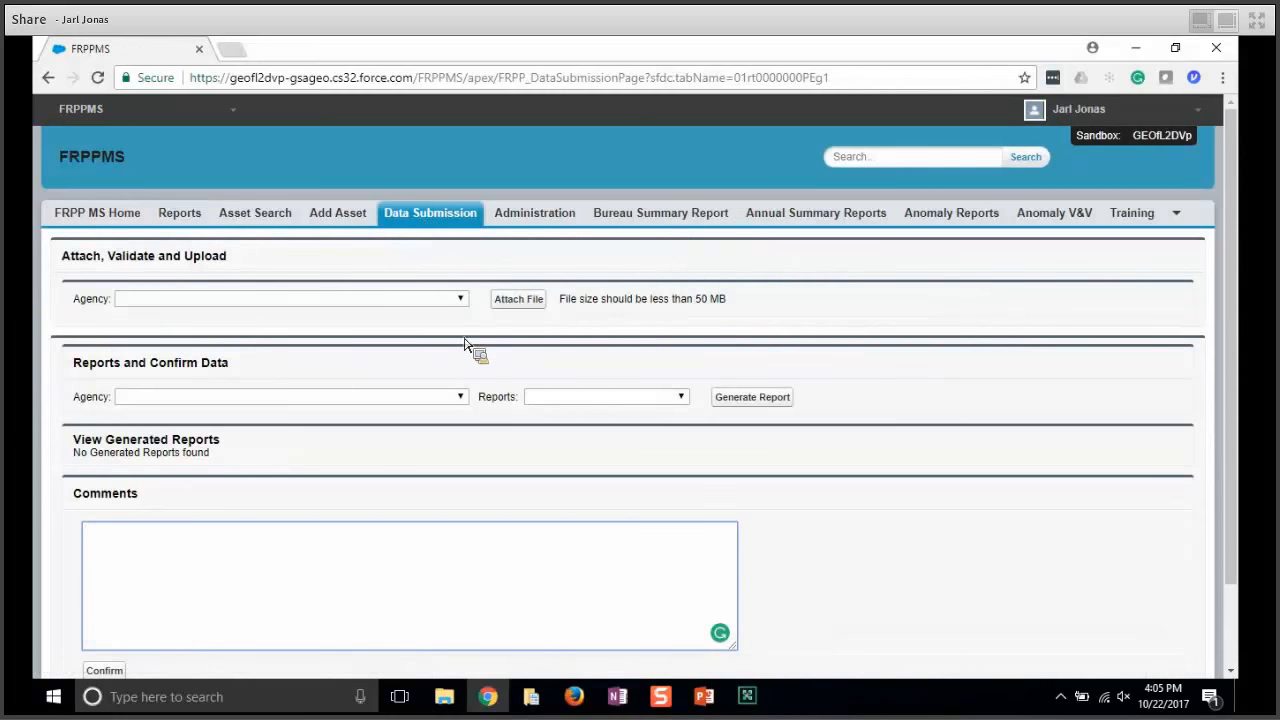
{"action": "left_click", "coordinate": [462, 299]}
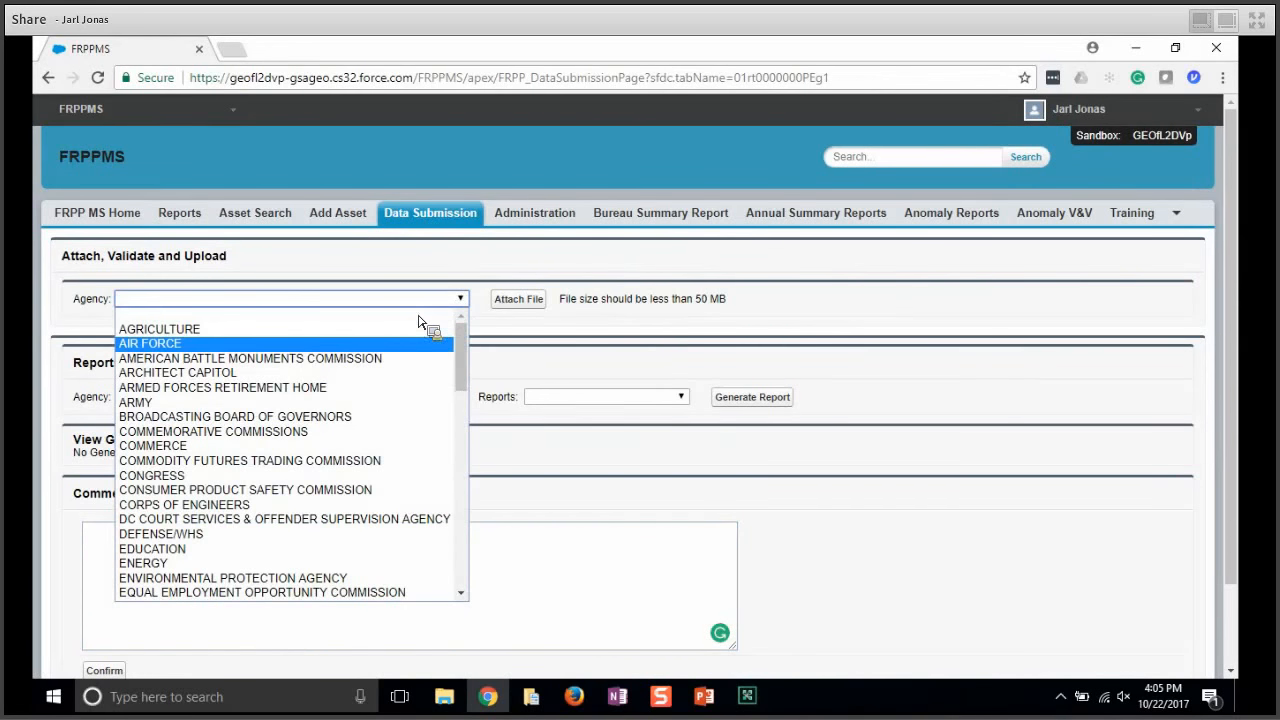
{"action": "key", "text": "g"}
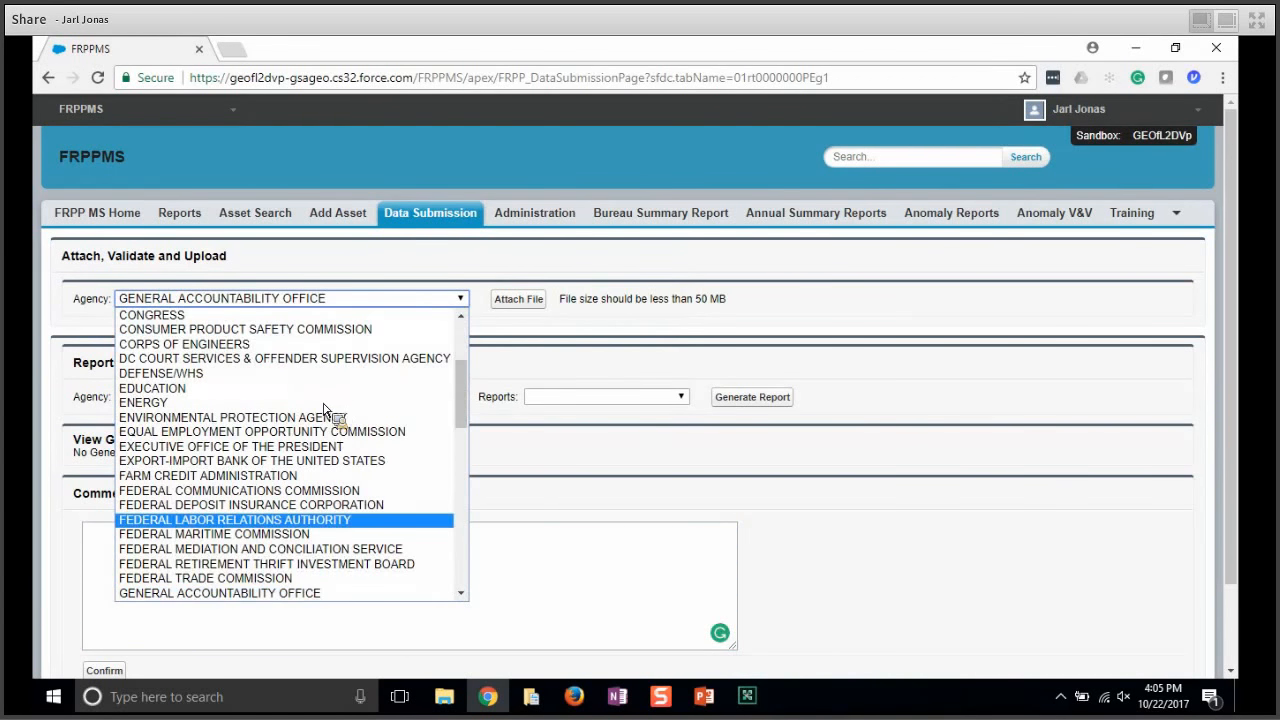
{"action": "key", "text": "Up"}
{"action": "key", "text": "Down"}
{"action": "key", "text": "Down"}
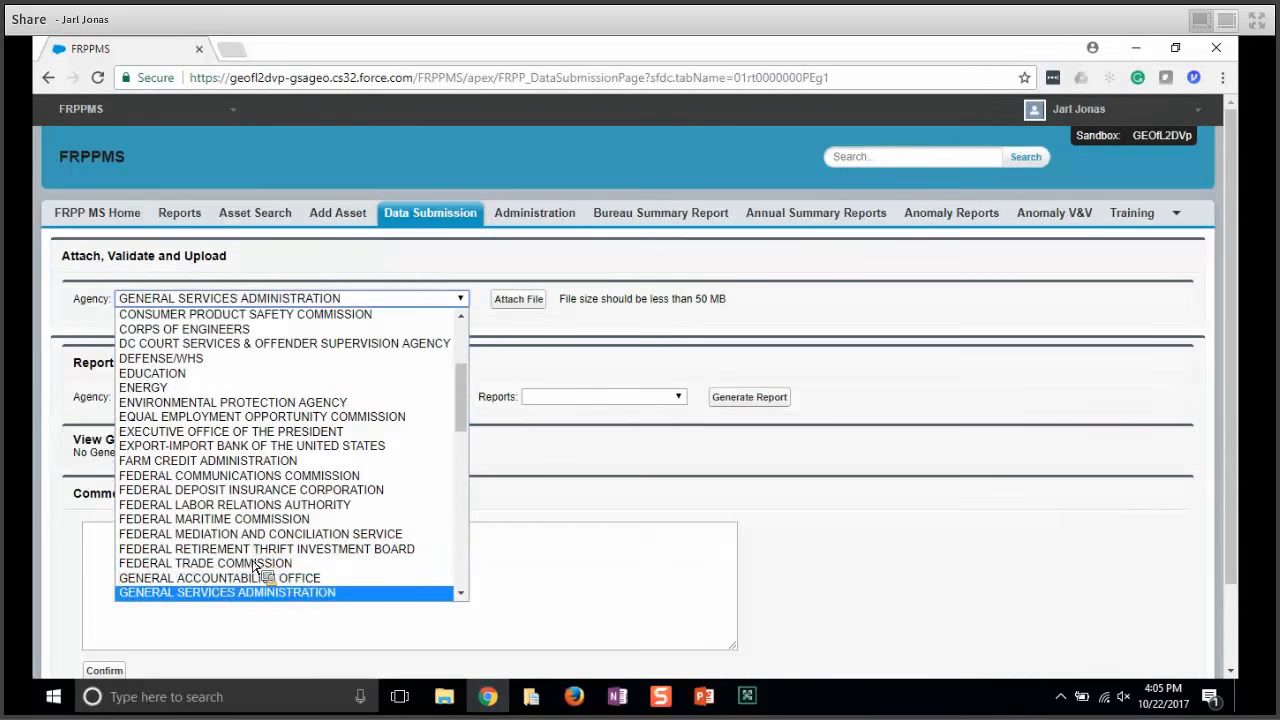
{"action": "left_click", "coordinate": [236, 592]}
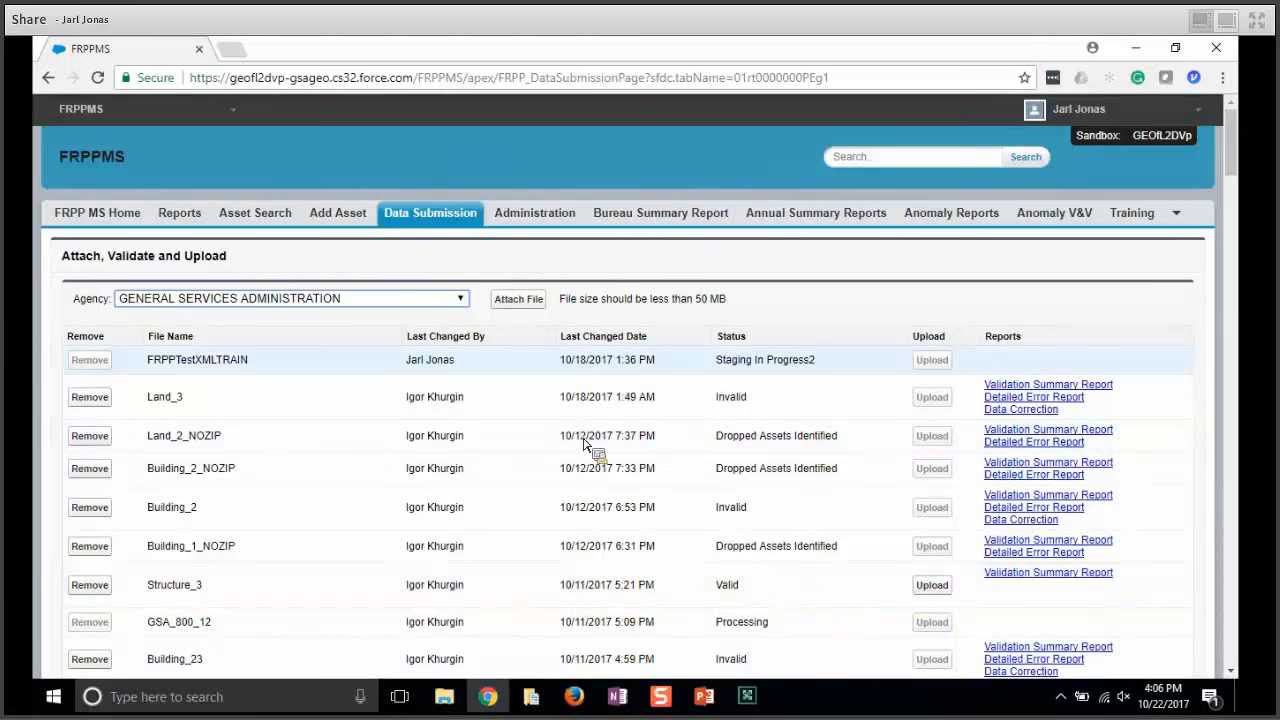
Step: Attach the file FRPPTestXMLTRAIN.xml from the Desktop folder to the data submission and return to the Data Submission page
{"action": "left_click", "coordinate": [522, 304]}
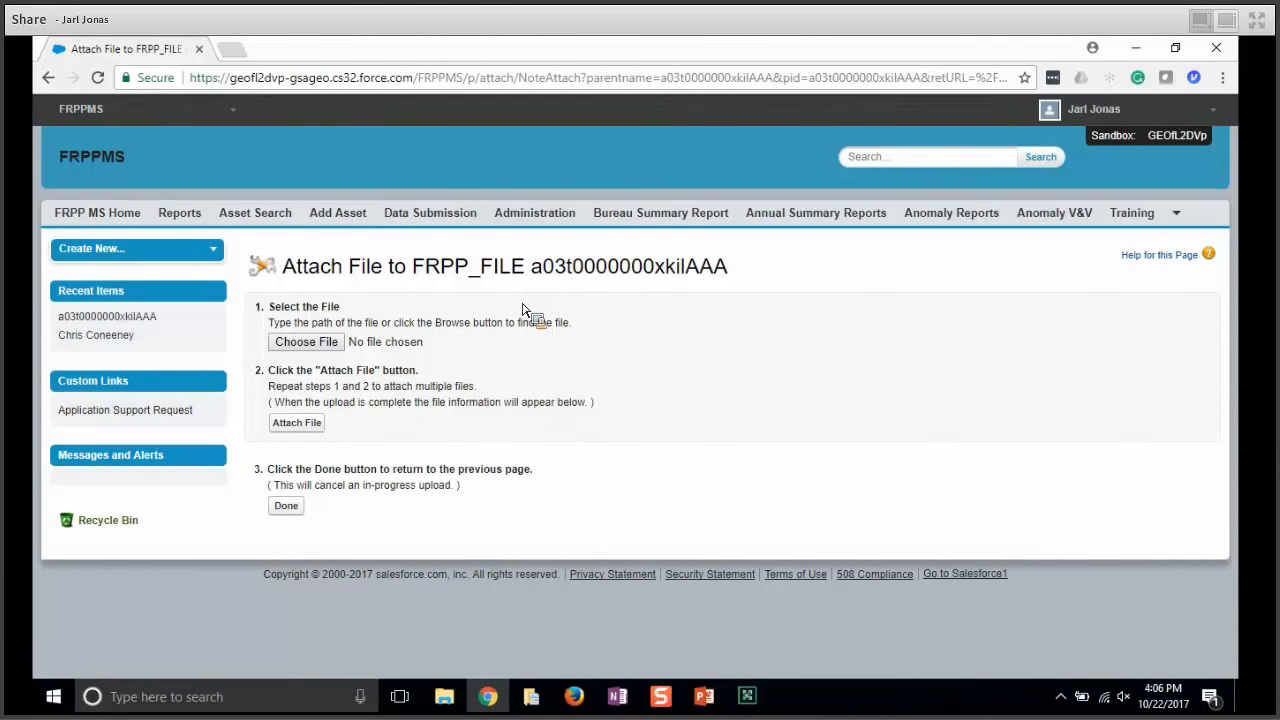
{"action": "left_click", "coordinate": [335, 348]}
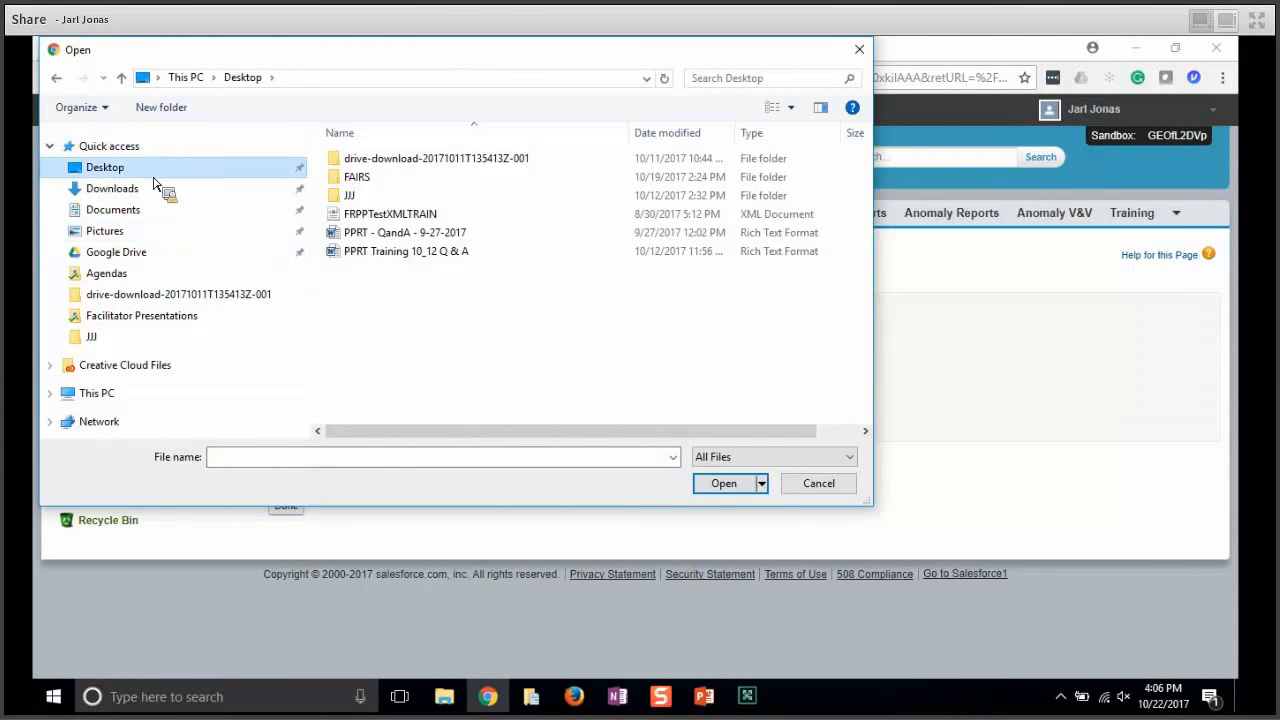
{"action": "left_click", "coordinate": [424, 220]}
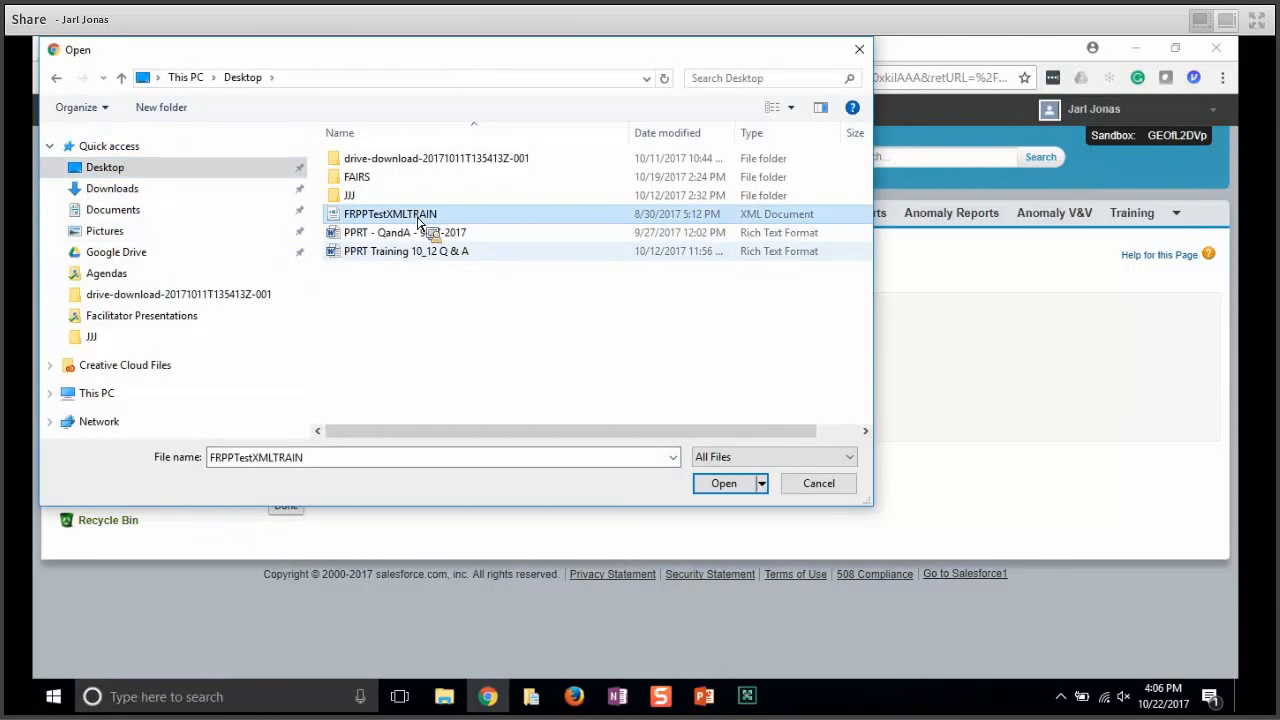
{"action": "left_click", "coordinate": [733, 489]}
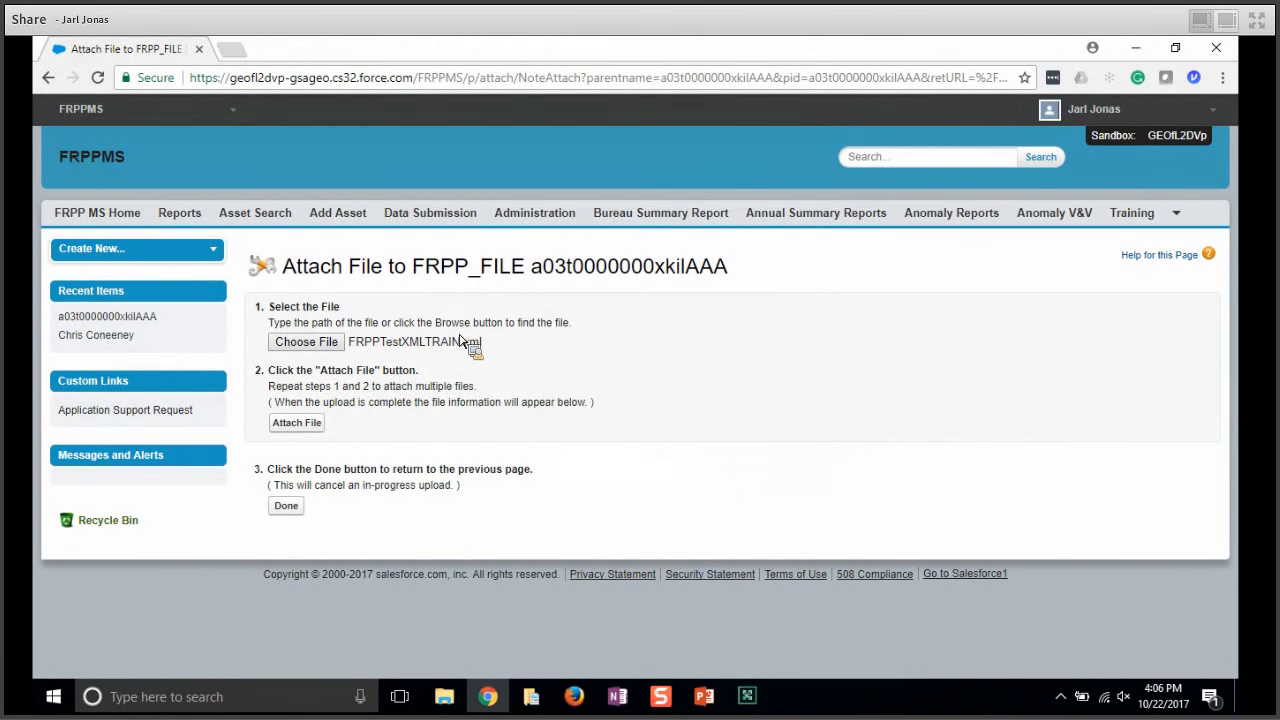
{"action": "left_click", "coordinate": [297, 423]}
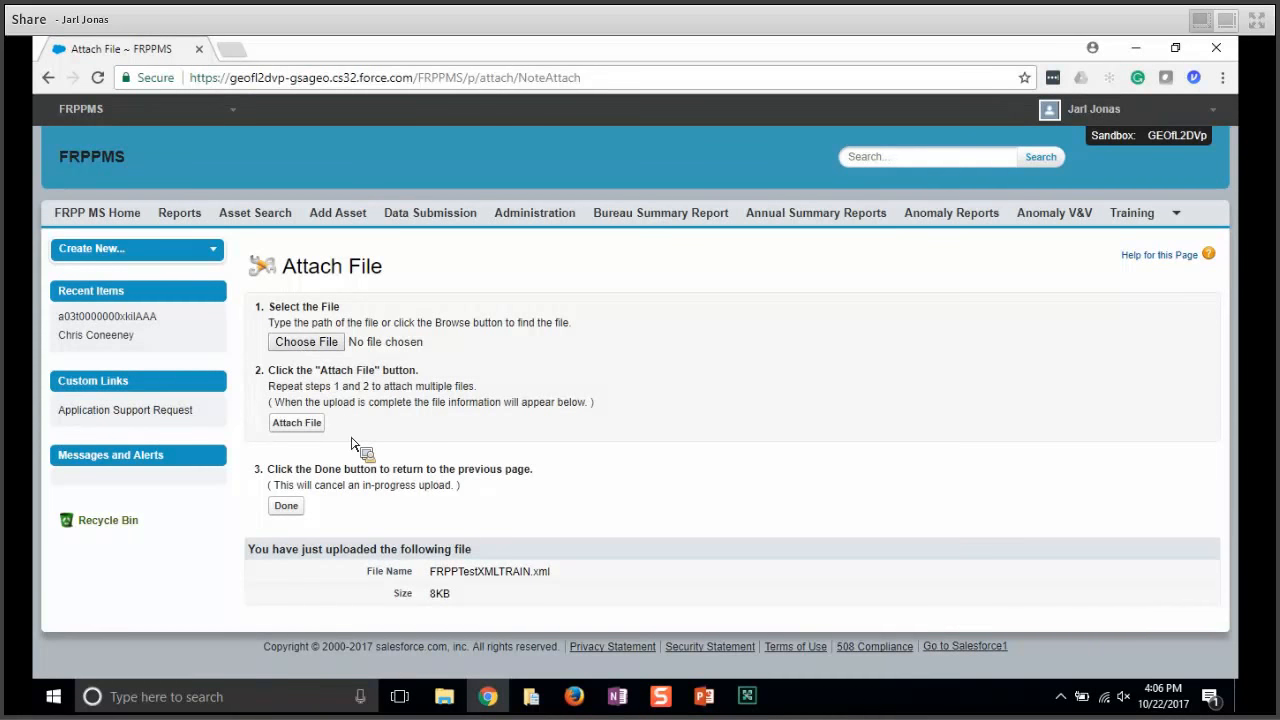
{"action": "left_click", "coordinate": [290, 512]}
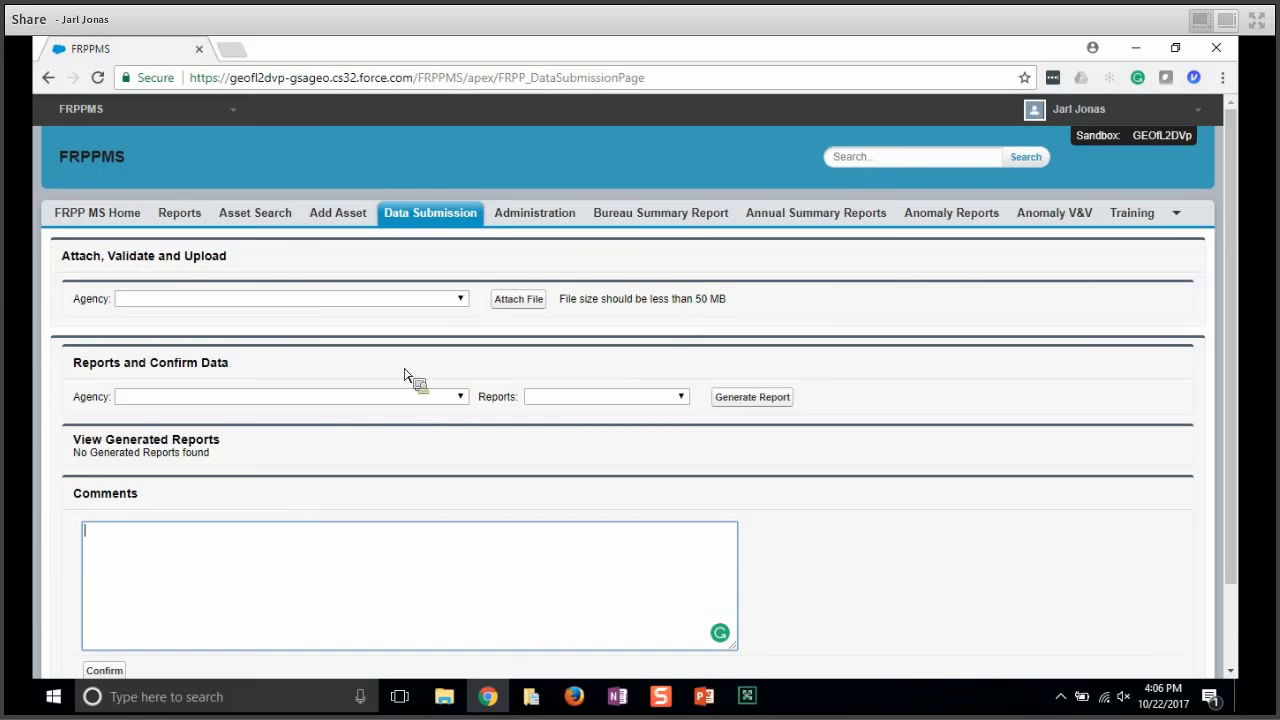
Step: Select GENERAL SERVICES ADMINISTRATION again as the agency to list its submitted files
{"action": "left_click", "coordinate": [462, 300]}
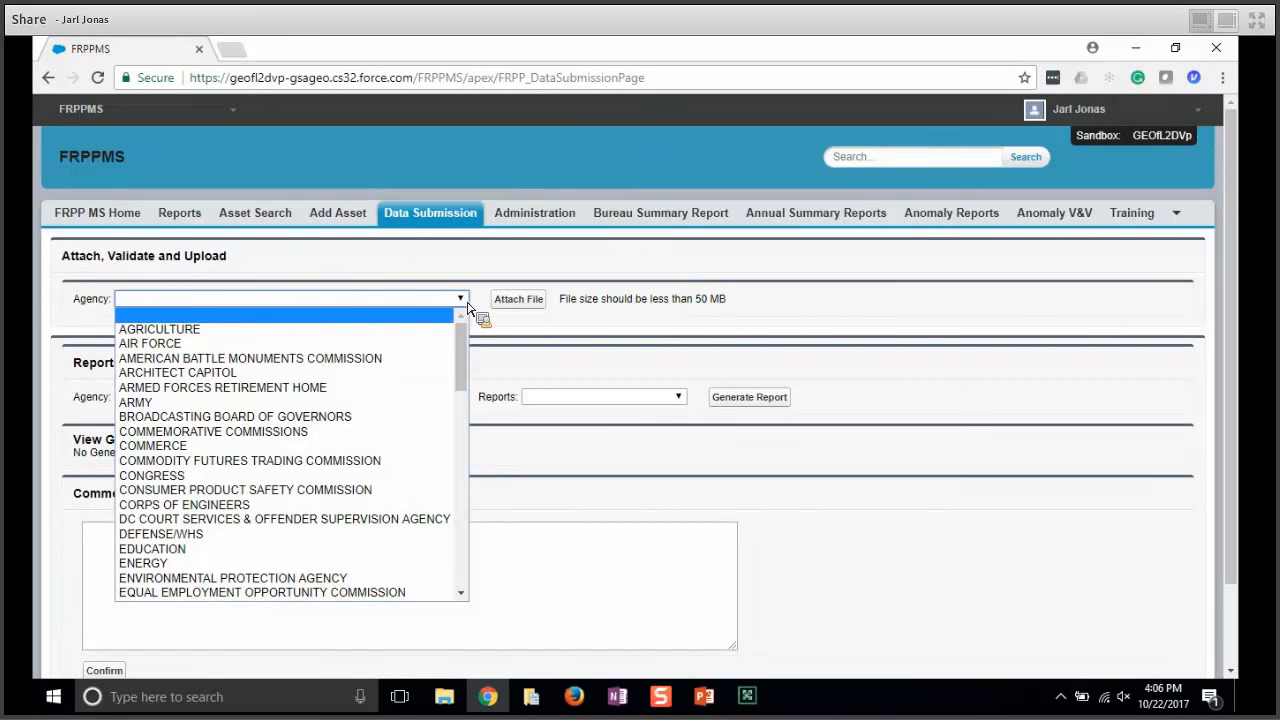
{"action": "key", "text": "g"}
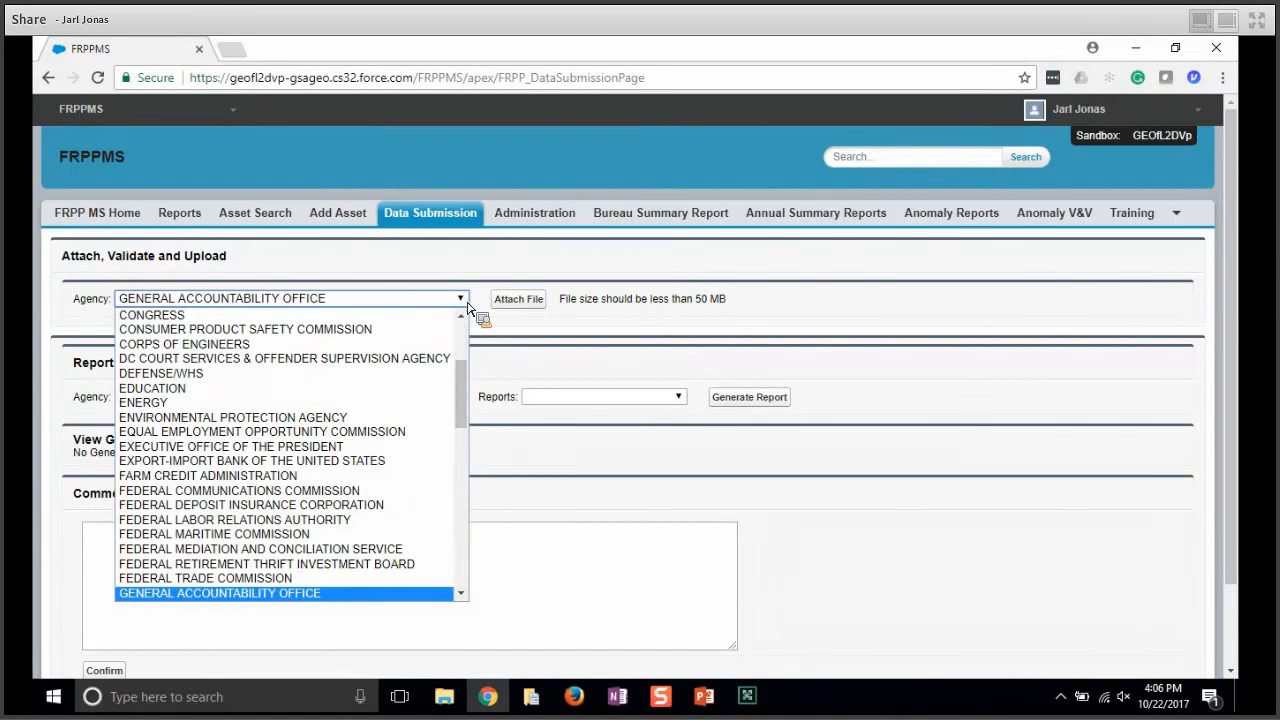
{"action": "key", "text": "Down"}
{"action": "left_click", "coordinate": [232, 595]}
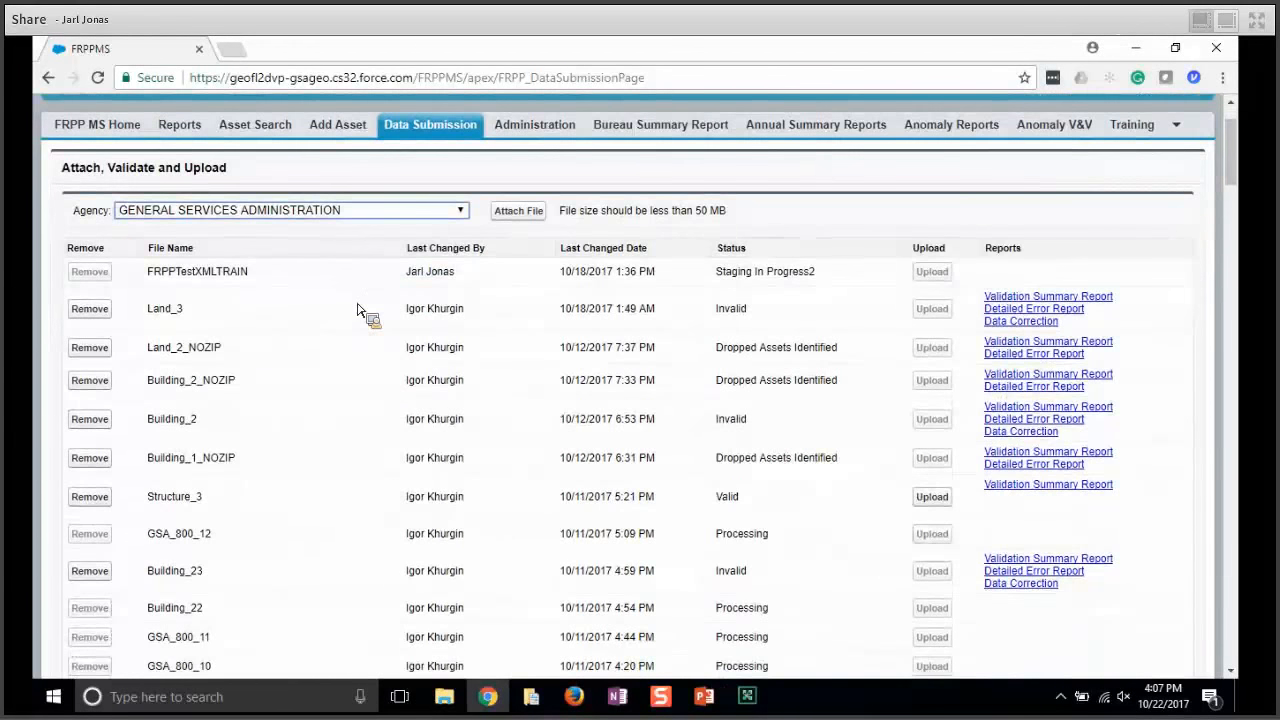
Step: Examine the submitted files' statuses, upload availability, and validation, error, data correction and threshold reports
{"action": "scroll", "coordinate": [358, 309], "scroll_direction": "down", "scroll_amount": 1}
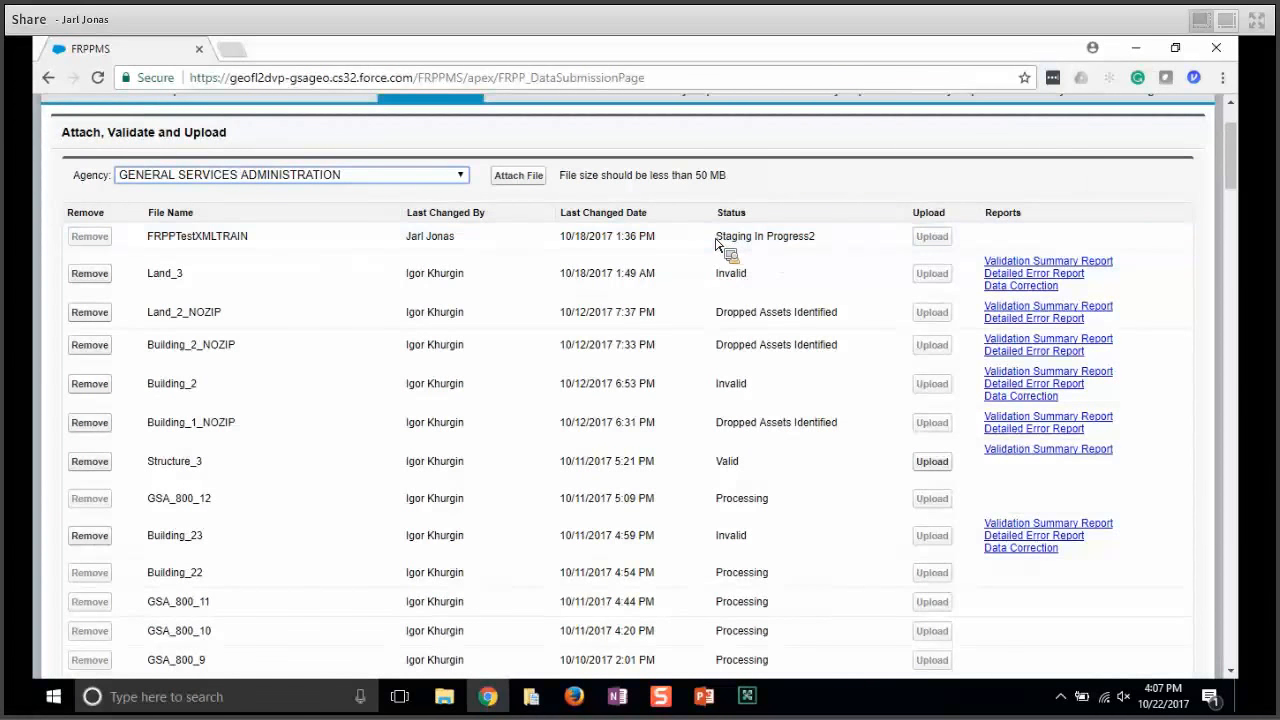
{"action": "scroll", "coordinate": [716, 244], "scroll_direction": "down", "scroll_amount": 2}
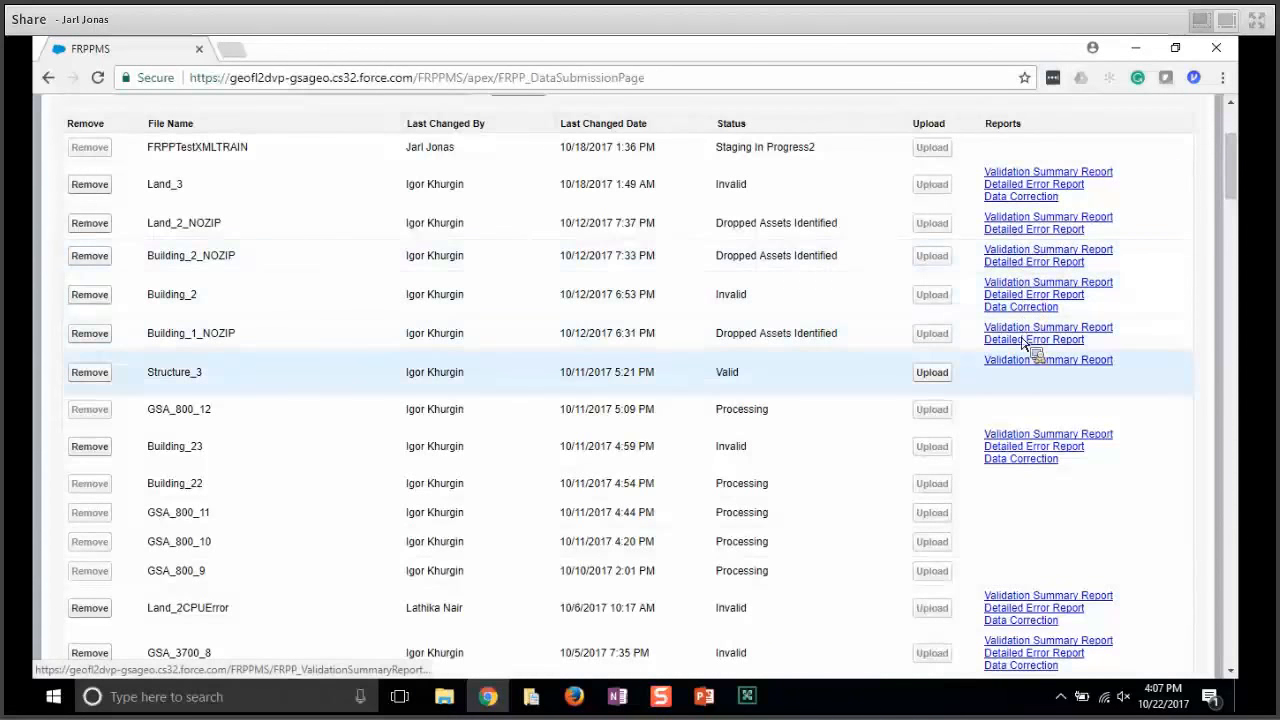
{"action": "scroll", "coordinate": [1022, 350], "scroll_direction": "down", "scroll_amount": 2}
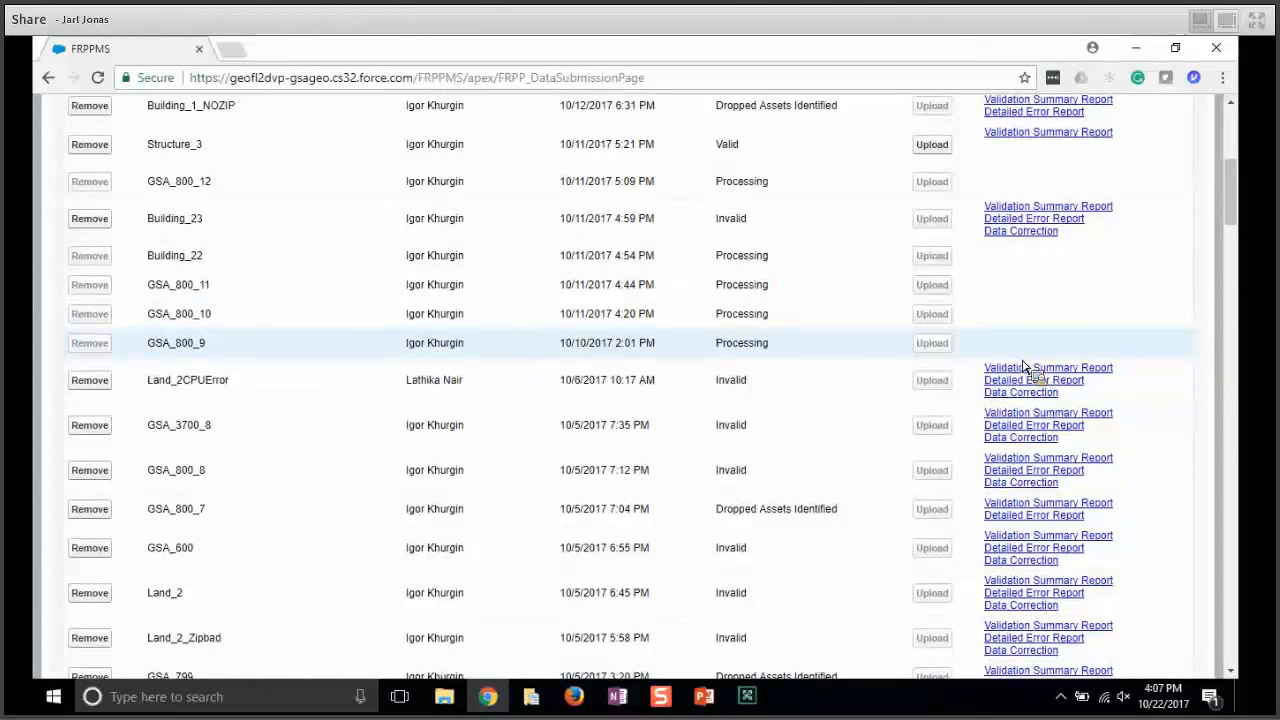
{"action": "scroll", "coordinate": [1022, 368], "scroll_direction": "down", "scroll_amount": 1}
{"action": "scroll", "coordinate": [1022, 368], "scroll_direction": "down", "scroll_amount": 2}
{"action": "scroll", "coordinate": [1030, 370], "scroll_direction": "down", "scroll_amount": 3}
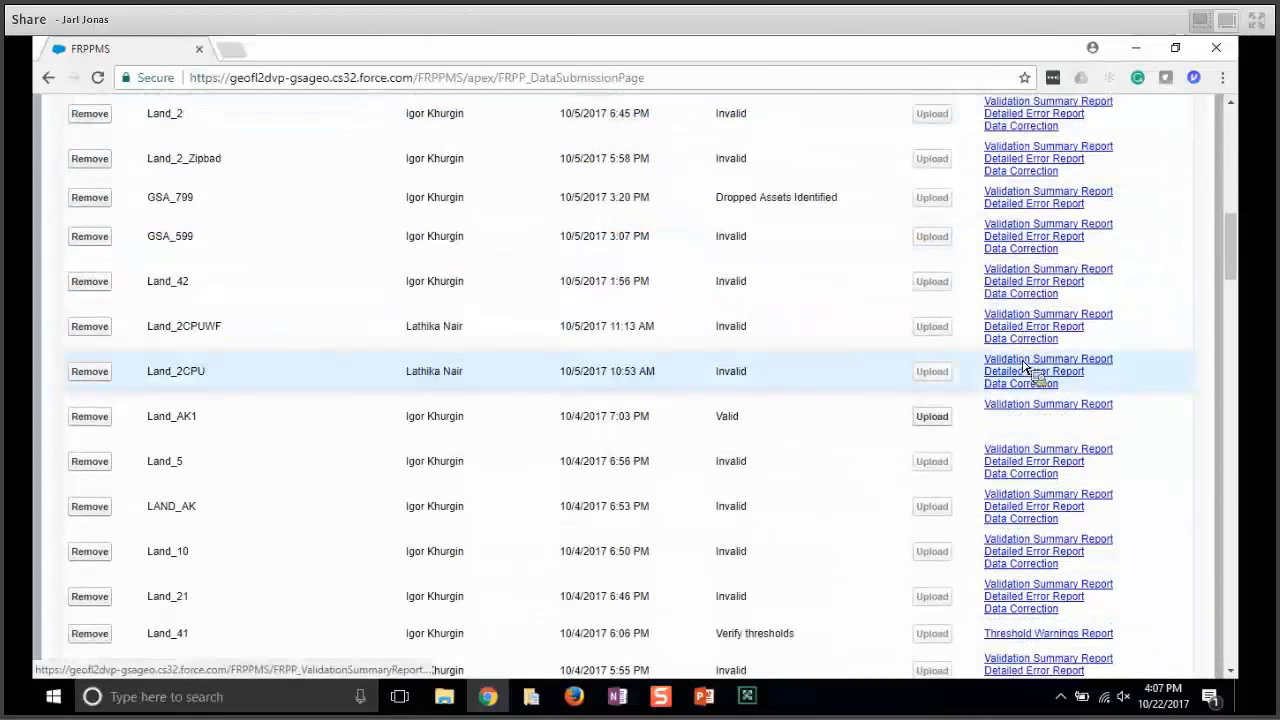
{"action": "scroll", "coordinate": [1027, 370], "scroll_direction": "down", "scroll_amount": 3}
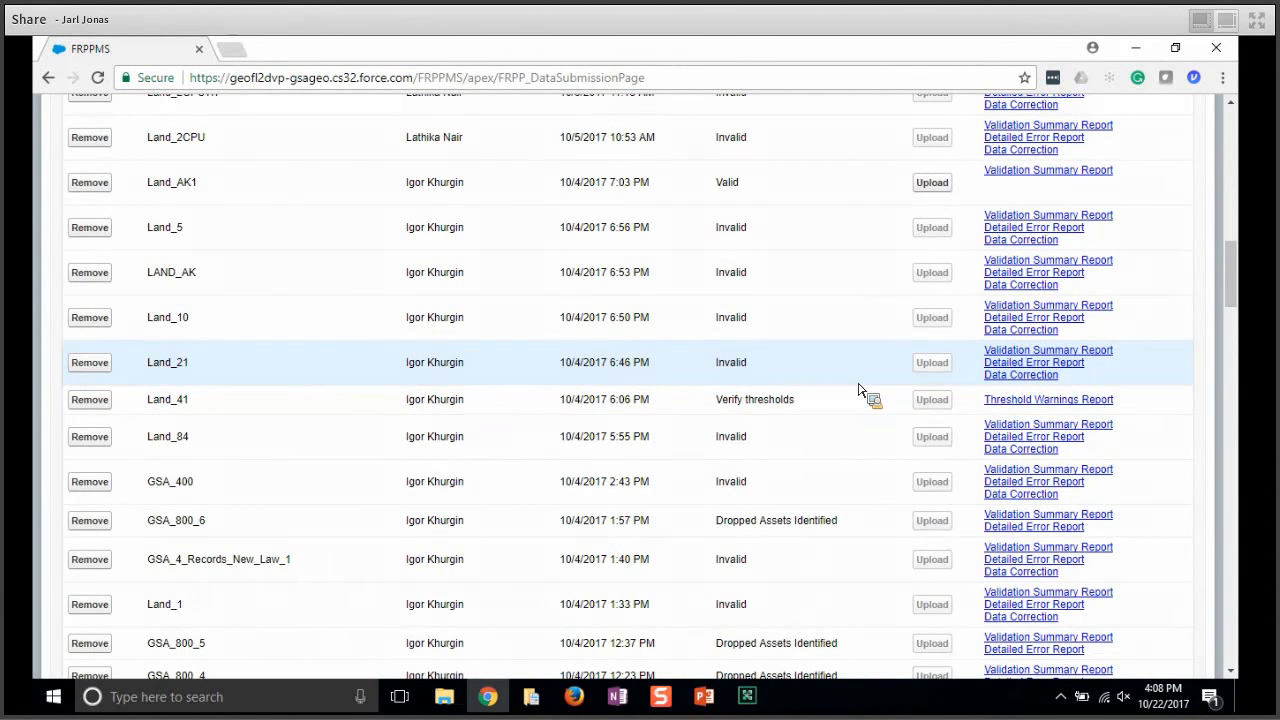
{"action": "scroll", "coordinate": [858, 390], "scroll_direction": "up", "scroll_amount": 1}
{"action": "scroll", "coordinate": [858, 390], "scroll_direction": "up", "scroll_amount": 6}
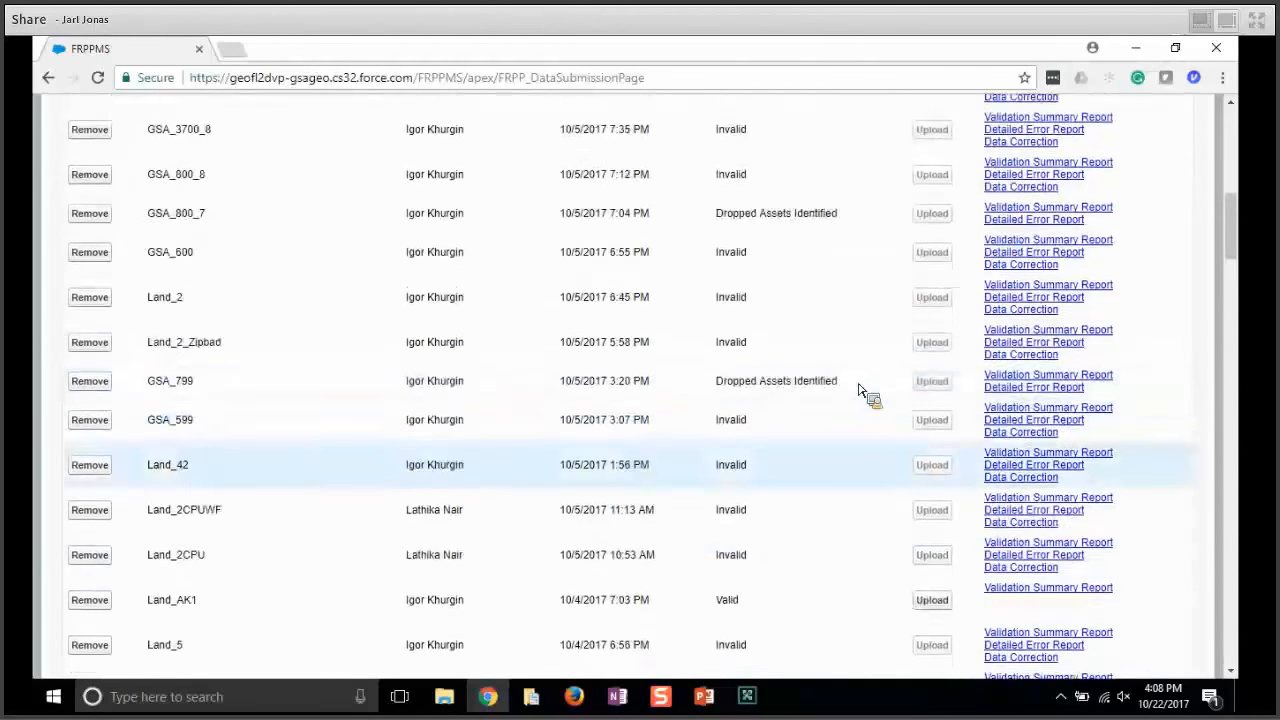
{"action": "scroll", "coordinate": [858, 390], "scroll_direction": "up", "scroll_amount": 5}
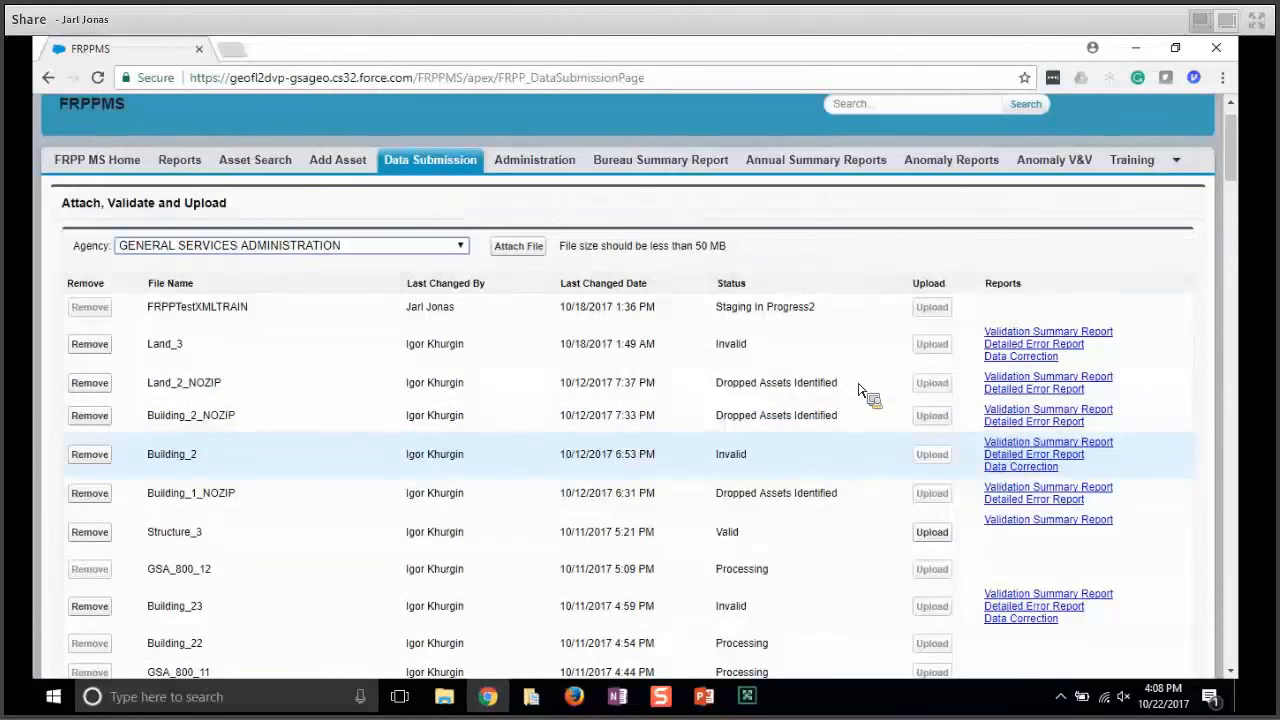
{"action": "scroll", "coordinate": [858, 390], "scroll_direction": "up", "scroll_amount": 2}
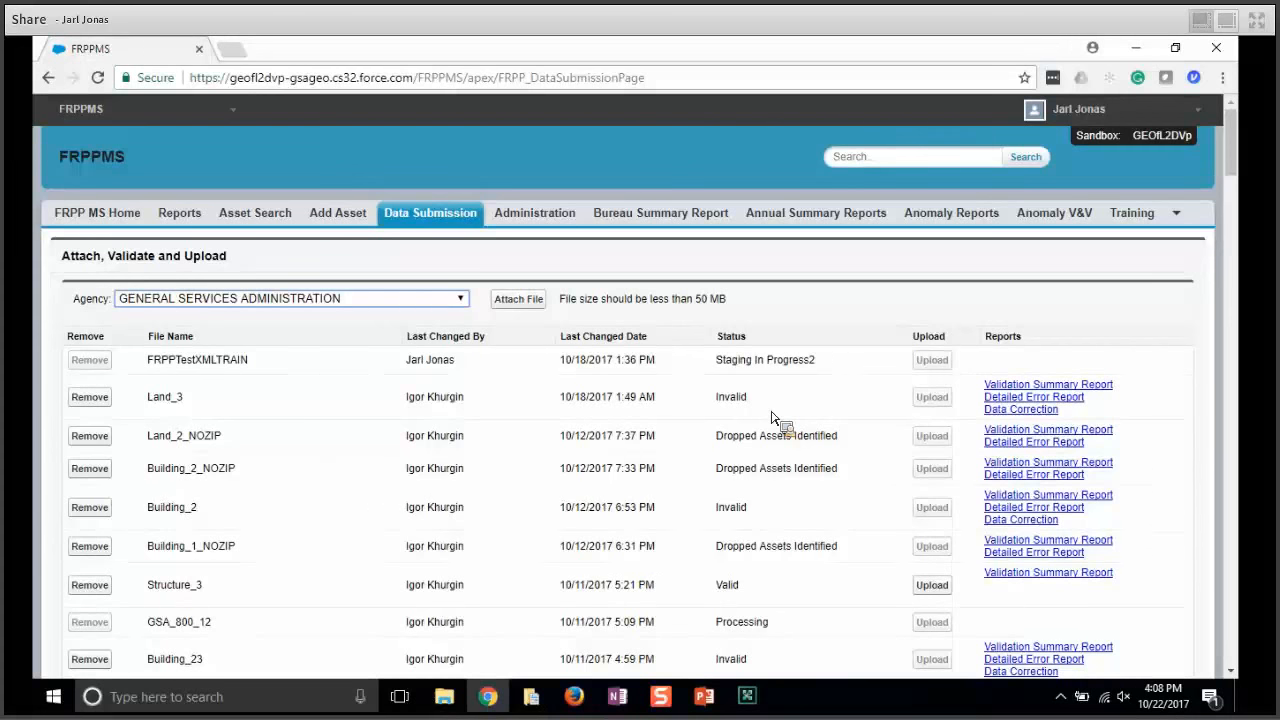
Step: Switch to the Google Slides presentation and advance to the XML process overview slide highlighting running reports and confirming data
{"action": "key", "text": "alt+Tab"}
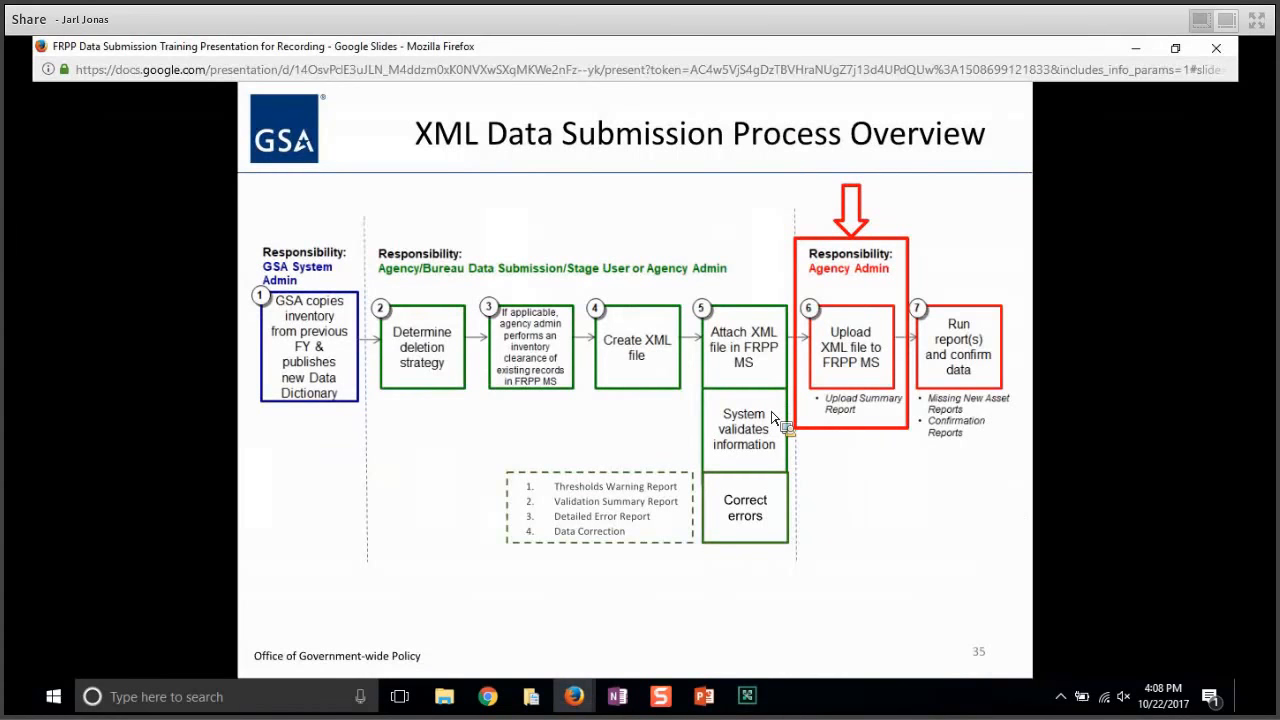
{"action": "key", "text": "Right"}
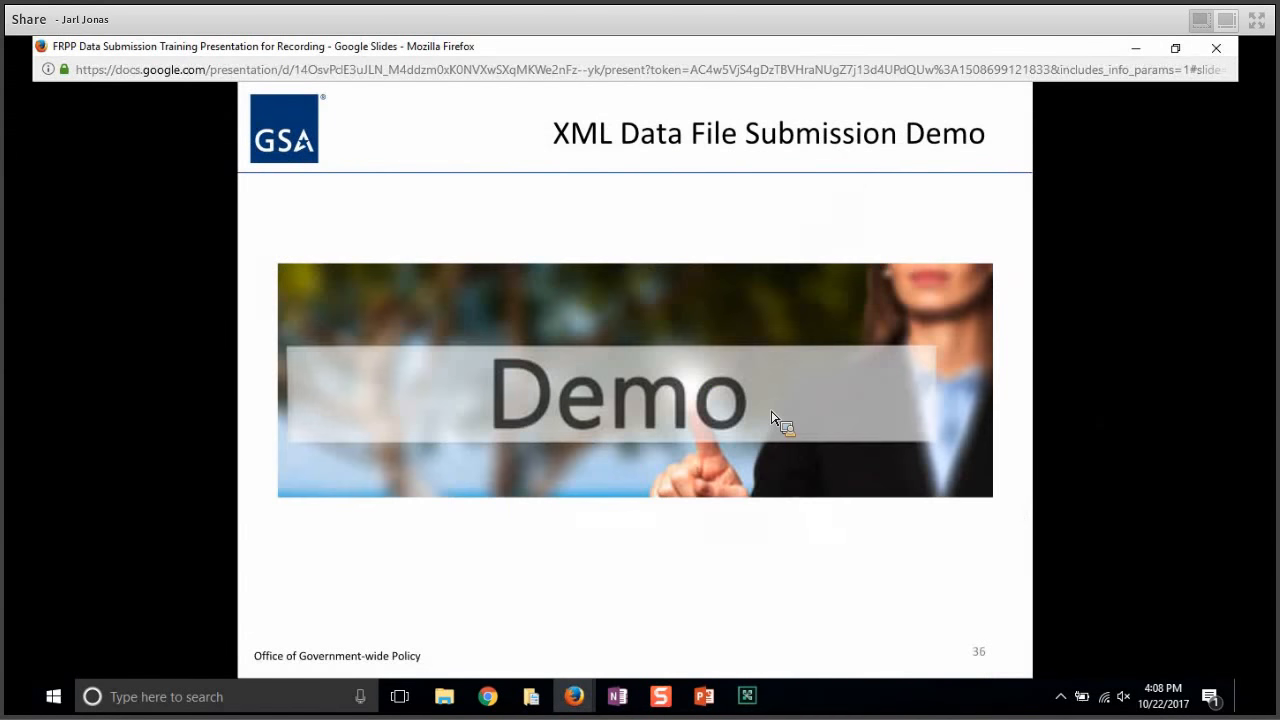
{"action": "key", "text": "Right"}
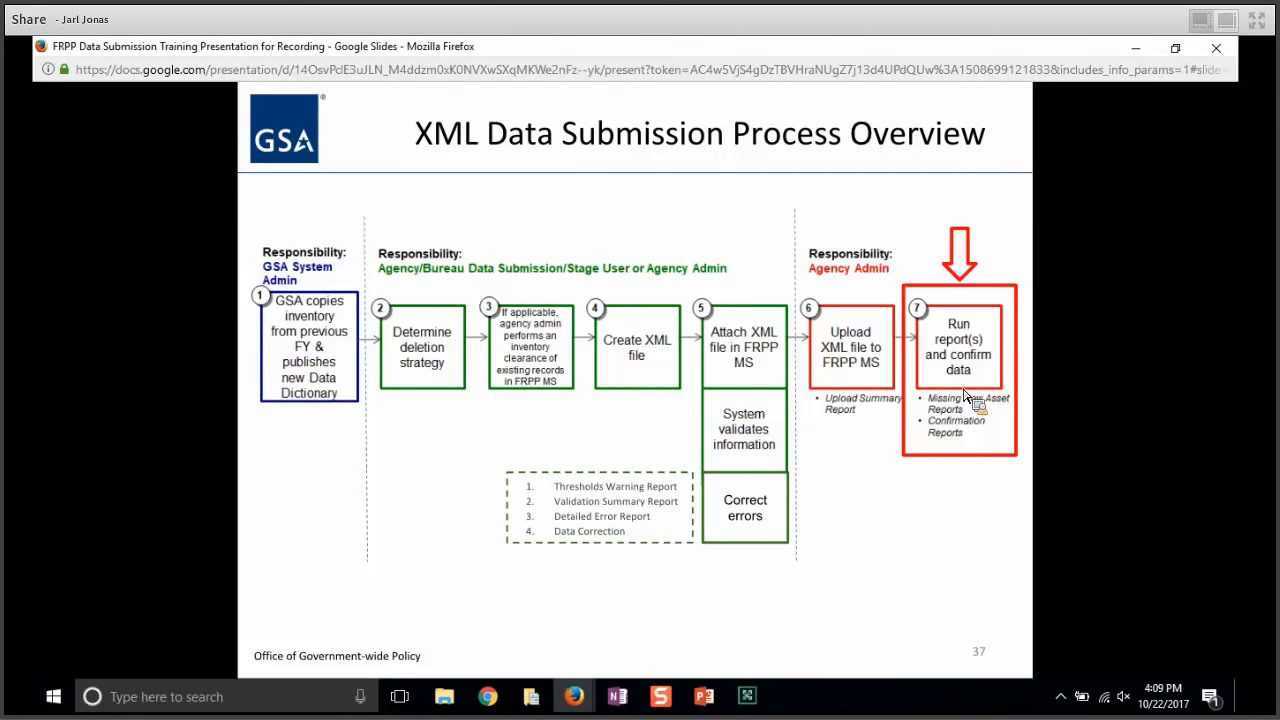
Step: Advance the presentation through the reports and data confirmation slide to the Asset Search and Summary Reports section
{"action": "key", "text": "Right"}
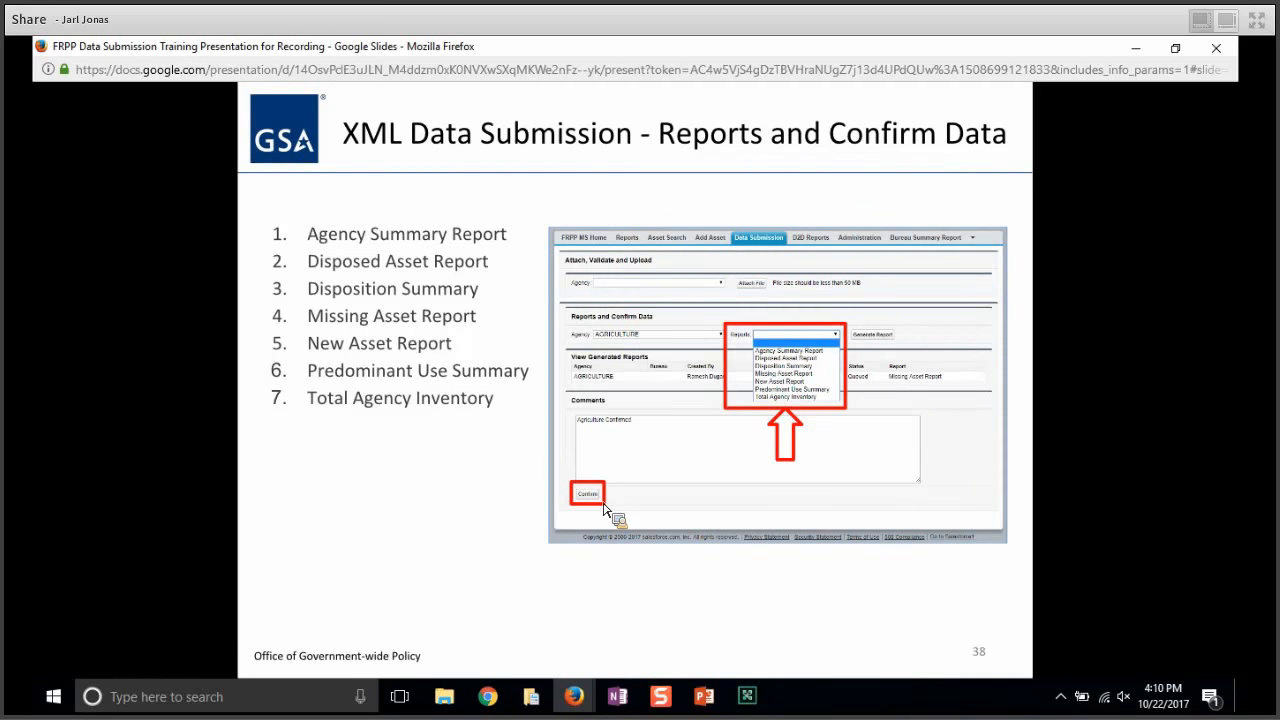
{"action": "key", "text": "Right"}
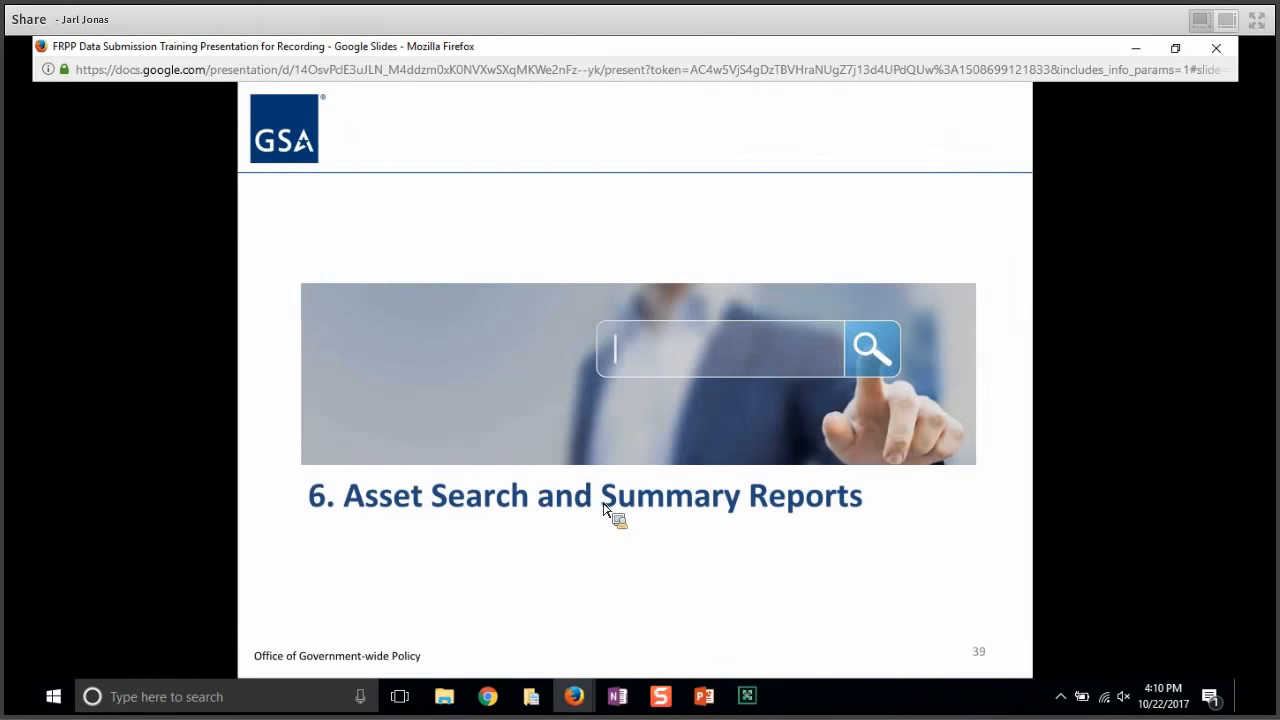
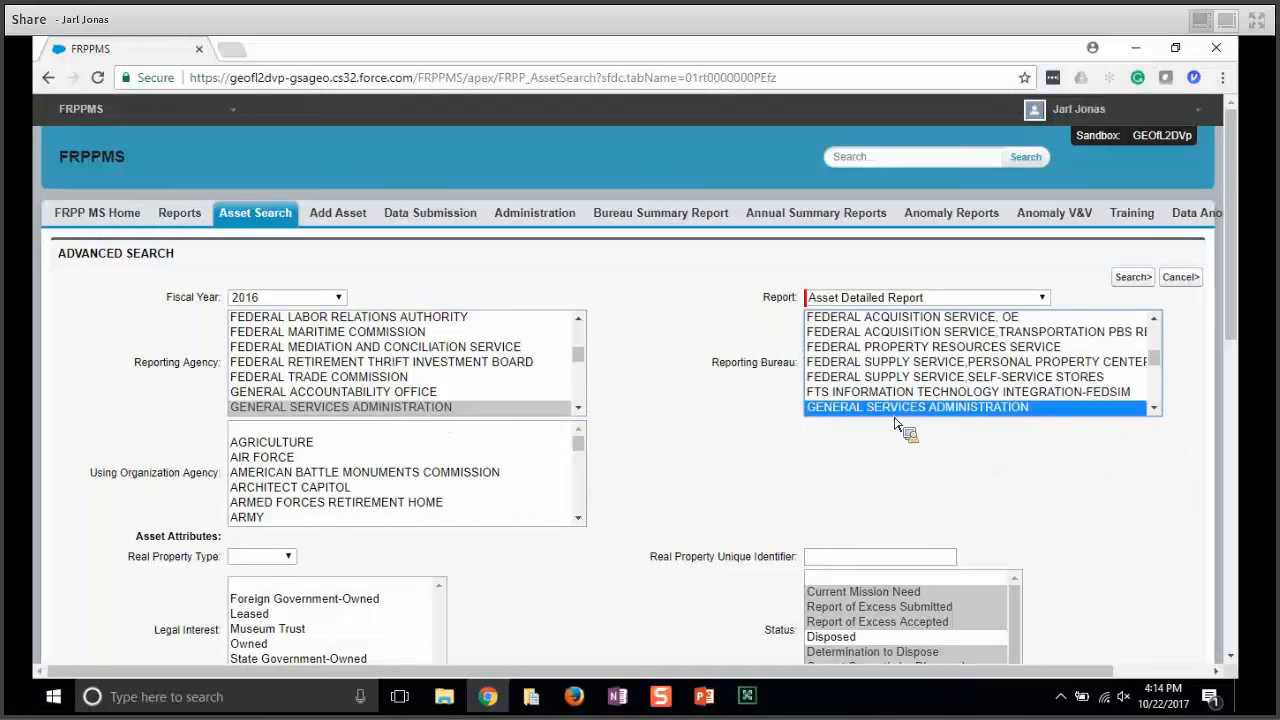
Step: Set the Using Organization Agency to GENERAL SERVICES ADMINISTRATION and the Real Property Type to Building in the asset search
{"action": "left_click", "coordinate": [368, 472]}
{"action": "key", "text": "g"}
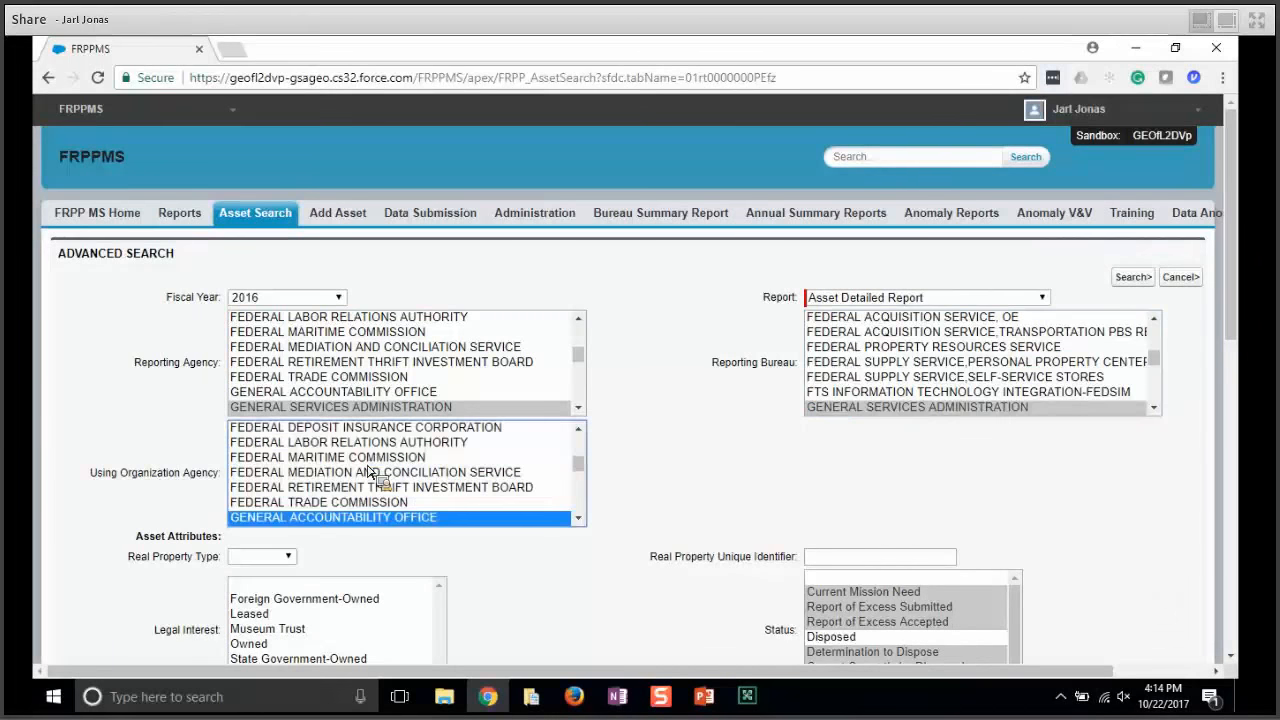
{"action": "key", "text": "g"}
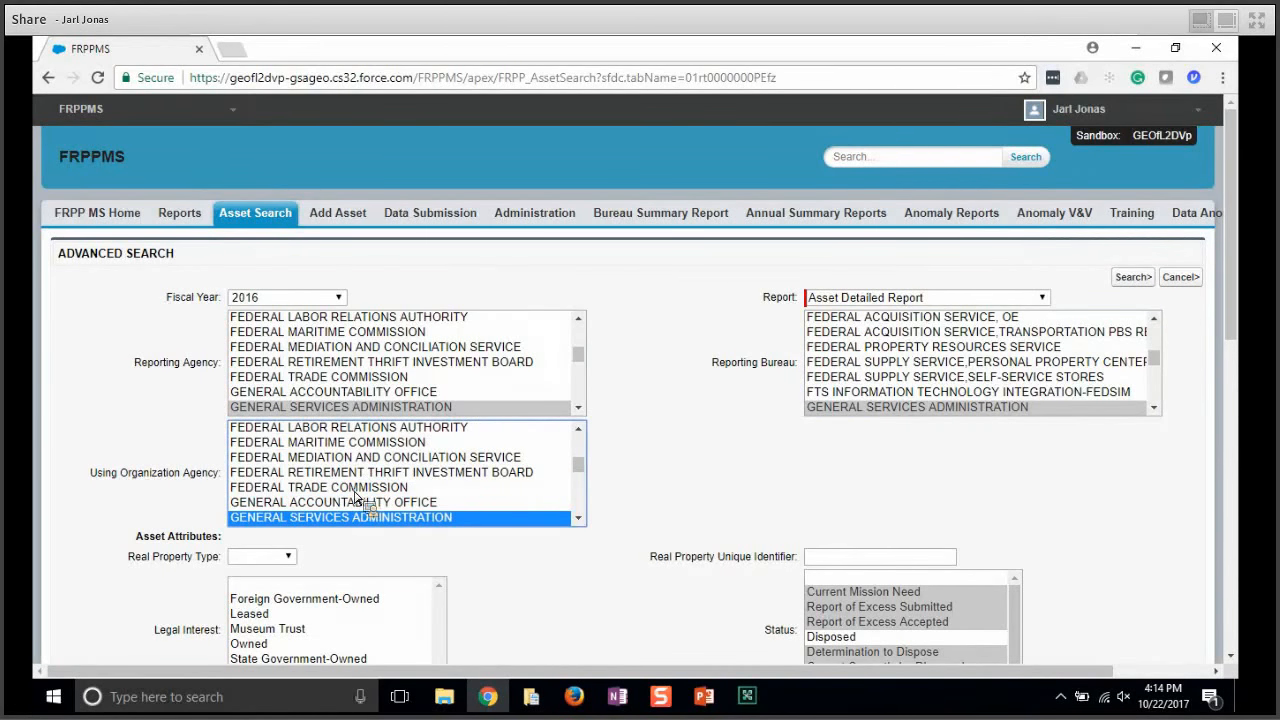
{"action": "left_click", "coordinate": [288, 556]}
{"action": "left_click", "coordinate": [276, 584]}
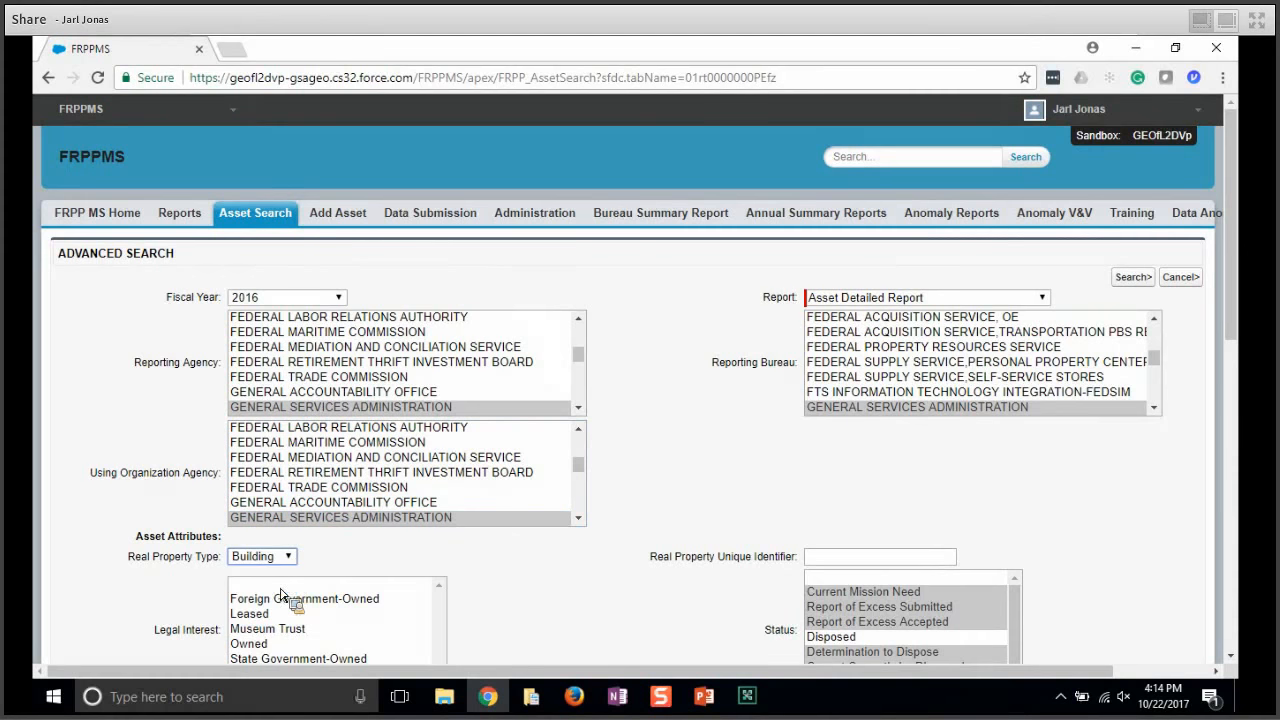
Step: Limit the asset search location to the country UNITED STATES and the state CALIFORNIA
{"action": "scroll", "coordinate": [348, 574], "scroll_direction": "down", "scroll_amount": 4}
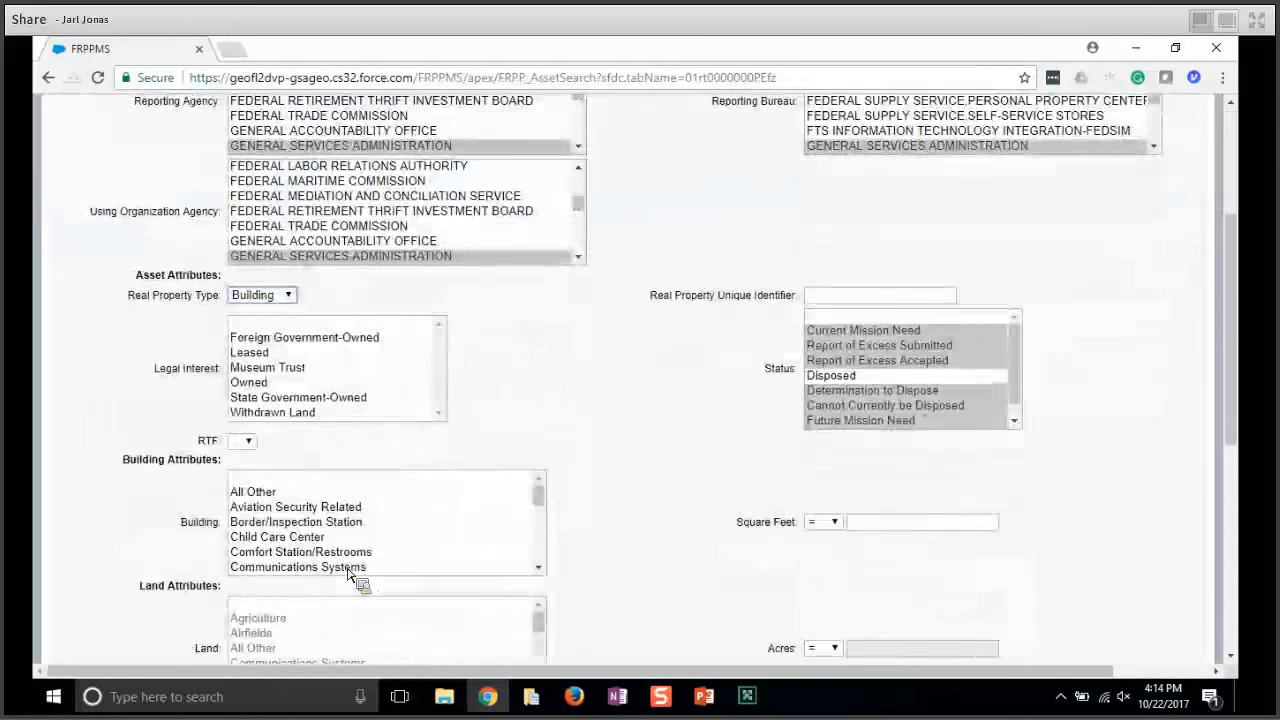
{"action": "scroll", "coordinate": [348, 574], "scroll_direction": "down", "scroll_amount": 3}
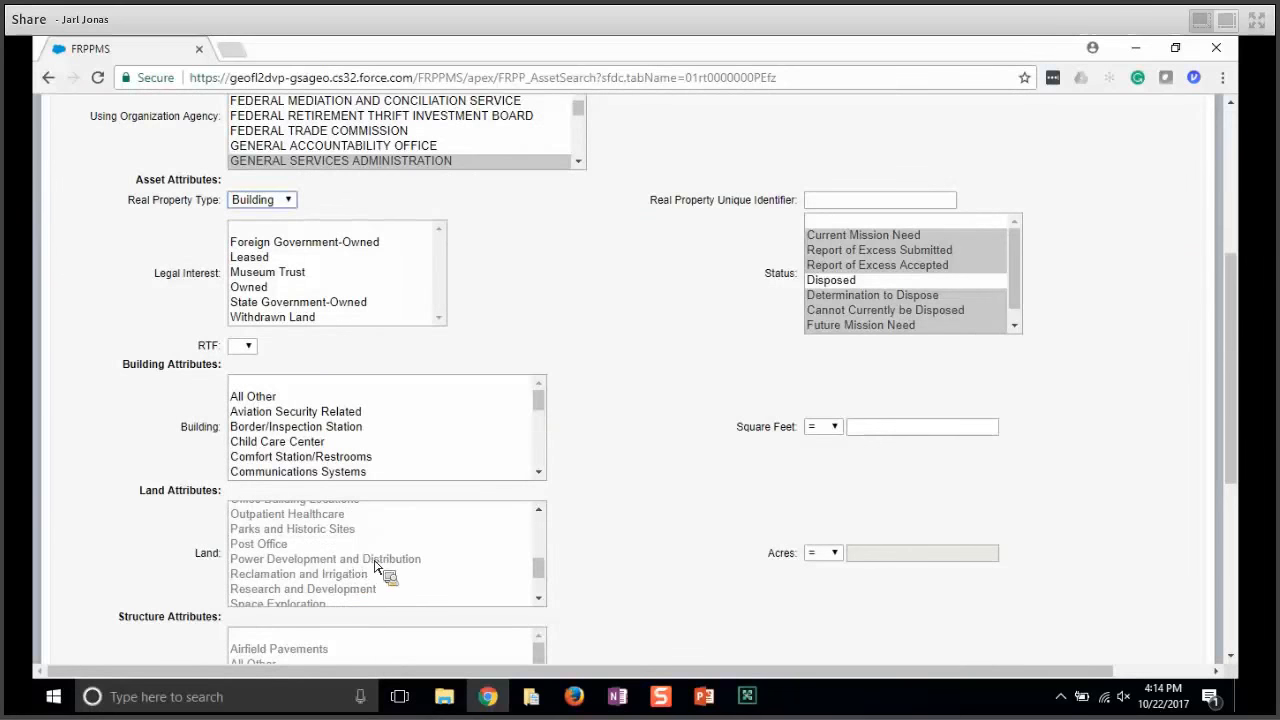
{"action": "scroll", "coordinate": [658, 510], "scroll_direction": "down", "scroll_amount": 4}
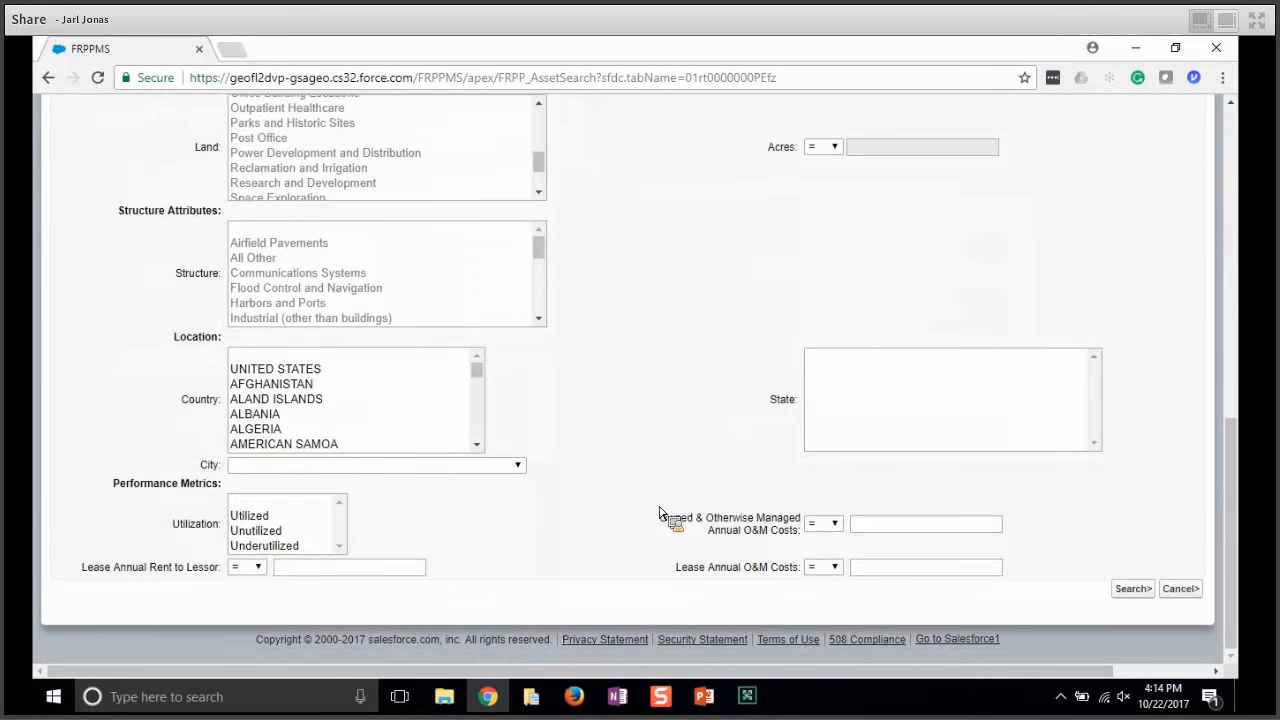
{"action": "left_click", "coordinate": [320, 370]}
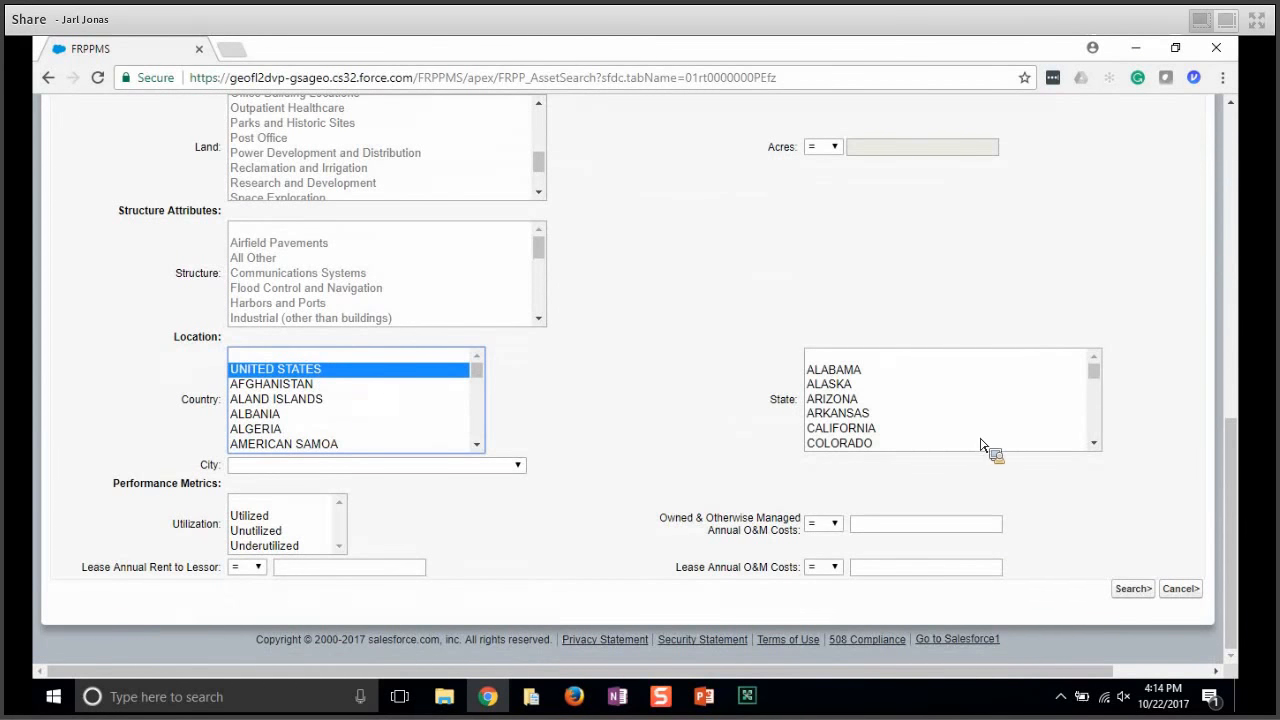
{"action": "left_click", "coordinate": [868, 428]}
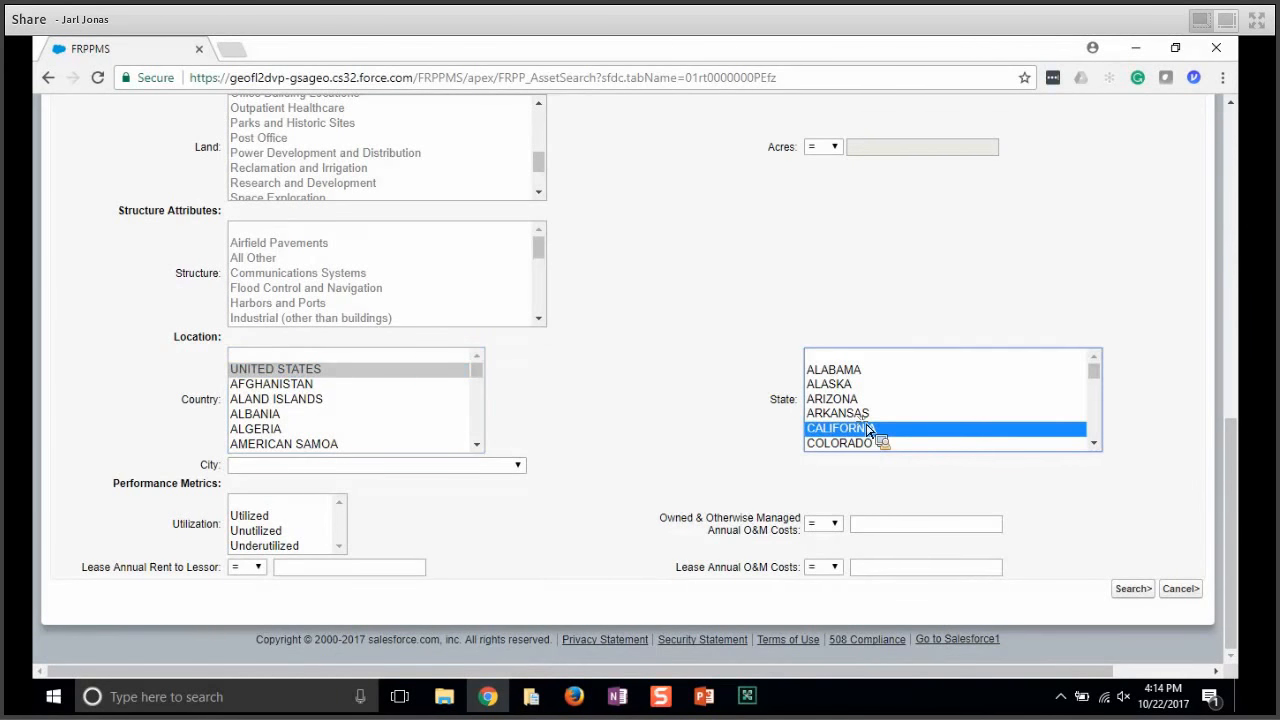
Step: Choose BALDWIN PARK as the city for the asset search
{"action": "left_click", "coordinate": [519, 468]}
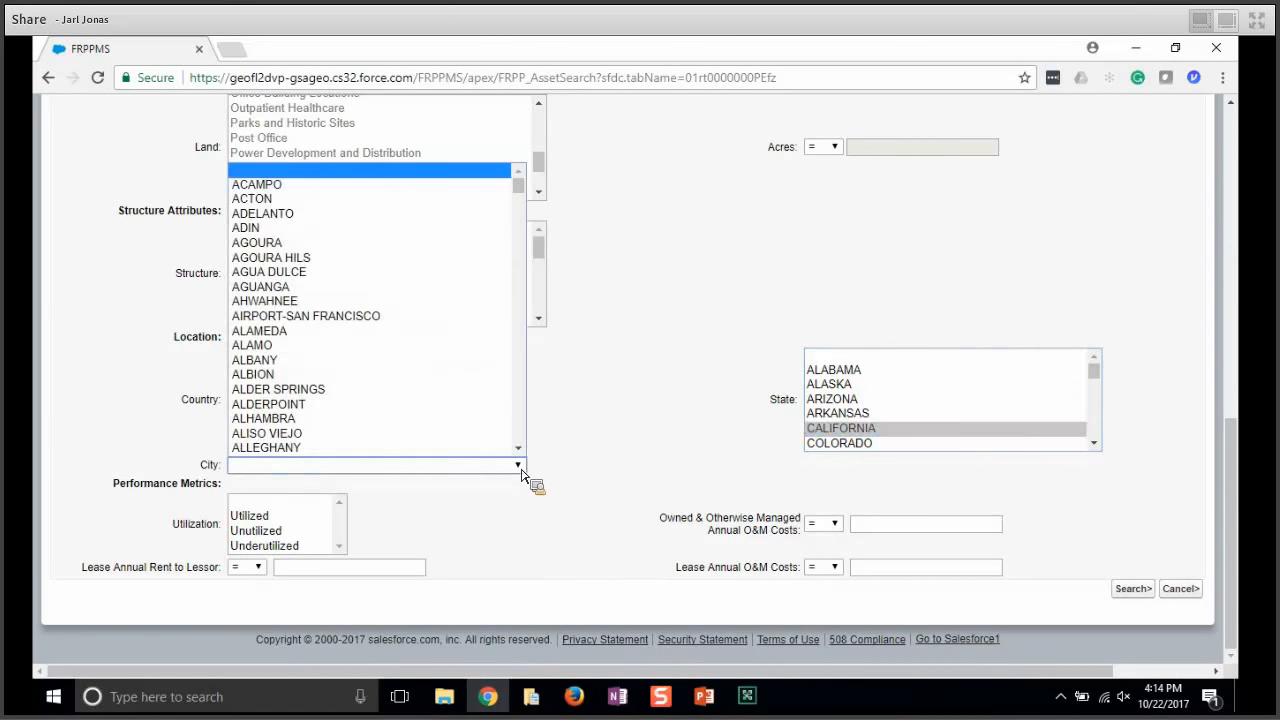
{"action": "scroll", "coordinate": [520, 438], "scroll_direction": "down", "scroll_amount": 5}
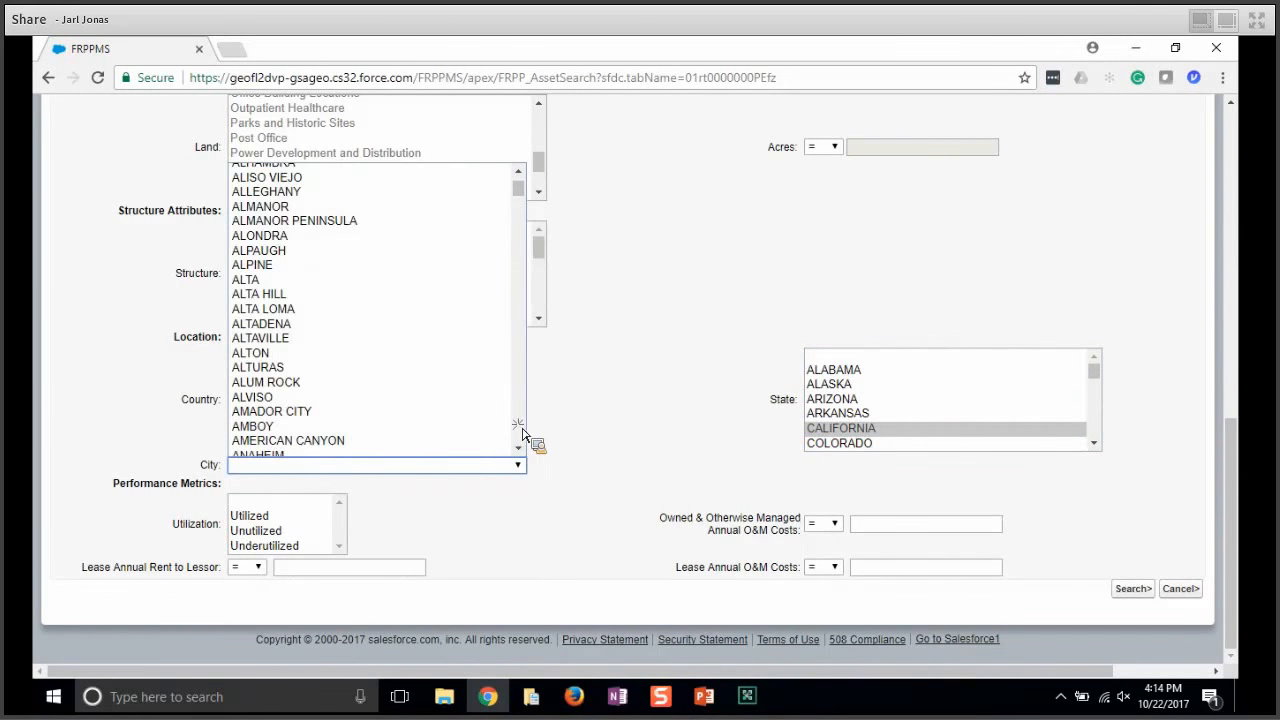
{"action": "scroll", "coordinate": [522, 432], "scroll_direction": "down", "scroll_amount": 5}
{"action": "left_click", "coordinate": [267, 372]}
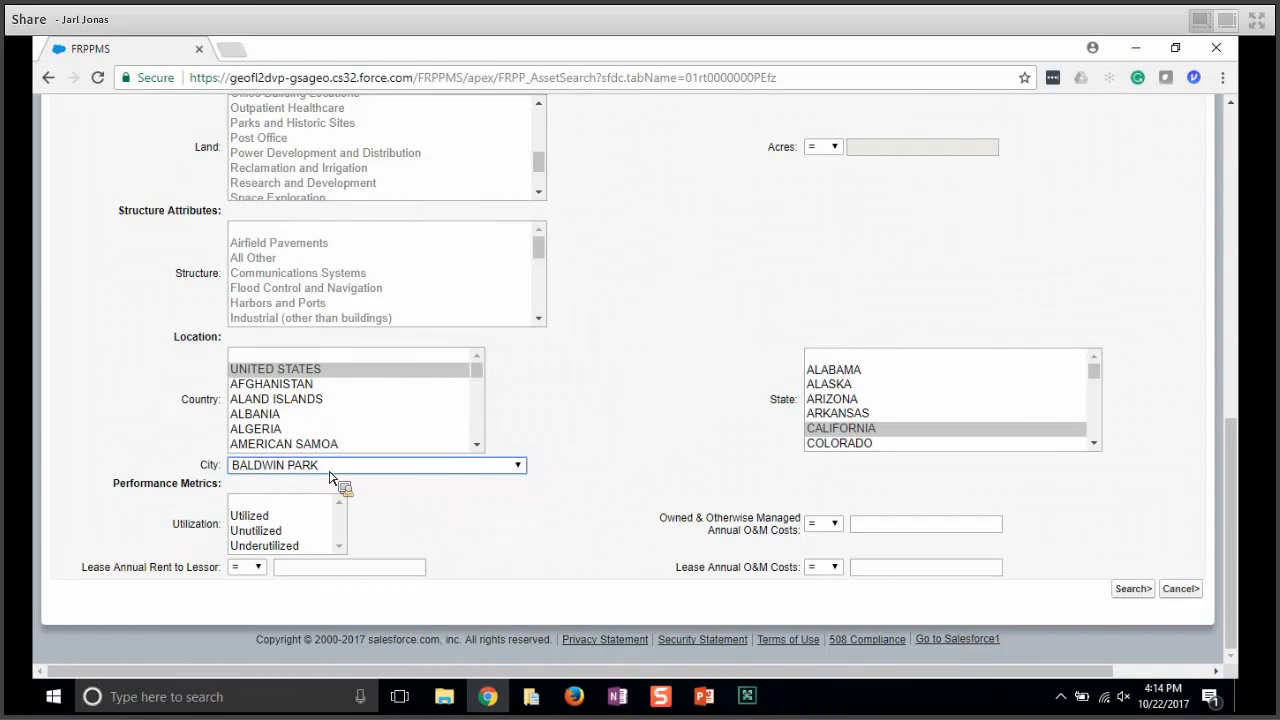
Step: Set the search city to SACRAMENTO and run the asset search for the Asset Detailed Report
{"action": "left_click", "coordinate": [330, 470]}
{"action": "type", "text": "sac"}
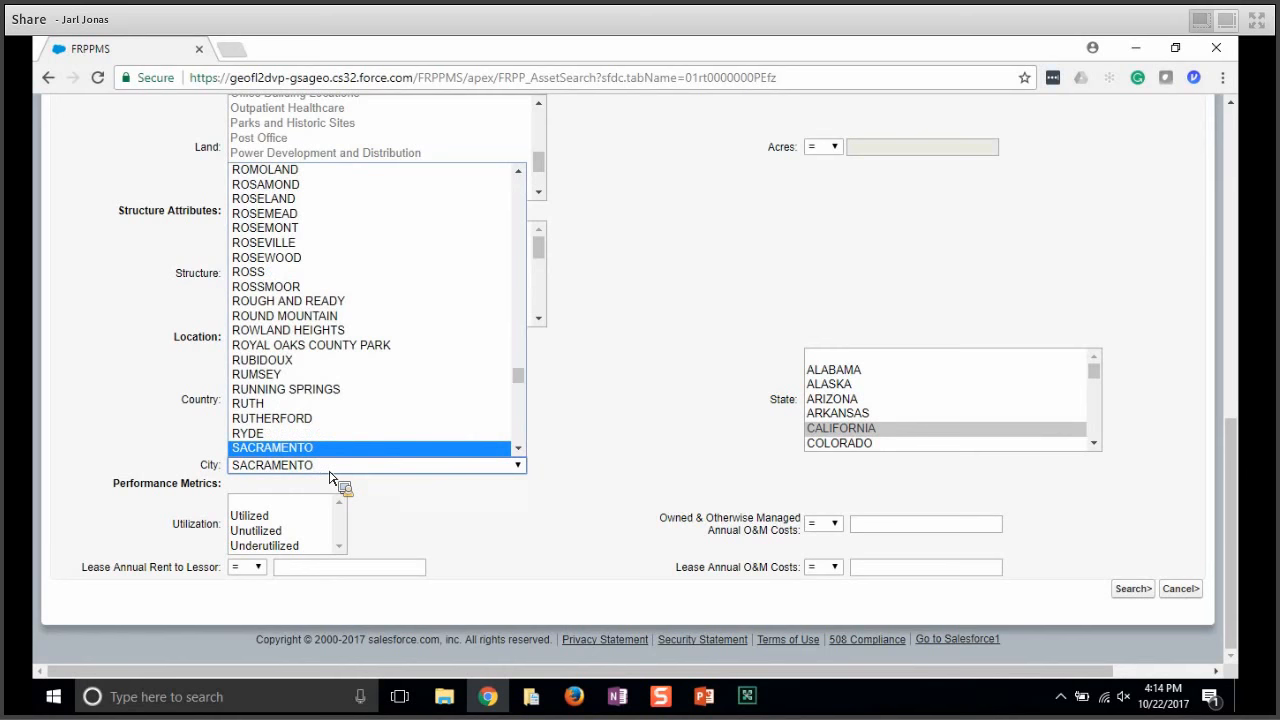
{"action": "left_click", "coordinate": [294, 450]}
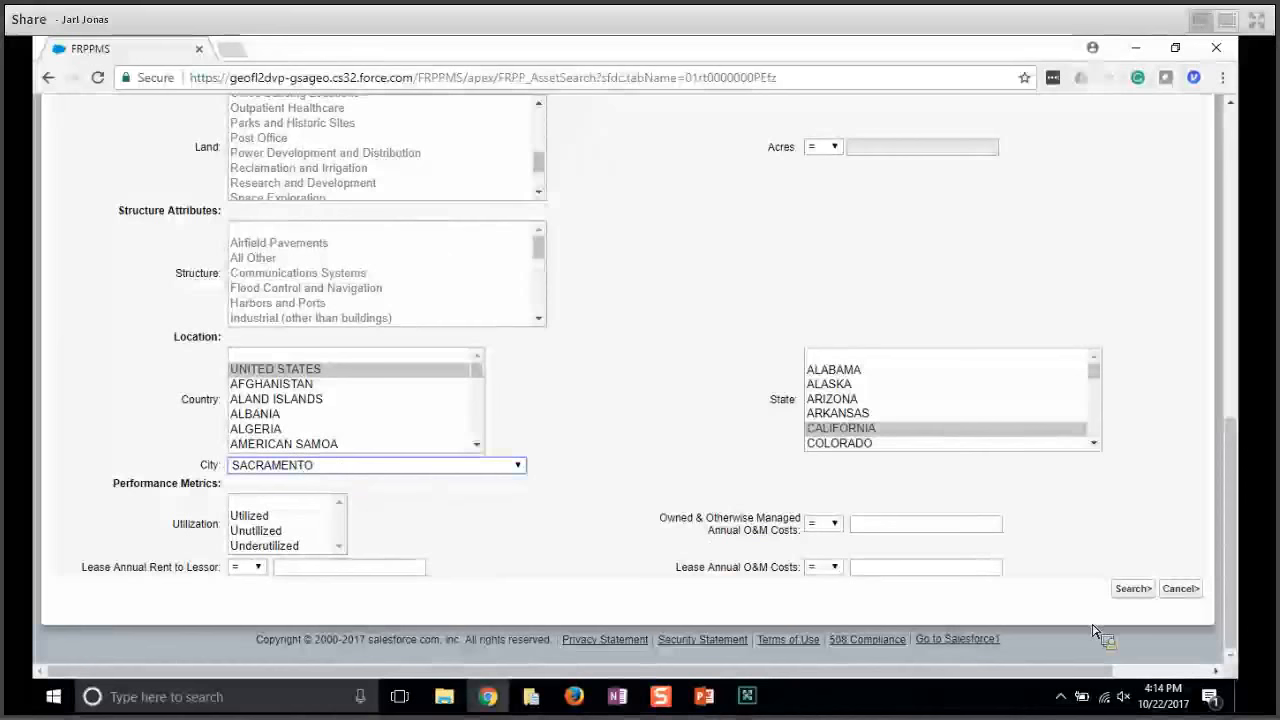
{"action": "left_click", "coordinate": [1140, 594]}
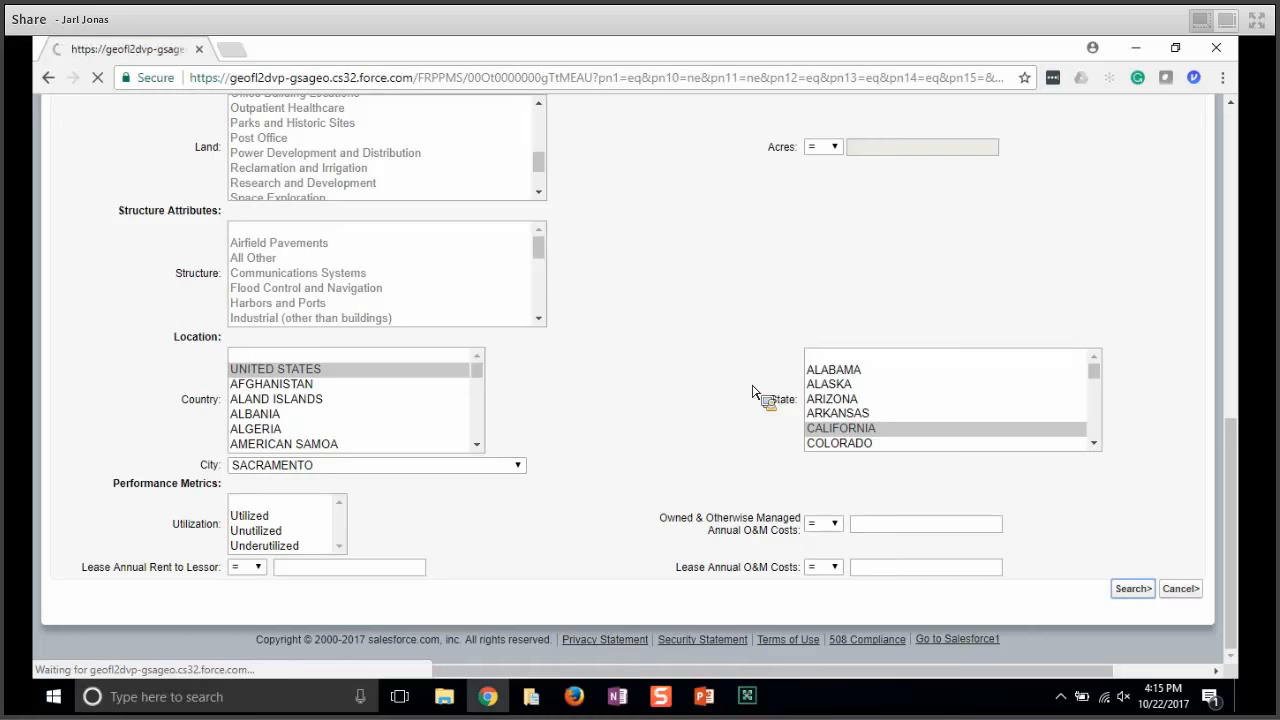
Step: Examine the Asset Detailed Report's applied filters, asset record and report options
{"action": "scroll", "coordinate": [753, 392], "scroll_direction": "down", "scroll_amount": 3}
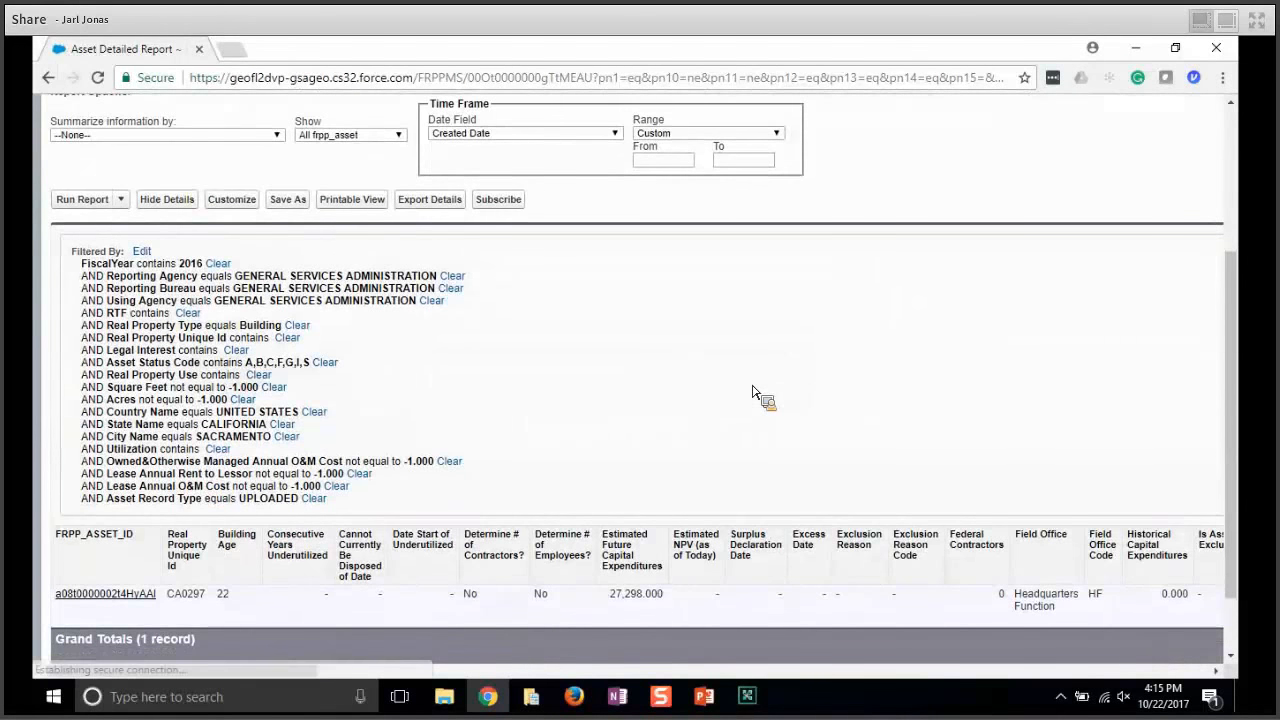
{"action": "scroll", "coordinate": [753, 392], "scroll_direction": "down", "scroll_amount": 1}
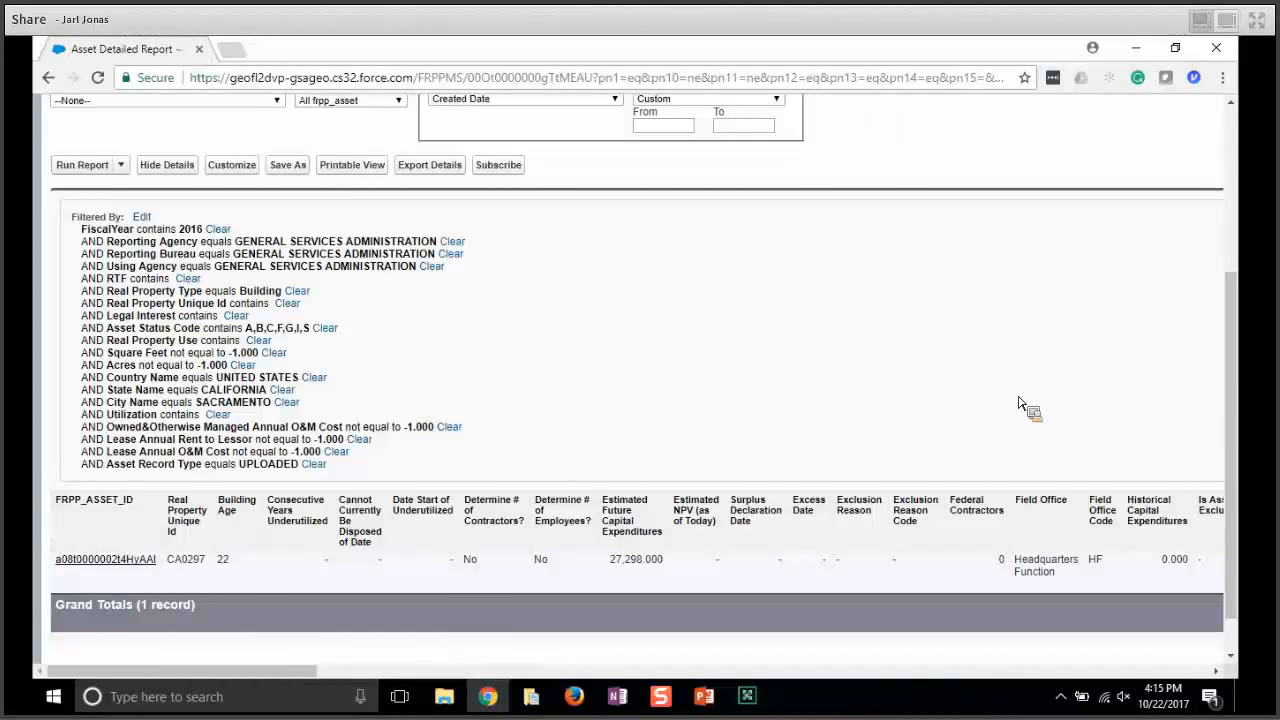
{"action": "scroll", "coordinate": [1020, 403], "scroll_direction": "down", "scroll_amount": 1}
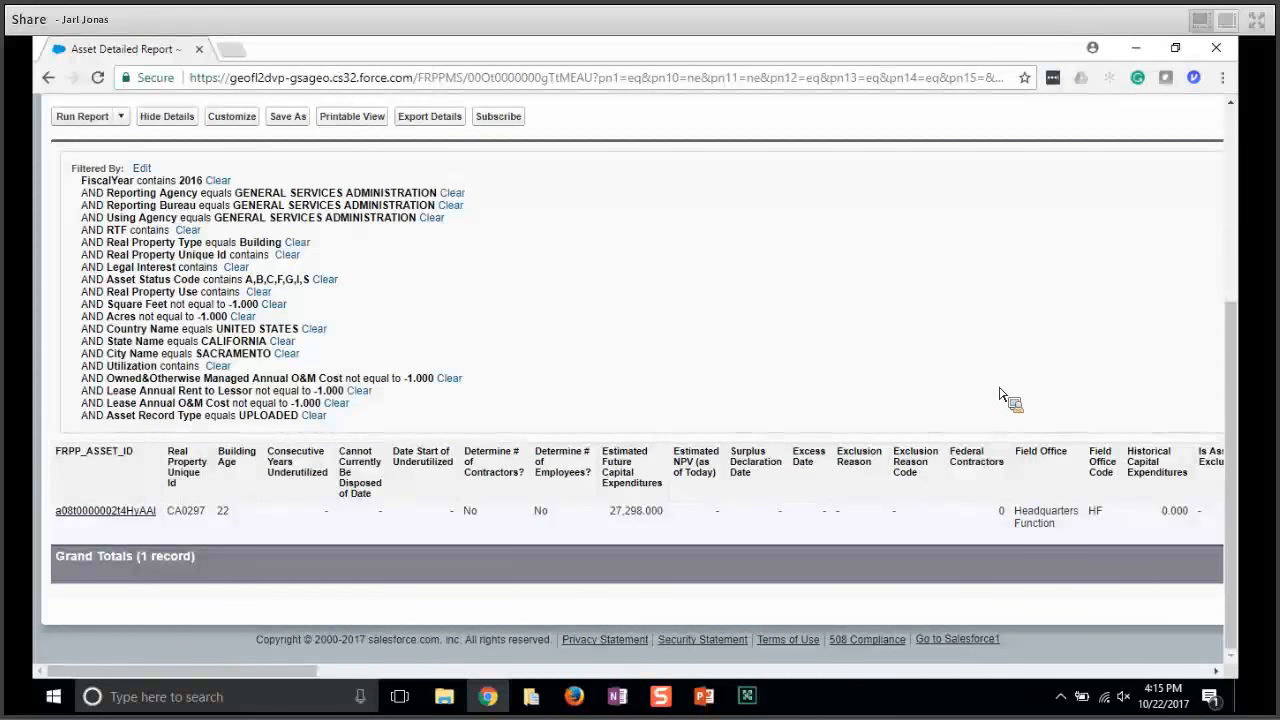
{"action": "scroll", "coordinate": [912, 383], "scroll_direction": "up", "scroll_amount": 1}
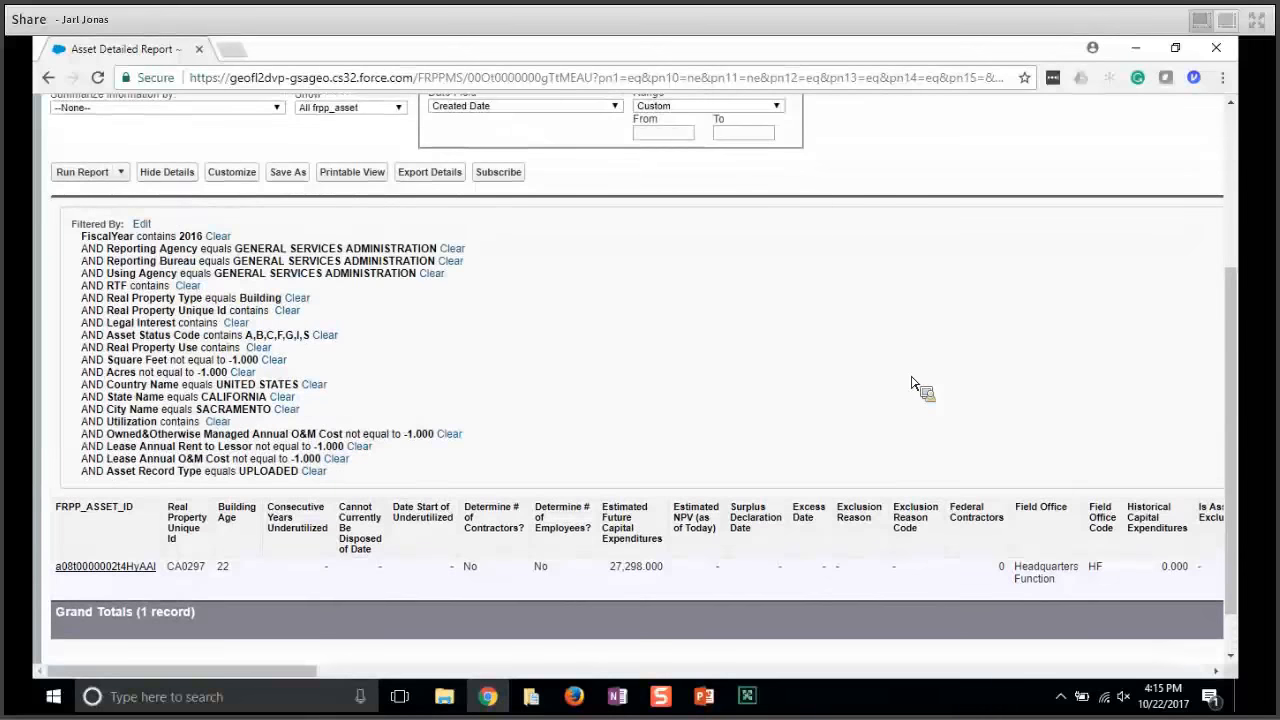
{"action": "scroll", "coordinate": [912, 383], "scroll_direction": "up", "scroll_amount": 1}
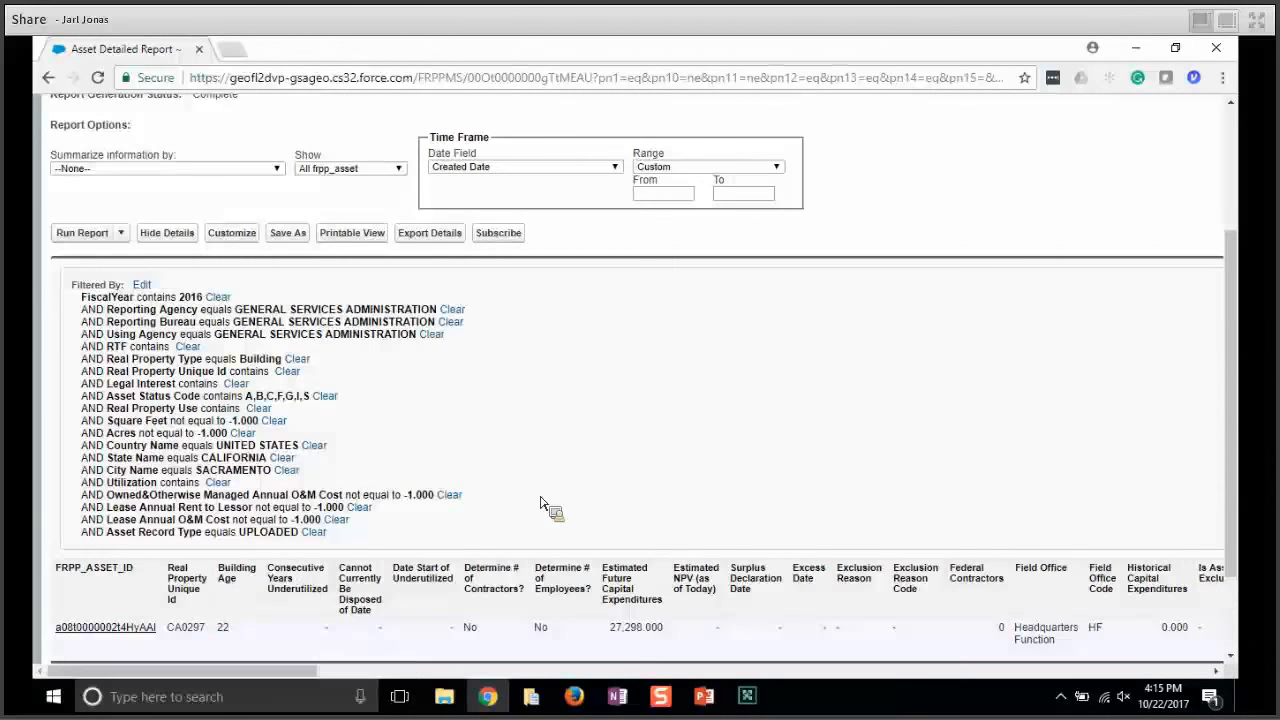
{"action": "scroll", "coordinate": [540, 502], "scroll_direction": "up", "scroll_amount": 1}
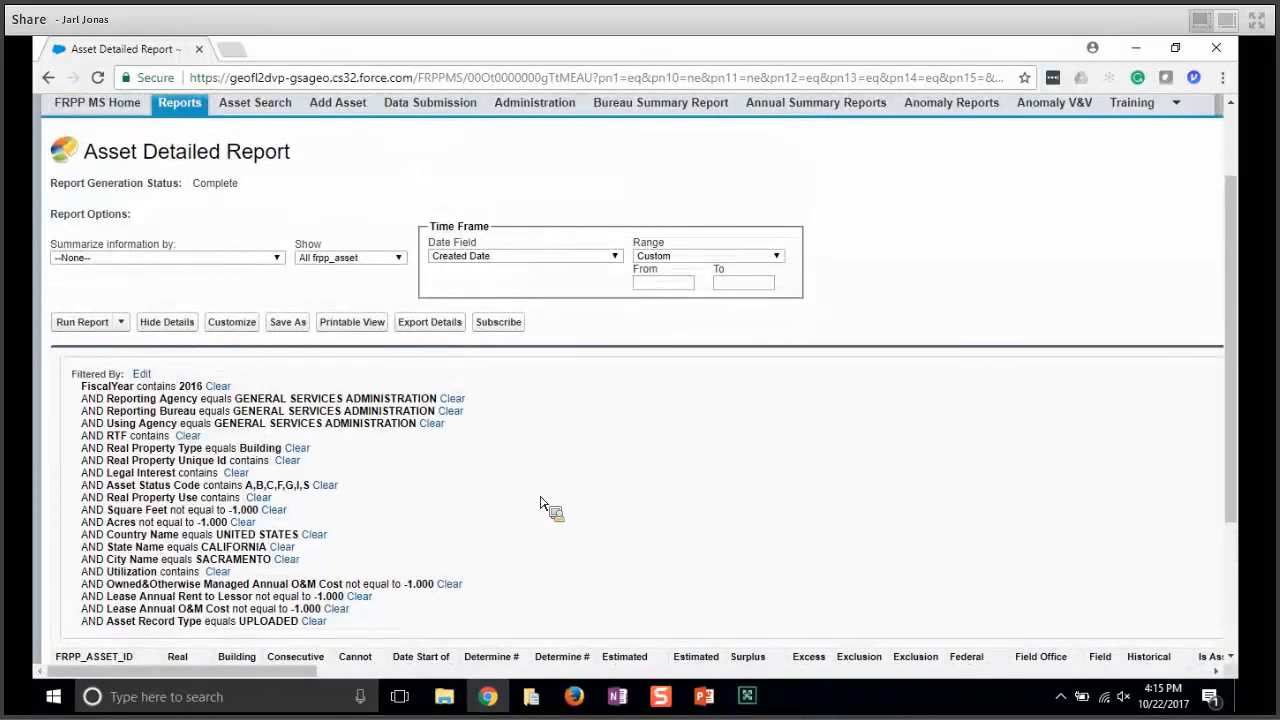
Step: Download the printable view of the Asset Detailed Report and open it in Excel with editing enabled
{"action": "left_click", "coordinate": [345, 327]}
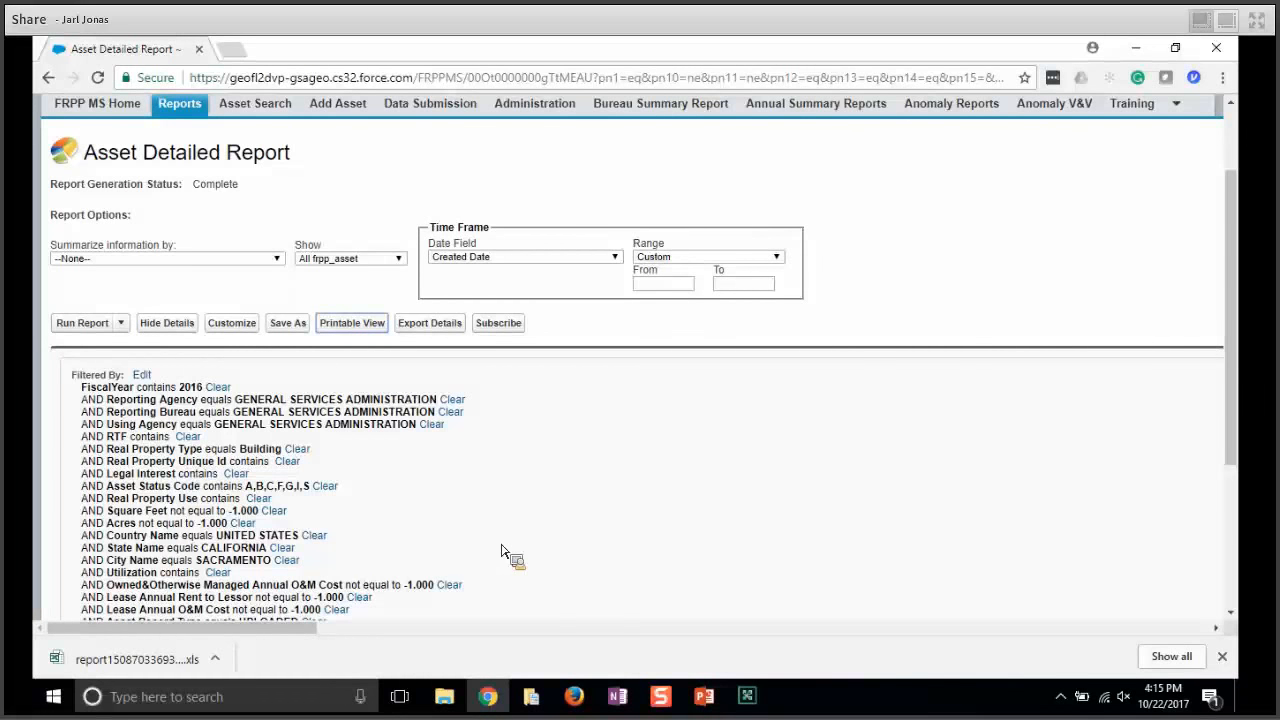
{"action": "left_click", "coordinate": [165, 662]}
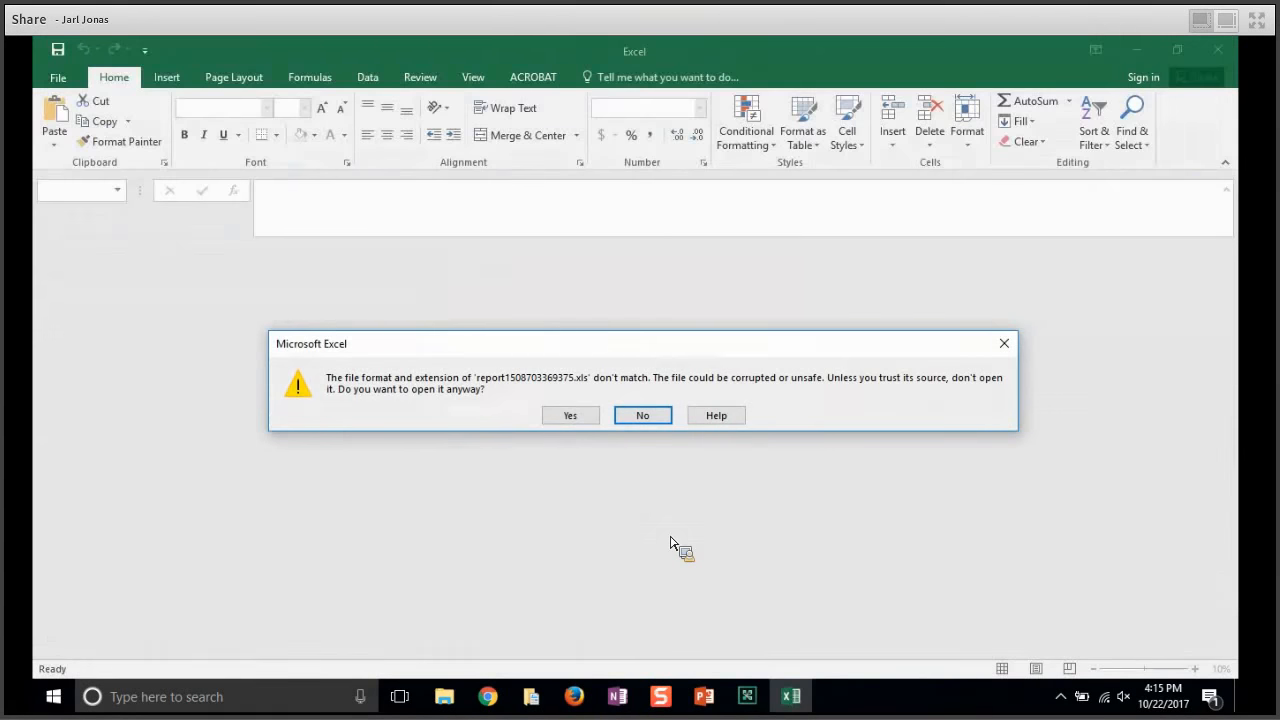
{"action": "left_click", "coordinate": [574, 414]}
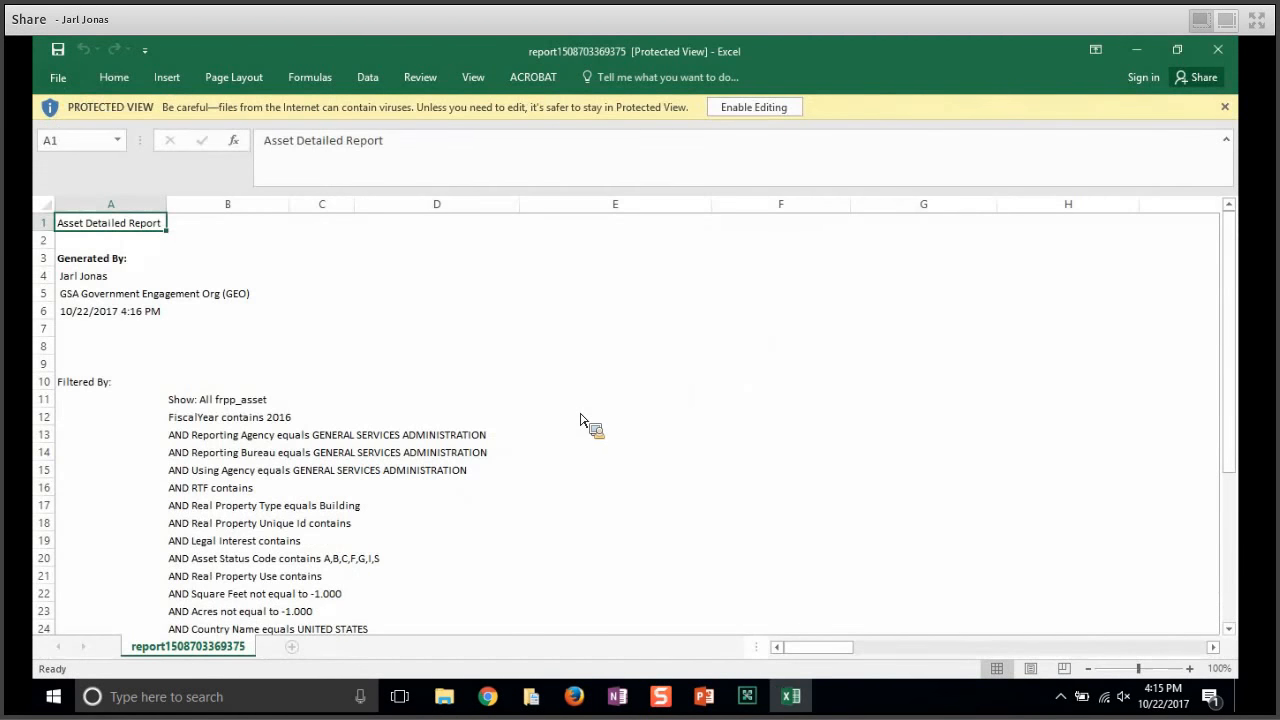
{"action": "left_click", "coordinate": [784, 110]}
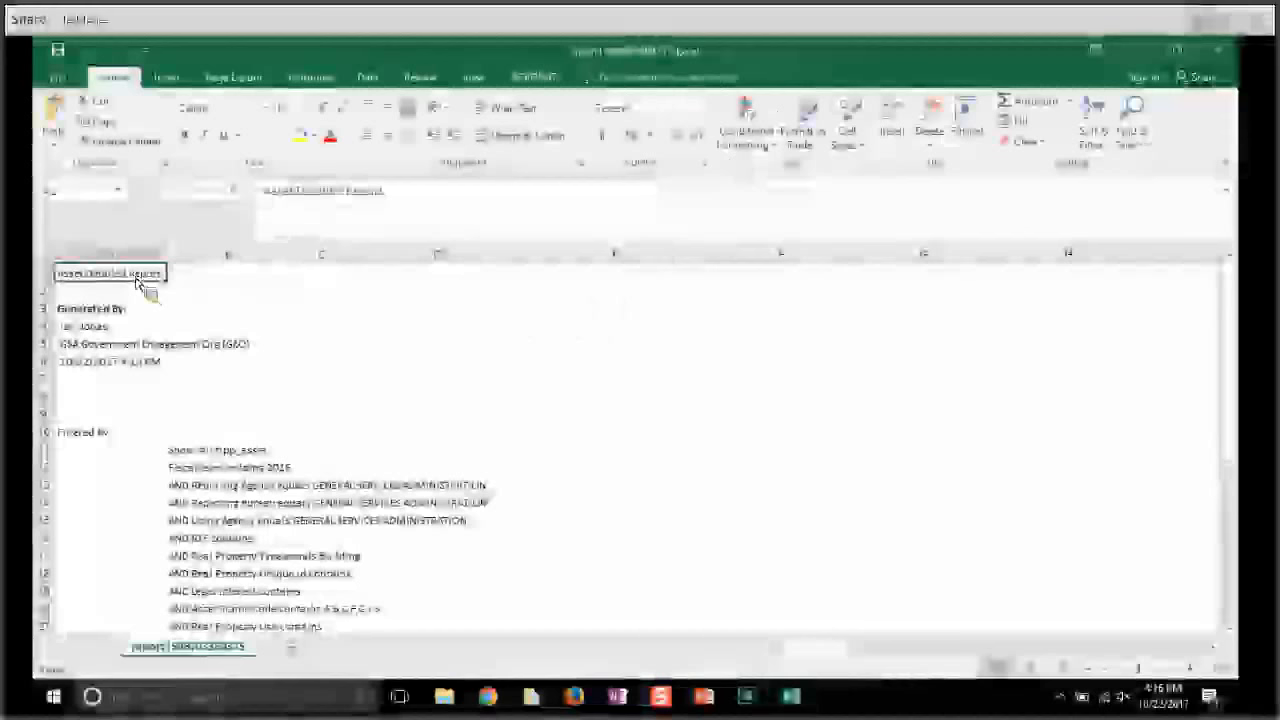
Step: Review the exported report's heading, filter criteria and asset data rows, and close the workbook
{"action": "left_click_drag", "start_coordinate": [138, 306], "coordinate": [88, 375]}
{"action": "left_click", "coordinate": [78, 432]}
{"action": "left_click_drag", "start_coordinate": [78, 432], "coordinate": [213, 636]}
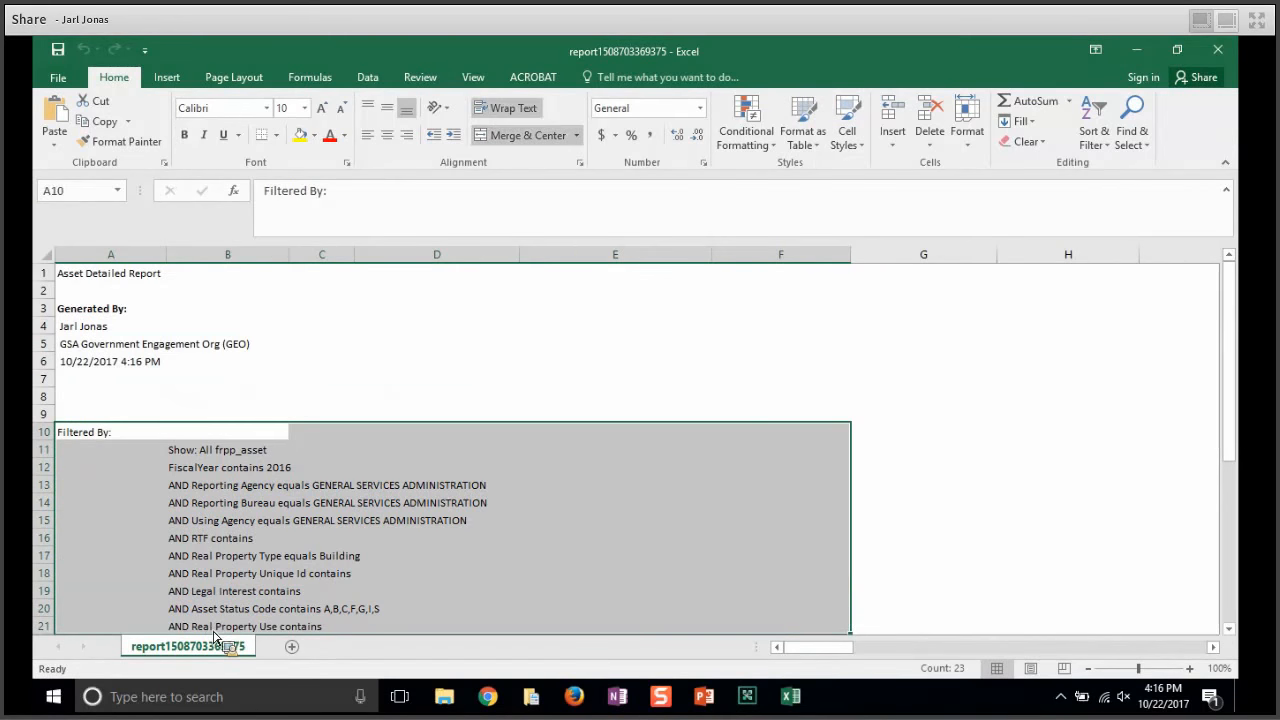
{"action": "scroll", "coordinate": [212, 625], "scroll_direction": "down", "scroll_amount": 7}
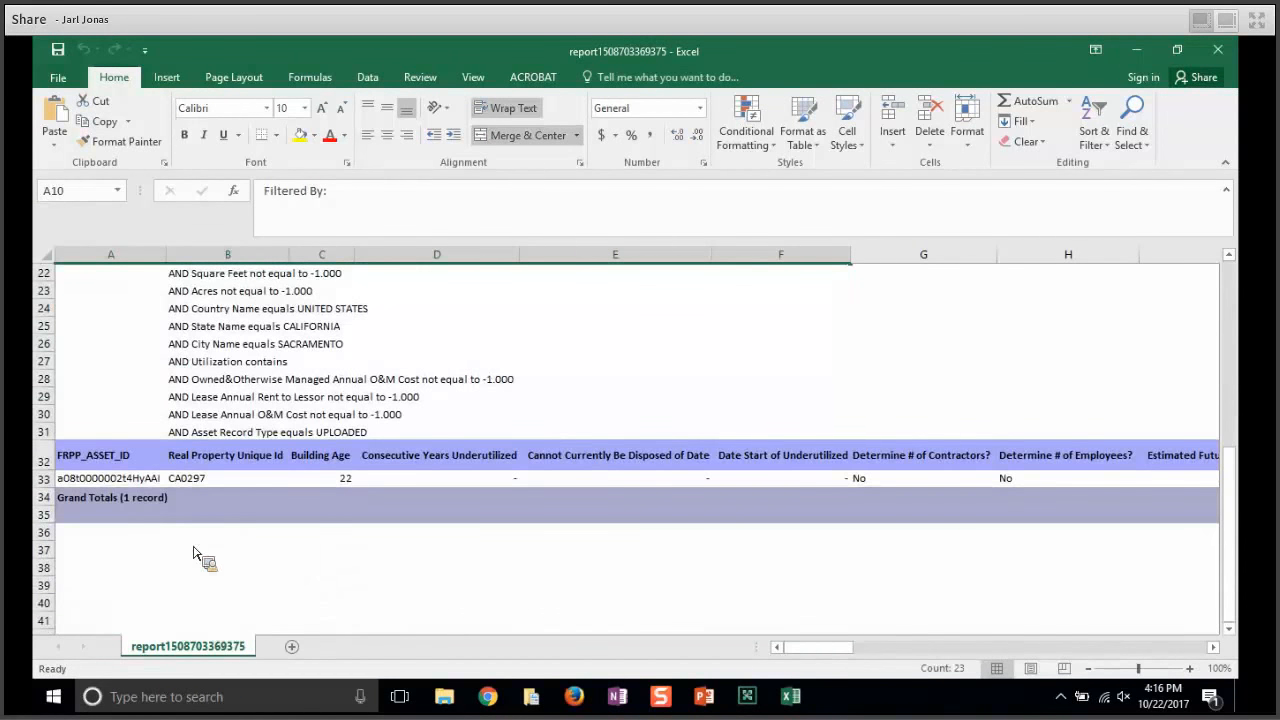
{"action": "left_click_drag", "start_coordinate": [44, 460], "coordinate": [57, 510]}
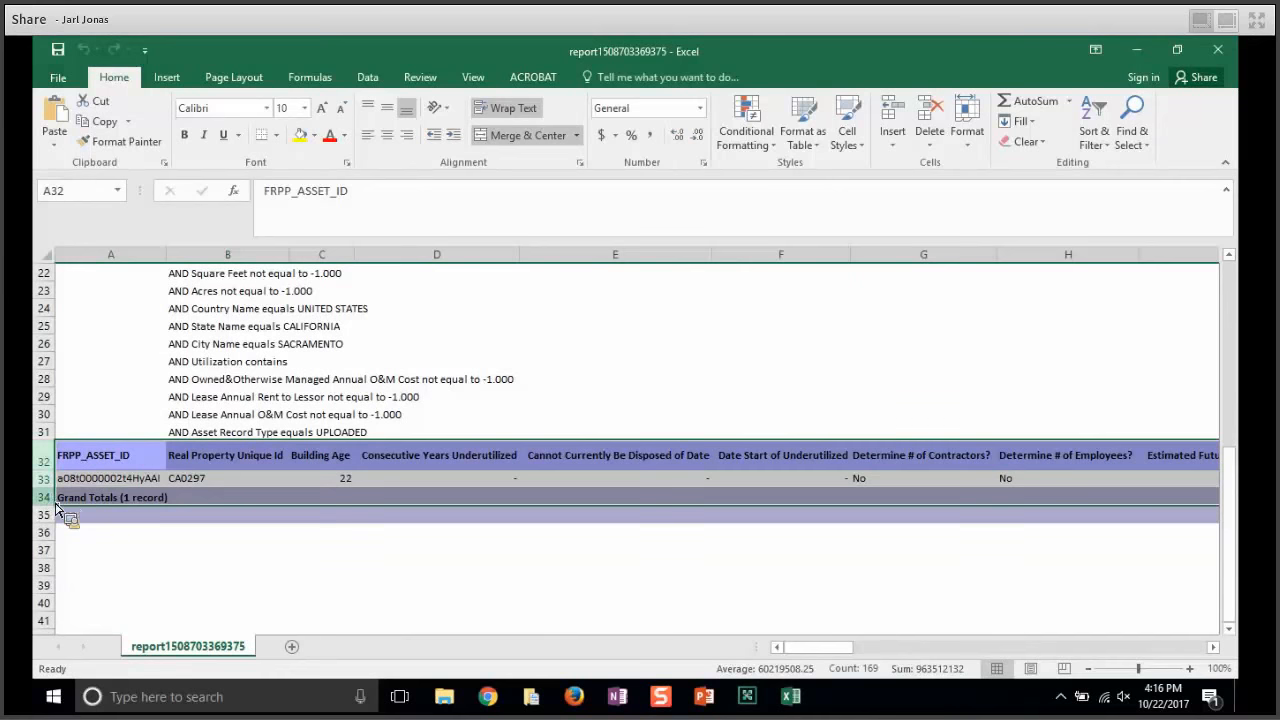
{"action": "left_click", "coordinate": [113, 485]}
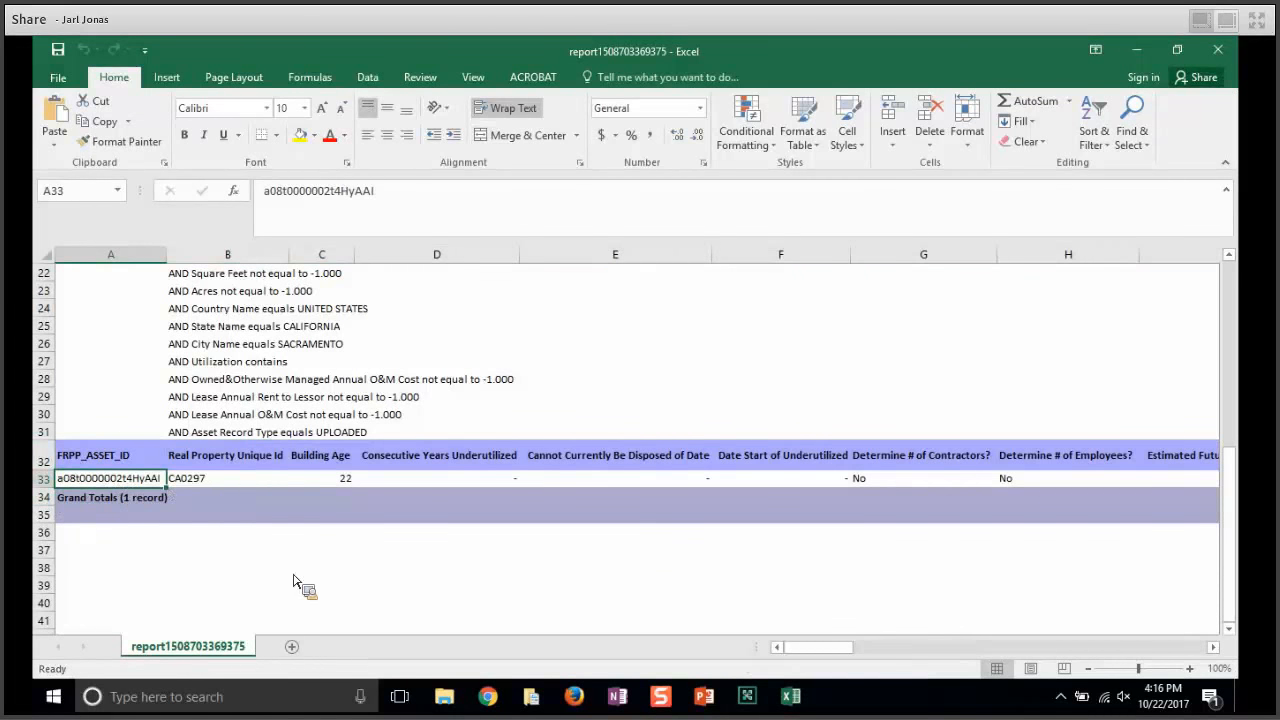
{"action": "mouse_move", "coordinate": [811, 648]}
{"action": "left_mouse_down"}
{"action": "mouse_move", "coordinate": [1180, 660]}
{"action": "mouse_move", "coordinate": [790, 652]}
{"action": "left_mouse_up"}
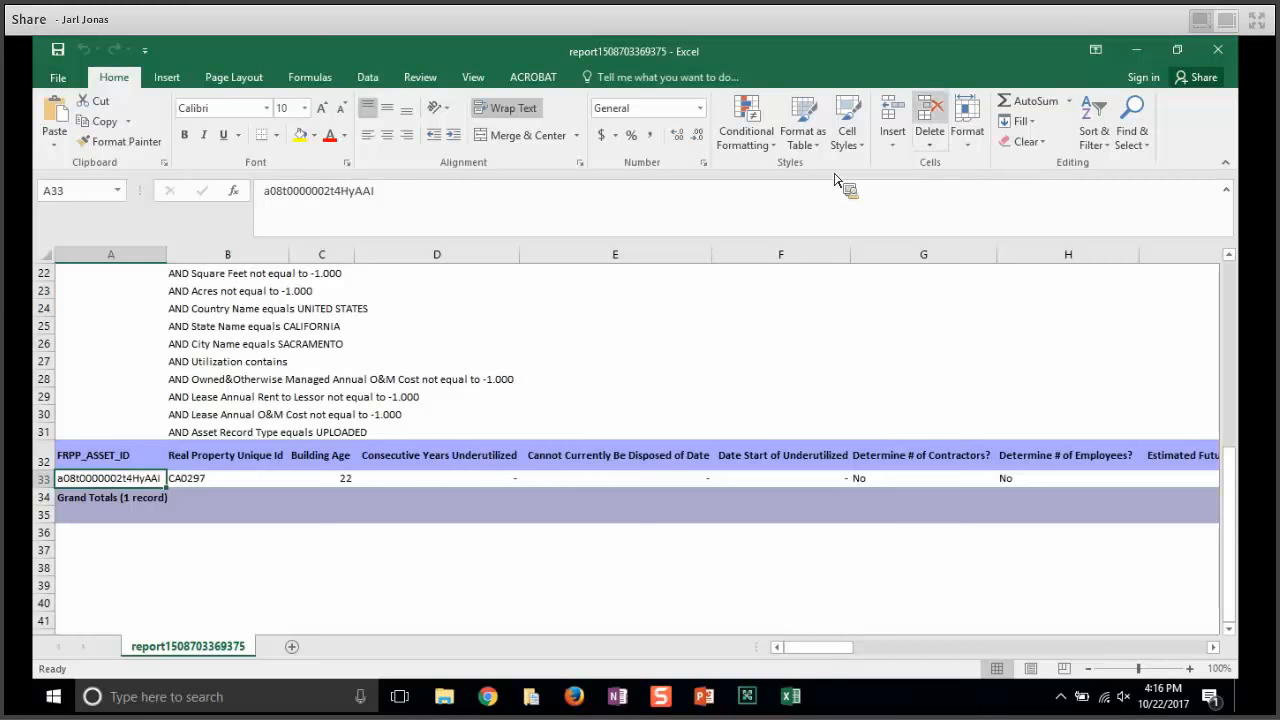
{"action": "left_click", "coordinate": [1223, 53]}
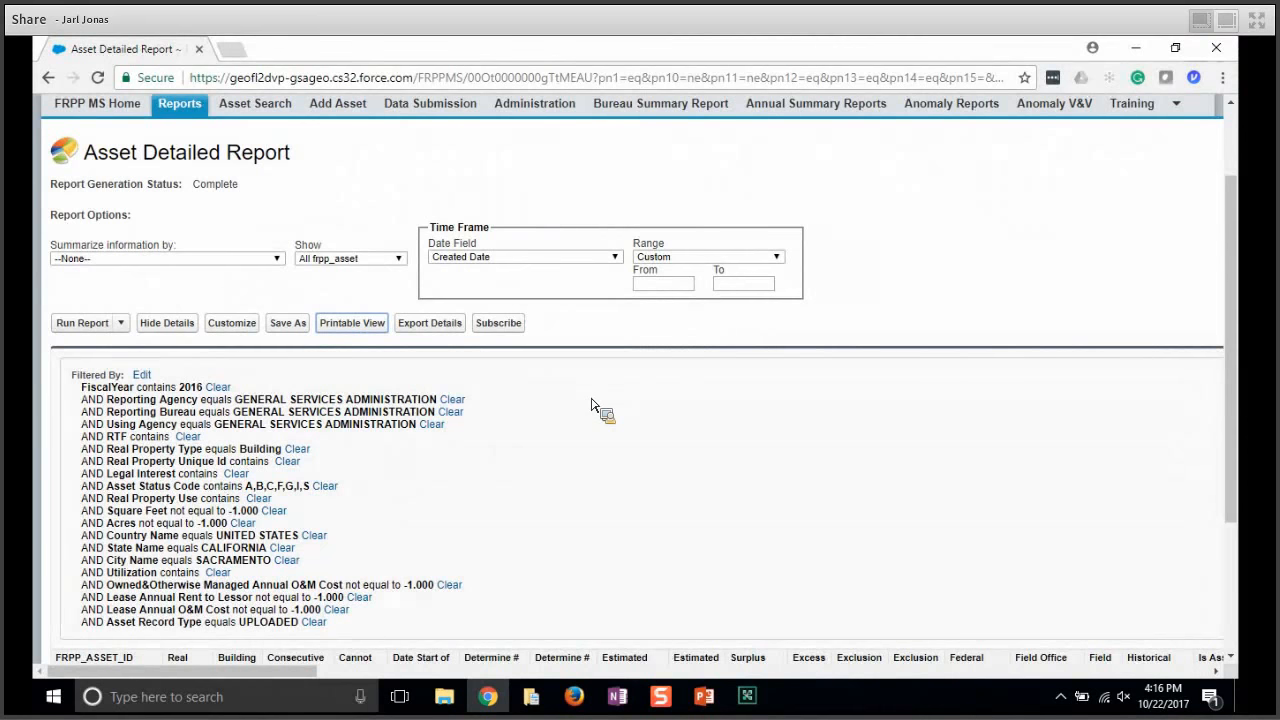
Step: Start a new report based on the FRPP_ASSET report type
{"action": "left_click", "coordinate": [183, 108]}
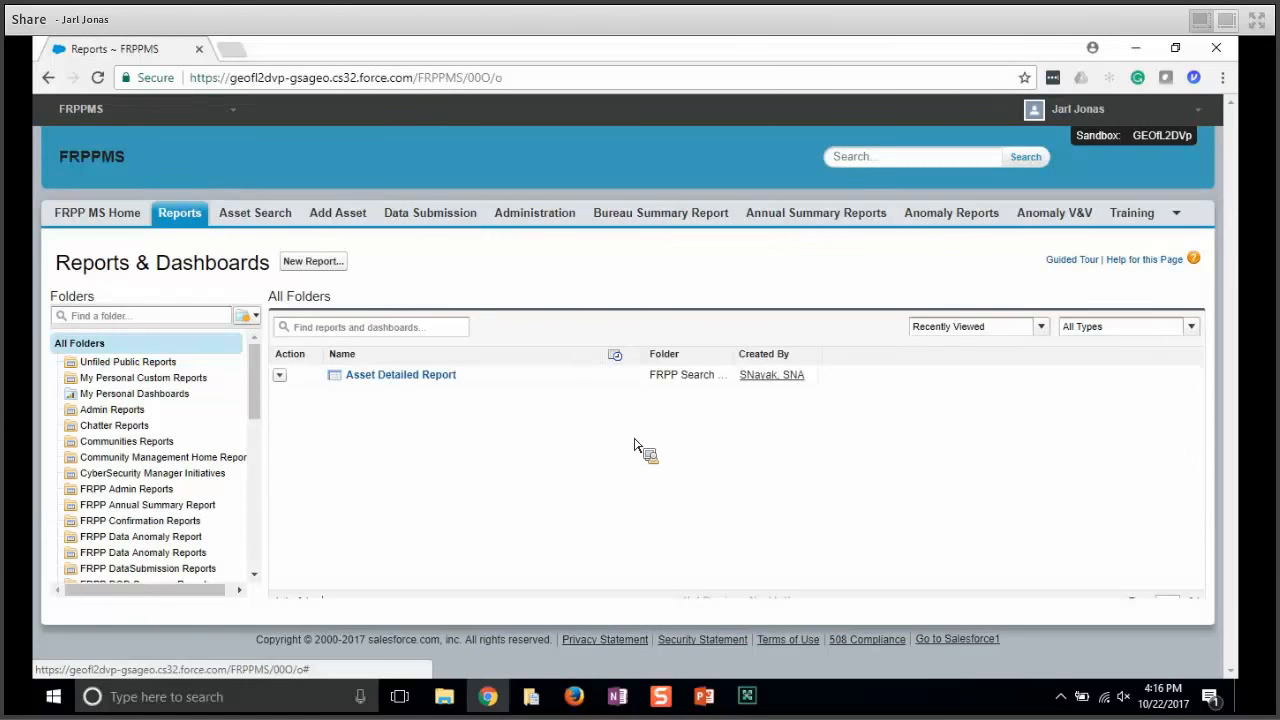
{"action": "left_click", "coordinate": [325, 266]}
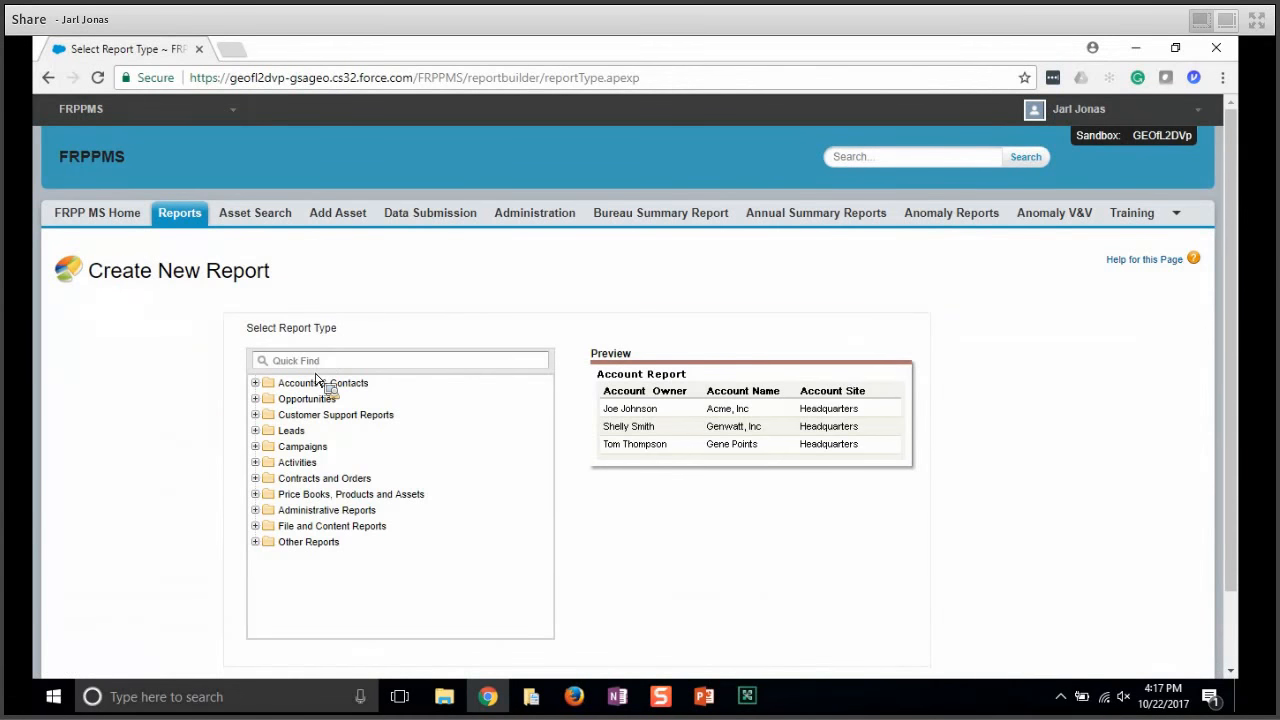
{"action": "left_click", "coordinate": [324, 366]}
{"action": "type", "text": "FR"}
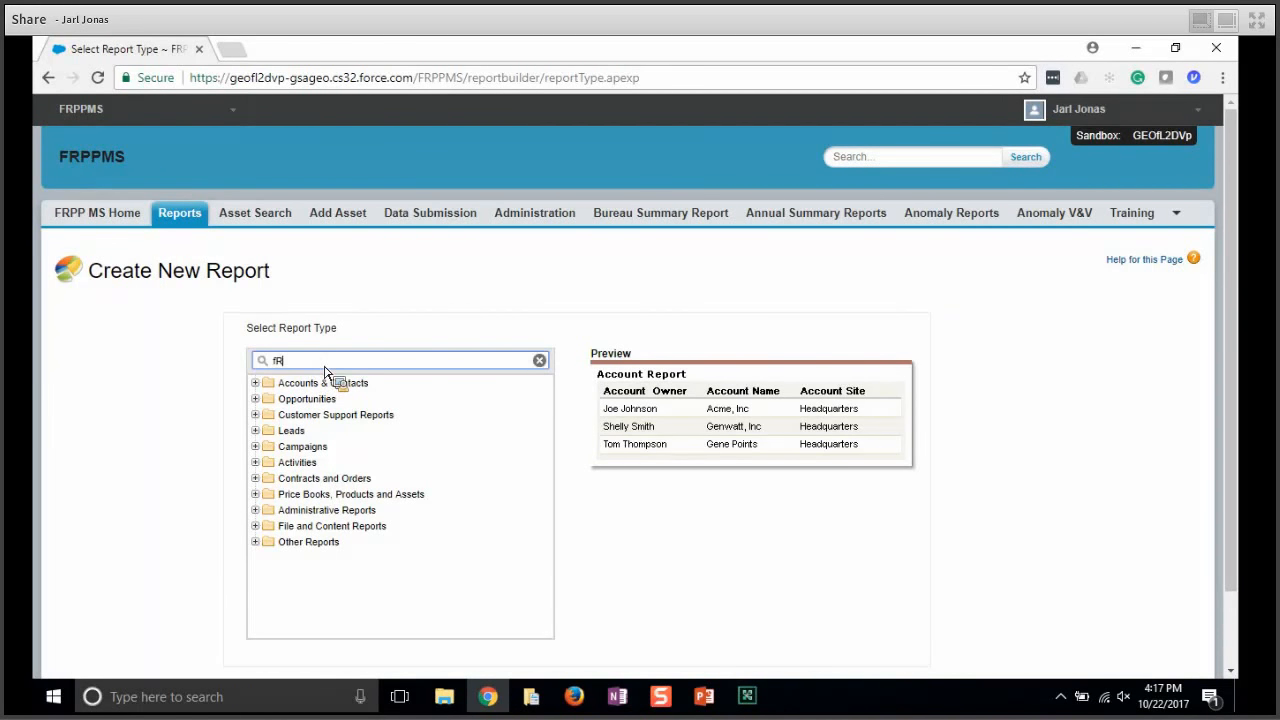
{"action": "type", "text": "RPP_ASSET"}
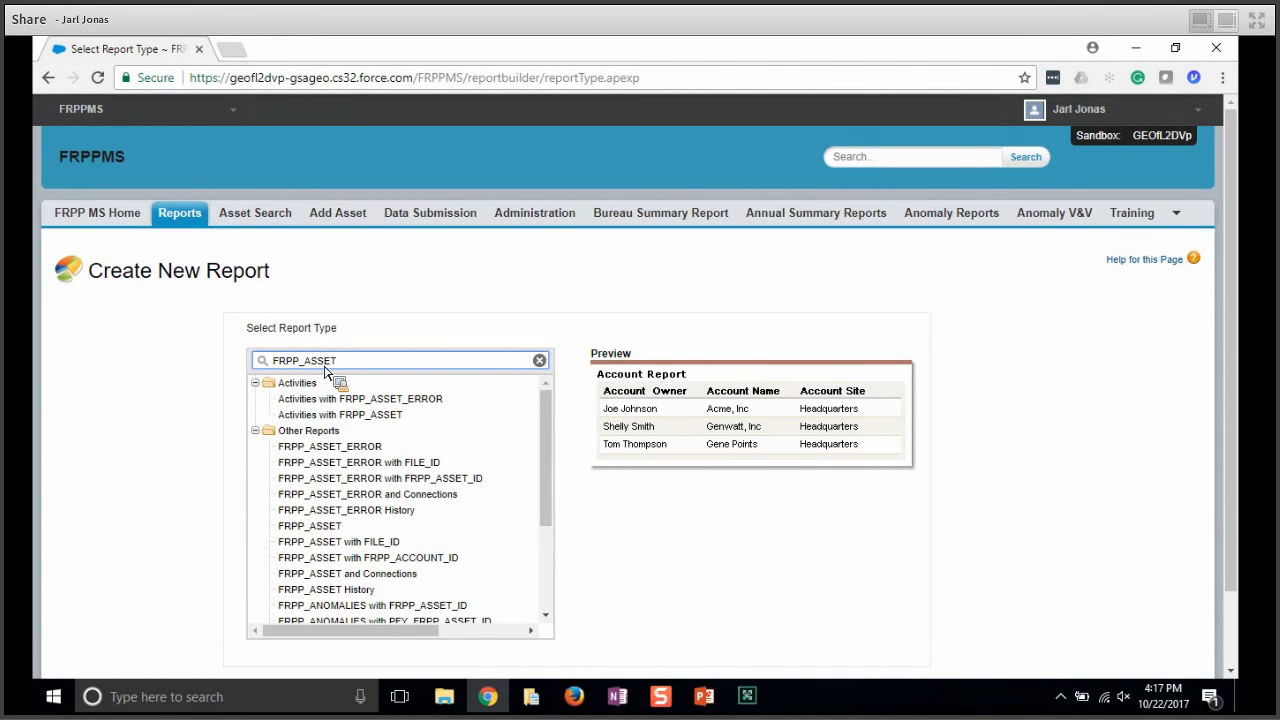
{"action": "left_click", "coordinate": [330, 528]}
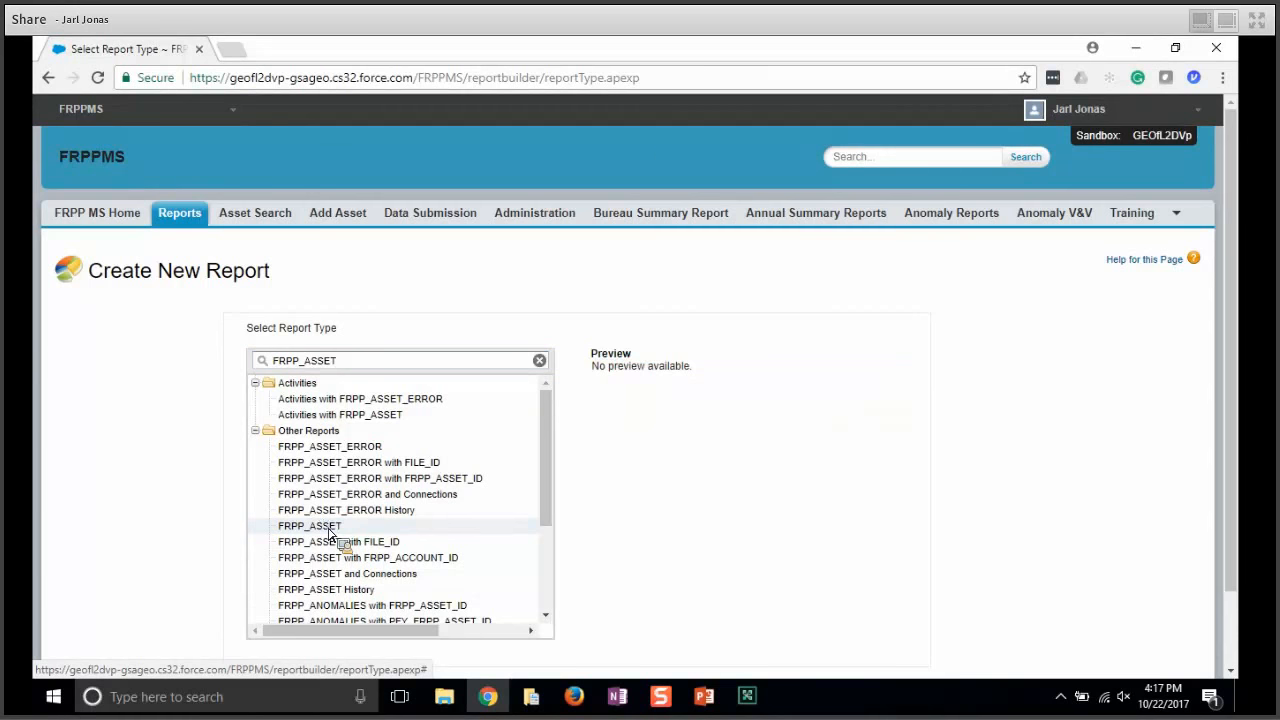
{"action": "scroll", "coordinate": [503, 548], "scroll_direction": "down", "scroll_amount": 1}
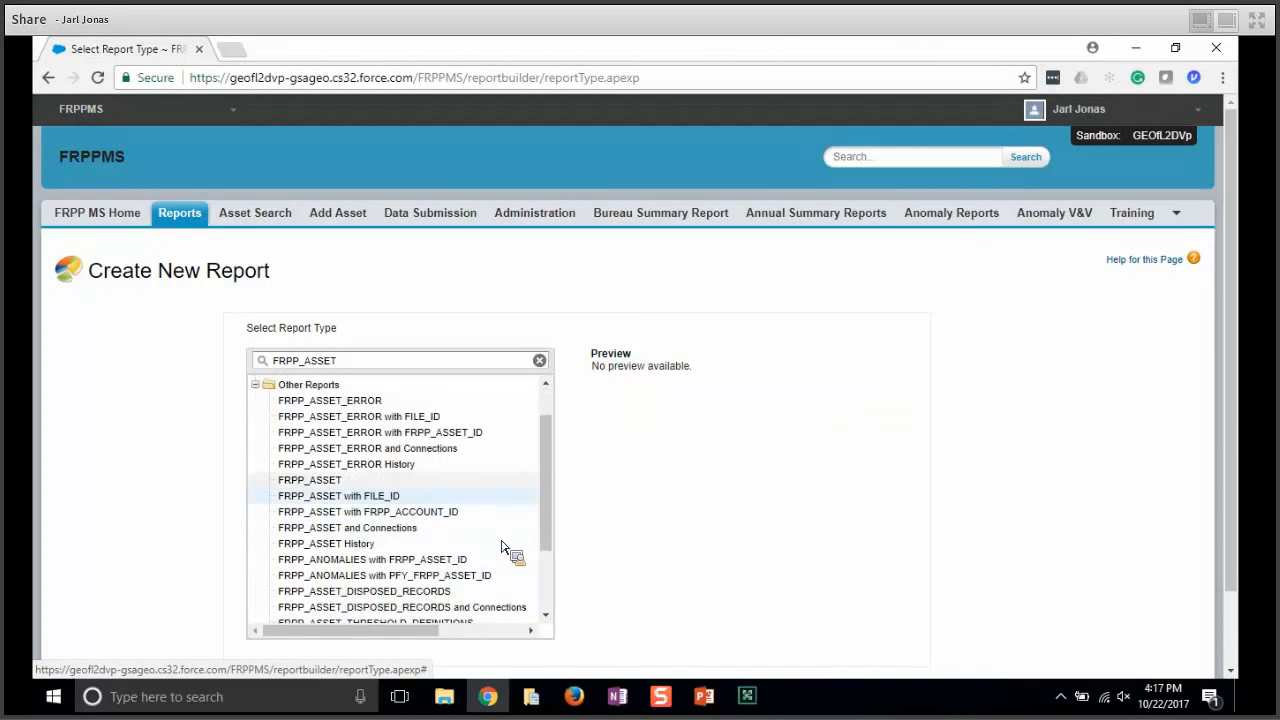
{"action": "scroll", "coordinate": [503, 548], "scroll_direction": "down", "scroll_amount": 2}
{"action": "scroll", "coordinate": [534, 531], "scroll_direction": "down", "scroll_amount": 1}
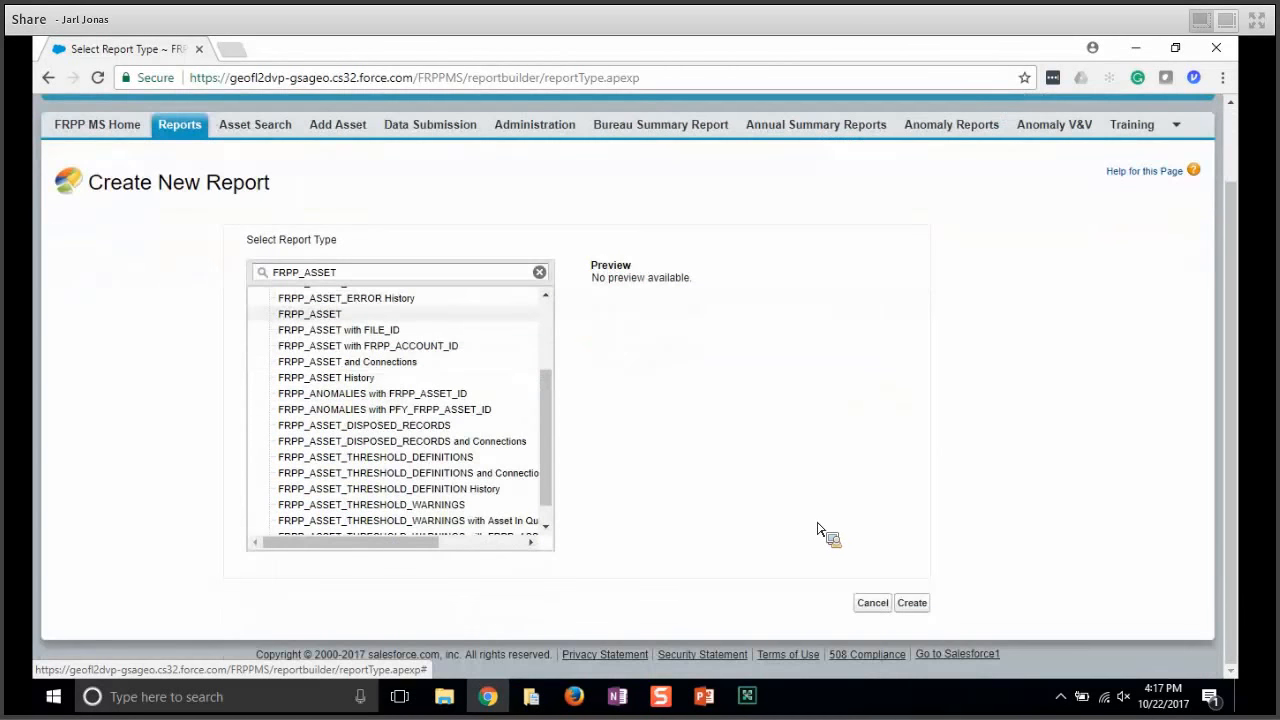
{"action": "left_click", "coordinate": [914, 605]}
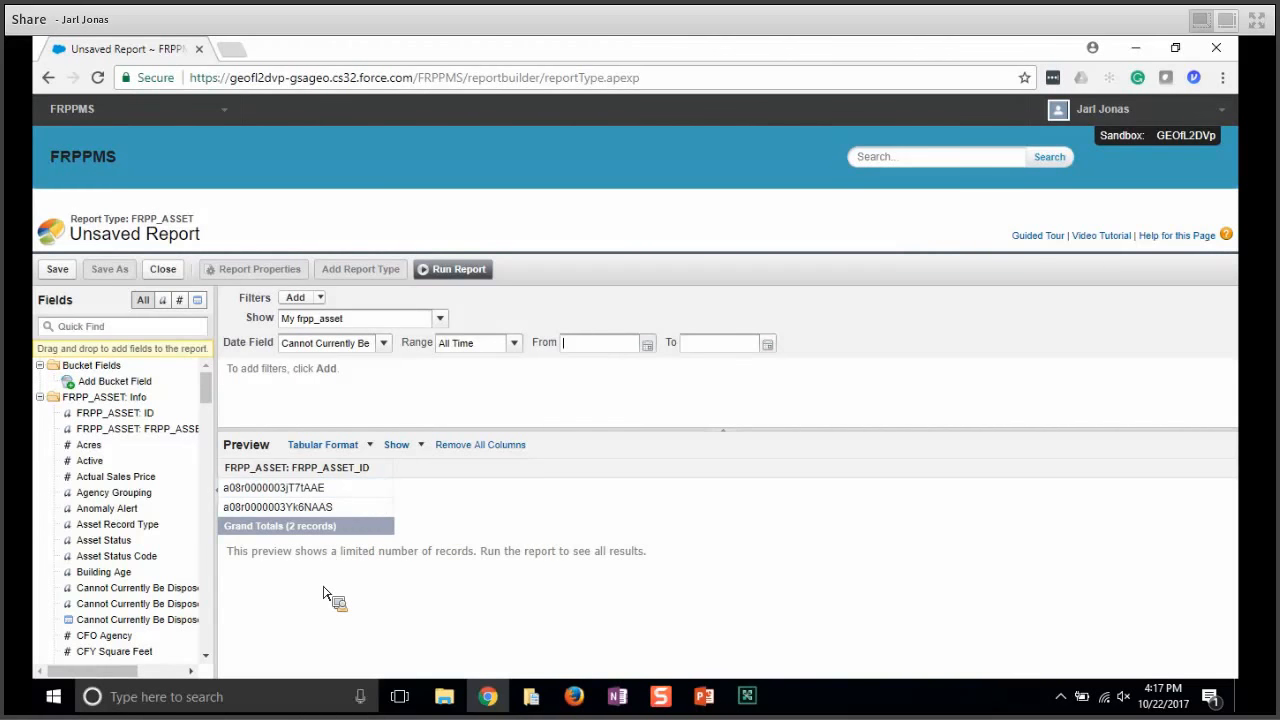
Step: Add a report filter for FiscalYear equals 2016
{"action": "left_click", "coordinate": [301, 302]}
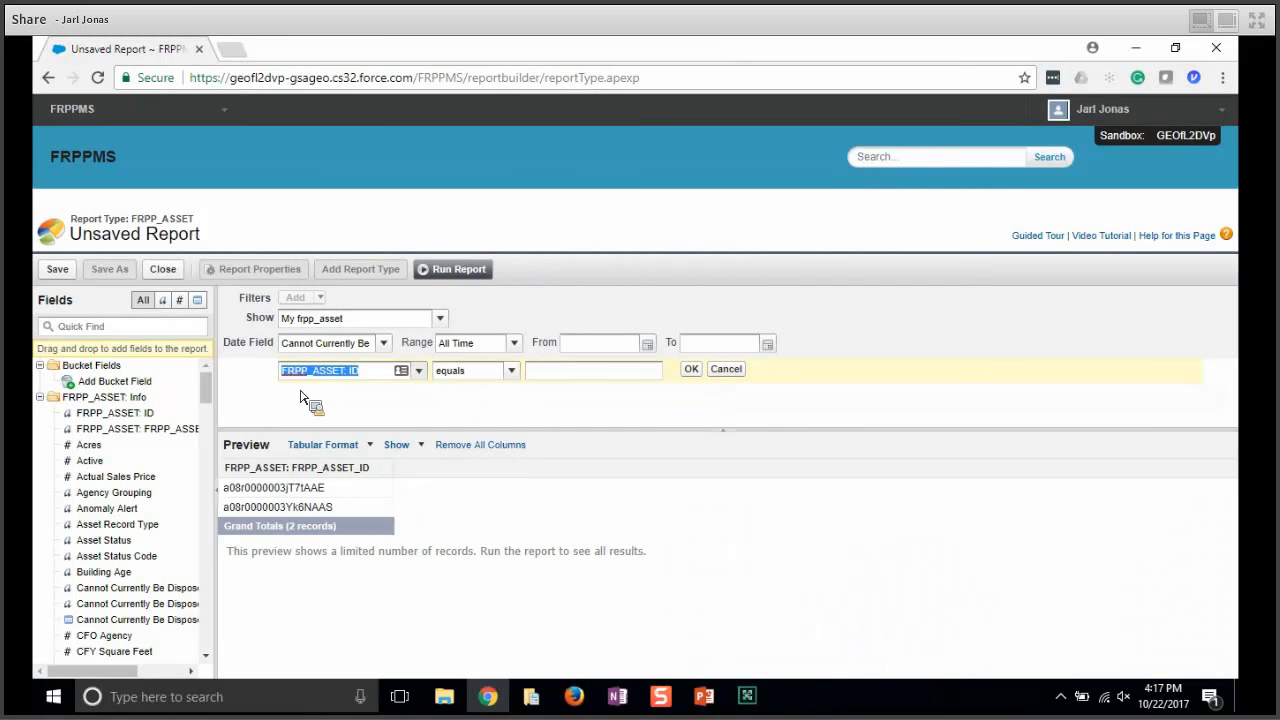
{"action": "type", "text": "Fis"}
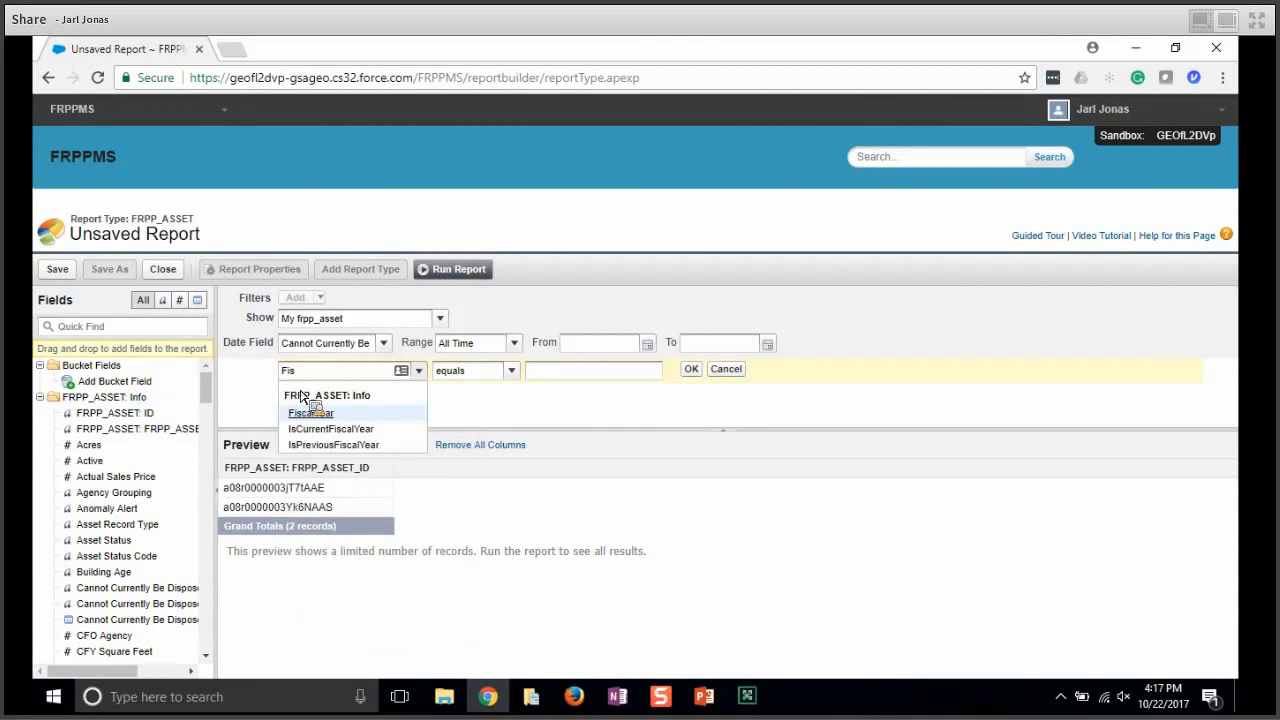
{"action": "left_click", "coordinate": [315, 414]}
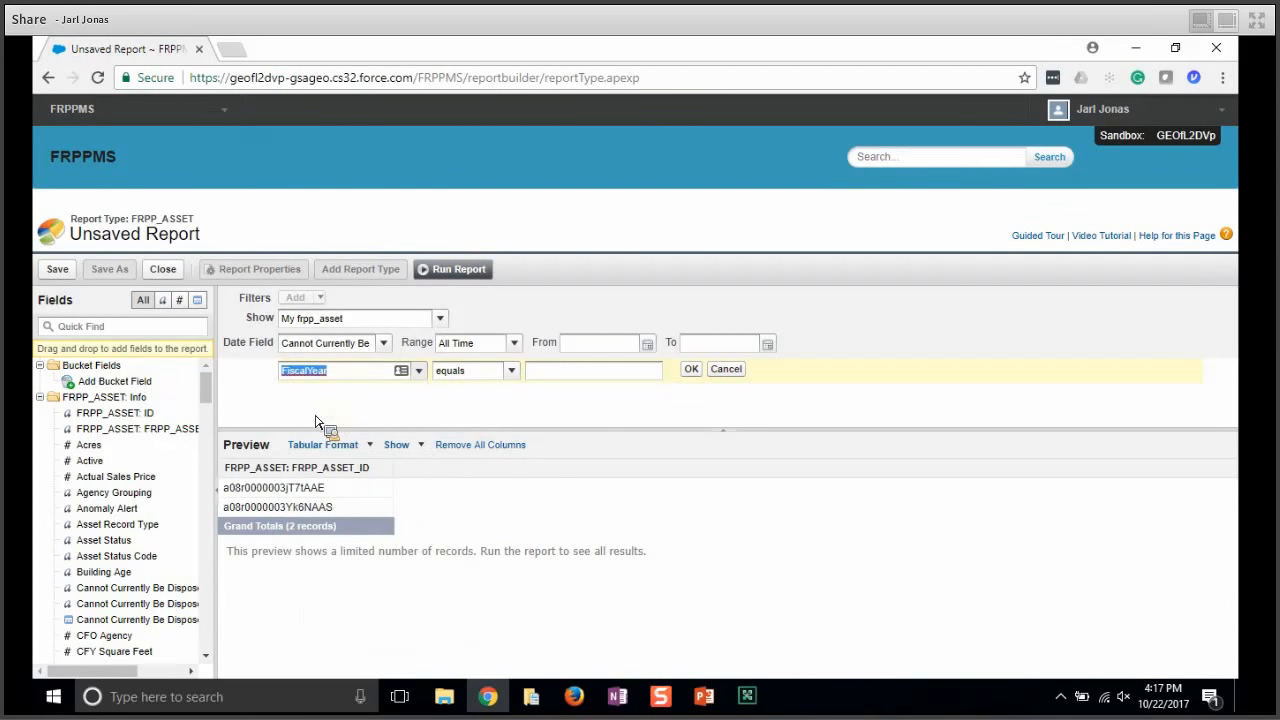
{"action": "left_click", "coordinate": [572, 378]}
{"action": "type", "text": "2016"}
{"action": "left_click", "coordinate": [691, 370]}
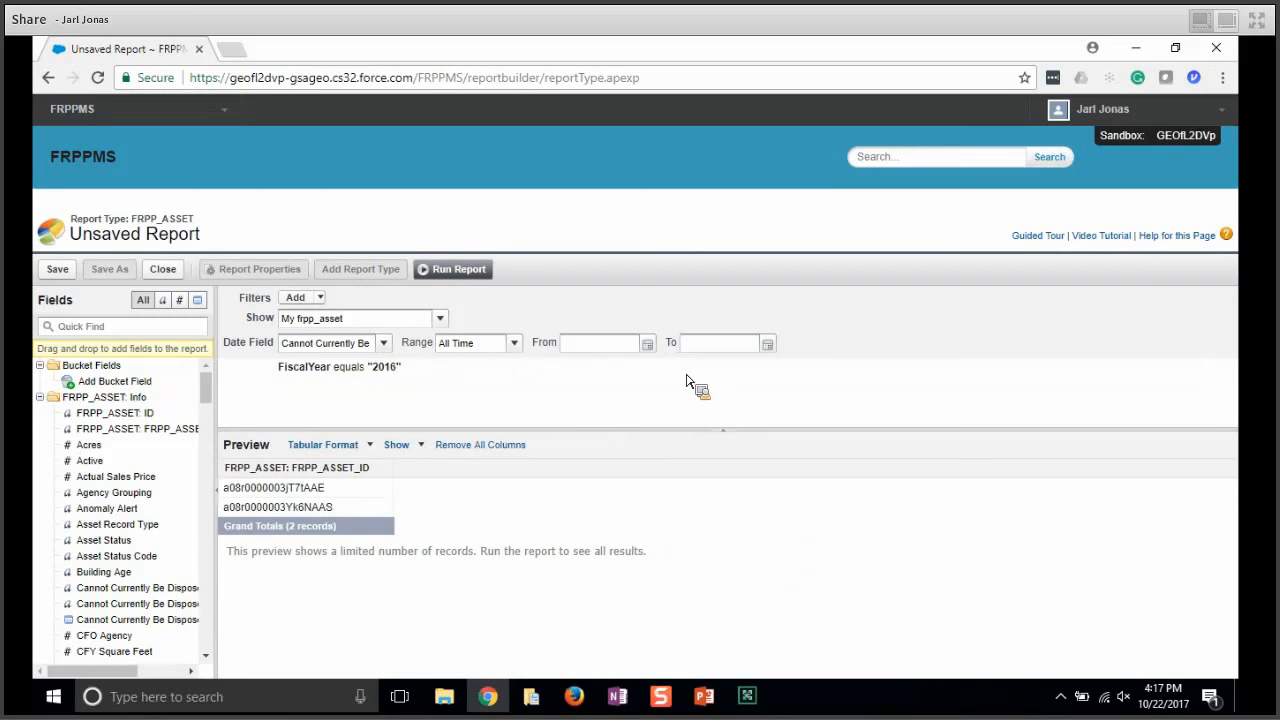
Step: Add a report filter for Asset Record Type equals Uploaded
{"action": "left_click", "coordinate": [301, 300]}
{"action": "type", "text": "A"}
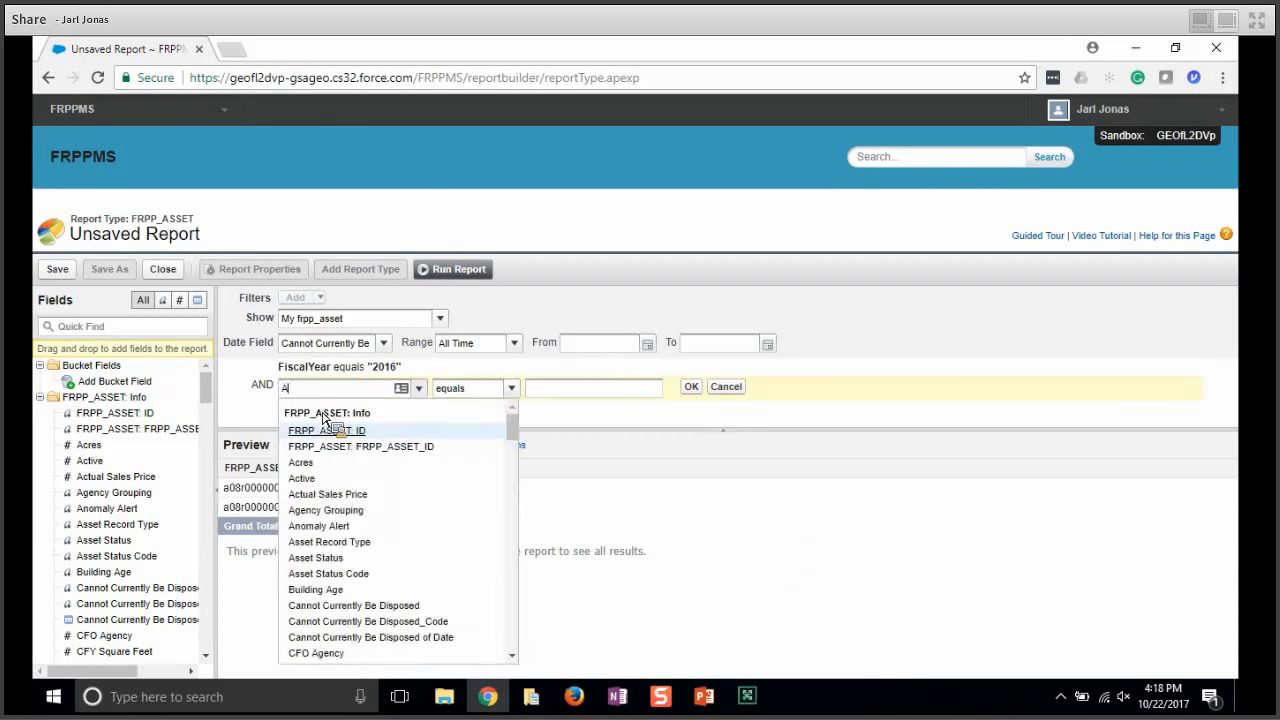
{"action": "type", "text": "sset"}
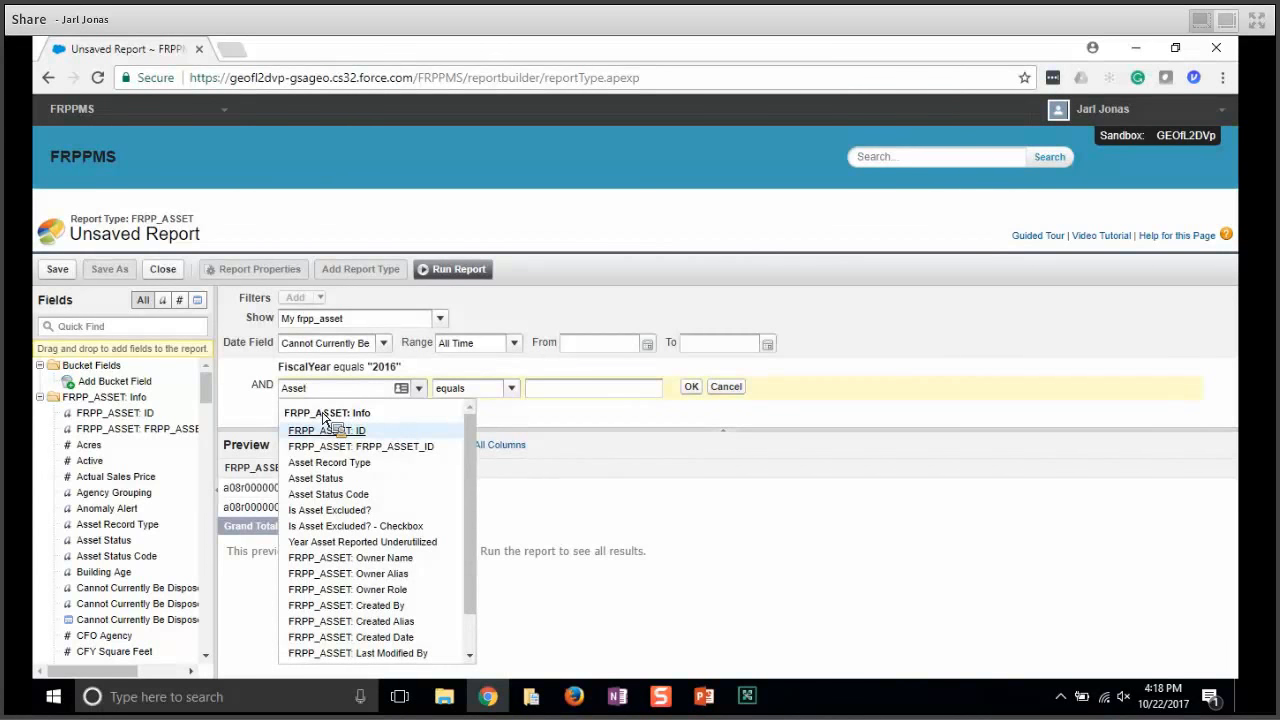
{"action": "left_click", "coordinate": [335, 462]}
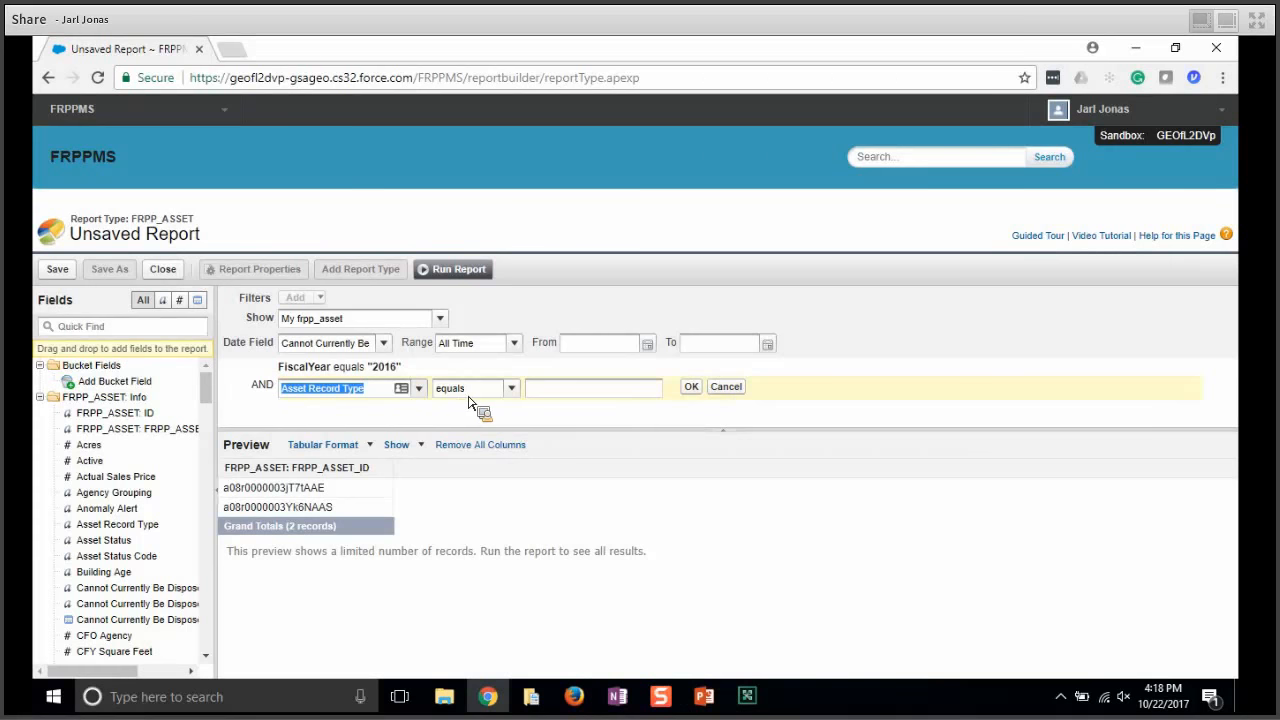
{"action": "left_click", "coordinate": [526, 390]}
{"action": "type", "text": "Uploaded"}
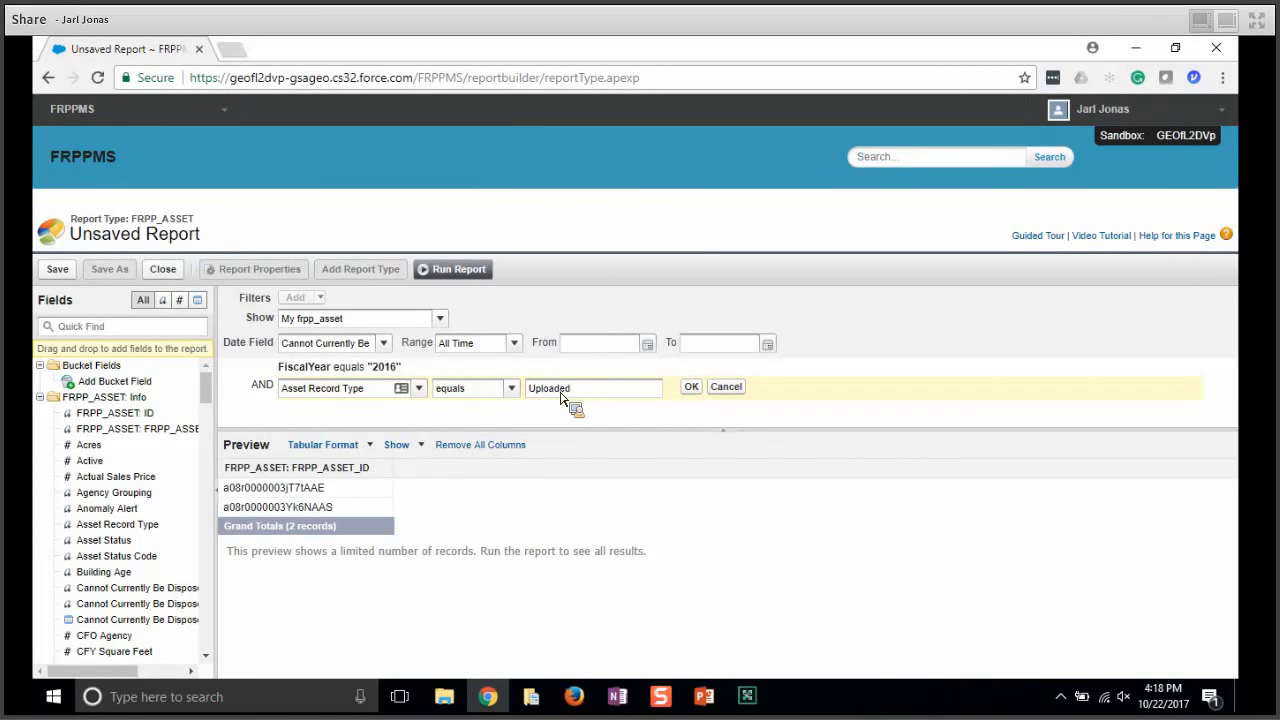
{"action": "left_click", "coordinate": [691, 389]}
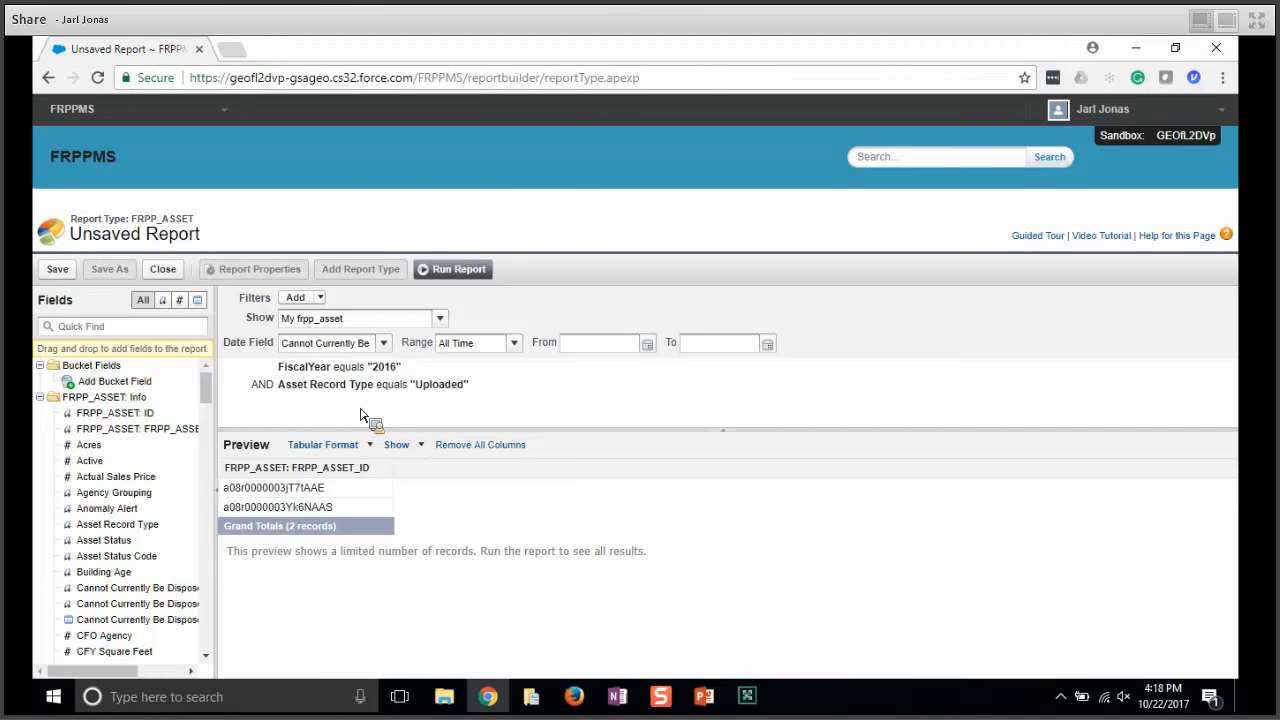
Step: Add a report filter for Active equals True
{"action": "left_click_drag", "start_coordinate": [362, 415], "coordinate": [357, 390]}
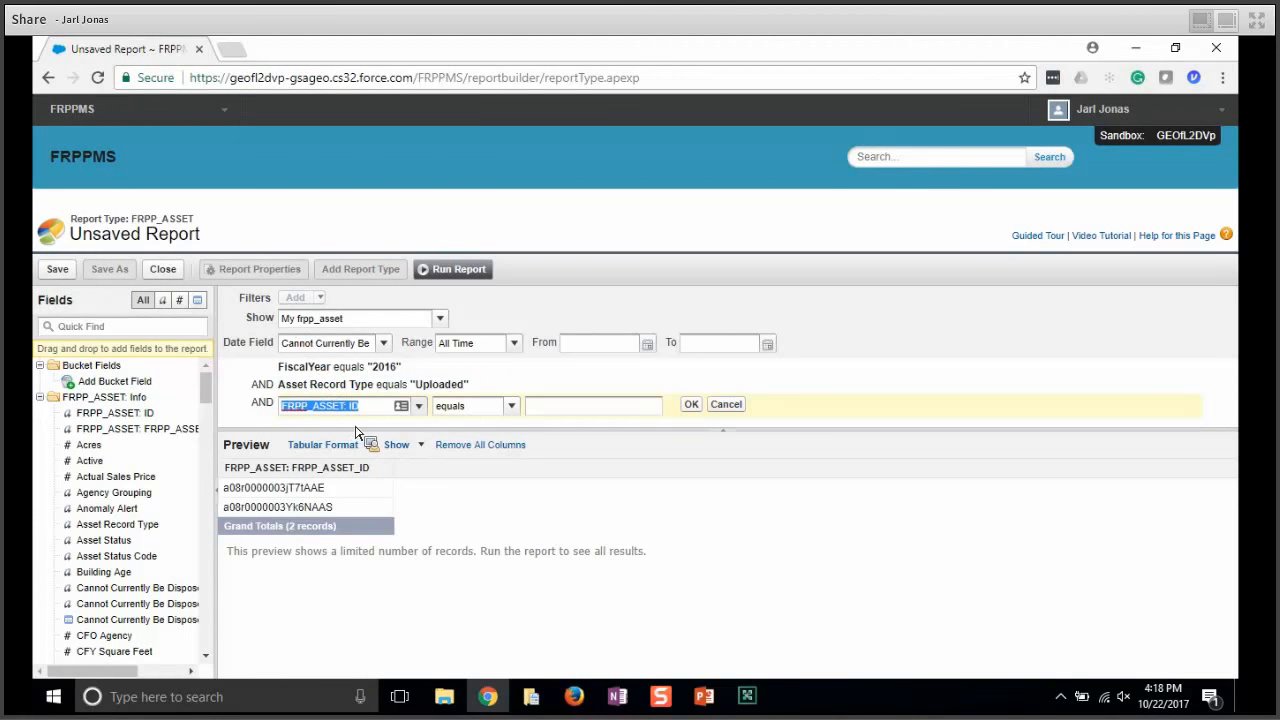
{"action": "type", "text": "Active"}
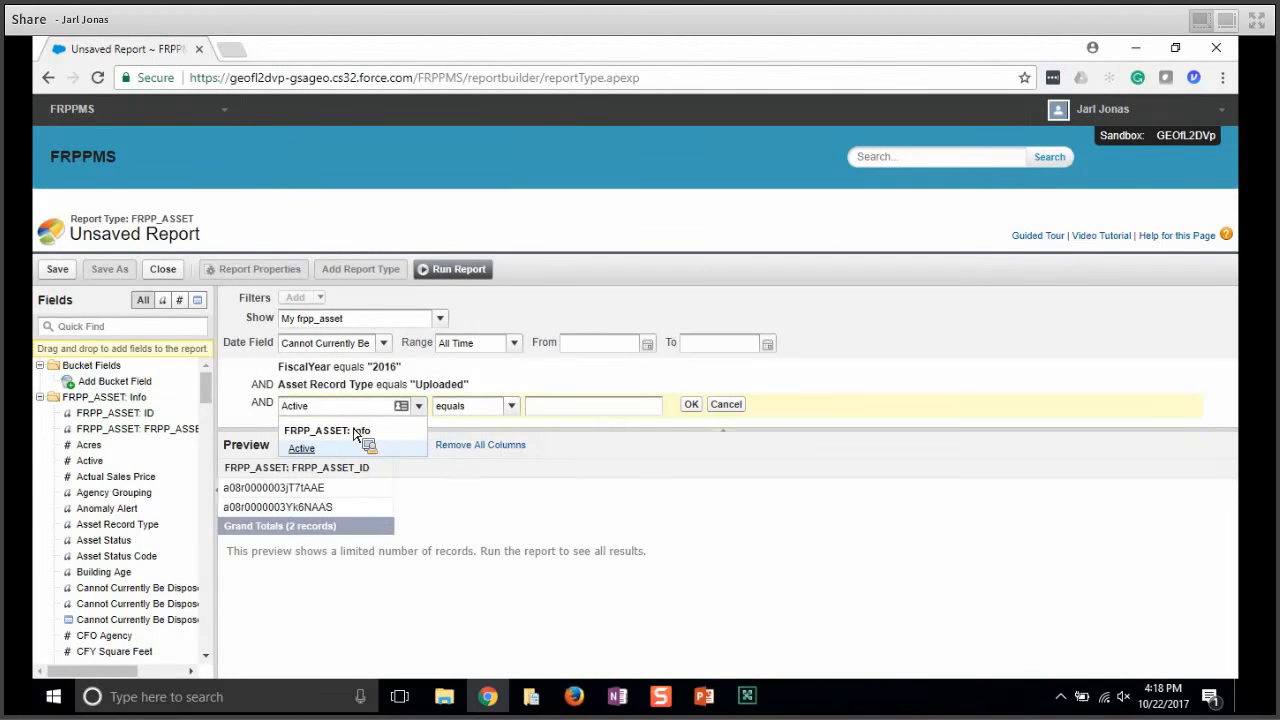
{"action": "left_click", "coordinate": [315, 450]}
{"action": "left_click", "coordinate": [553, 413]}
{"action": "type", "text": "True"}
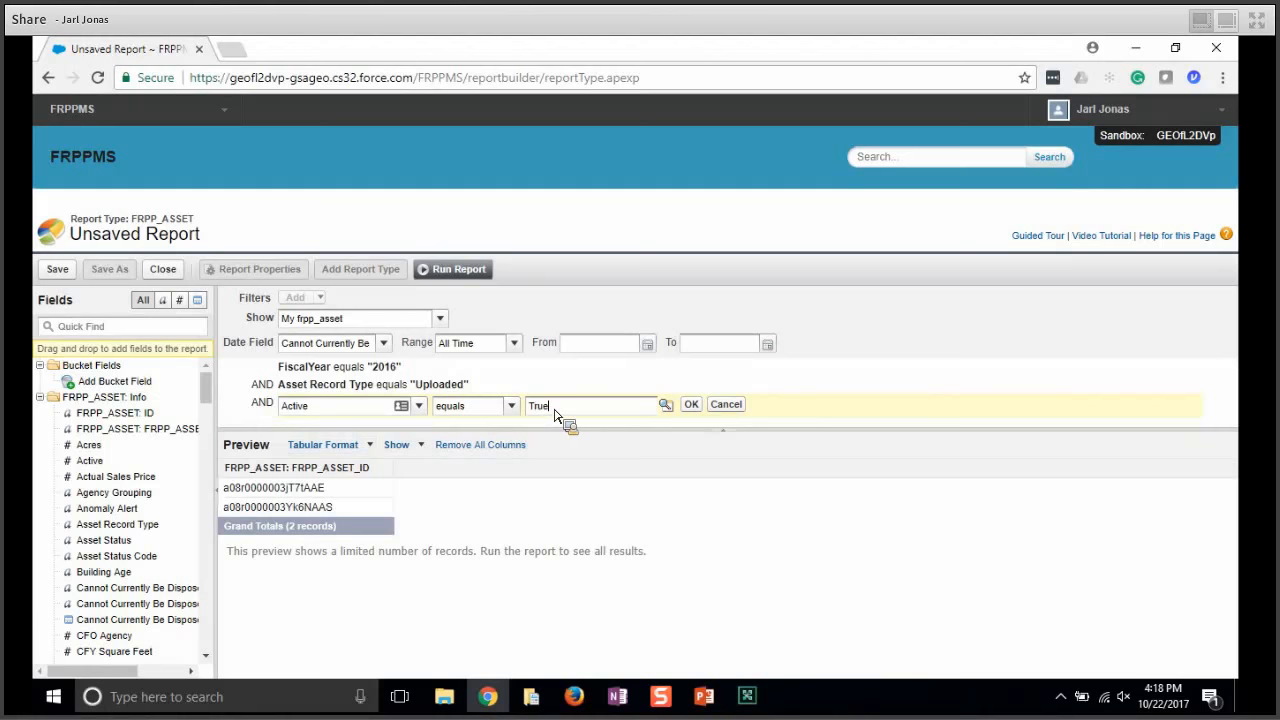
{"action": "left_click", "coordinate": [691, 405]}
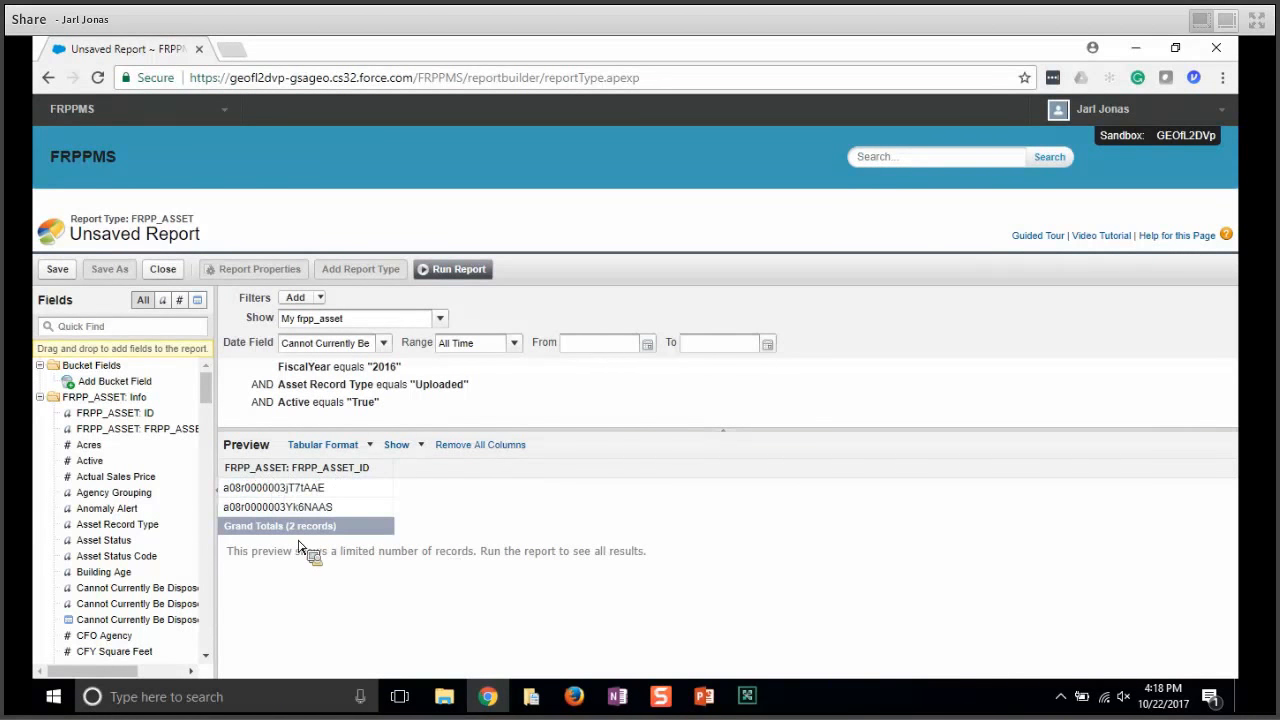
Step: Add the Lease Authority and Legal Interest columns to the report, with Legal Interest placed before Lease Authority
{"action": "left_click_drag", "start_coordinate": [207, 400], "coordinate": [208, 510]}
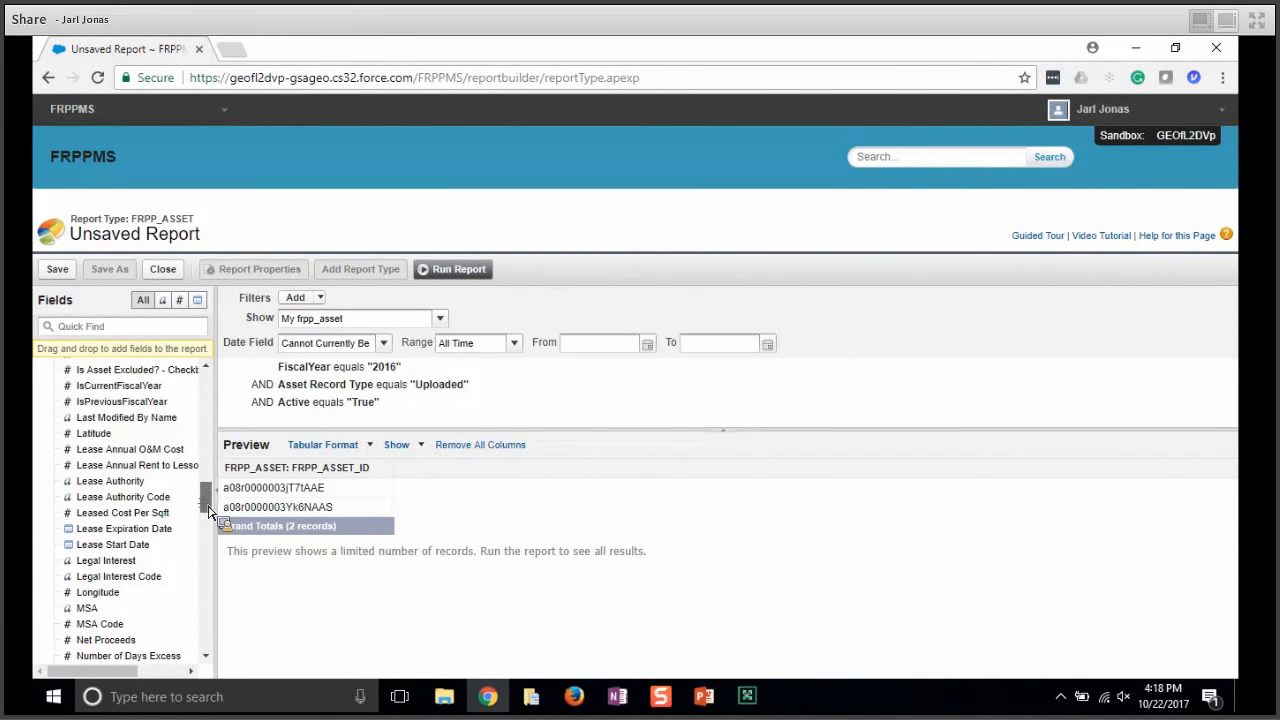
{"action": "left_click_drag", "start_coordinate": [160, 484], "coordinate": [398, 472]}
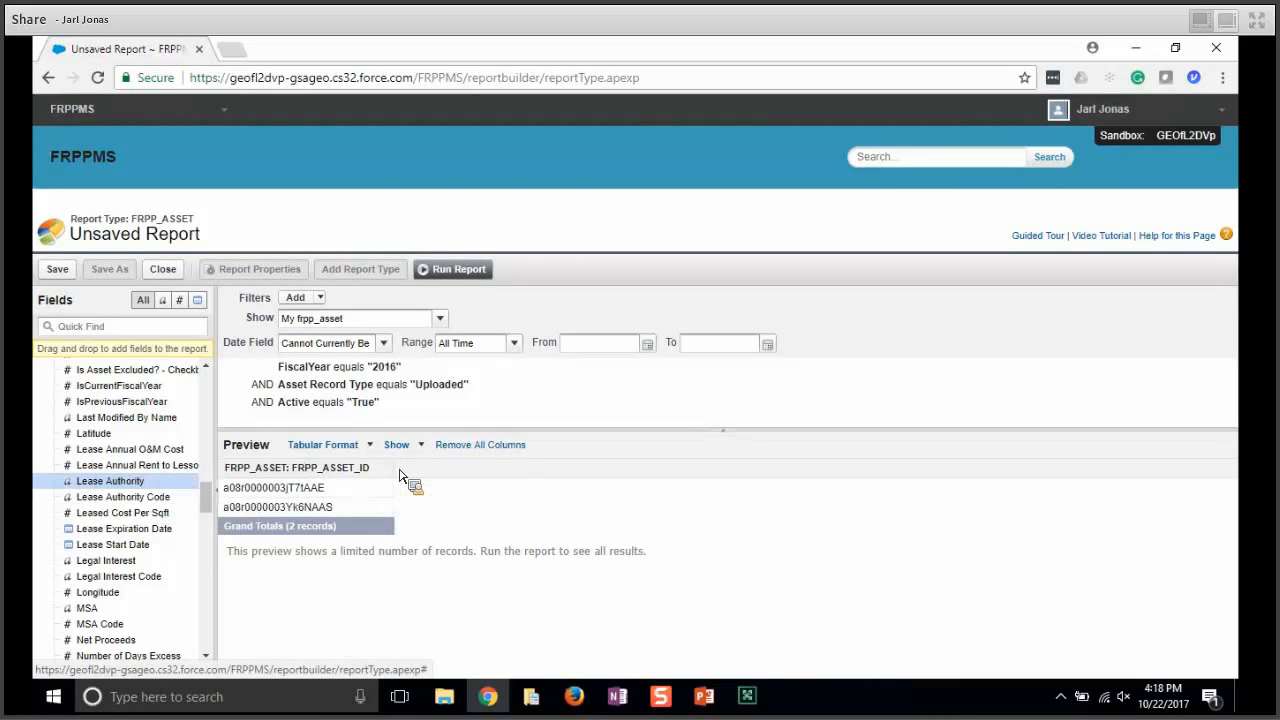
{"action": "left_click_drag", "start_coordinate": [68, 489], "coordinate": [375, 492]}
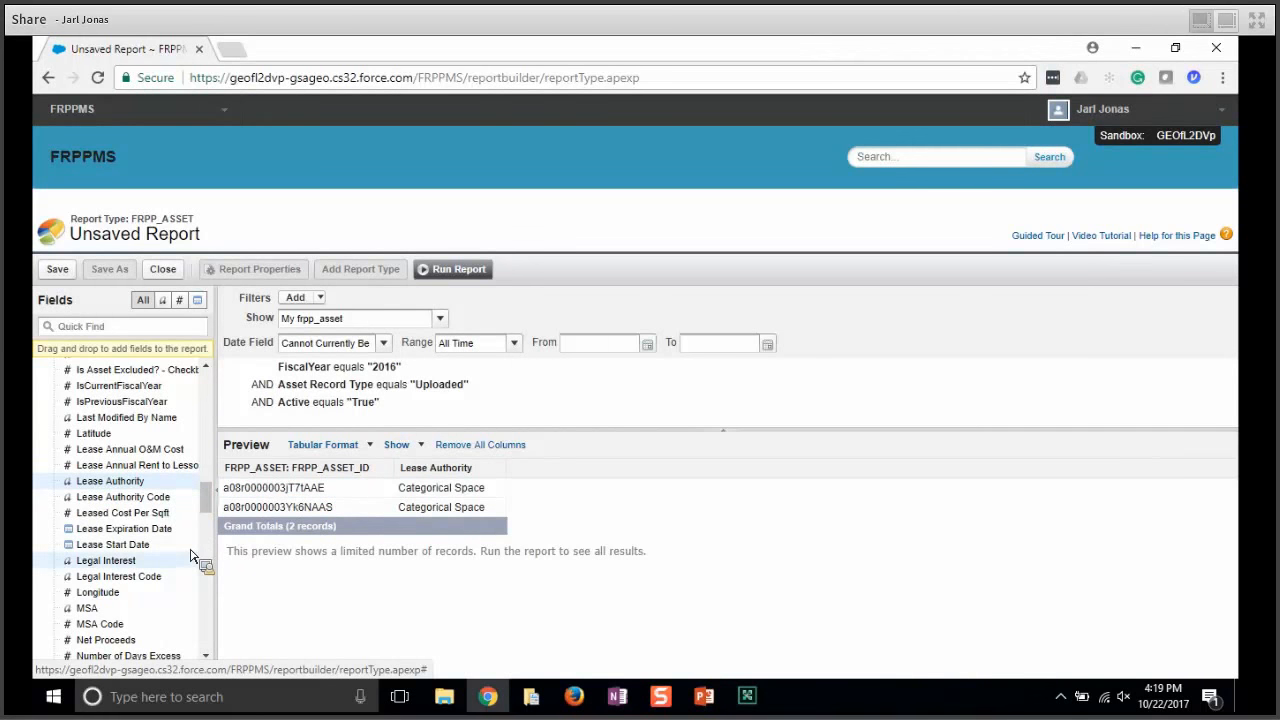
{"action": "left_click_drag", "start_coordinate": [125, 565], "coordinate": [555, 488]}
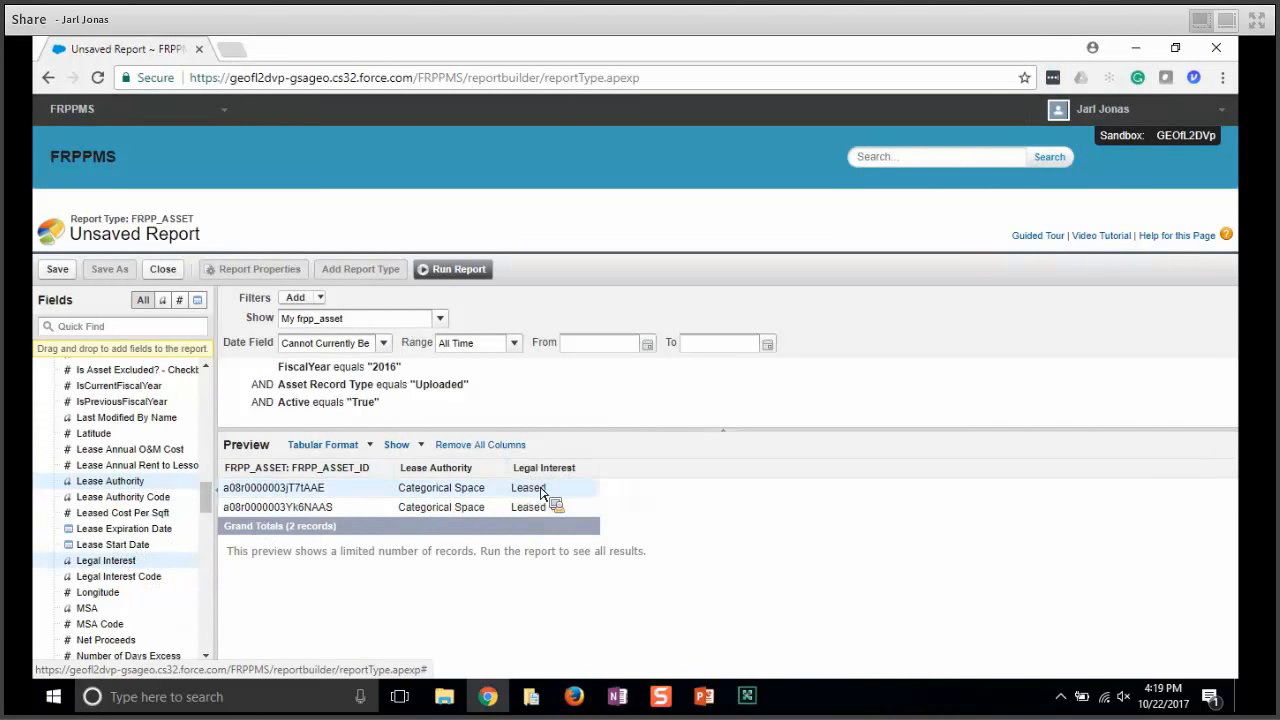
{"action": "left_click_drag", "start_coordinate": [208, 499], "coordinate": [598, 474]}
Step: Insert the Reporting Agency column directly after FRPP_ASSET_ID and run the report
{"action": "left_click_drag", "start_coordinate": [208, 500], "coordinate": [217, 573]}
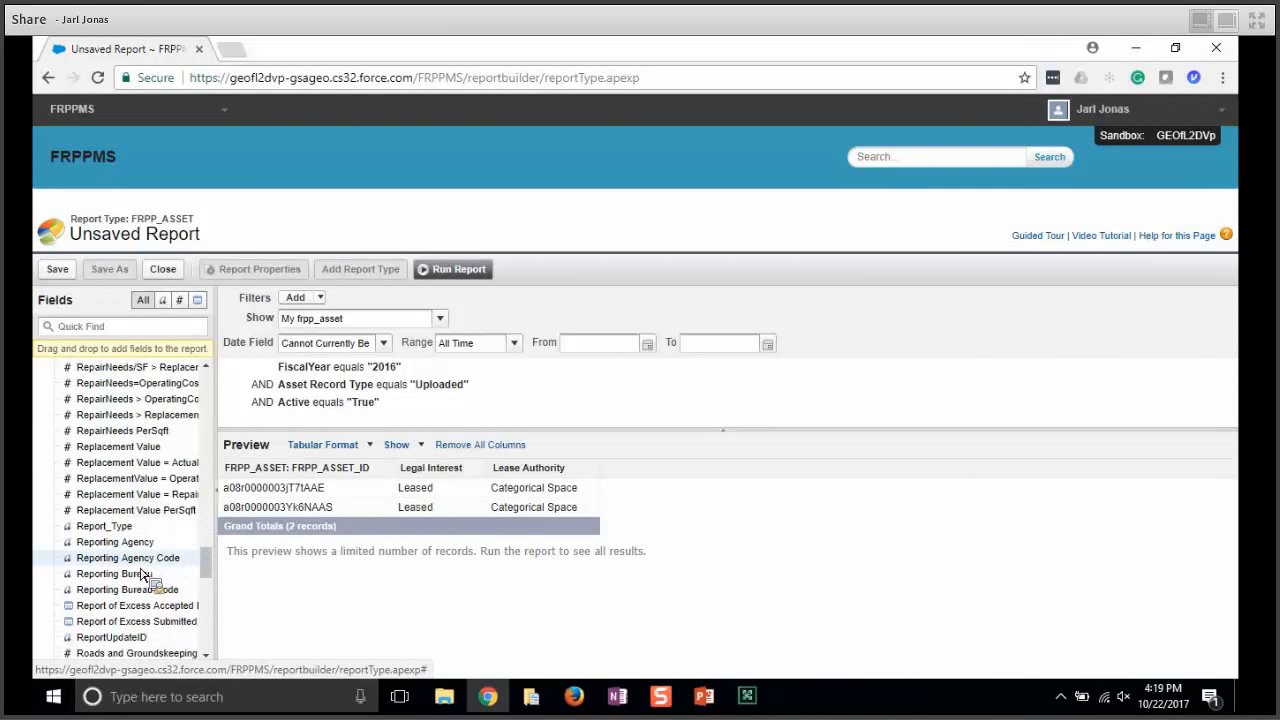
{"action": "left_click_drag", "start_coordinate": [133, 553], "coordinate": [389, 476]}
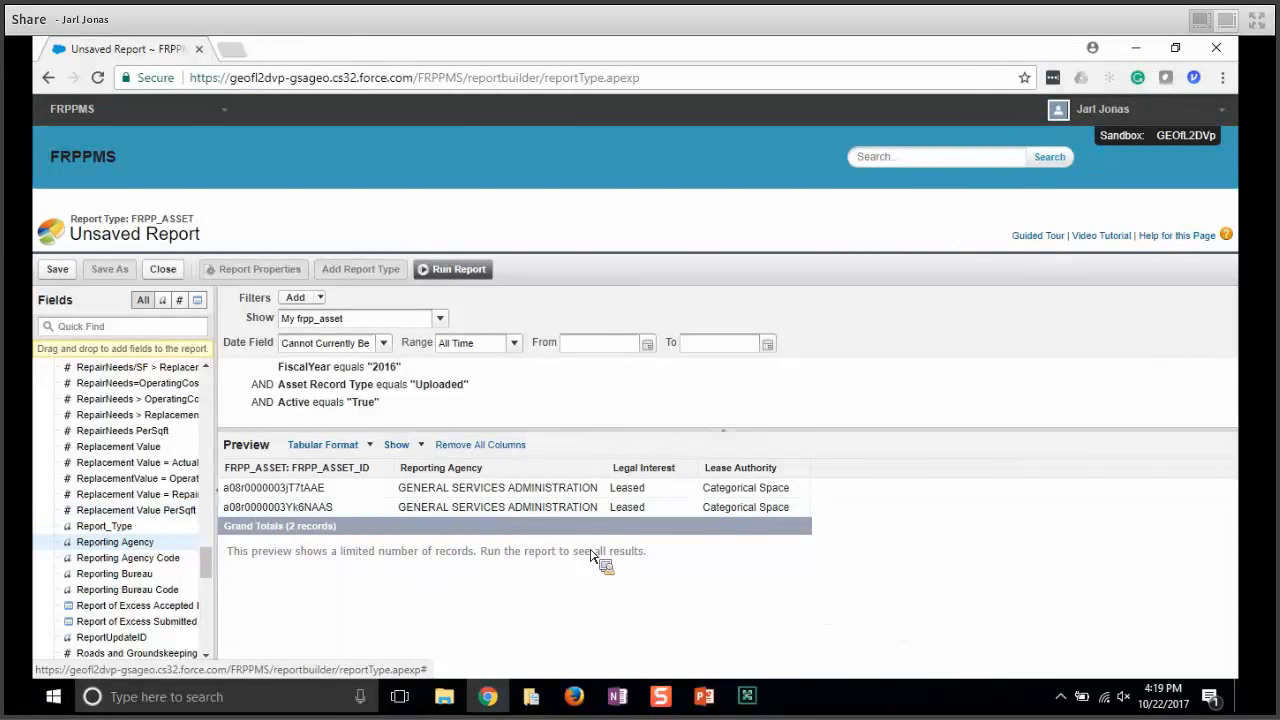
{"action": "left_click", "coordinate": [476, 272]}
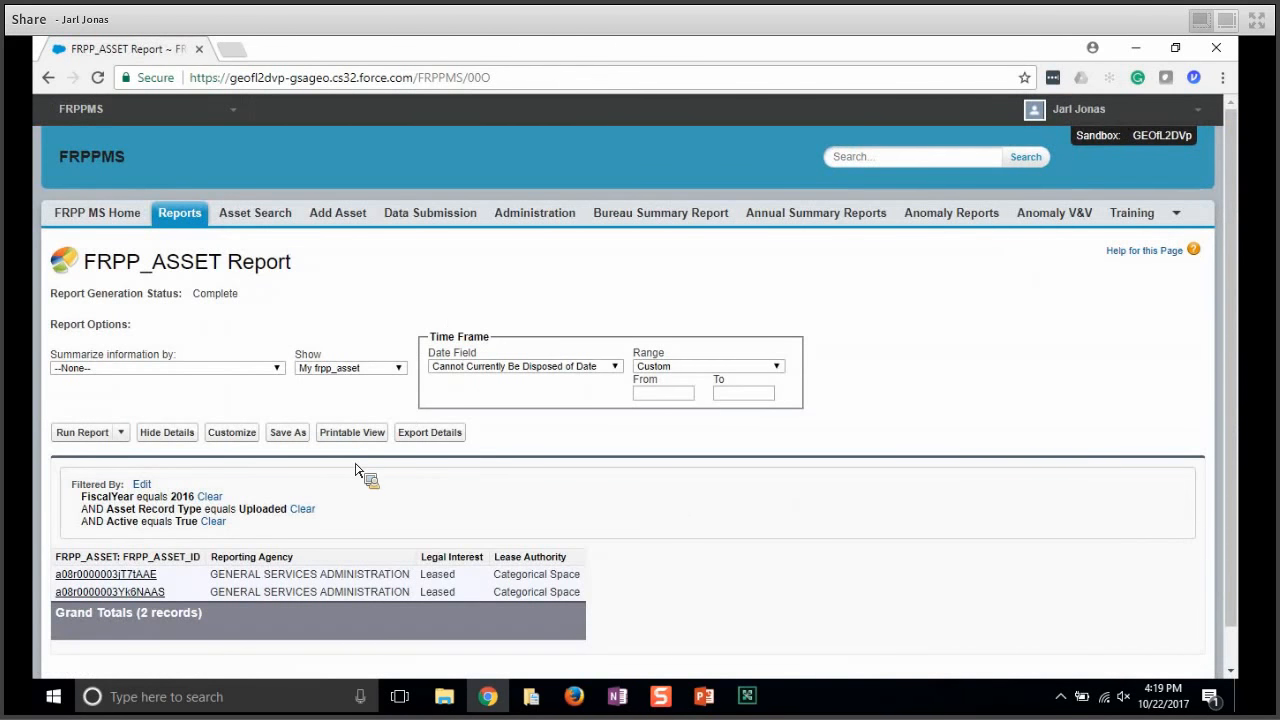
{"action": "scroll", "coordinate": [355, 468], "scroll_direction": "down", "scroll_amount": 1}
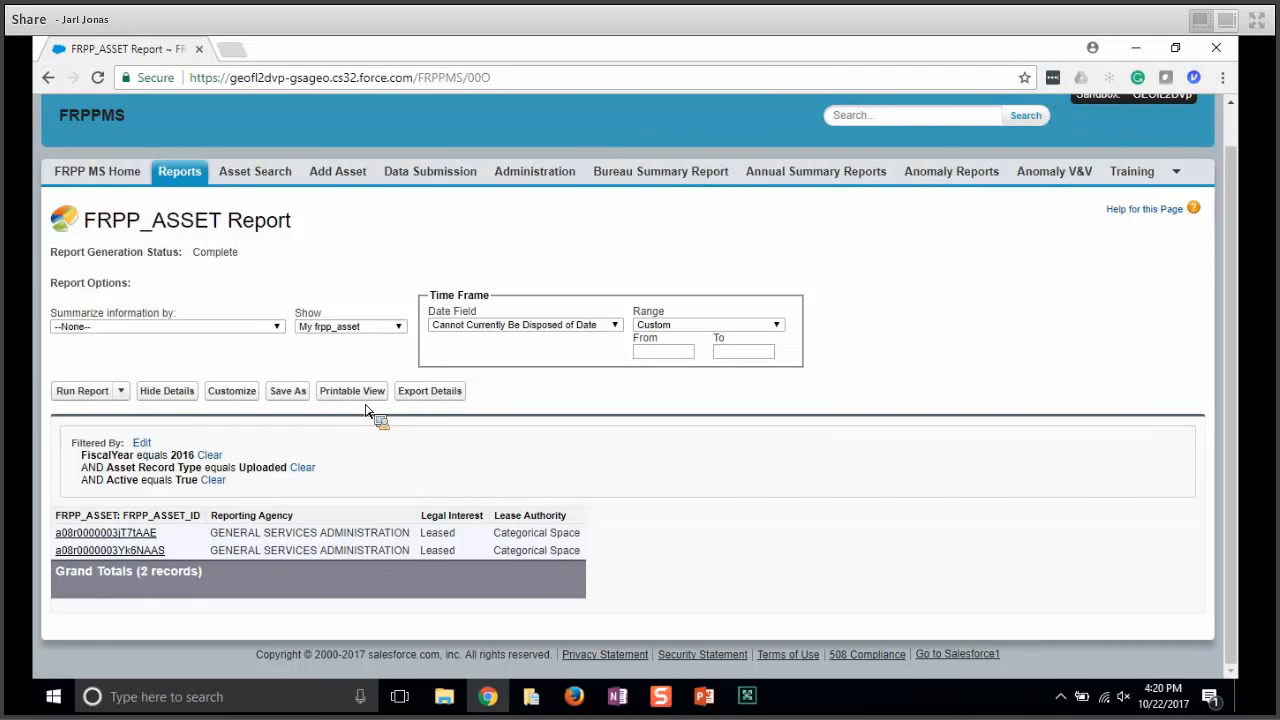
Step: Switch to the Firefox window with the FRPP Data Submission Training Presentation's demo slide
{"action": "key", "text": "alt+Tab"}
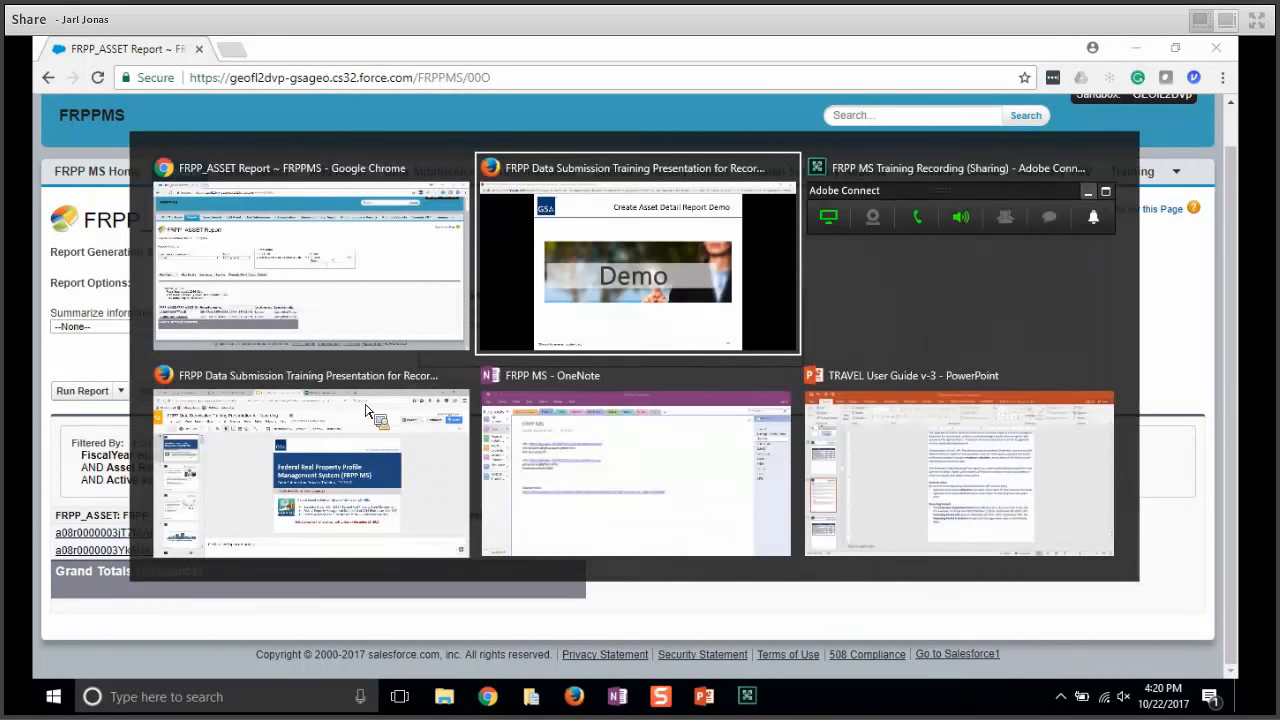
{"action": "key", "text": "alt+Tab"}
{"action": "key", "text": "alt+Tab"}
{"action": "key", "text": "alt+Tab"}
{"action": "key", "text": "alt+Tab"}
{"action": "key", "text": "alt+Tab"}
{"action": "key", "text": "alt+Tab"}
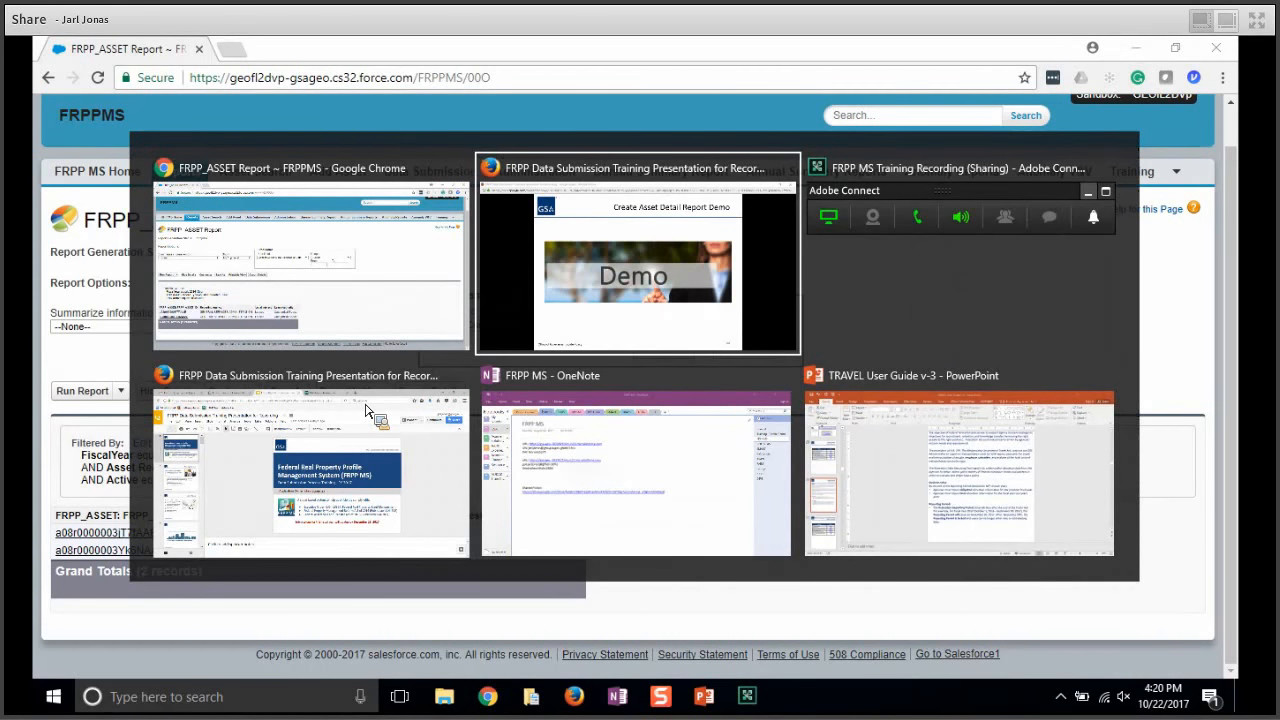